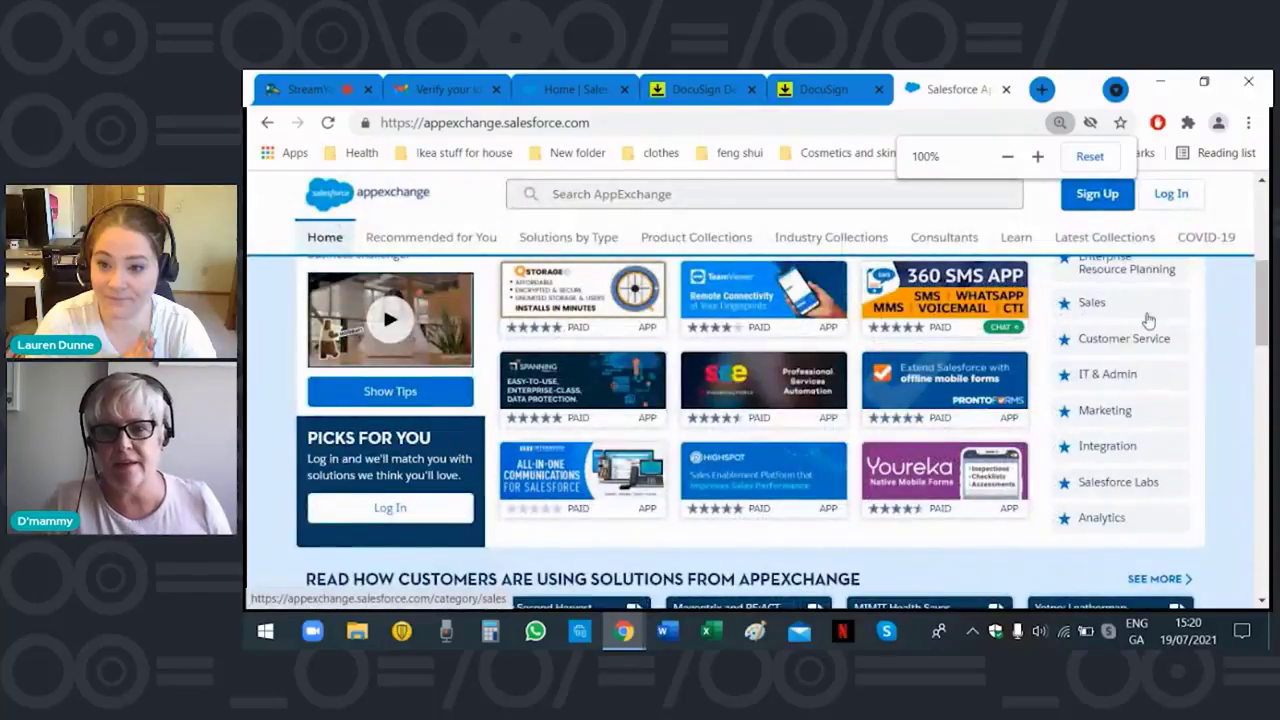
Switch to the Salesforce Setup home page and look over its cards and recently used items.
{"action": "scroll", "coordinate": [1262, 292], "scroll_direction": "up", "scroll_amount": 4}
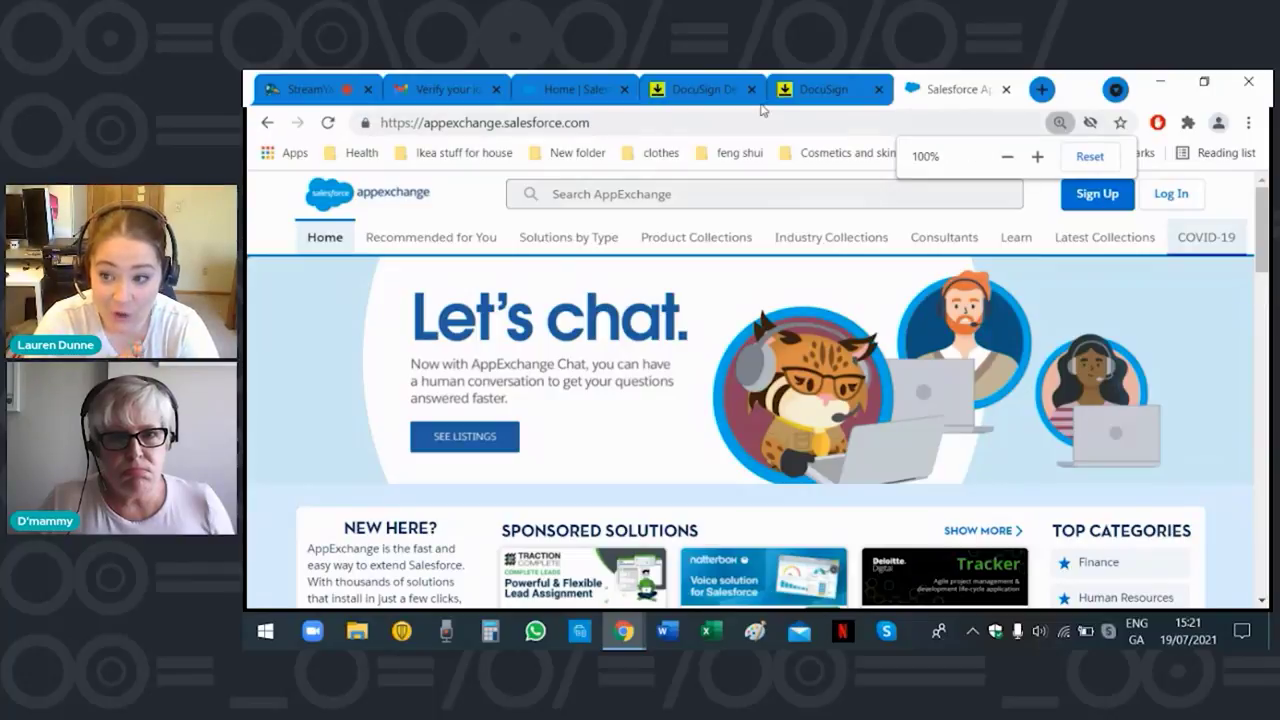
{"action": "left_click", "coordinate": [557, 93]}
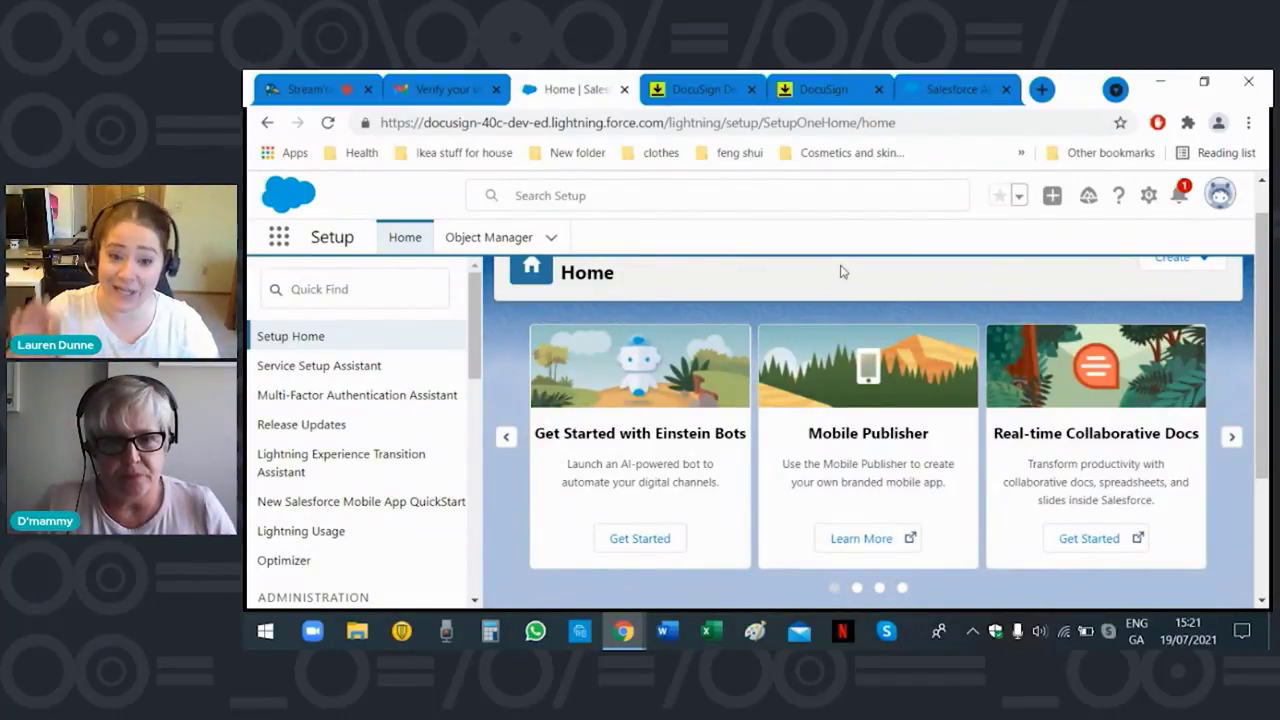
{"action": "scroll", "coordinate": [840, 271], "scroll_direction": "down", "scroll_amount": 2}
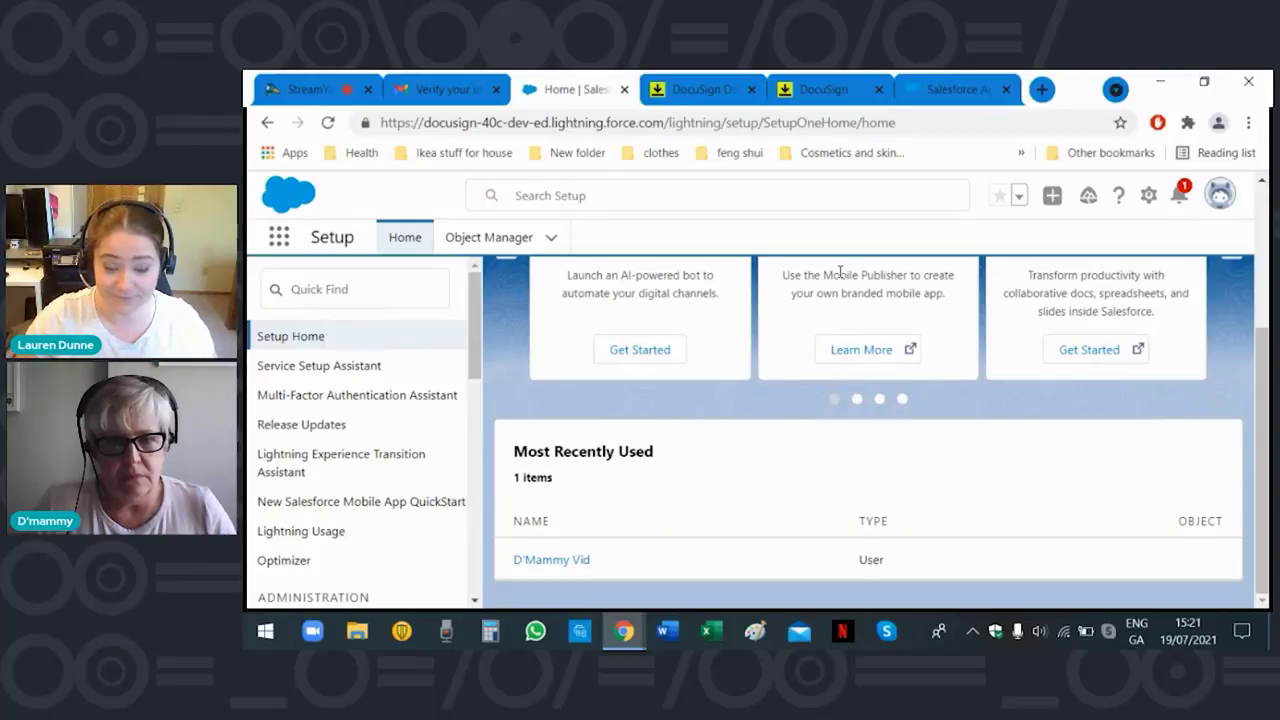
{"action": "scroll", "coordinate": [686, 489], "scroll_direction": "up", "scroll_amount": 3}
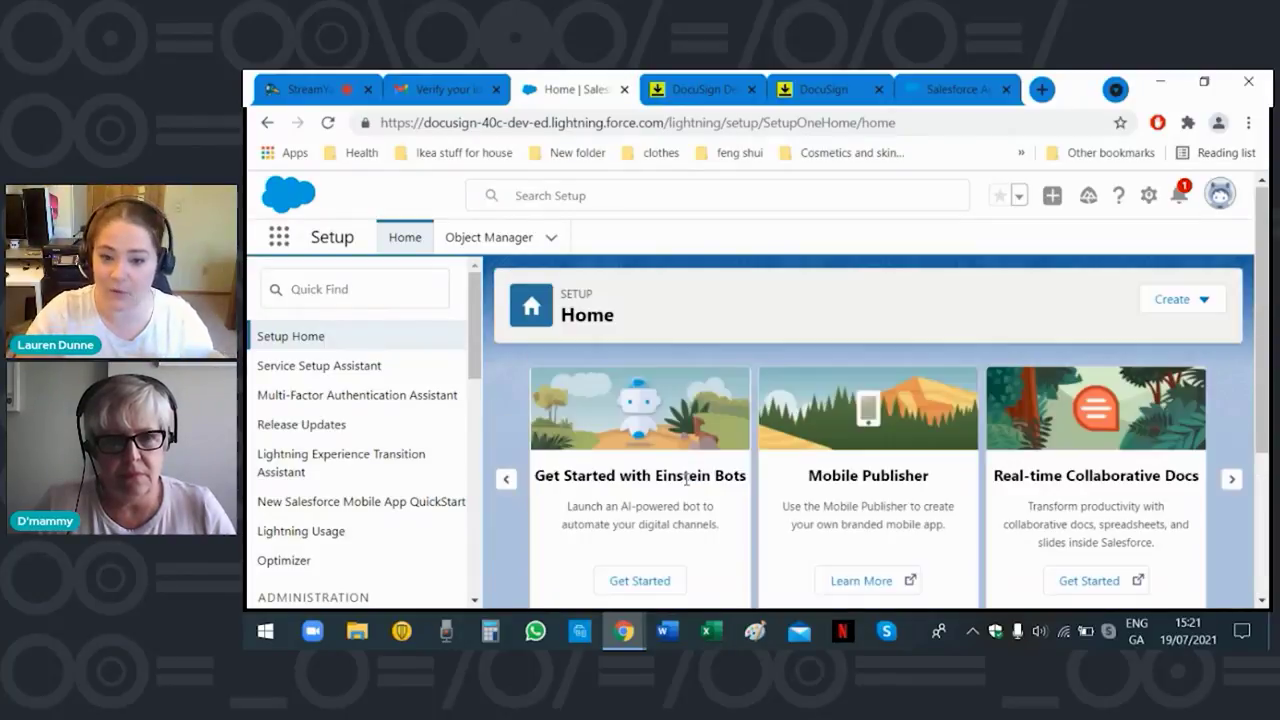
{"action": "scroll", "coordinate": [686, 478], "scroll_direction": "down", "scroll_amount": 2}
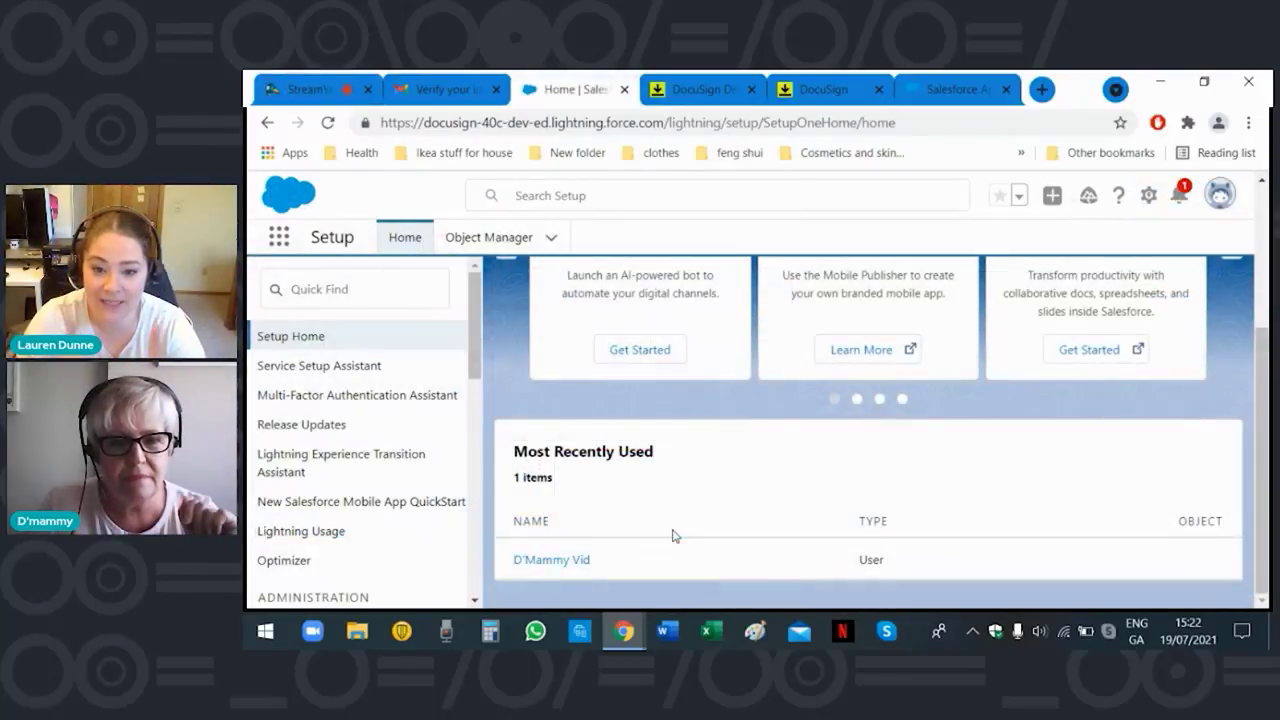
{"action": "scroll", "coordinate": [673, 536], "scroll_direction": "up", "scroll_amount": 3}
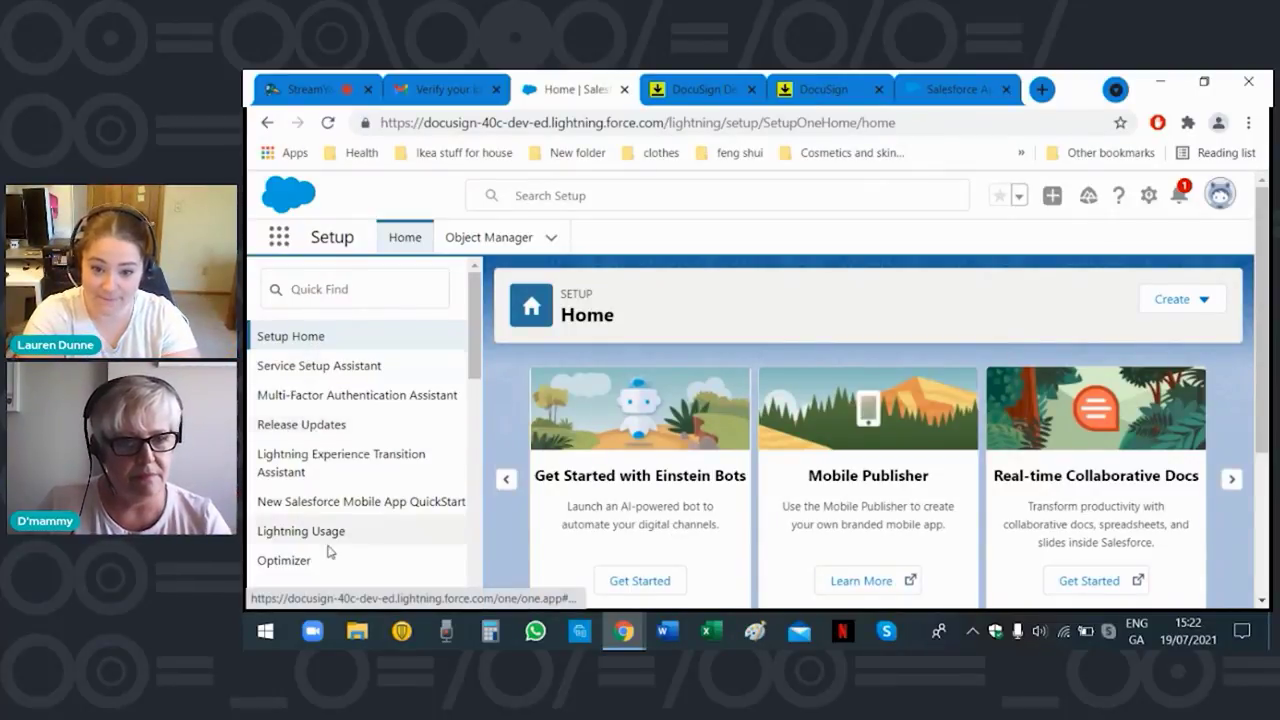
Find "appexchange" among the Setup pages and open AppExchange Marketplace.
{"action": "left_click", "coordinate": [313, 288]}
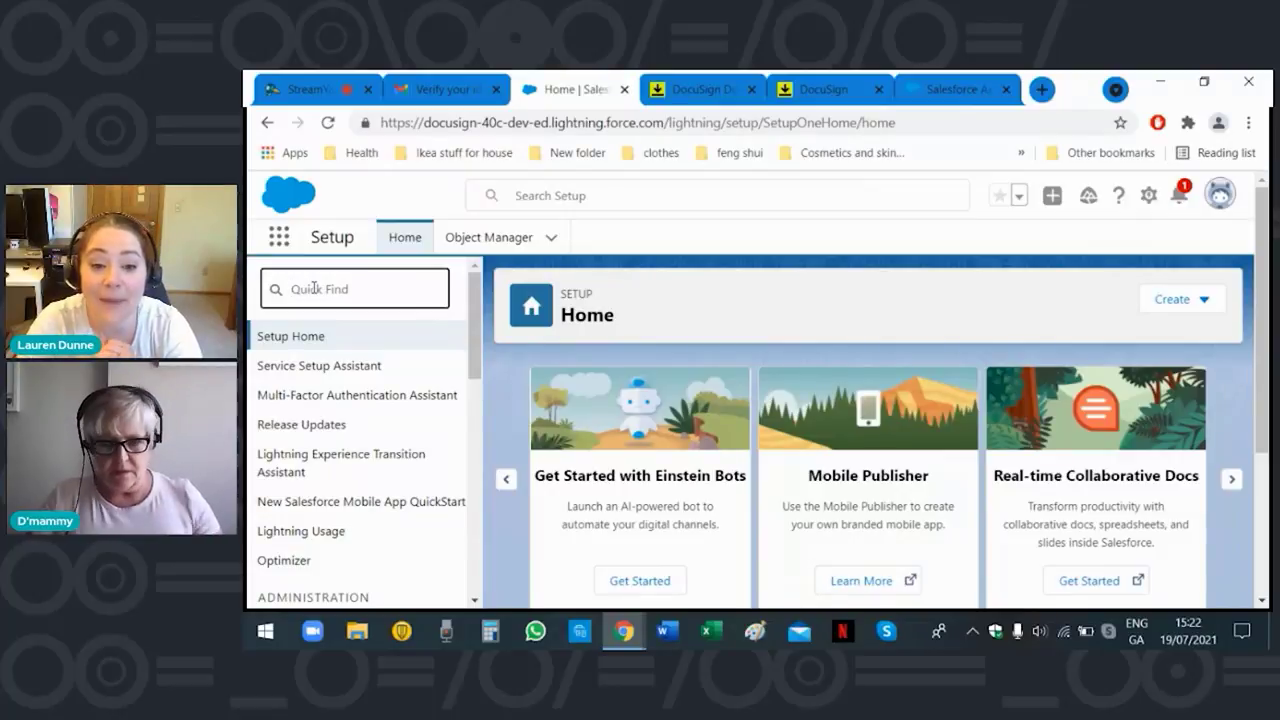
{"action": "type", "text": "appexchange"}
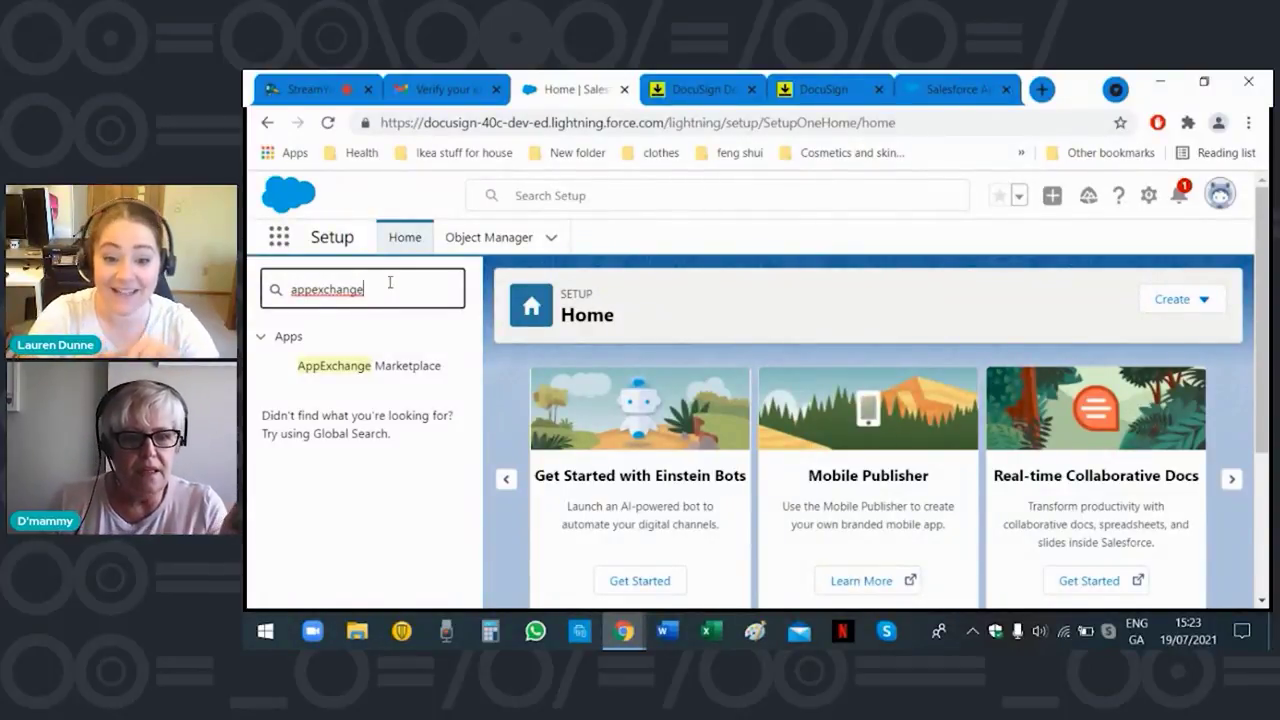
{"action": "left_click", "coordinate": [390, 366]}
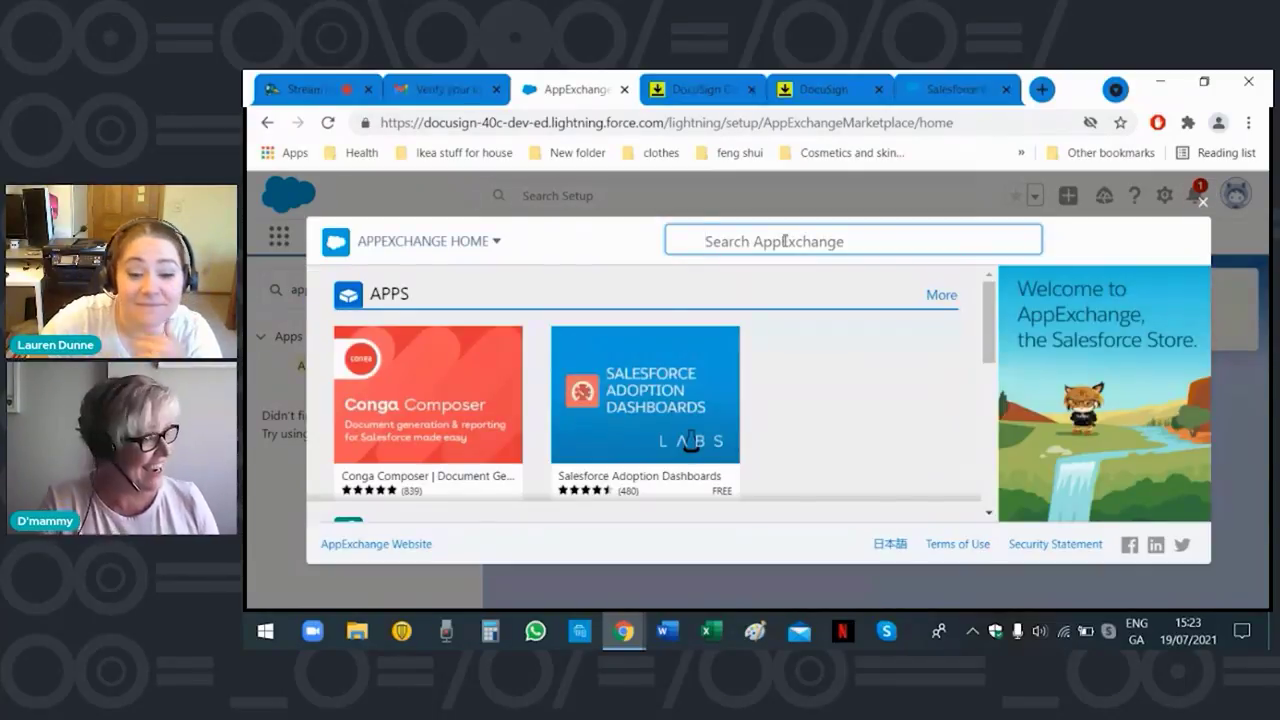
Search AppExchange for "docusign" and open the DocuSign eSignature for Salesforce listing.
{"action": "type", "text": "docusign"}
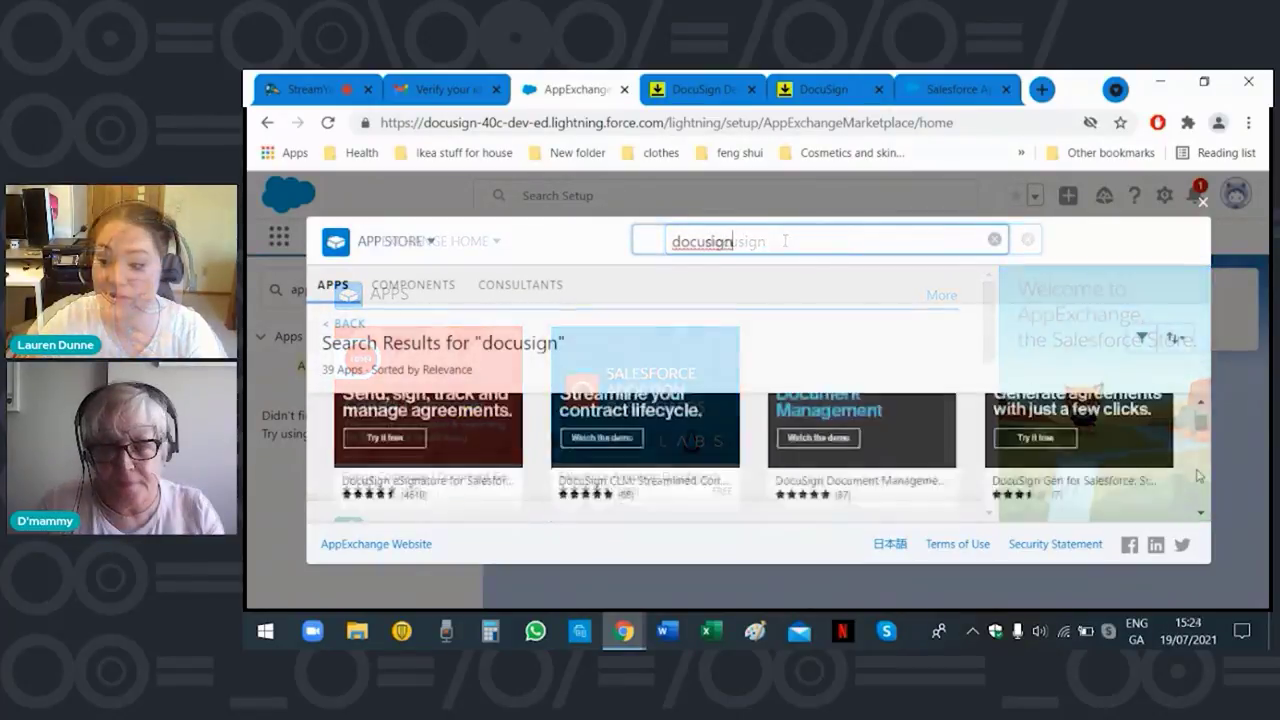
{"action": "scroll", "coordinate": [1199, 476], "scroll_direction": "down", "scroll_amount": 3}
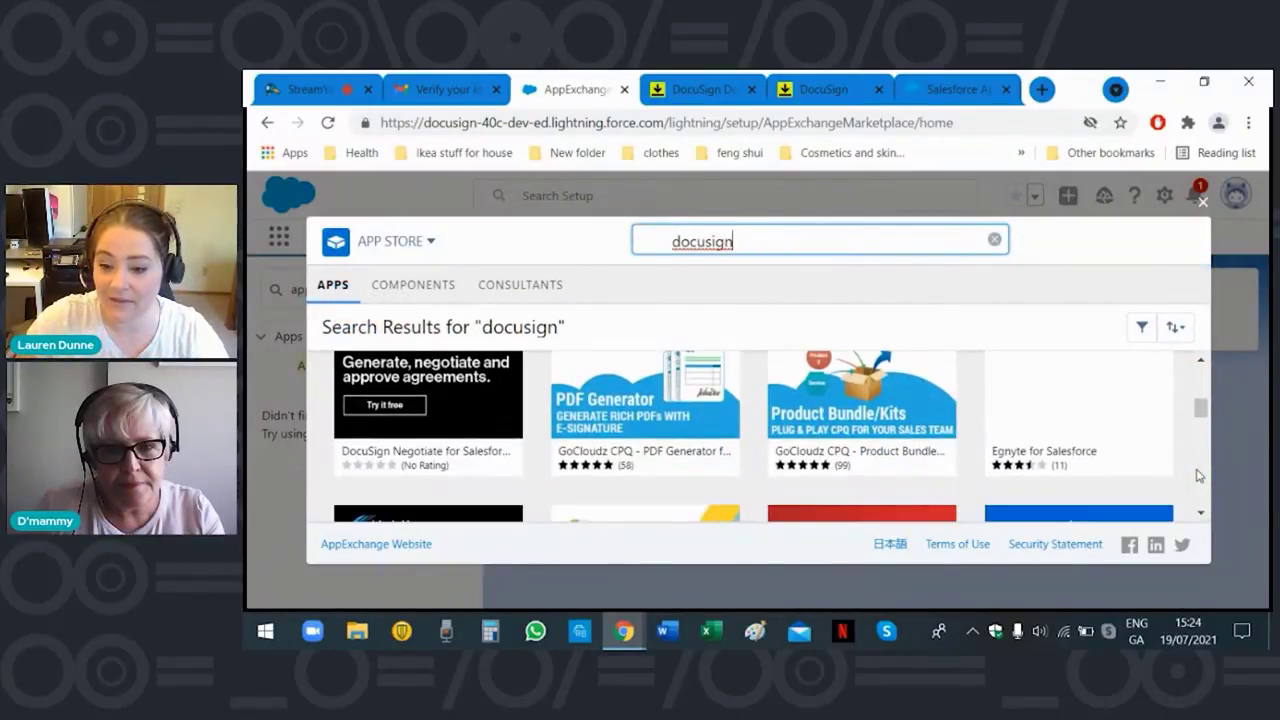
{"action": "scroll", "coordinate": [1199, 476], "scroll_direction": "up", "scroll_amount": 1}
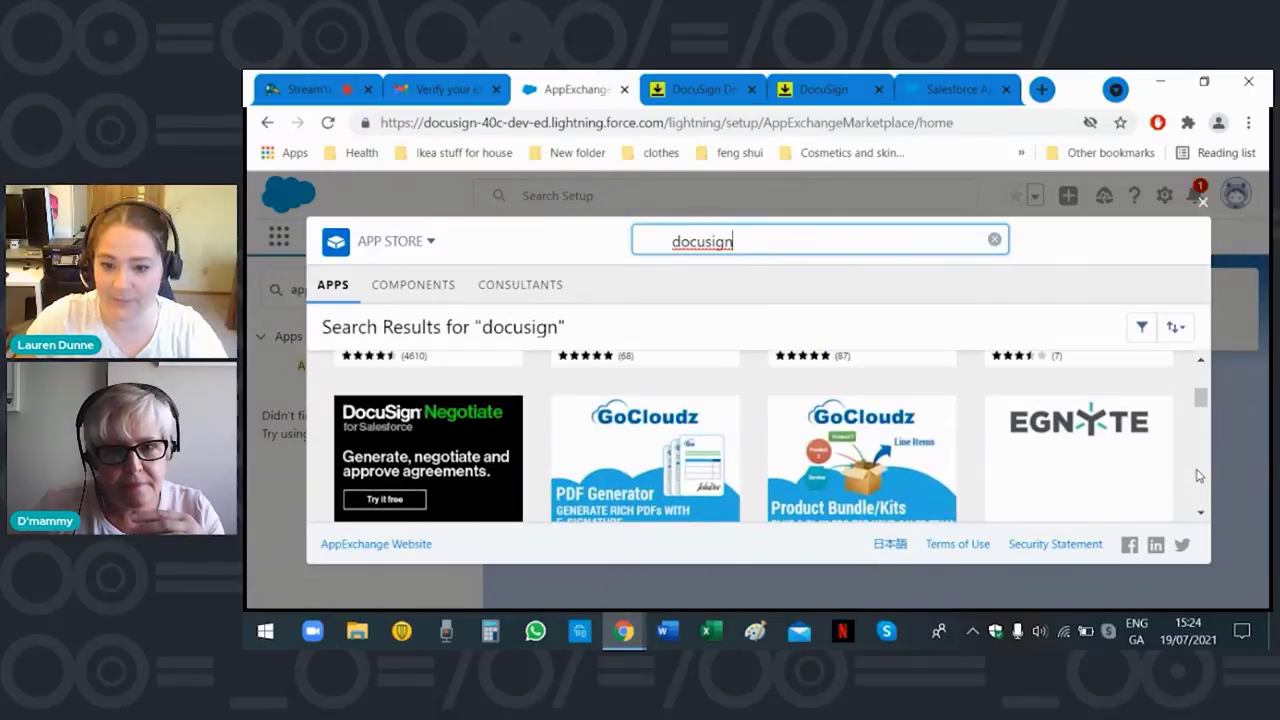
{"action": "scroll", "coordinate": [1199, 476], "scroll_direction": "up", "scroll_amount": 2}
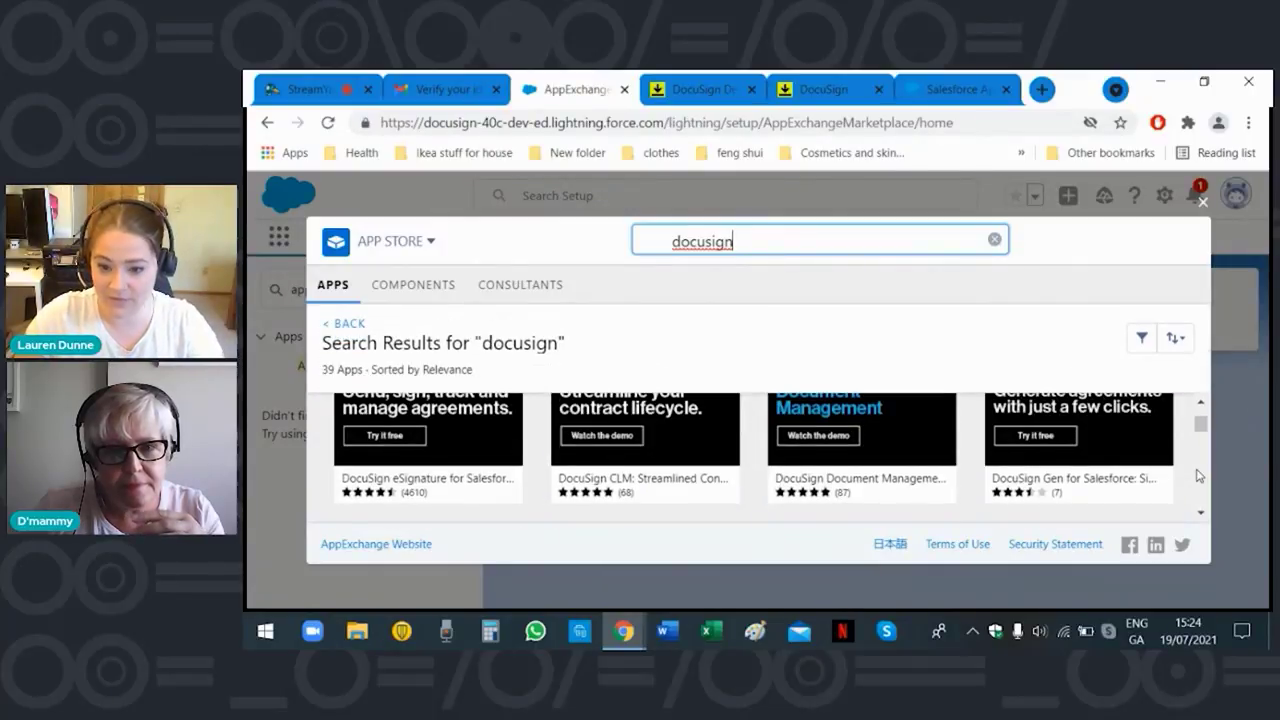
{"action": "scroll", "coordinate": [1199, 476], "scroll_direction": "up", "scroll_amount": 1}
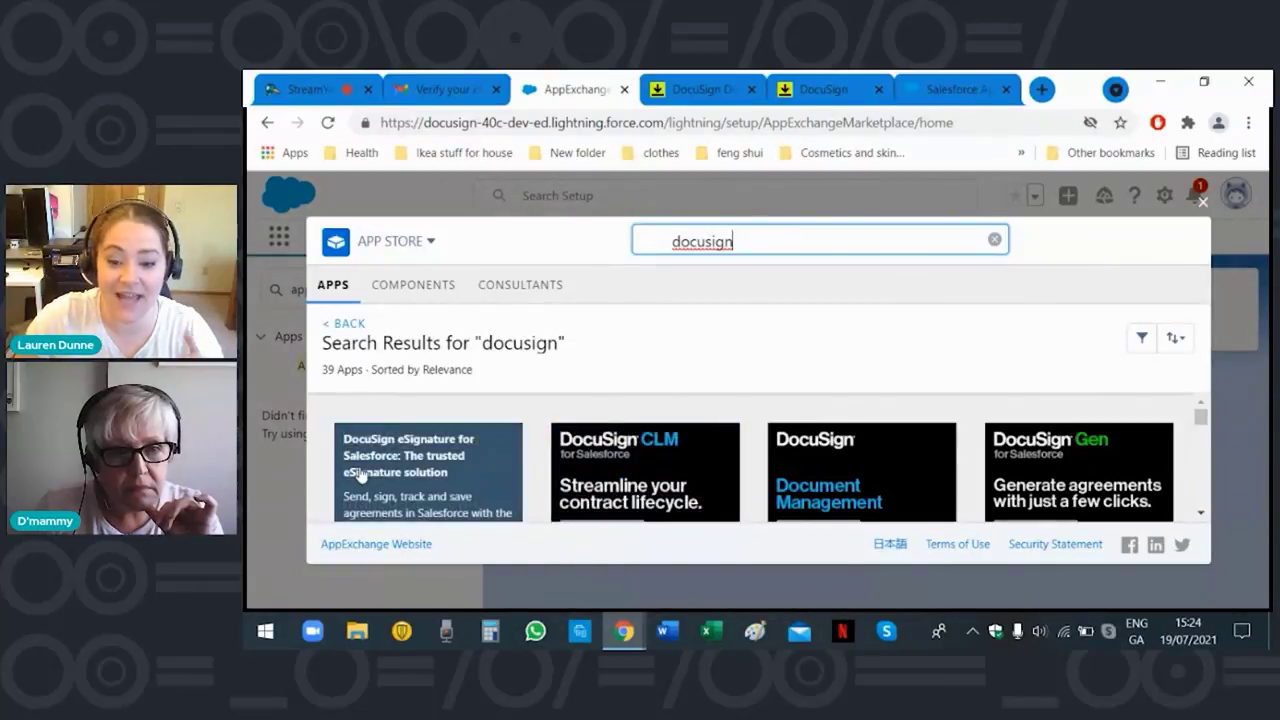
{"action": "left_click", "coordinate": [426, 483]}
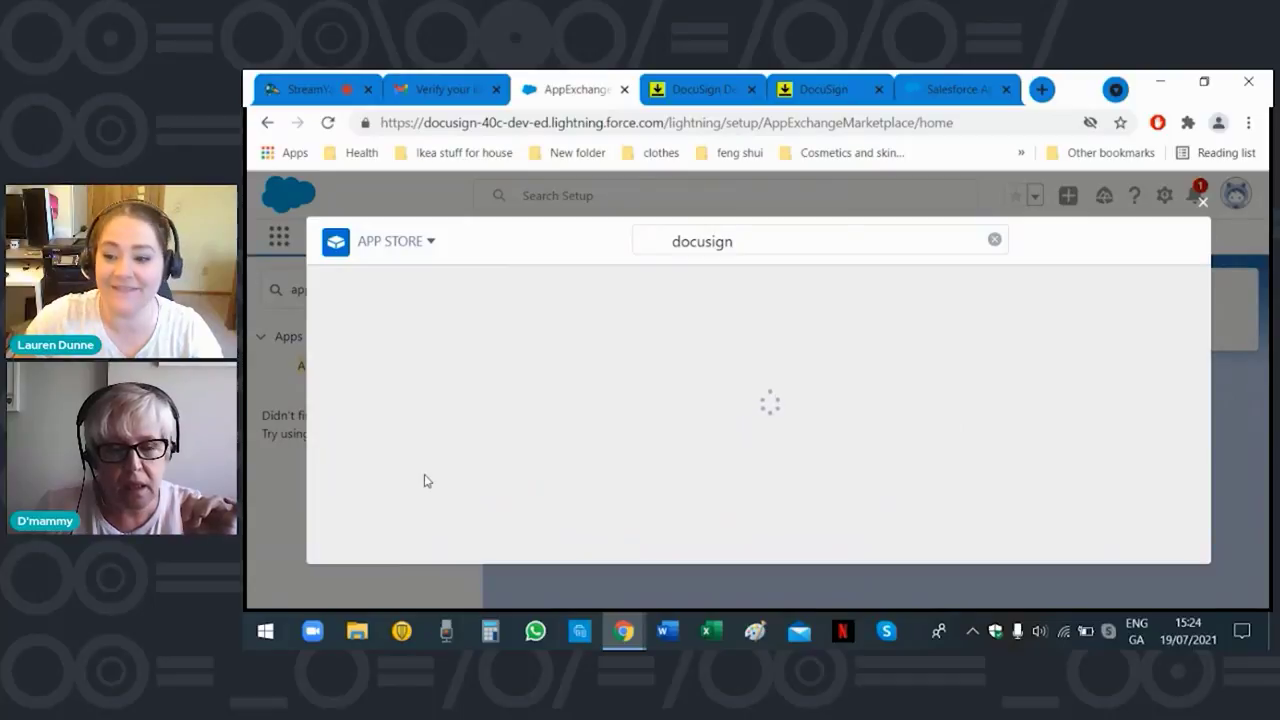
Review the DocuSign eSignature listing's pricing, trial information, description and technical details.
{"action": "scroll", "coordinate": [1203, 410], "scroll_direction": "up", "scroll_amount": 5}
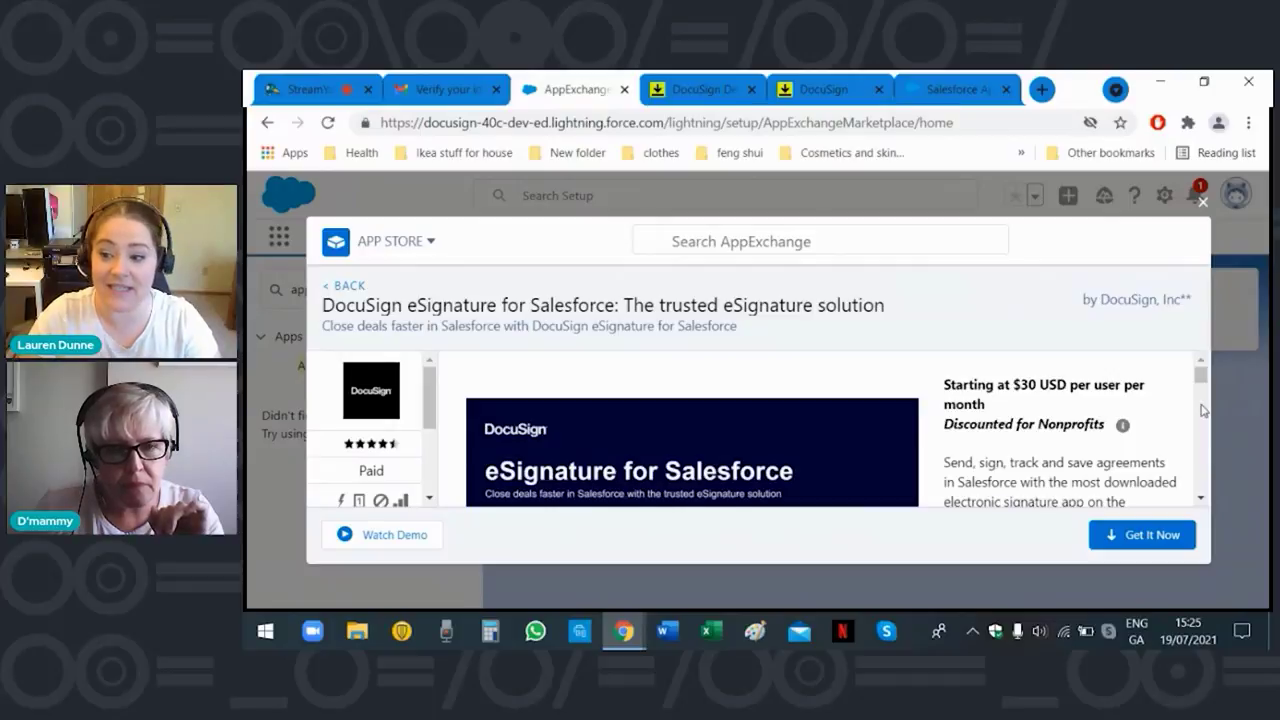
{"action": "scroll", "coordinate": [1203, 410], "scroll_direction": "down", "scroll_amount": 1}
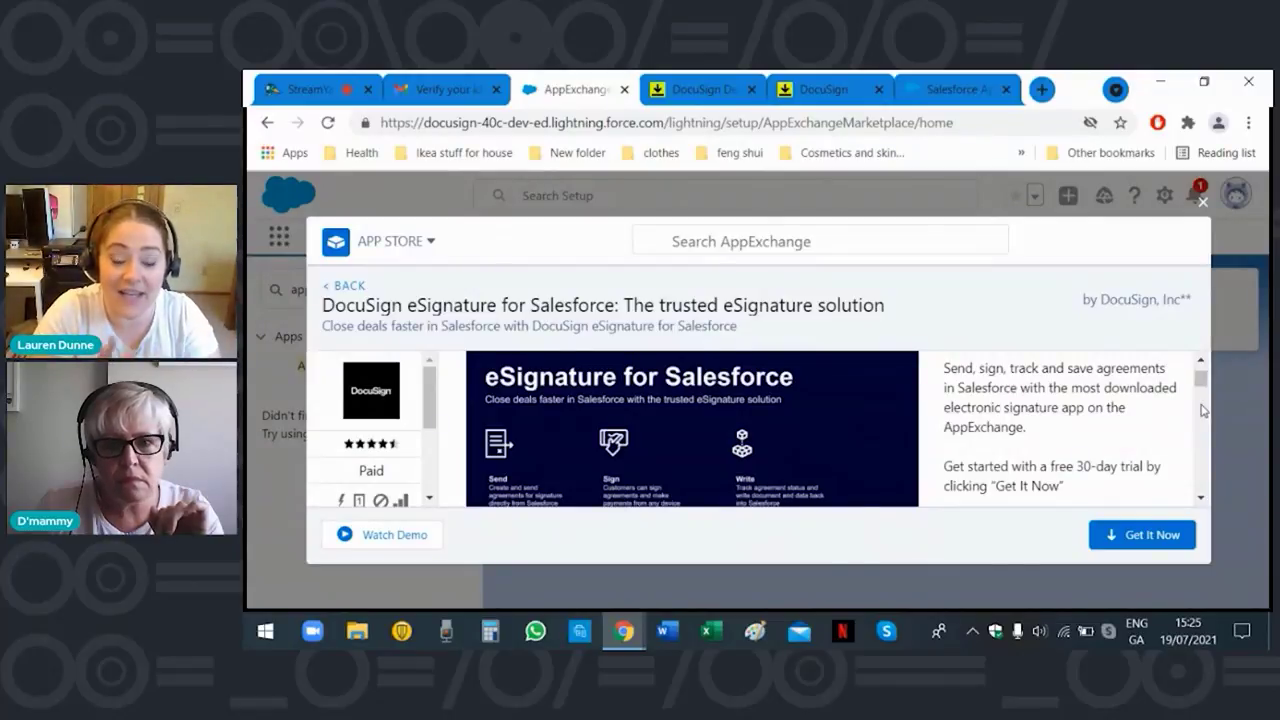
{"action": "scroll", "coordinate": [1203, 410], "scroll_direction": "down", "scroll_amount": 1}
{"action": "scroll", "coordinate": [1203, 410], "scroll_direction": "down", "scroll_amount": 1}
{"action": "scroll", "coordinate": [1203, 410], "scroll_direction": "down", "scroll_amount": 2}
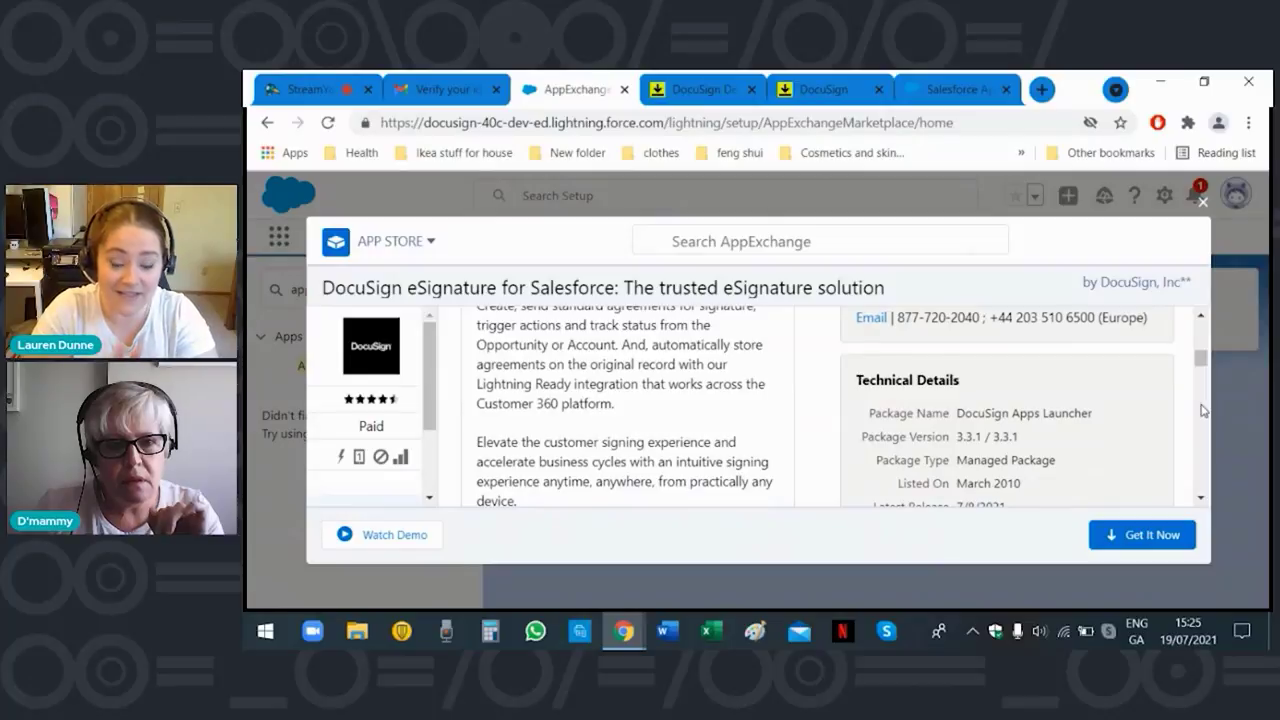
{"action": "scroll", "coordinate": [1203, 410], "scroll_direction": "up", "scroll_amount": 5}
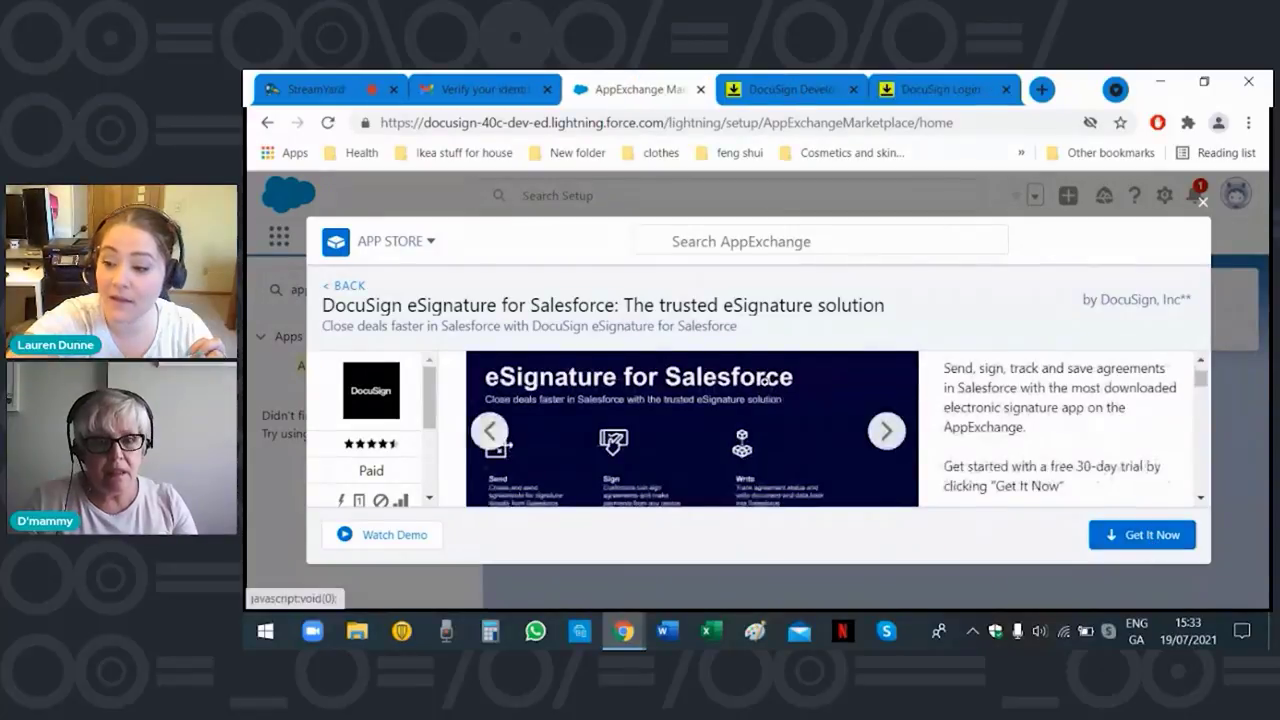
{"action": "scroll", "coordinate": [764, 381], "scroll_direction": "down", "scroll_amount": 3}
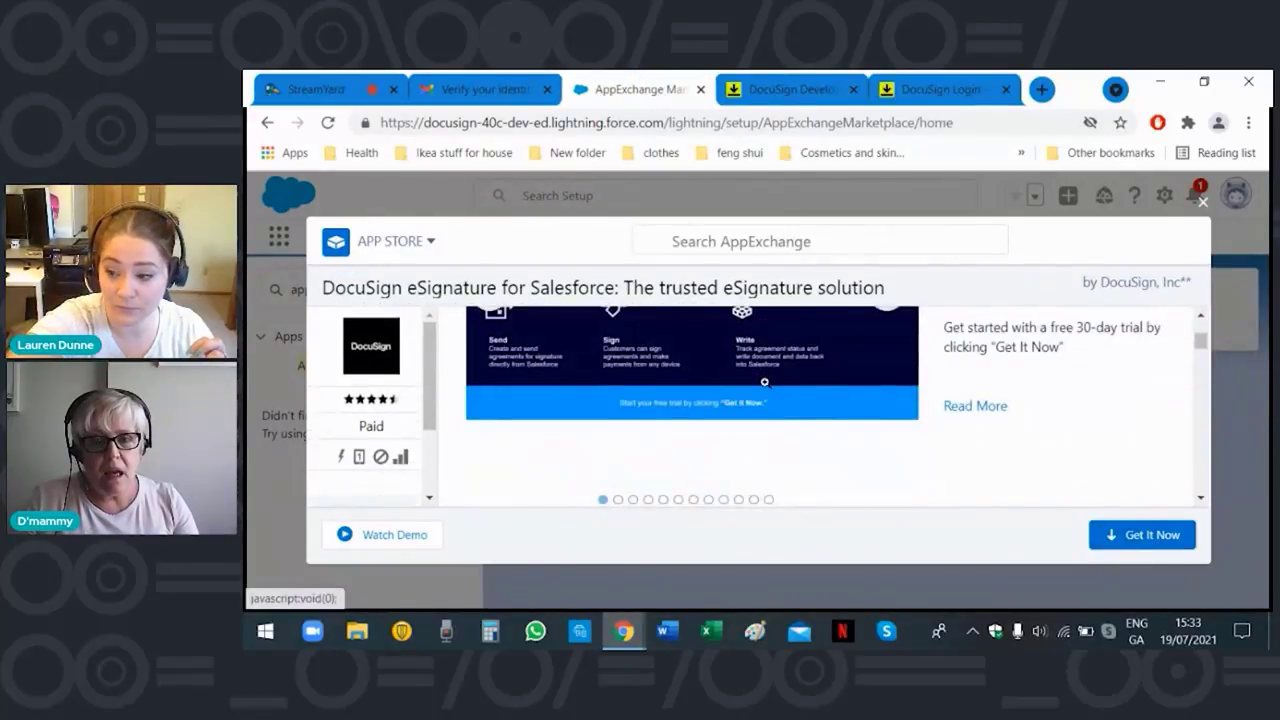
Log in to AppExchange to get DocuSign eSignature and choose to install it in the current org.
{"action": "left_click", "coordinate": [1150, 534]}
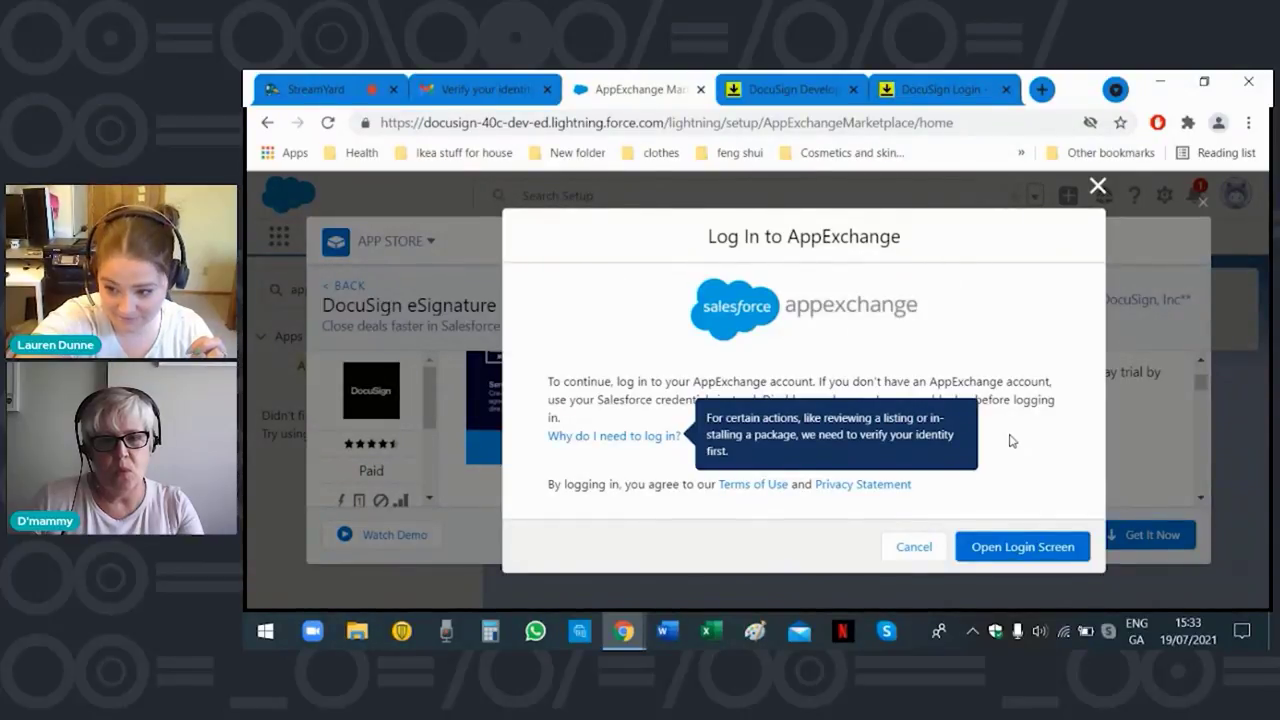
{"action": "left_click", "coordinate": [1020, 550]}
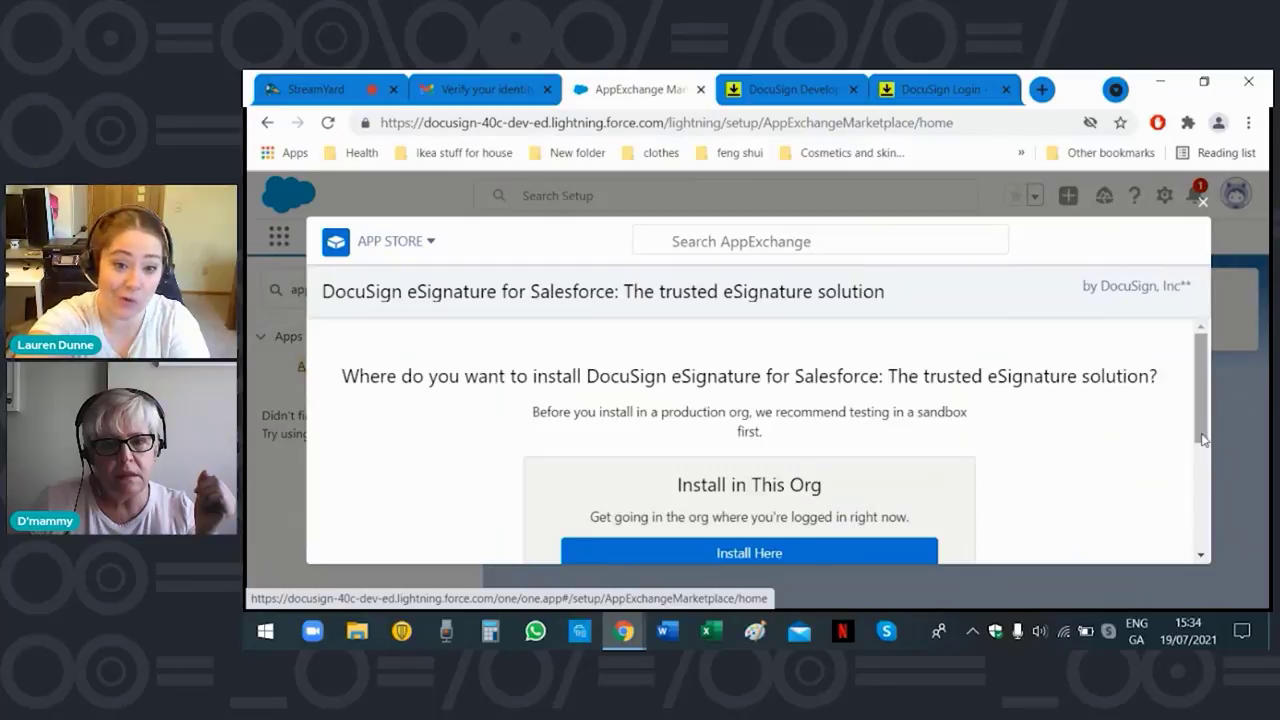
{"action": "scroll", "coordinate": [1200, 440], "scroll_direction": "down", "scroll_amount": 1}
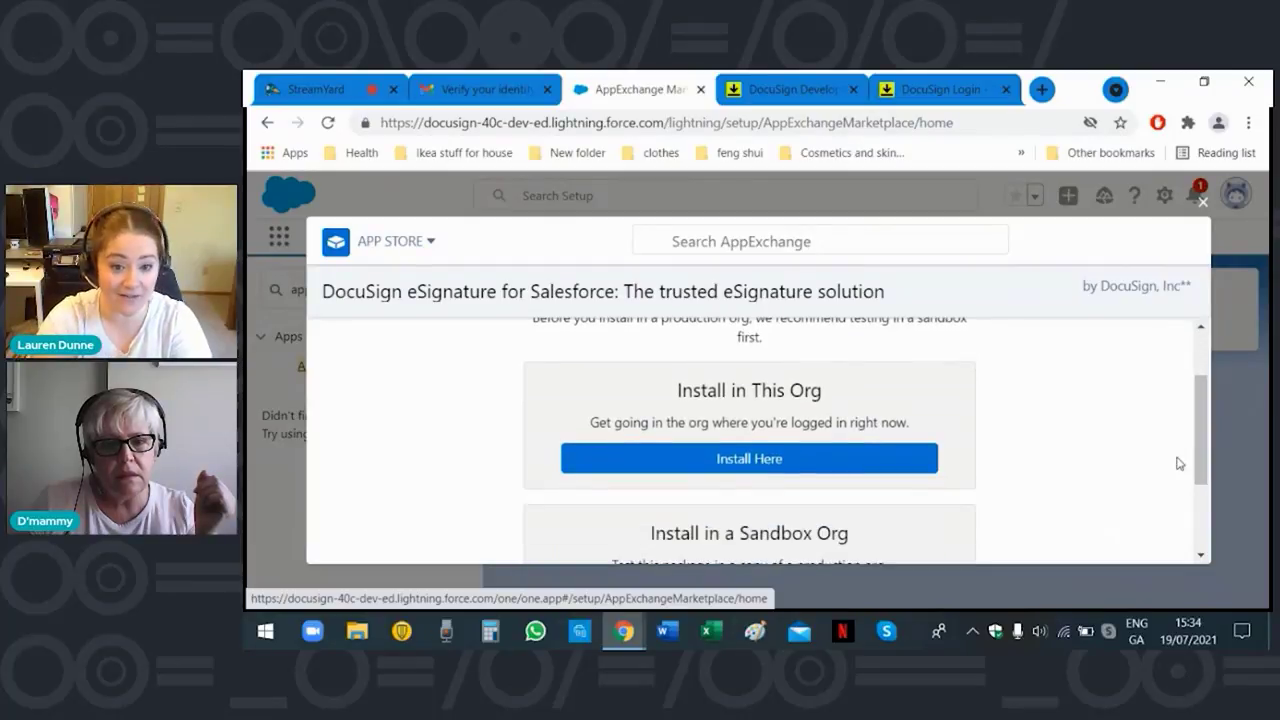
{"action": "left_click", "coordinate": [725, 459]}
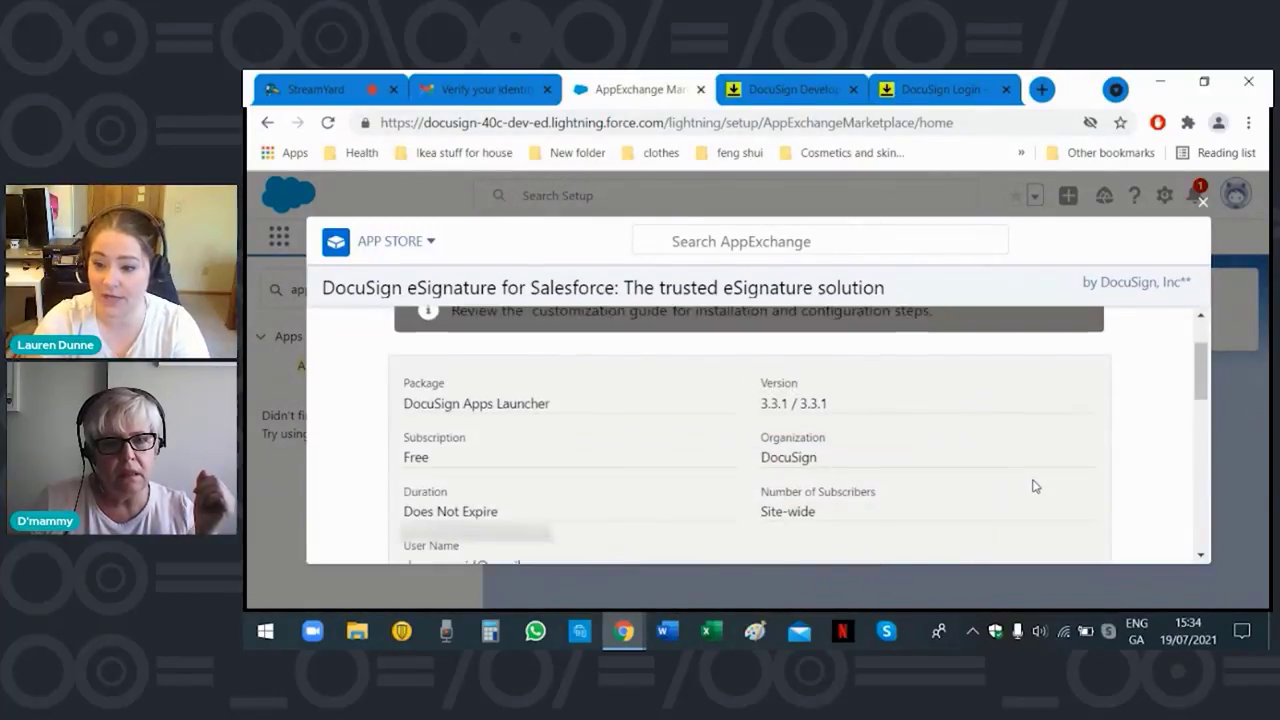
Fill in the installer's first name, last name and country Ireland on the installation form using a saved address.
{"action": "scroll", "coordinate": [1035, 489], "scroll_direction": "down", "scroll_amount": 3}
{"action": "scroll", "coordinate": [1035, 486], "scroll_direction": "down", "scroll_amount": 4}
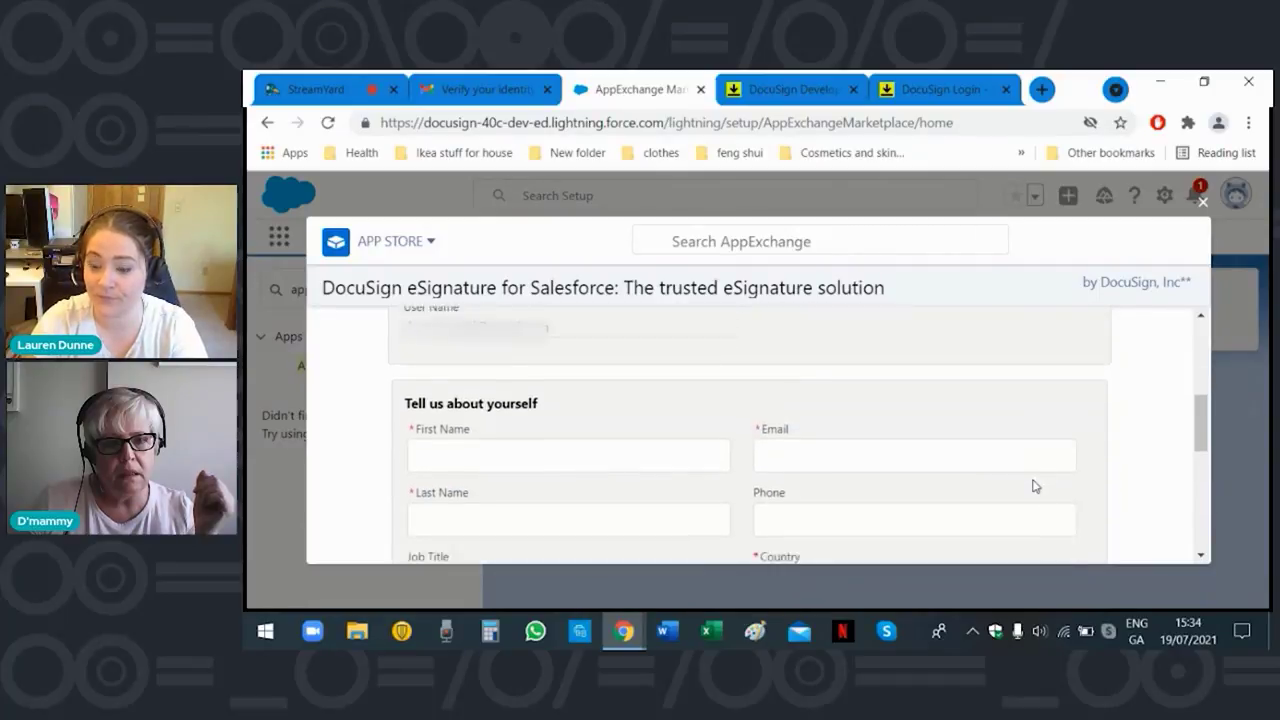
{"action": "scroll", "coordinate": [1035, 486], "scroll_direction": "up", "scroll_amount": 2}
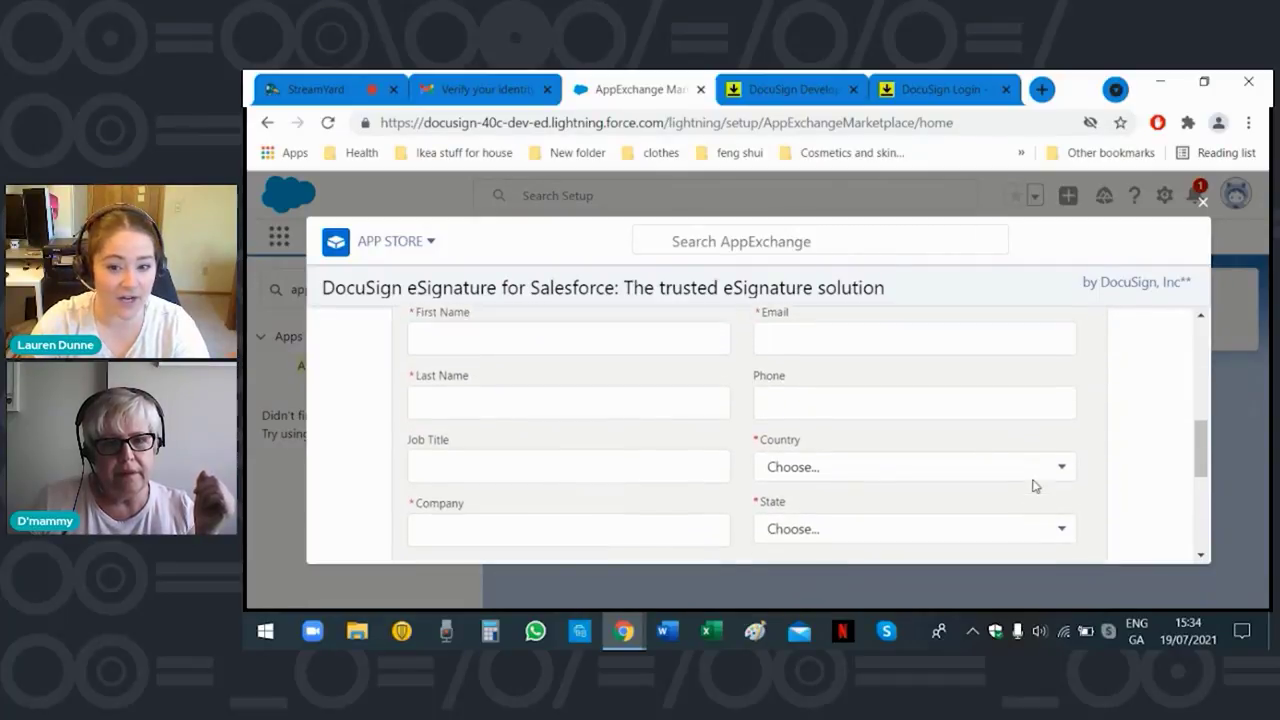
{"action": "left_click", "coordinate": [598, 410]}
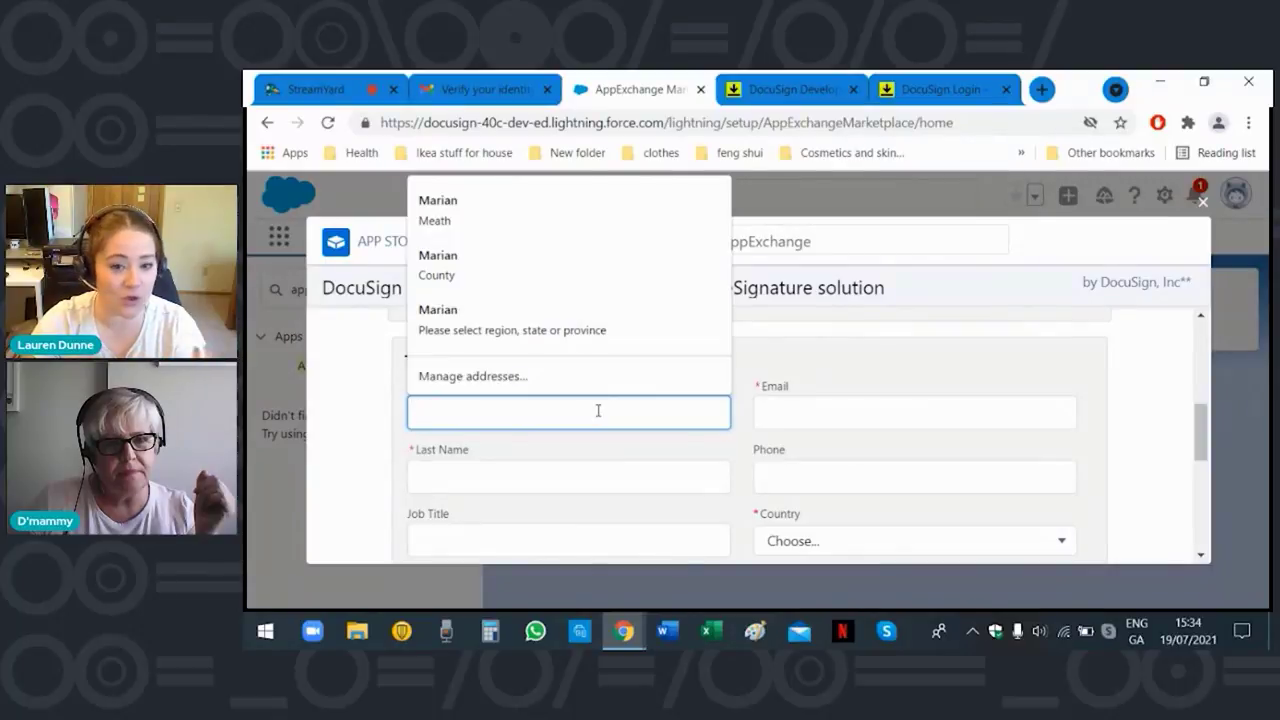
{"action": "left_click", "coordinate": [500, 200]}
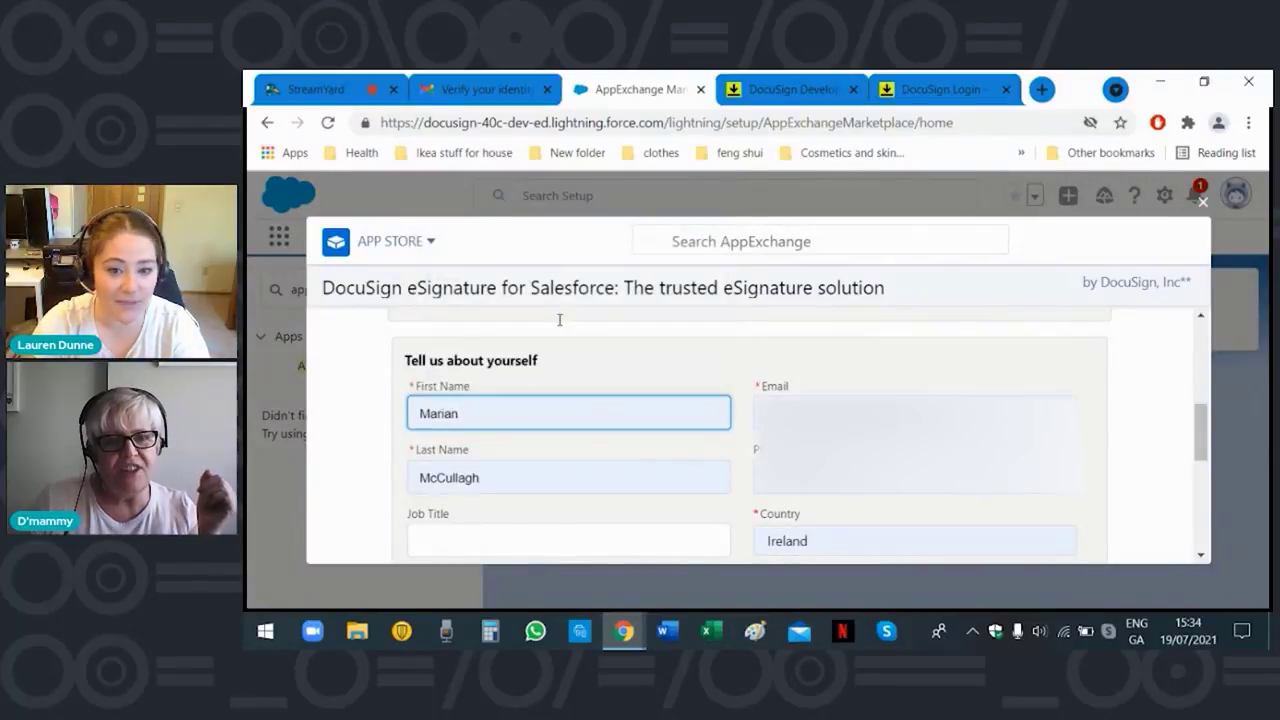
{"action": "left_click", "coordinate": [880, 488]}
{"action": "scroll", "coordinate": [477, 442], "scroll_direction": "down", "scroll_amount": 1}
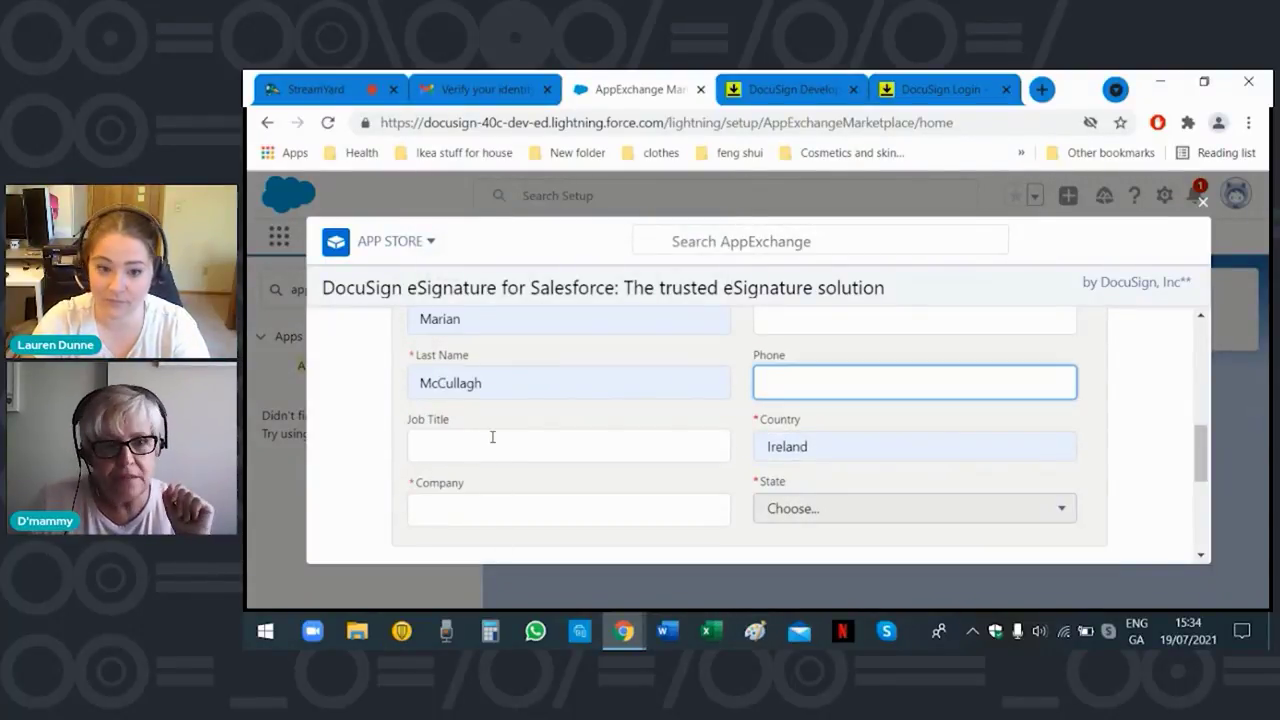
Enter DocuSign as the company on the installation form and return to the package details.
{"action": "left_click", "coordinate": [486, 510]}
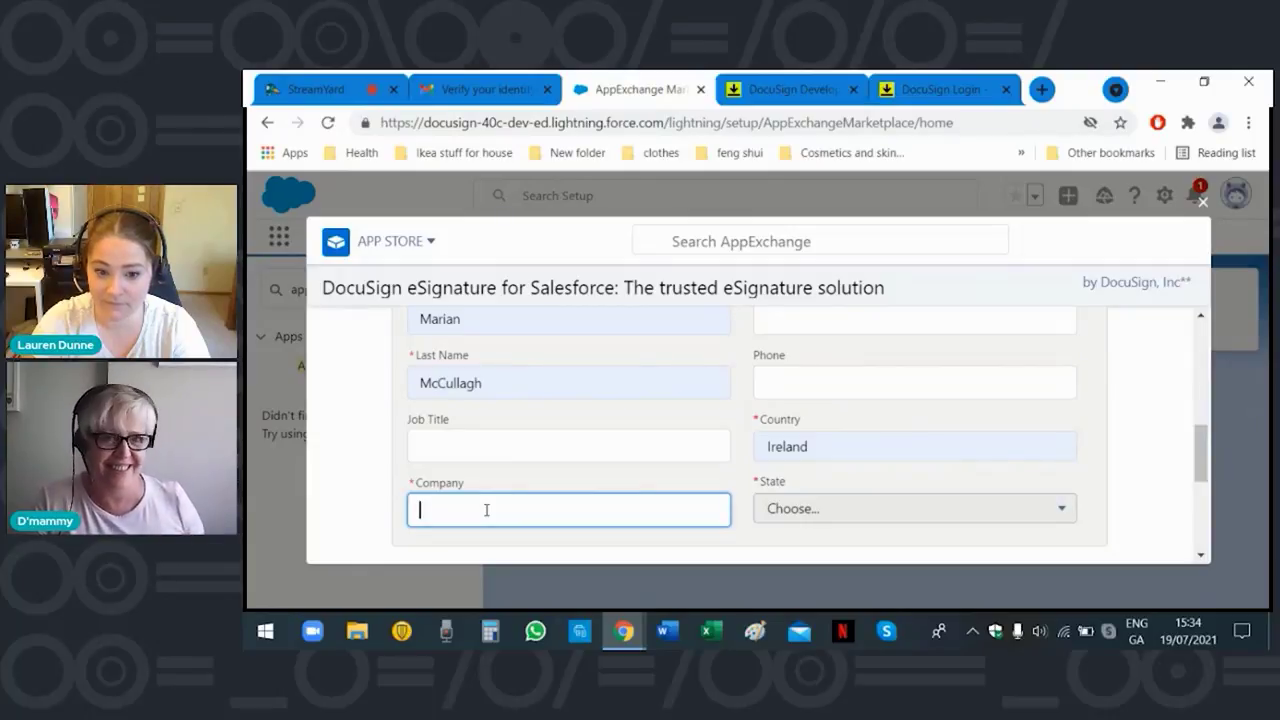
{"action": "type", "text": "Ducu"}
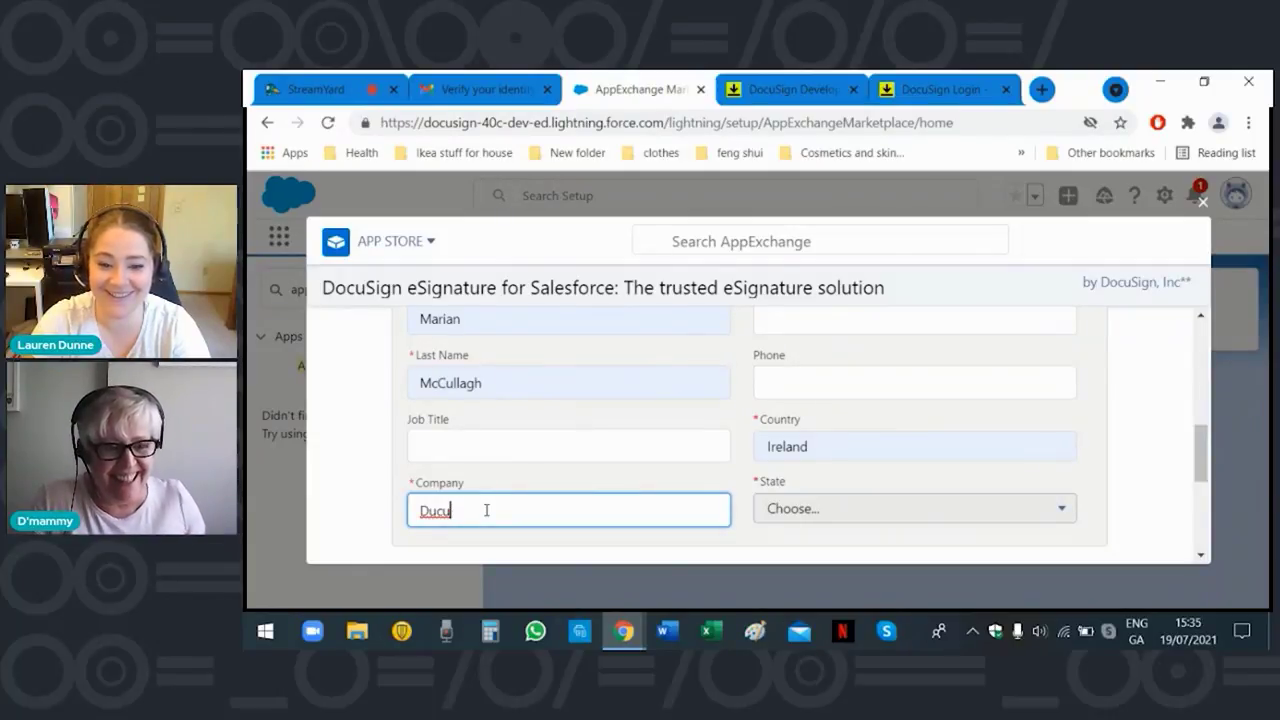
{"action": "key", "text": "BackSpace"}
{"action": "key", "text": "BackSpace"}
{"action": "key", "text": "BackSpace"}
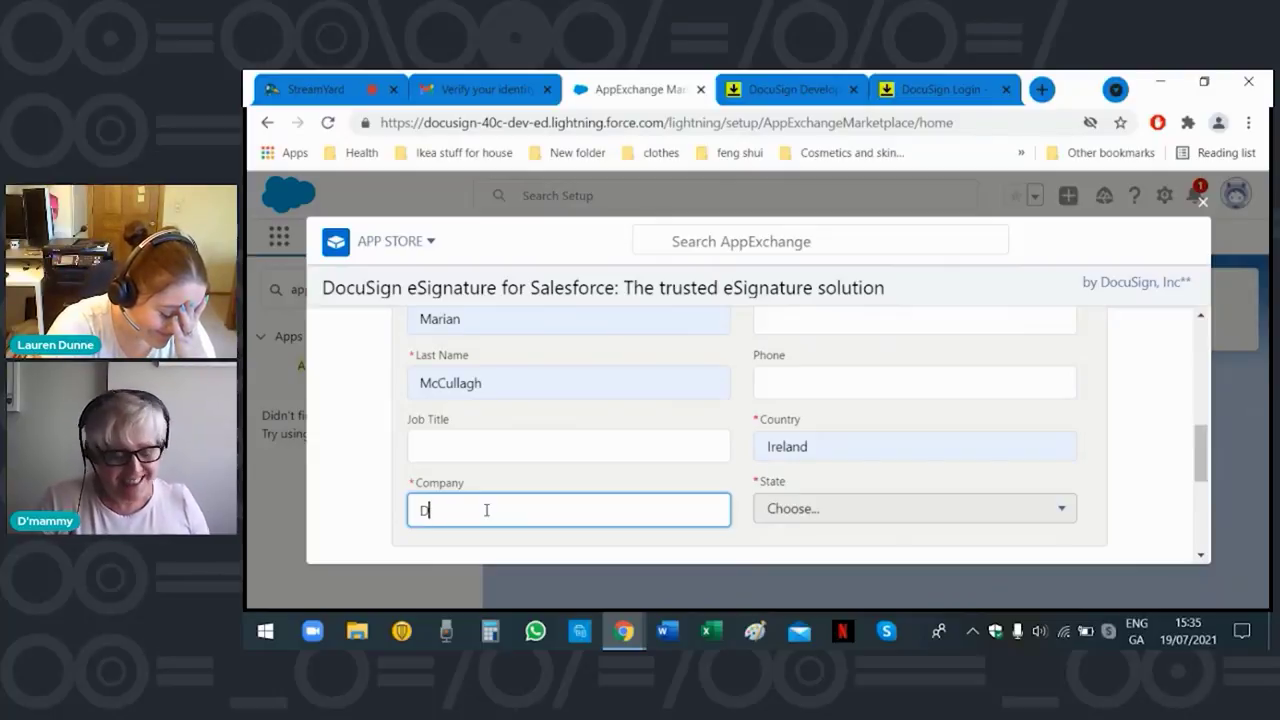
{"action": "type", "text": "ocu"}
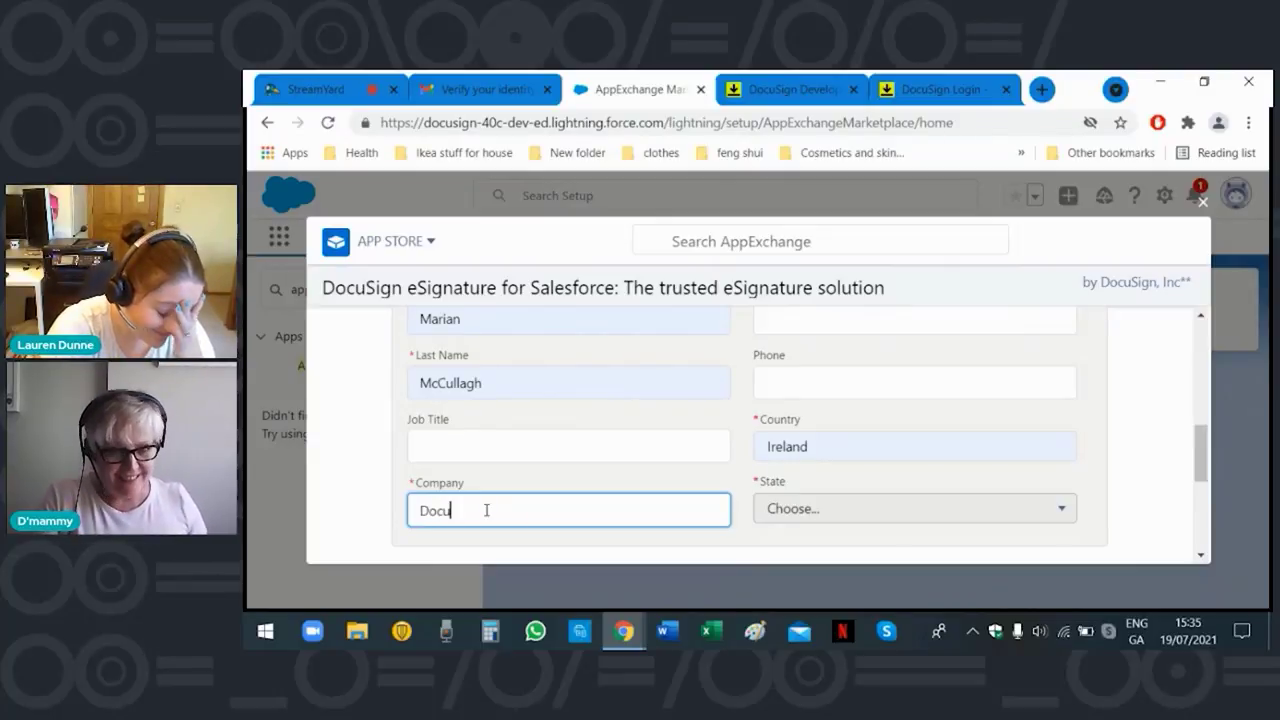
{"action": "type", "text": "Sign"}
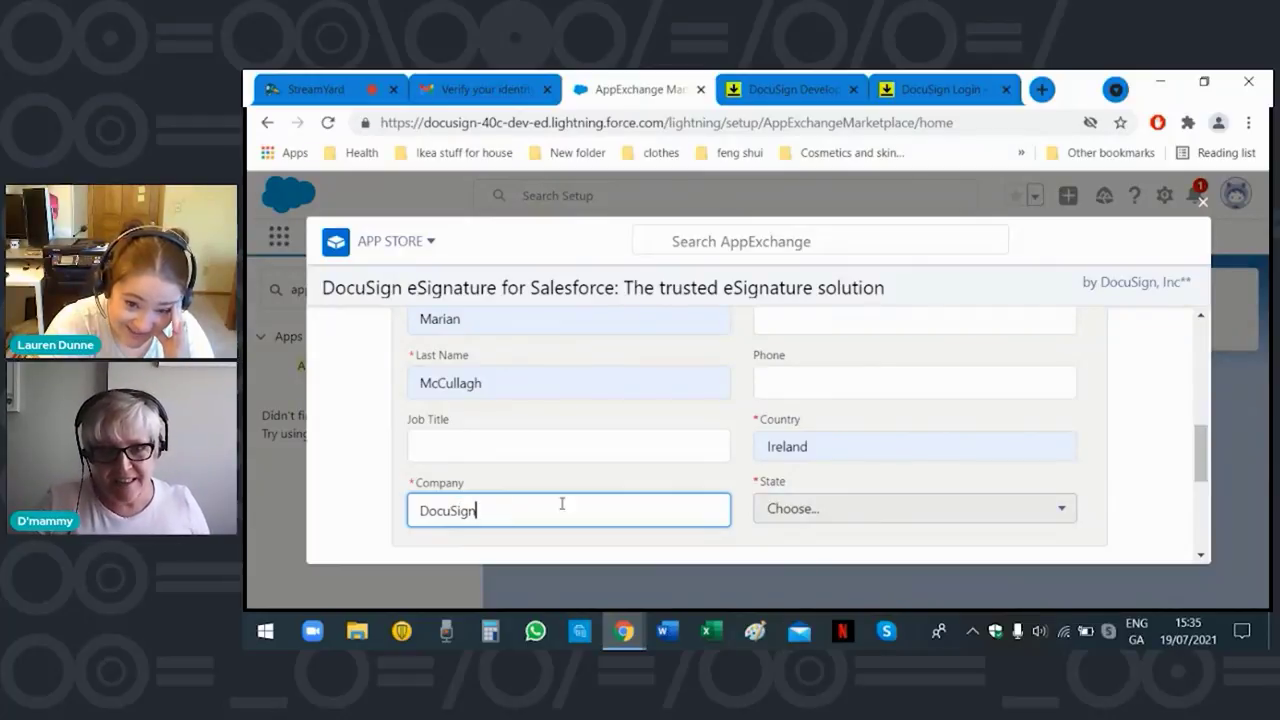
{"action": "scroll", "coordinate": [886, 394], "scroll_direction": "up", "scroll_amount": 5}
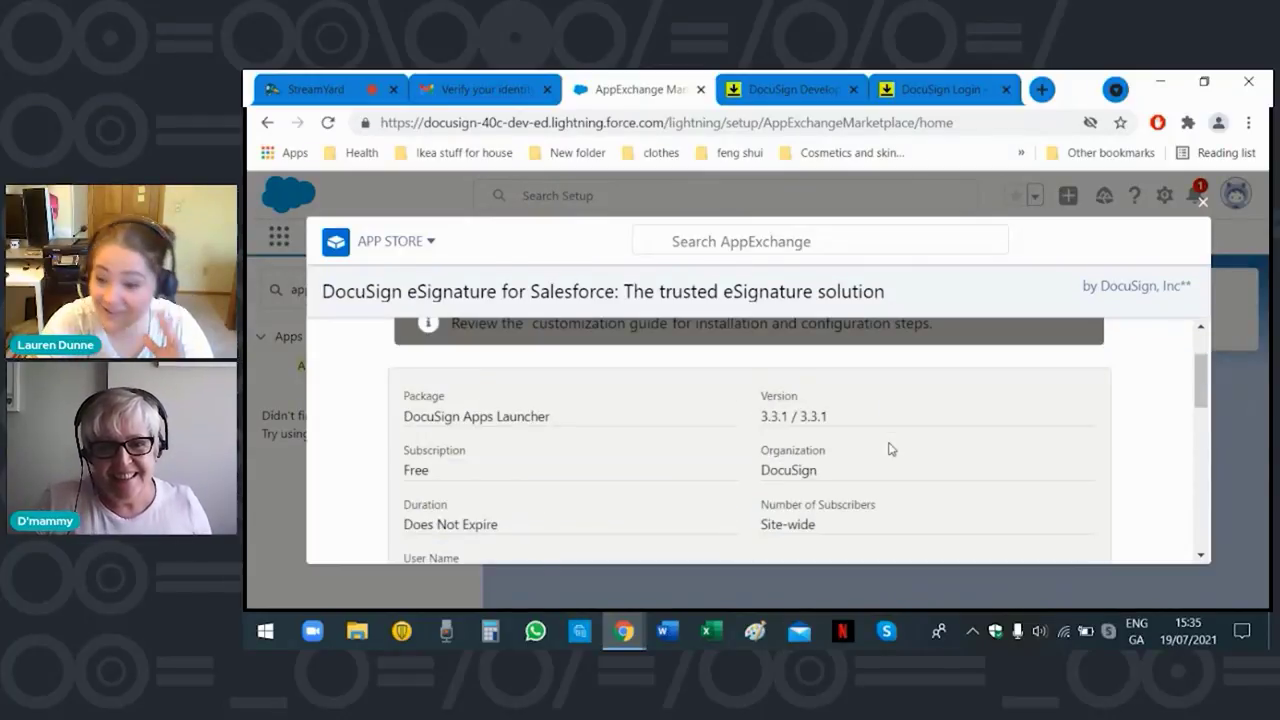
Fill in the installer's email address on the installation form.
{"action": "scroll", "coordinate": [891, 449], "scroll_direction": "down", "scroll_amount": 1}
{"action": "scroll", "coordinate": [891, 449], "scroll_direction": "up", "scroll_amount": 1}
{"action": "scroll", "coordinate": [886, 449], "scroll_direction": "down", "scroll_amount": 3}
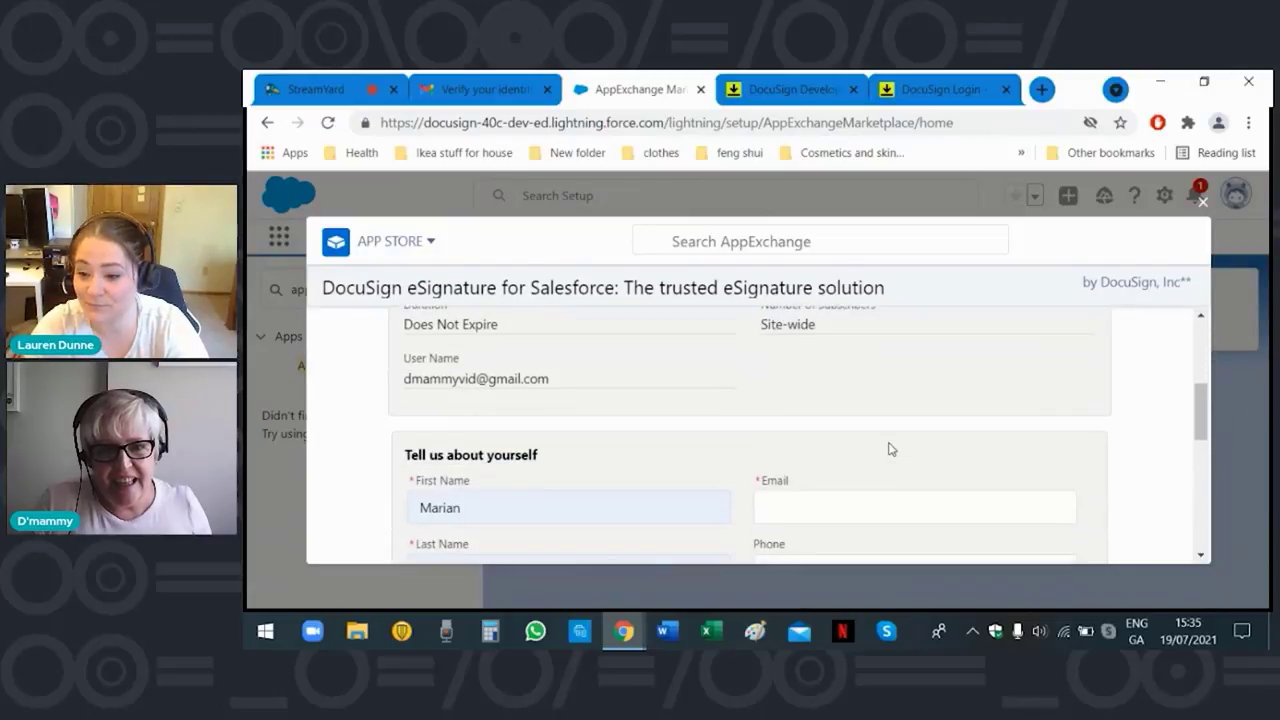
{"action": "left_click", "coordinate": [849, 412]}
{"action": "type", "text": "d"}
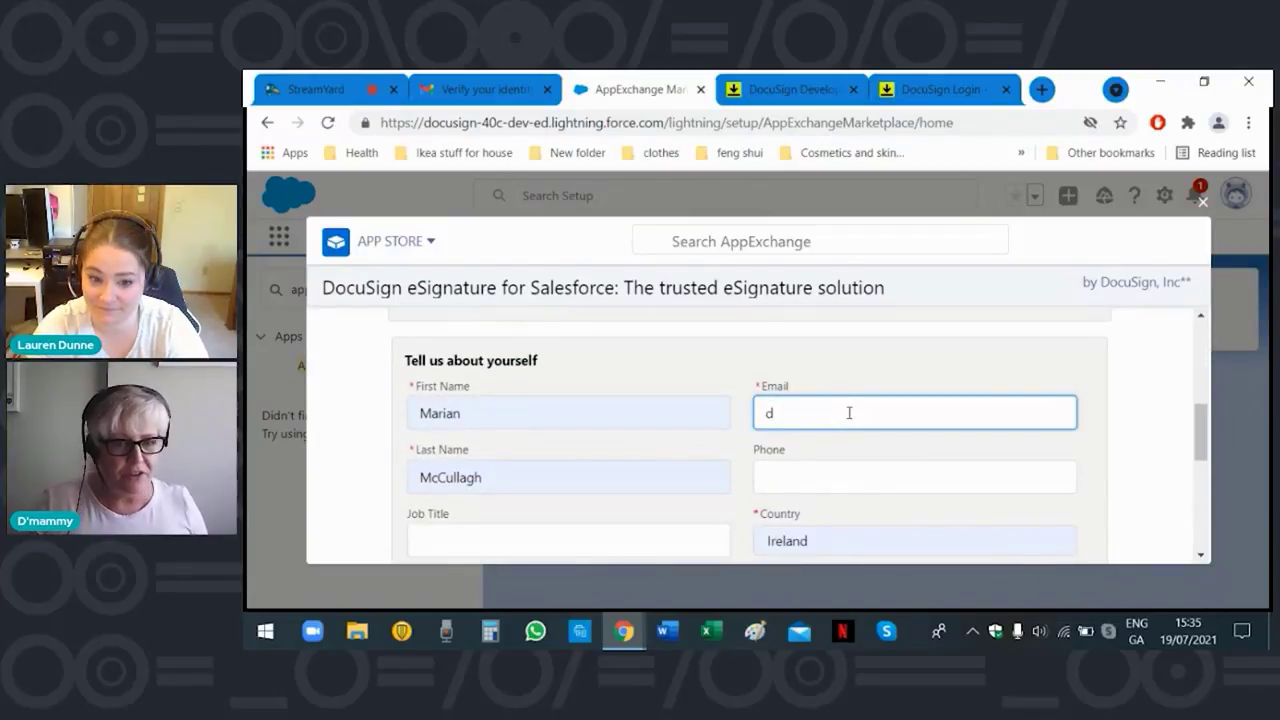
{"action": "type", "text": "mammy"}
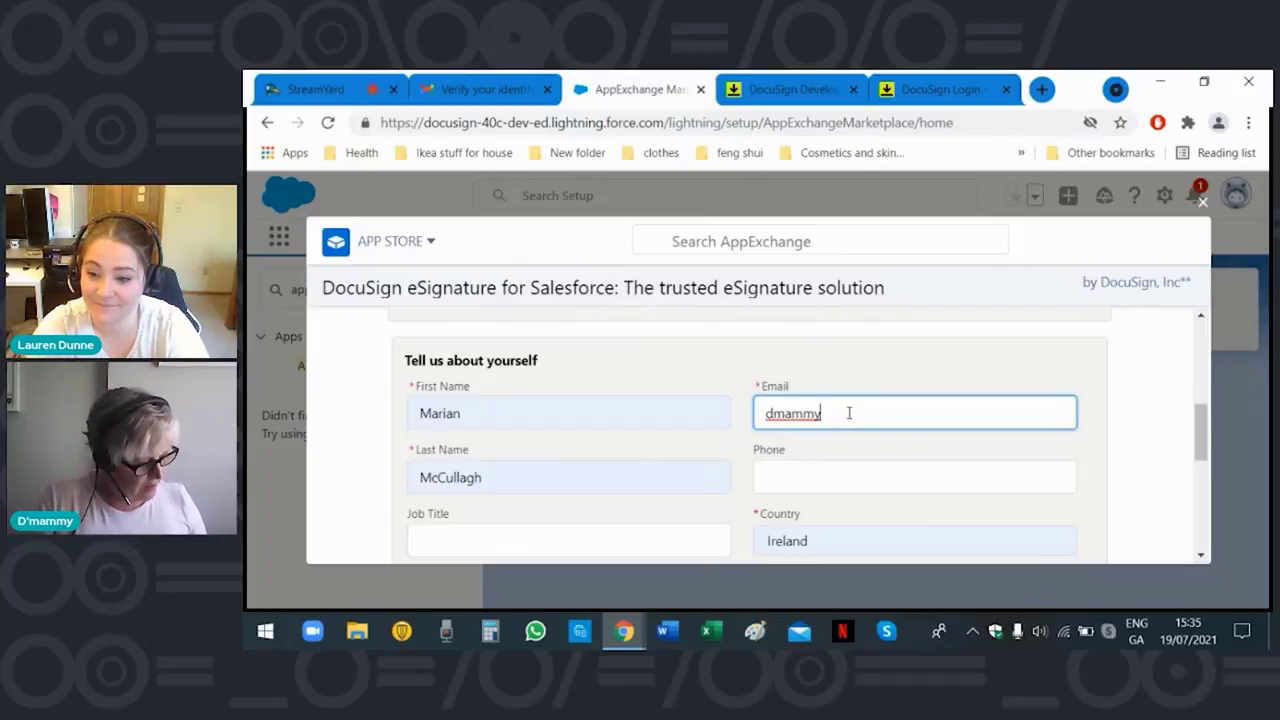
{"action": "left_click", "coordinate": [869, 476]}
{"action": "left_click", "coordinate": [742, 502]}
Enter THE BOSS! as the job title on the installation form and open the State choices.
{"action": "scroll", "coordinate": [826, 493], "scroll_direction": "down", "scroll_amount": 2}
{"action": "left_click", "coordinate": [560, 354]}
{"action": "type", "text": "THE BOSS"}
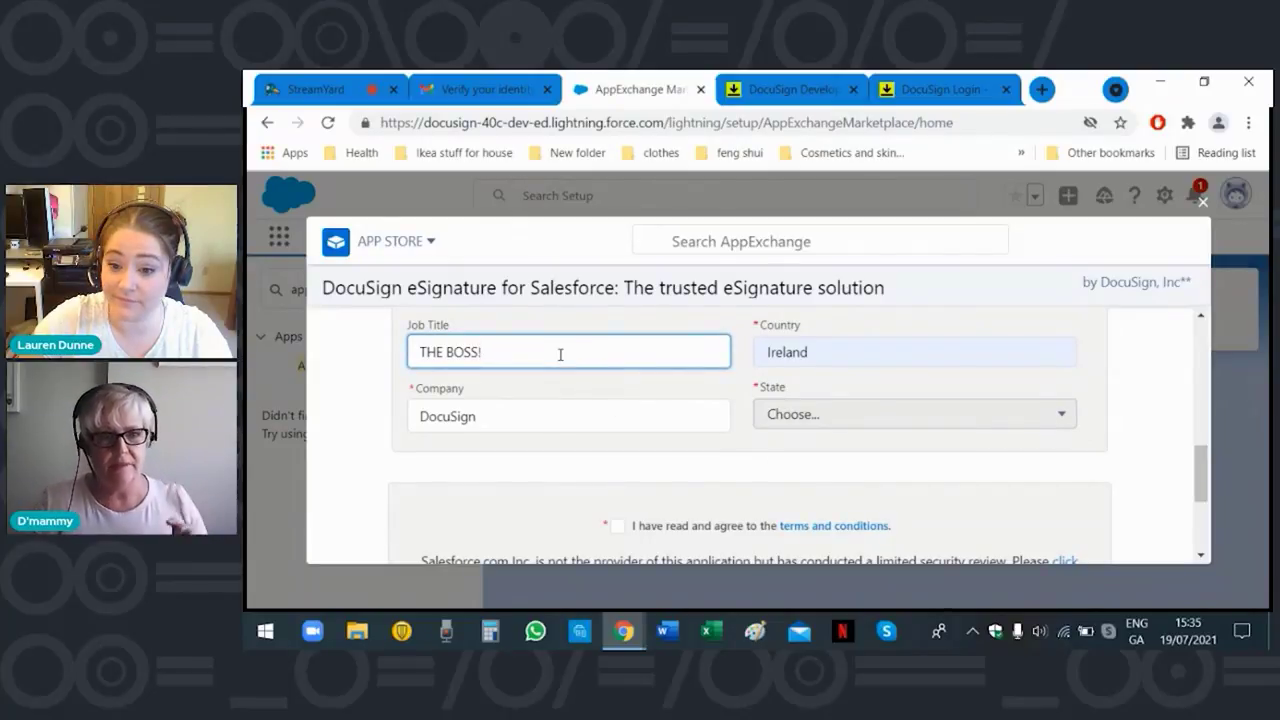
{"action": "type", "text": "!"}
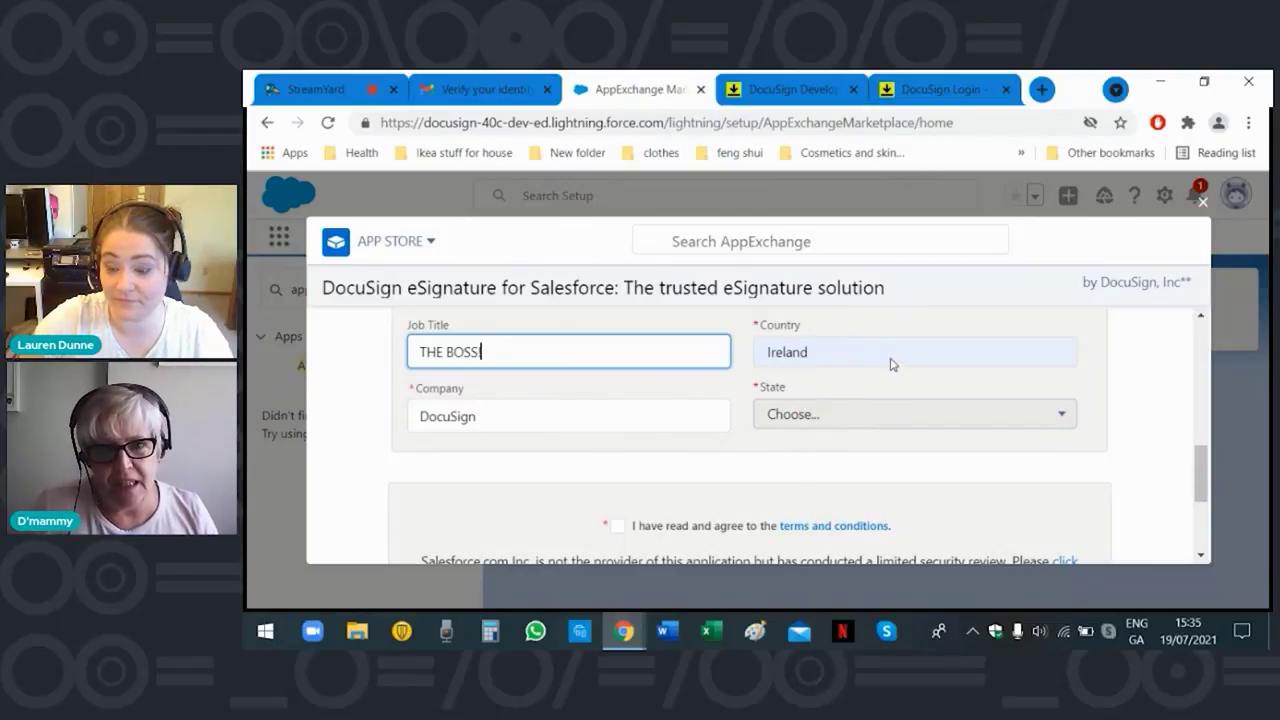
{"action": "left_click", "coordinate": [905, 414]}
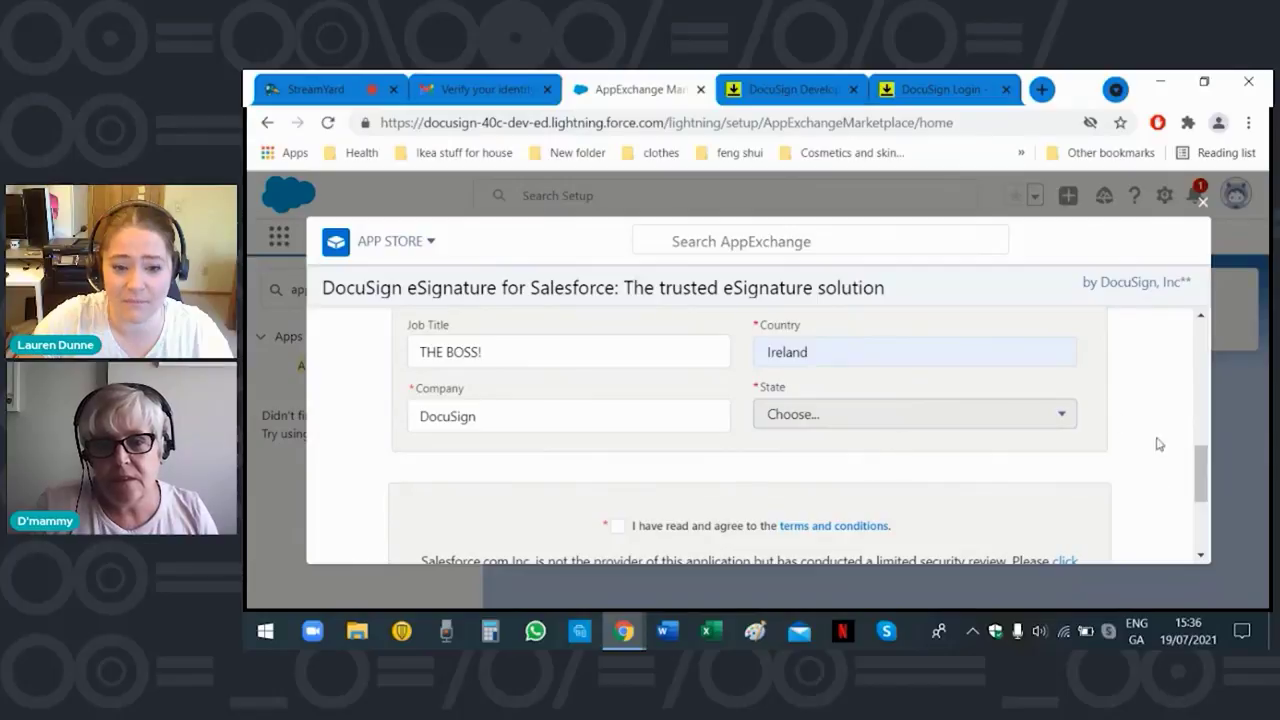
Agree to the terms and conditions and confirm the installation of the DocuSign package.
{"action": "mouse_move", "coordinate": [1203, 472]}
{"action": "left_mouse_down"}
{"action": "mouse_move", "coordinate": [1204, 414]}
{"action": "mouse_move", "coordinate": [1206, 545]}
{"action": "mouse_move", "coordinate": [1190, 470]}
{"action": "left_mouse_up"}
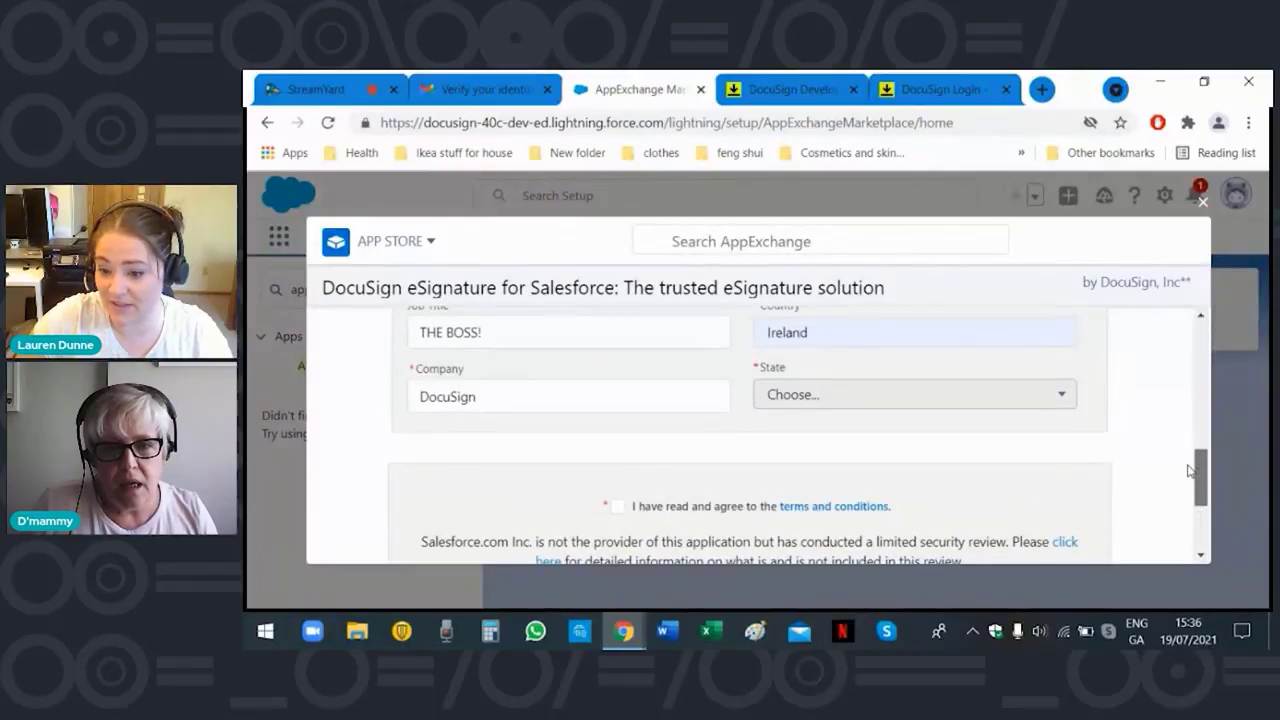
{"action": "scroll", "coordinate": [900, 440], "scroll_direction": "down", "scroll_amount": 1}
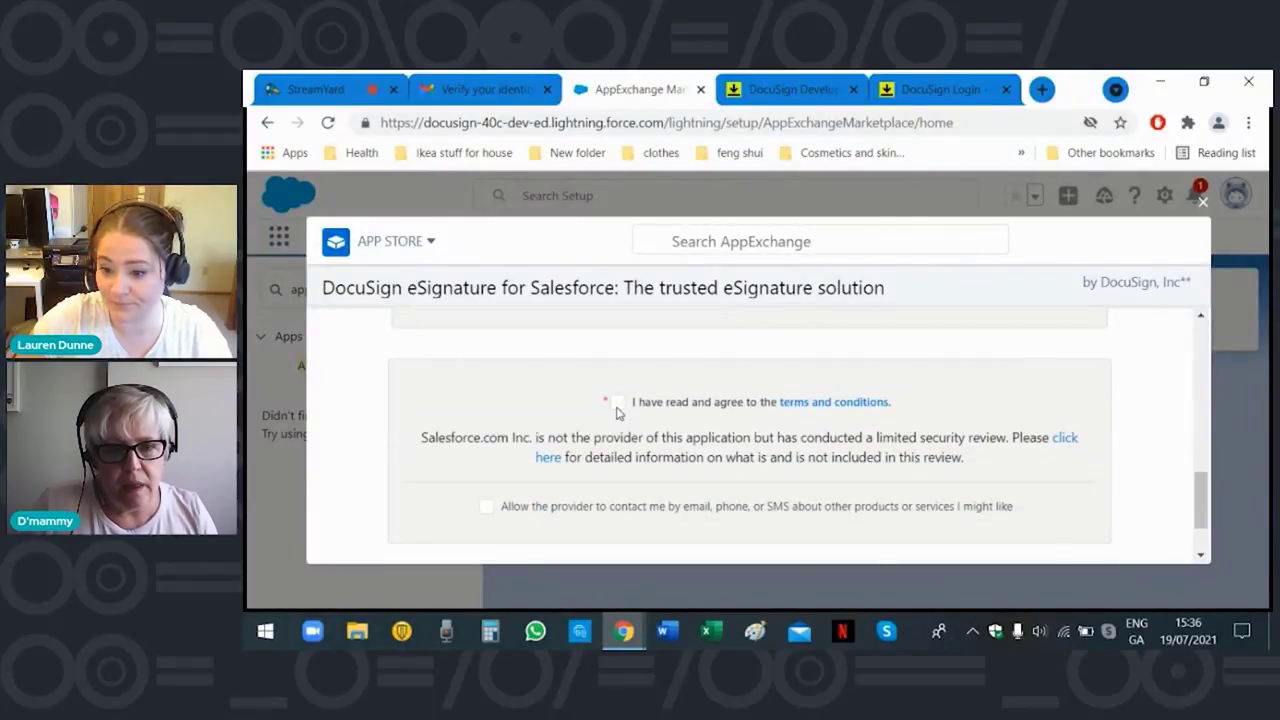
{"action": "left_click", "coordinate": [618, 402]}
{"action": "scroll", "coordinate": [1143, 420], "scroll_direction": "down", "scroll_amount": 1}
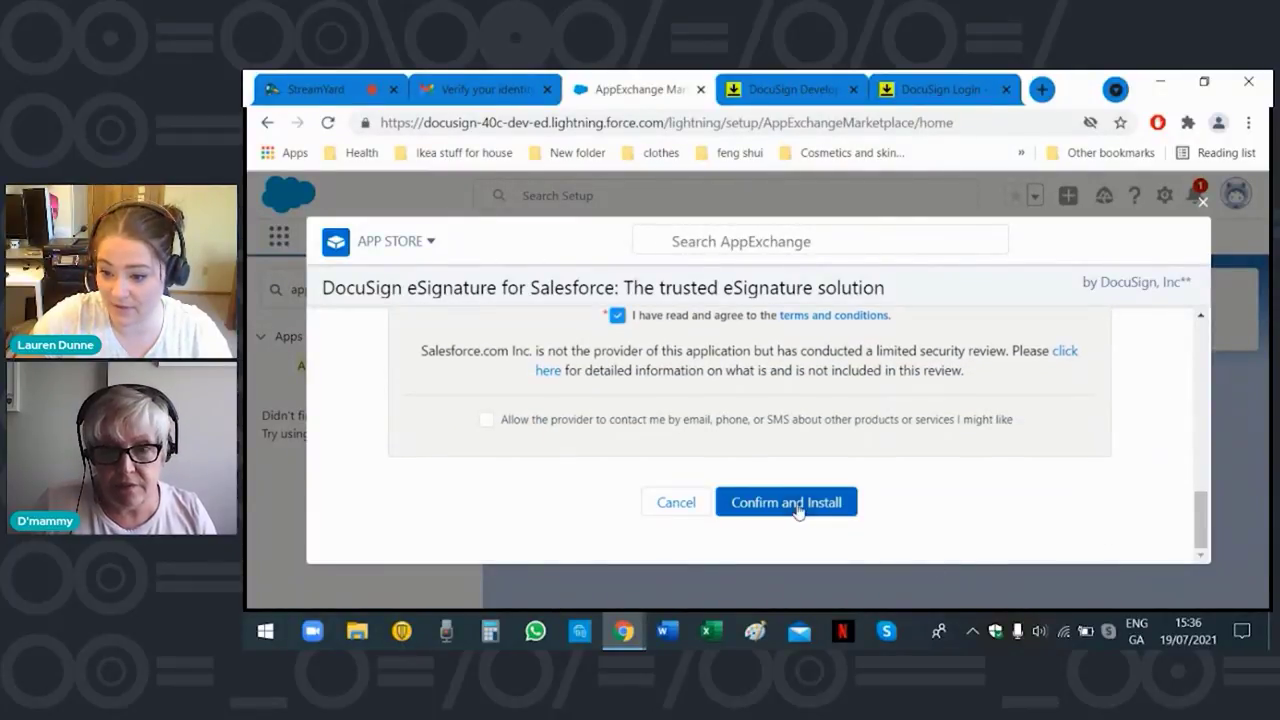
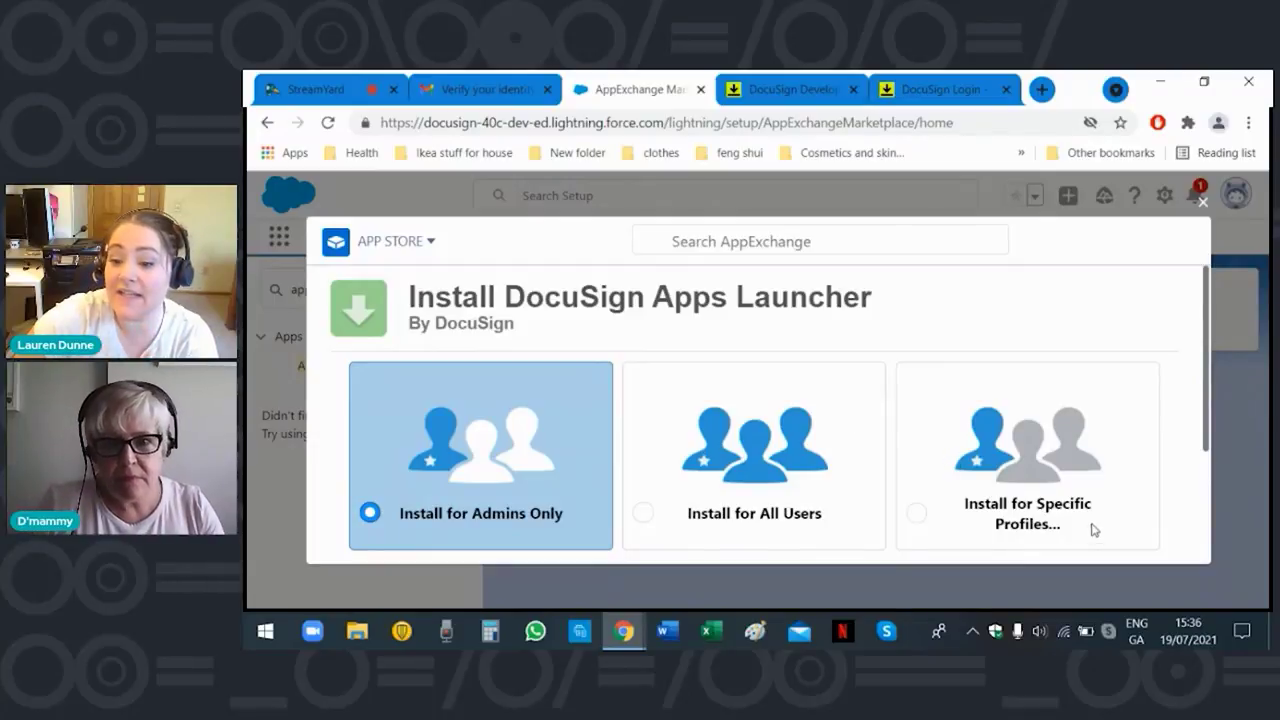
Select installation for all users for DocuSign Apps Launcher and review the package's publisher and version details.
{"action": "scroll", "coordinate": [1180, 397], "scroll_direction": "down", "scroll_amount": 2}
{"action": "left_click", "coordinate": [756, 440]}
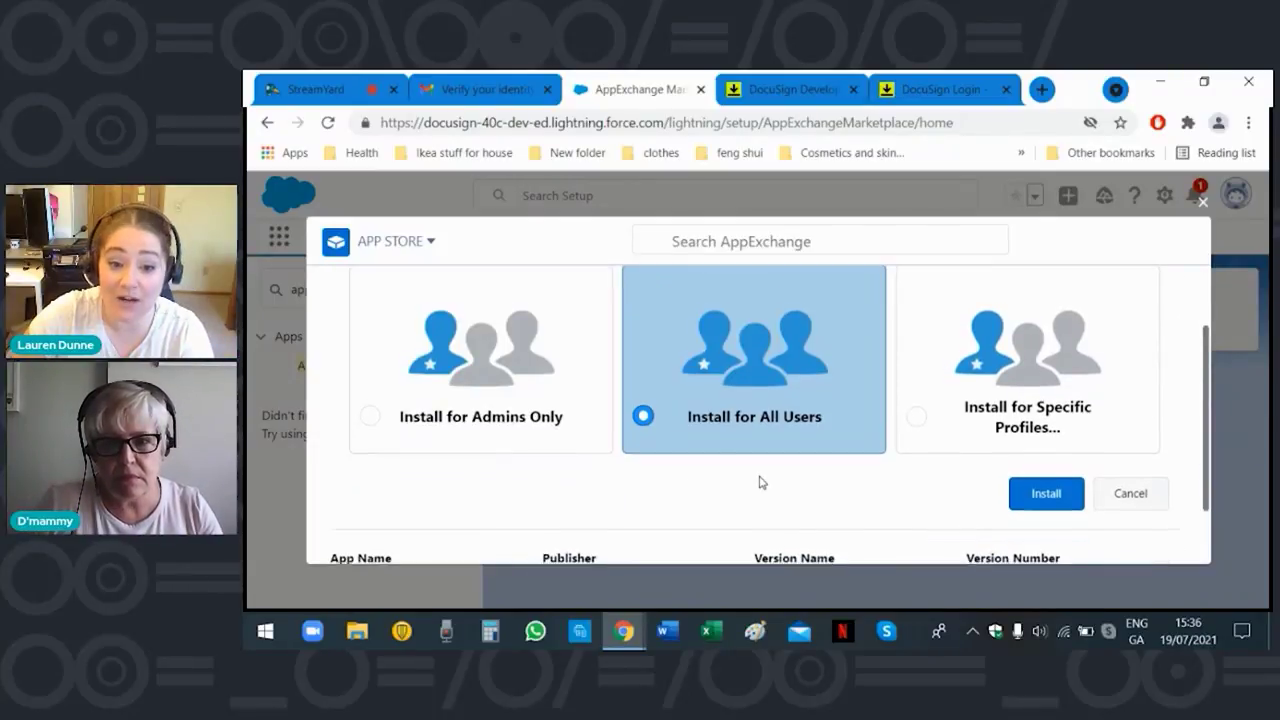
{"action": "scroll", "coordinate": [760, 483], "scroll_direction": "down", "scroll_amount": 1}
{"action": "scroll", "coordinate": [760, 477], "scroll_direction": "up", "scroll_amount": 1}
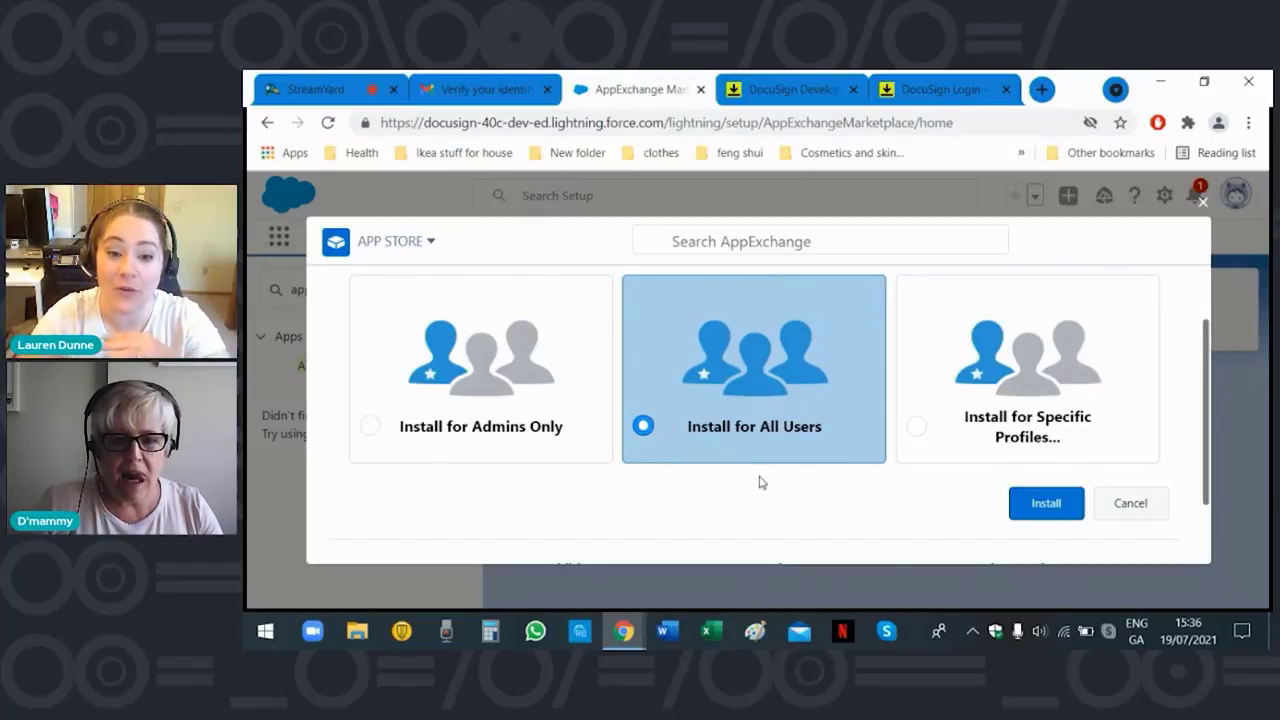
{"action": "scroll", "coordinate": [760, 483], "scroll_direction": "down", "scroll_amount": 1}
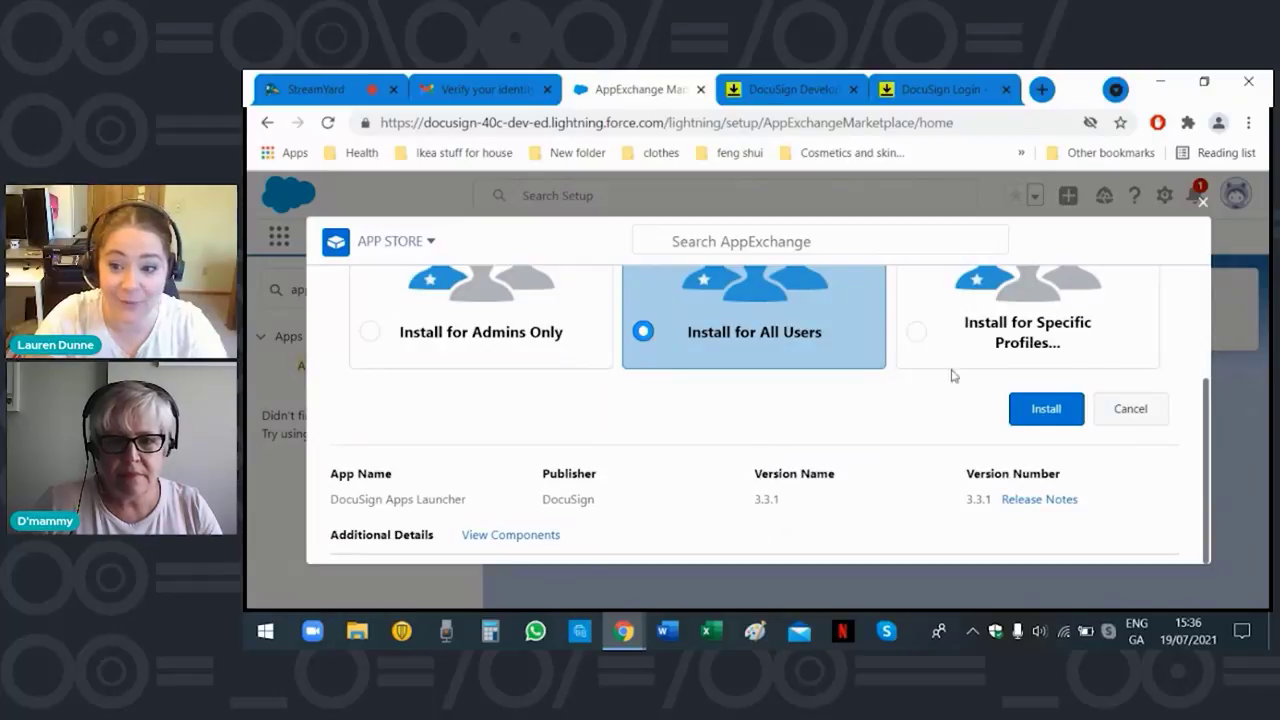
{"action": "scroll", "coordinate": [840, 395], "scroll_direction": "up", "scroll_amount": 1}
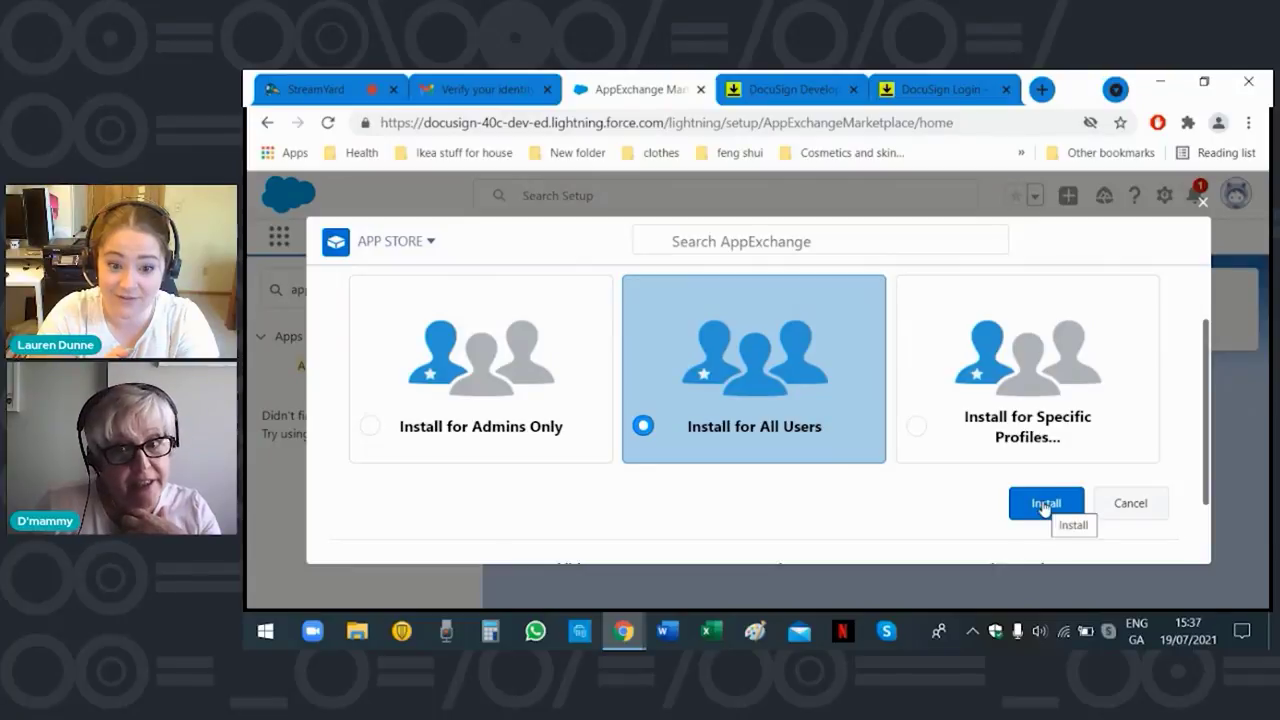
{"action": "scroll", "coordinate": [790, 540], "scroll_direction": "down", "scroll_amount": 1}
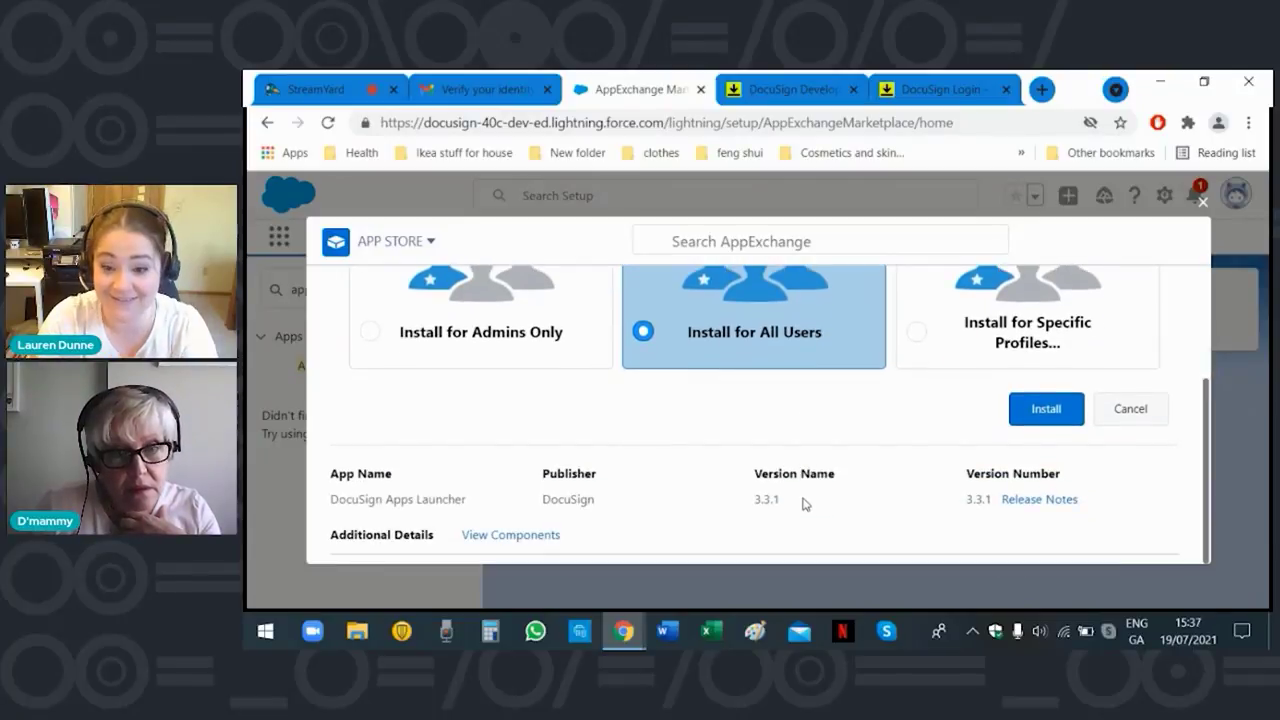
{"action": "scroll", "coordinate": [834, 500], "scroll_direction": "up", "scroll_amount": 2}
{"action": "scroll", "coordinate": [931, 489], "scroll_direction": "down", "scroll_amount": 2}
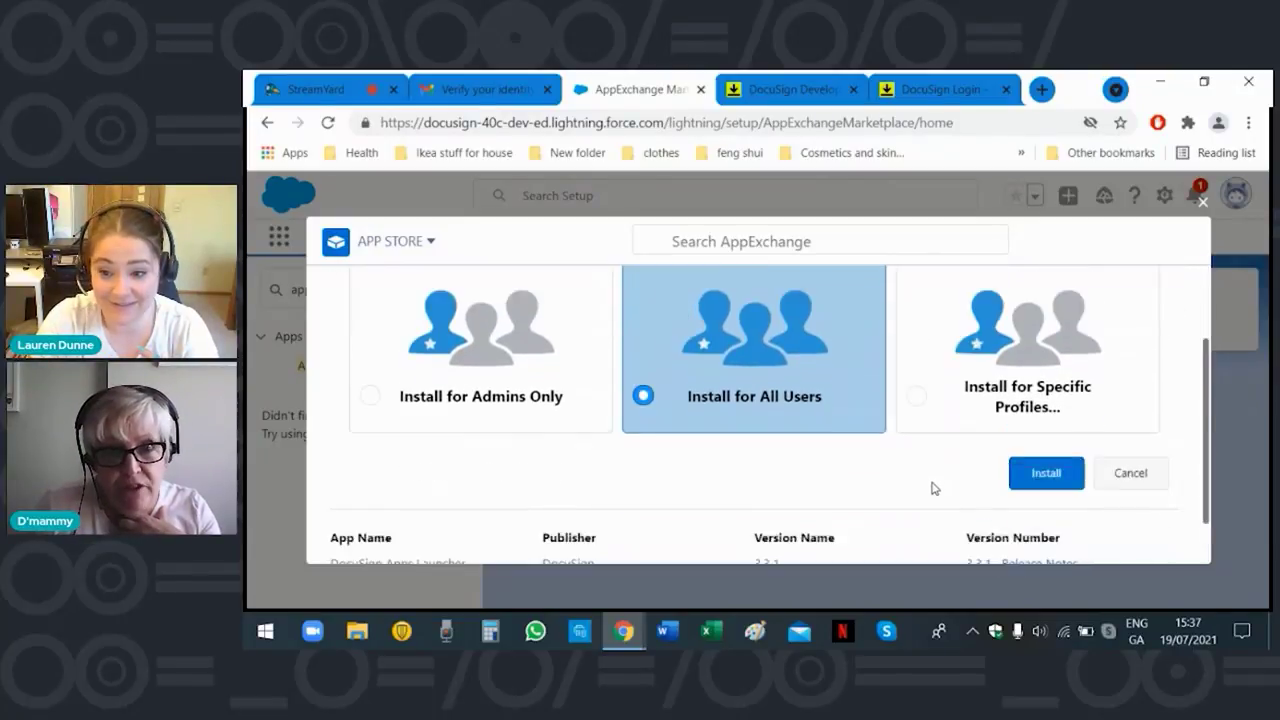
Start installing DocuSign Apps Launcher and grant it access to the listed third-party websites.
{"action": "left_click", "coordinate": [1047, 411]}
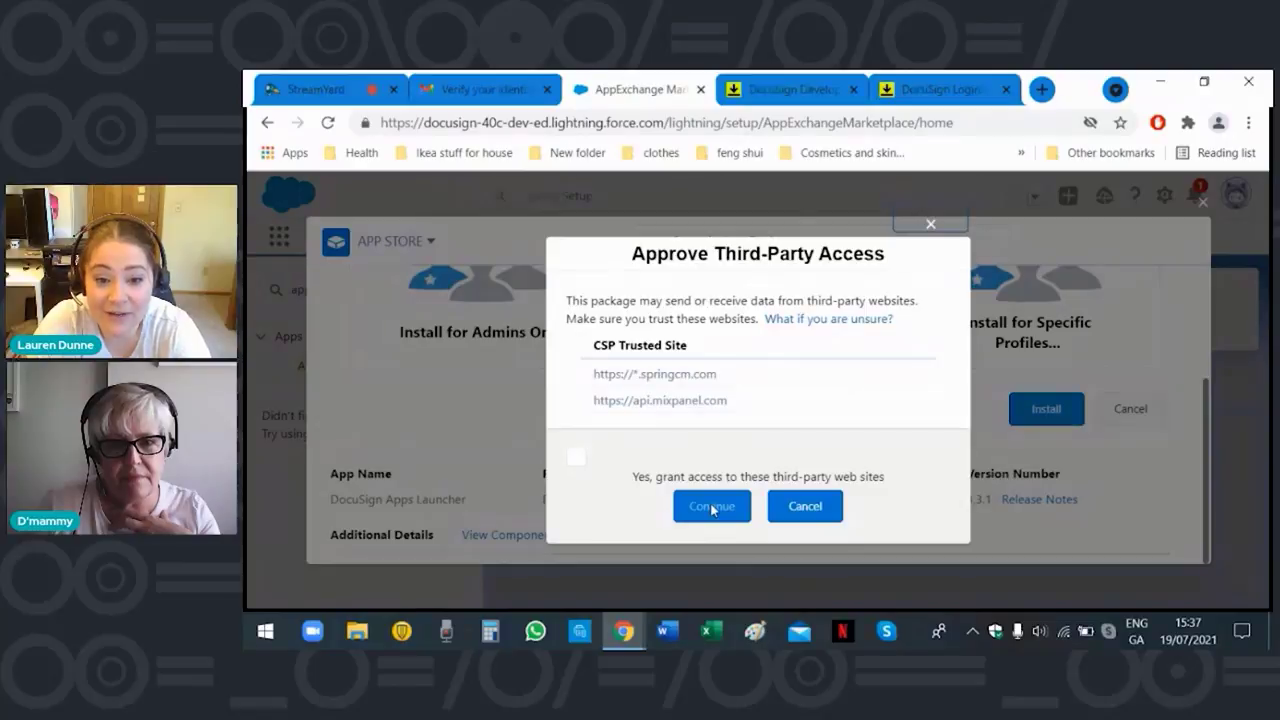
{"action": "left_click", "coordinate": [577, 457]}
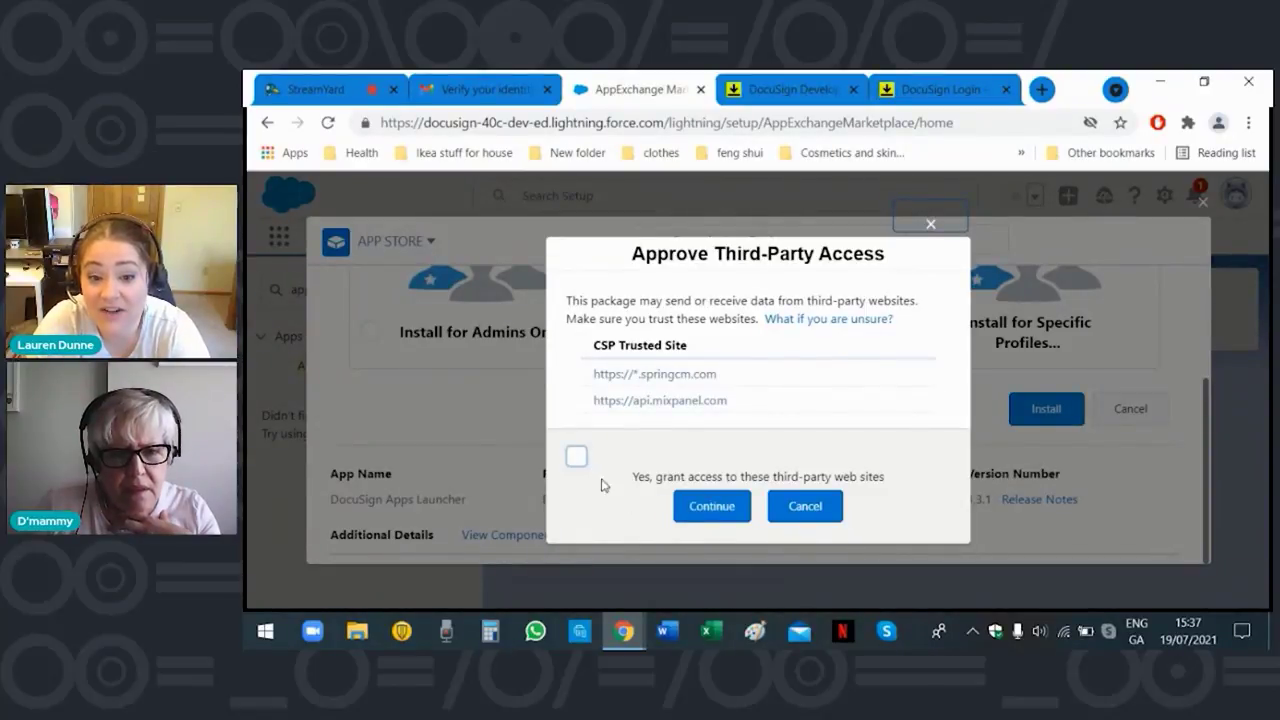
{"action": "left_click", "coordinate": [720, 508]}
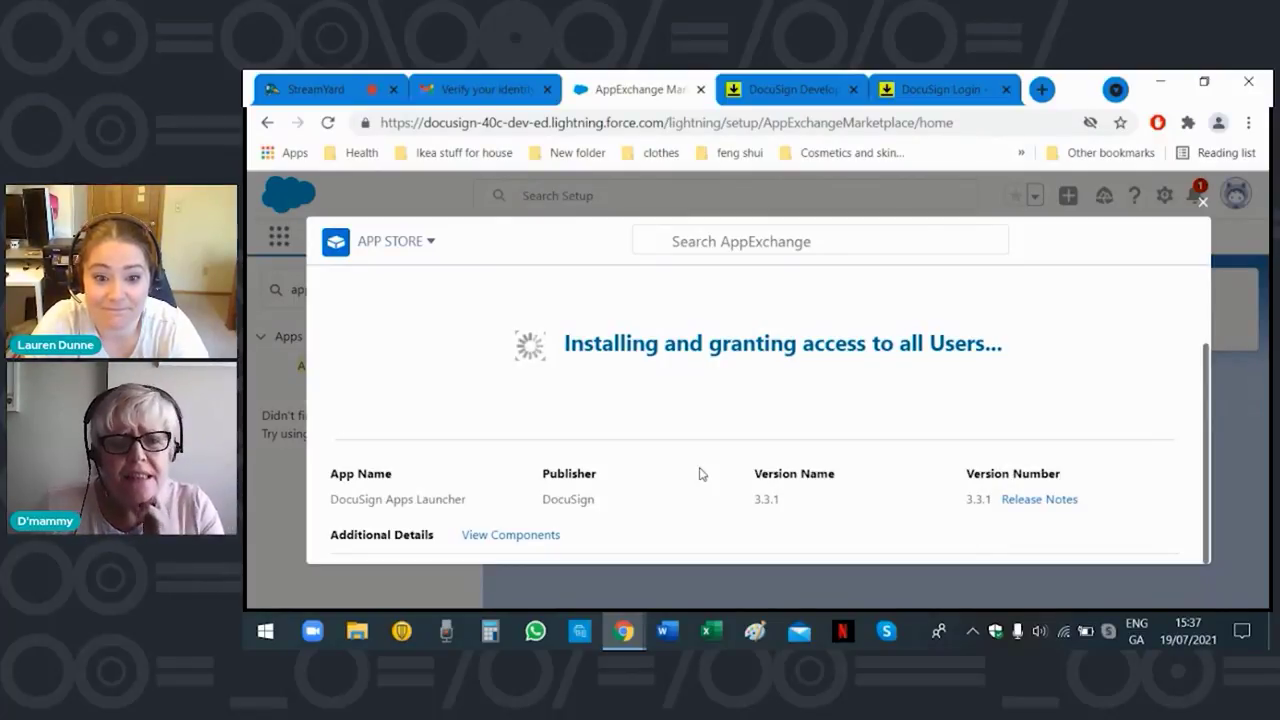
{"action": "left_click", "coordinate": [330, 89]}
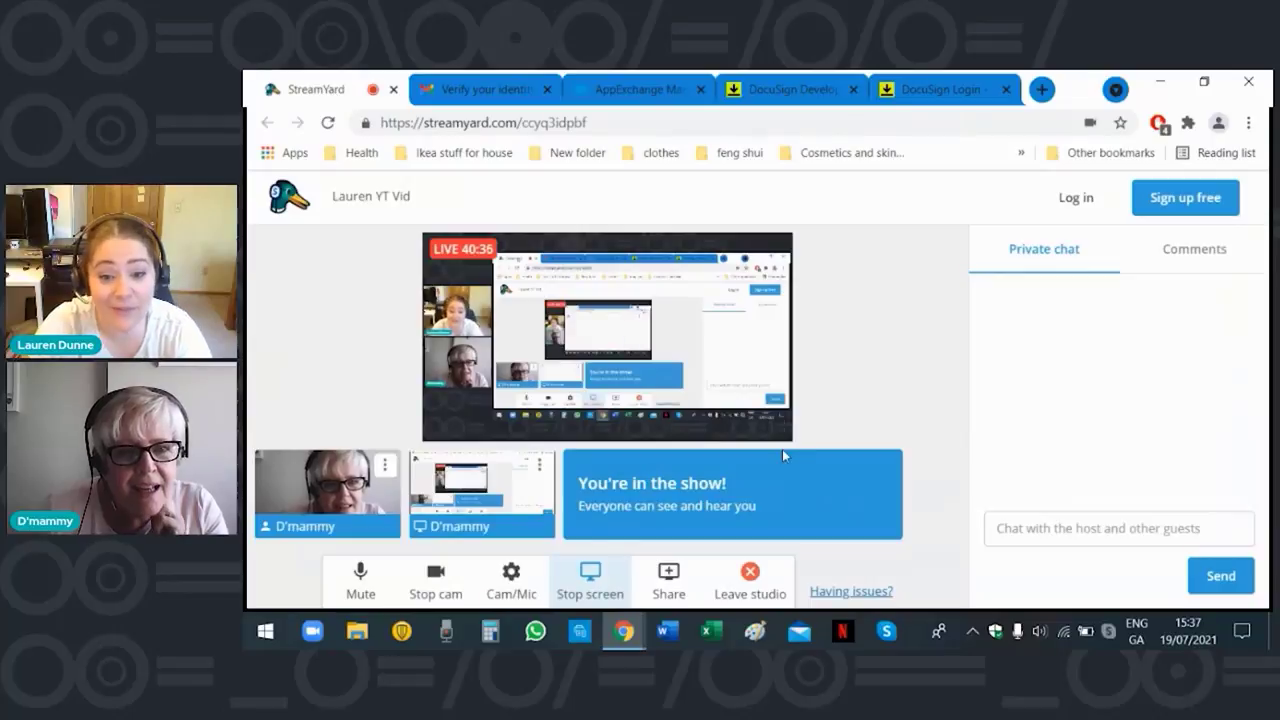
{"action": "left_click", "coordinate": [635, 90]}
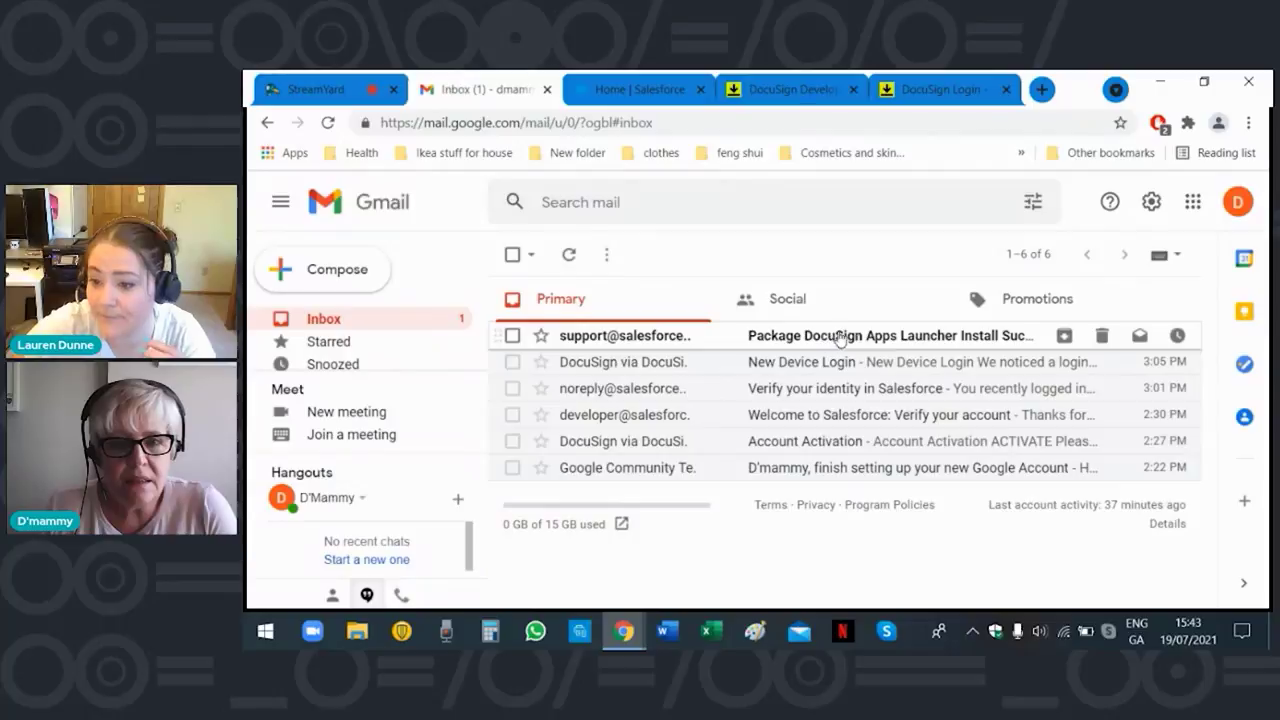
Read the Salesforce support email about the DocuSign Apps Launcher installation in Gmail and return to Salesforce Setup.
{"action": "left_click", "coordinate": [838, 338]}
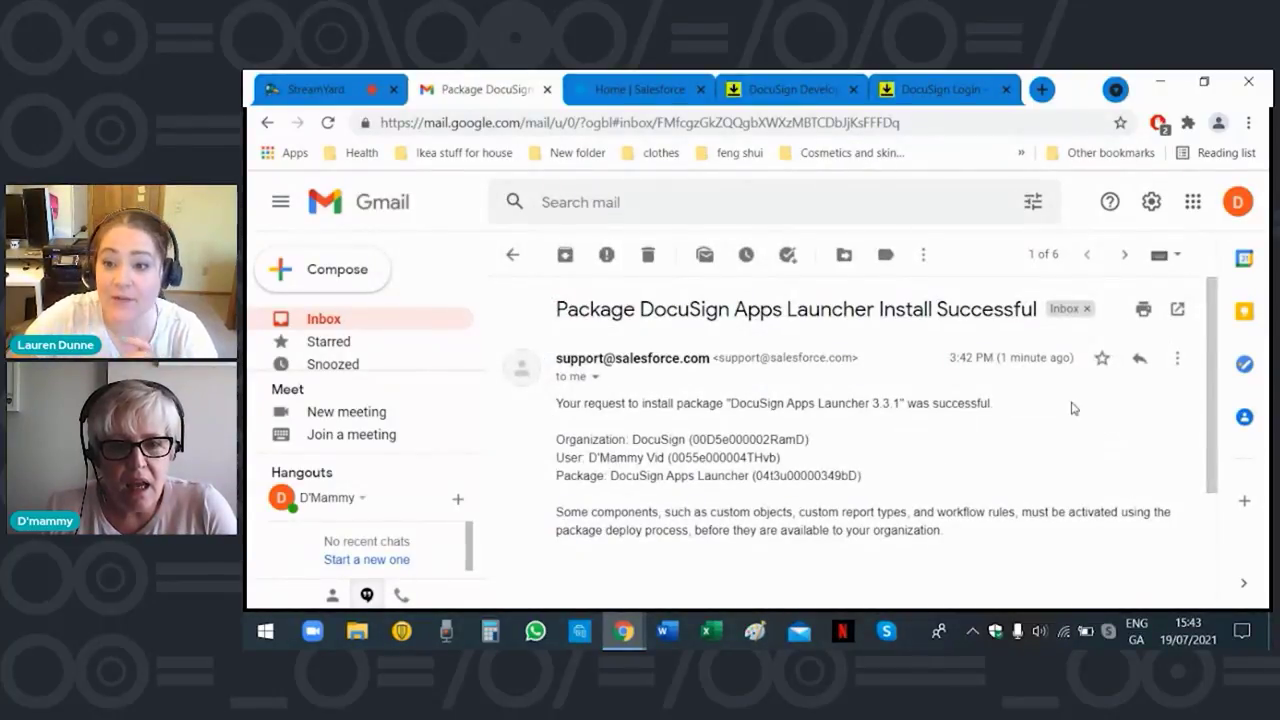
{"action": "left_click", "coordinate": [685, 89]}
{"action": "scroll", "coordinate": [779, 255], "scroll_direction": "down", "scroll_amount": 3}
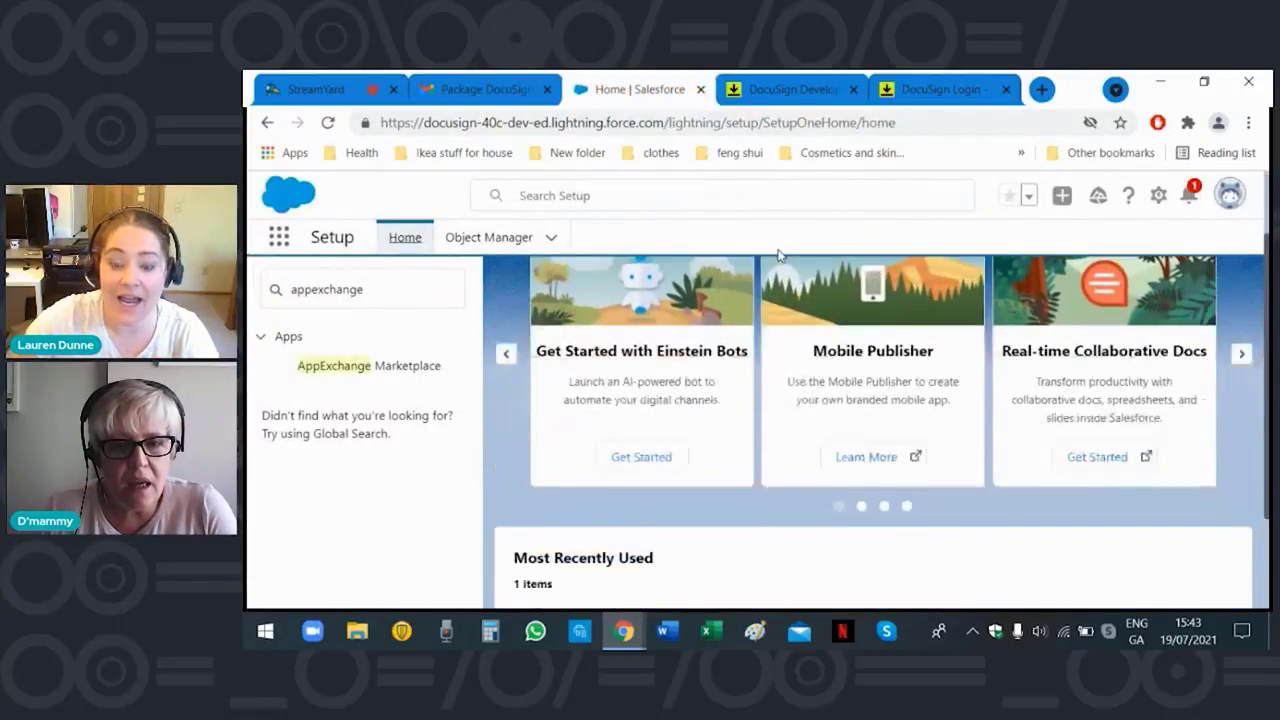
{"action": "scroll", "coordinate": [779, 255], "scroll_direction": "up", "scroll_amount": 3}
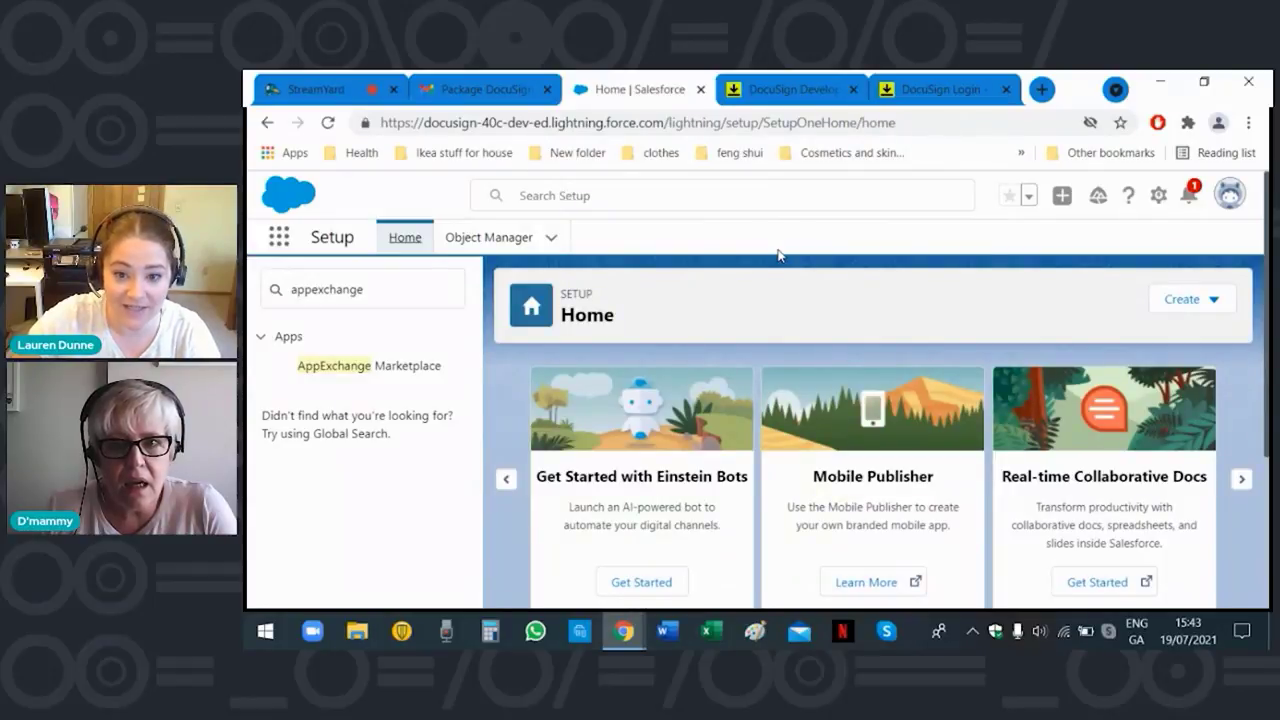
Search the Salesforce apps and items for DocuSign and open the DocuSign Apps Launcher app.
{"action": "left_click", "coordinate": [279, 240]}
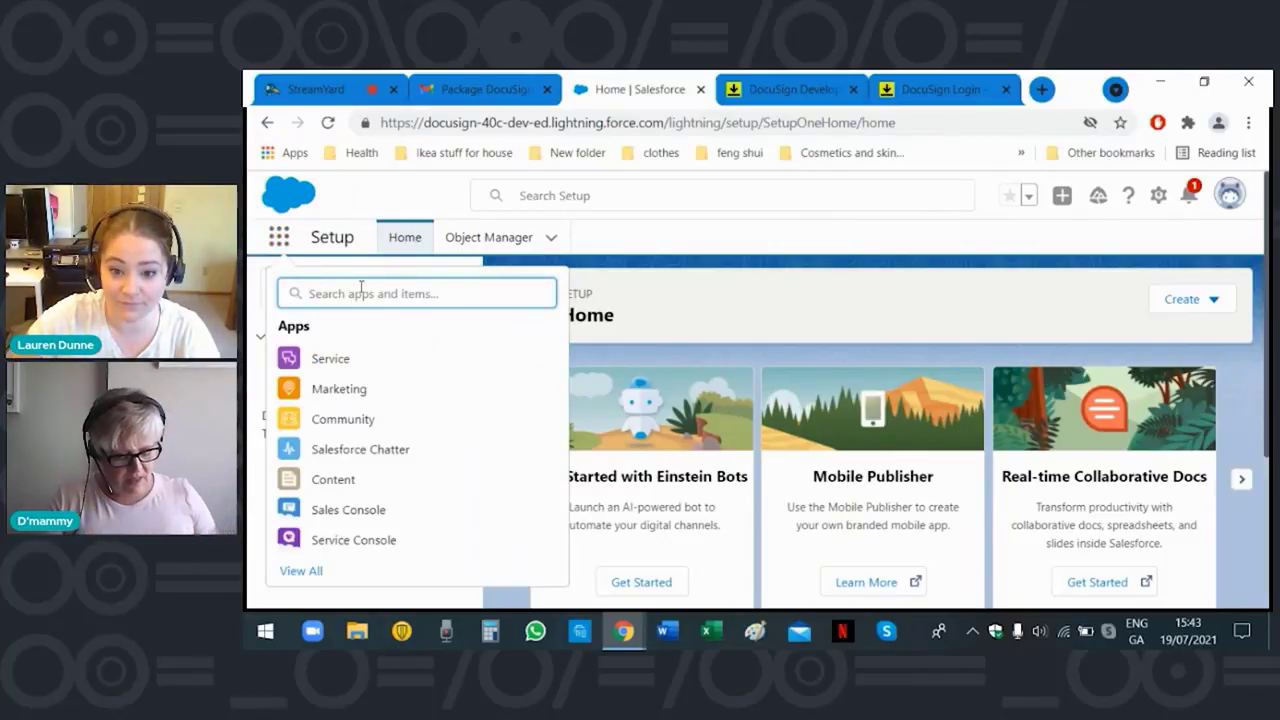
{"action": "type", "text": "docu"}
{"action": "key", "text": "BackSpace"}
{"action": "key", "text": "BackSpace"}
{"action": "key", "text": "BackSpace"}
{"action": "key", "text": "BackSpace"}
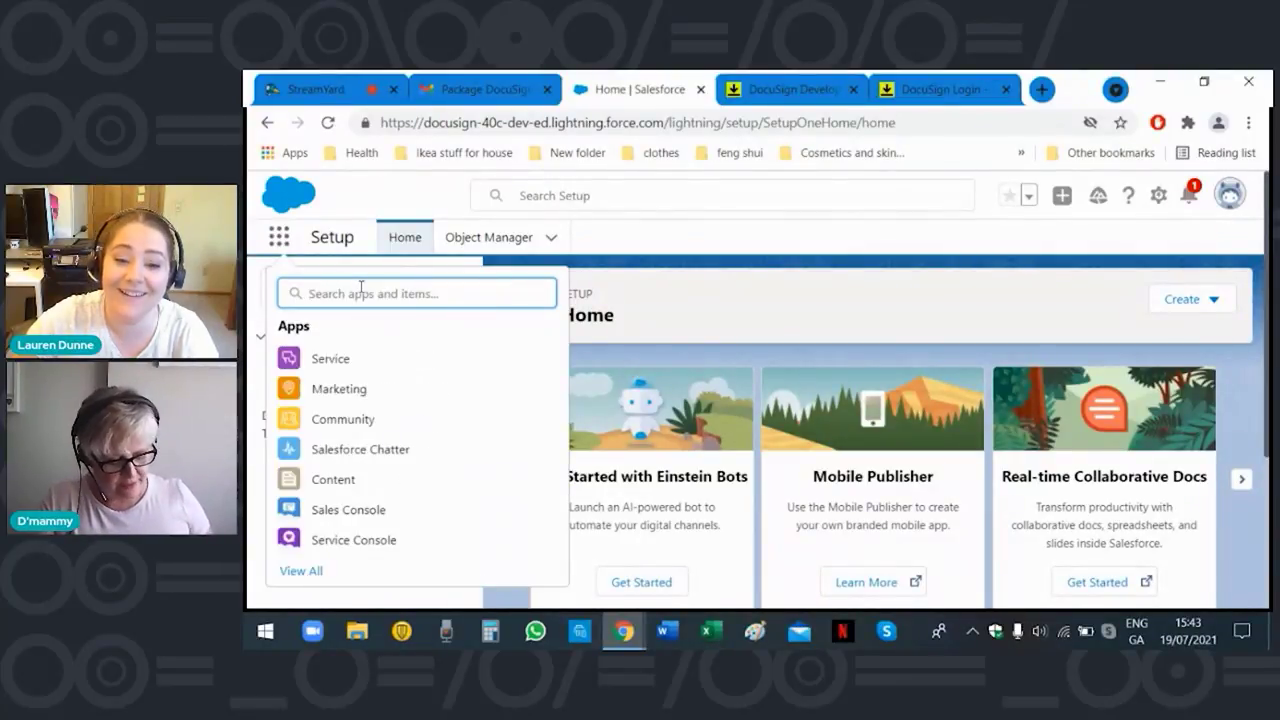
{"action": "type", "text": "DocuSign"}
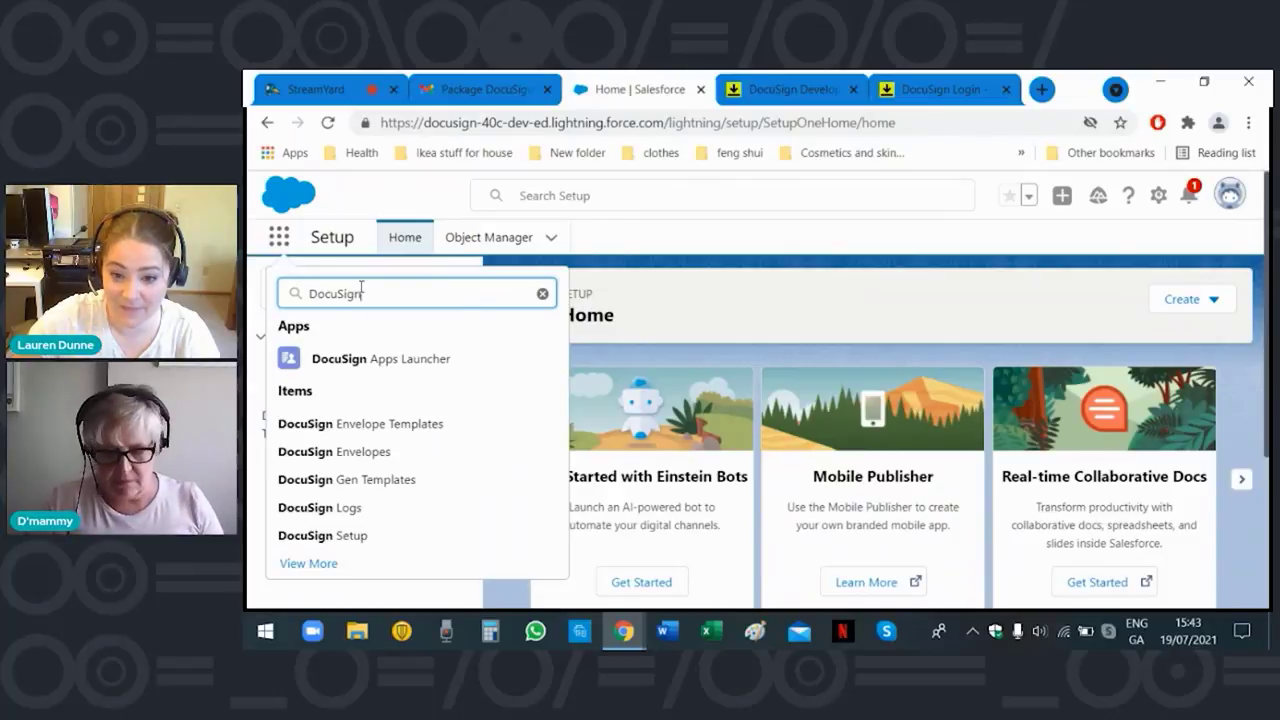
{"action": "left_click", "coordinate": [380, 370]}
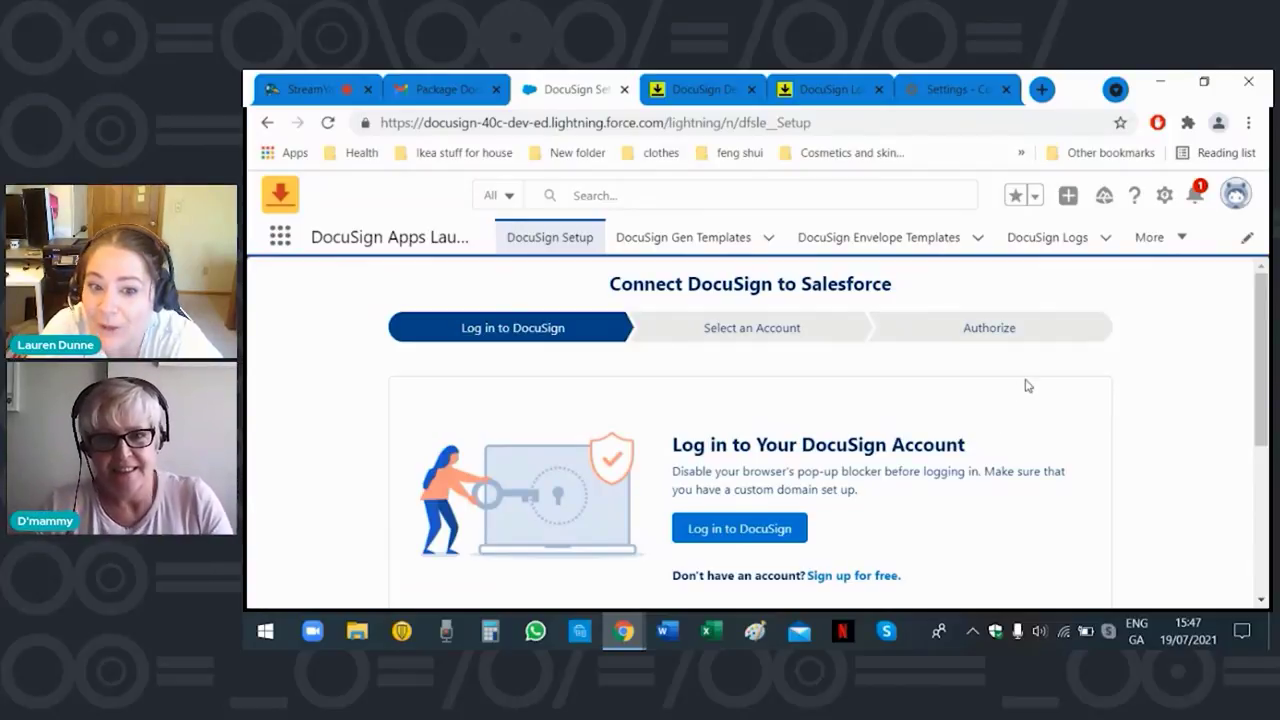
Review the Connect DocuSign to Salesforce page and expand its Advanced Options for demo and other environments.
{"action": "scroll", "coordinate": [1150, 386], "scroll_direction": "down", "scroll_amount": 3}
{"action": "scroll", "coordinate": [1192, 387], "scroll_direction": "up", "scroll_amount": 3}
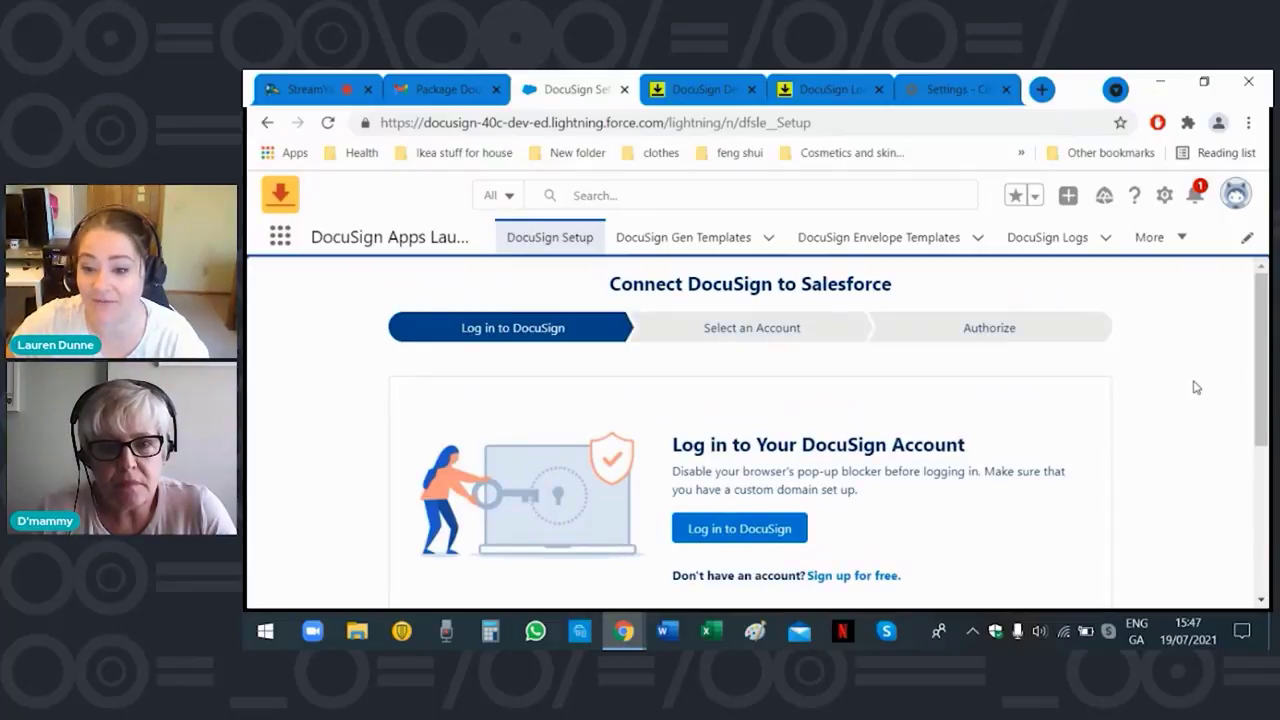
{"action": "scroll", "coordinate": [1196, 387], "scroll_direction": "down", "scroll_amount": 3}
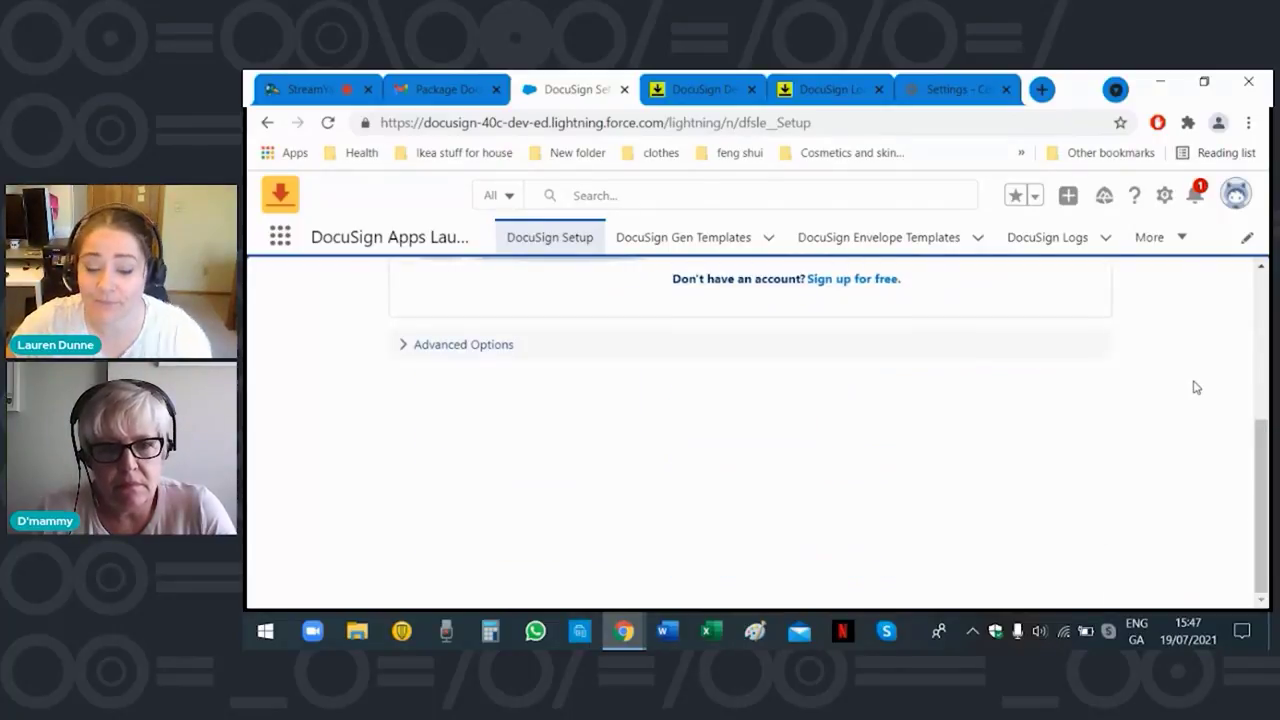
{"action": "scroll", "coordinate": [1196, 387], "scroll_direction": "up", "scroll_amount": 1}
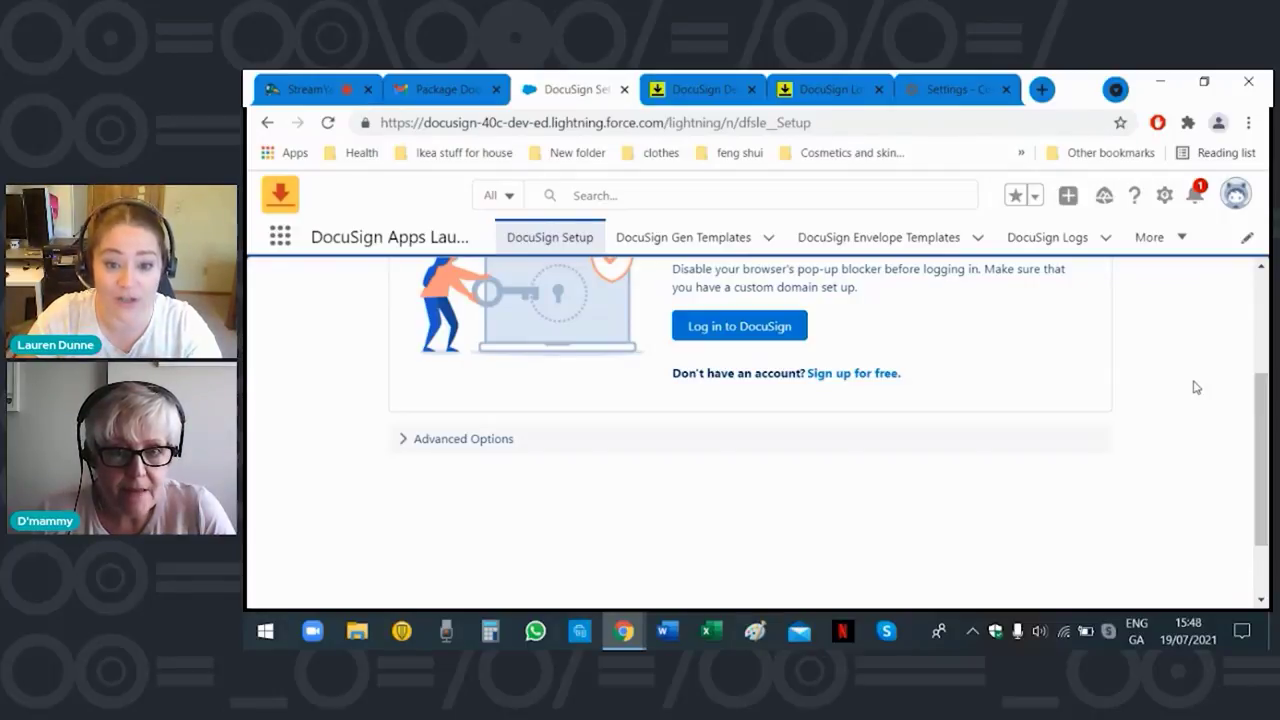
{"action": "scroll", "coordinate": [1196, 387], "scroll_direction": "up", "scroll_amount": 2}
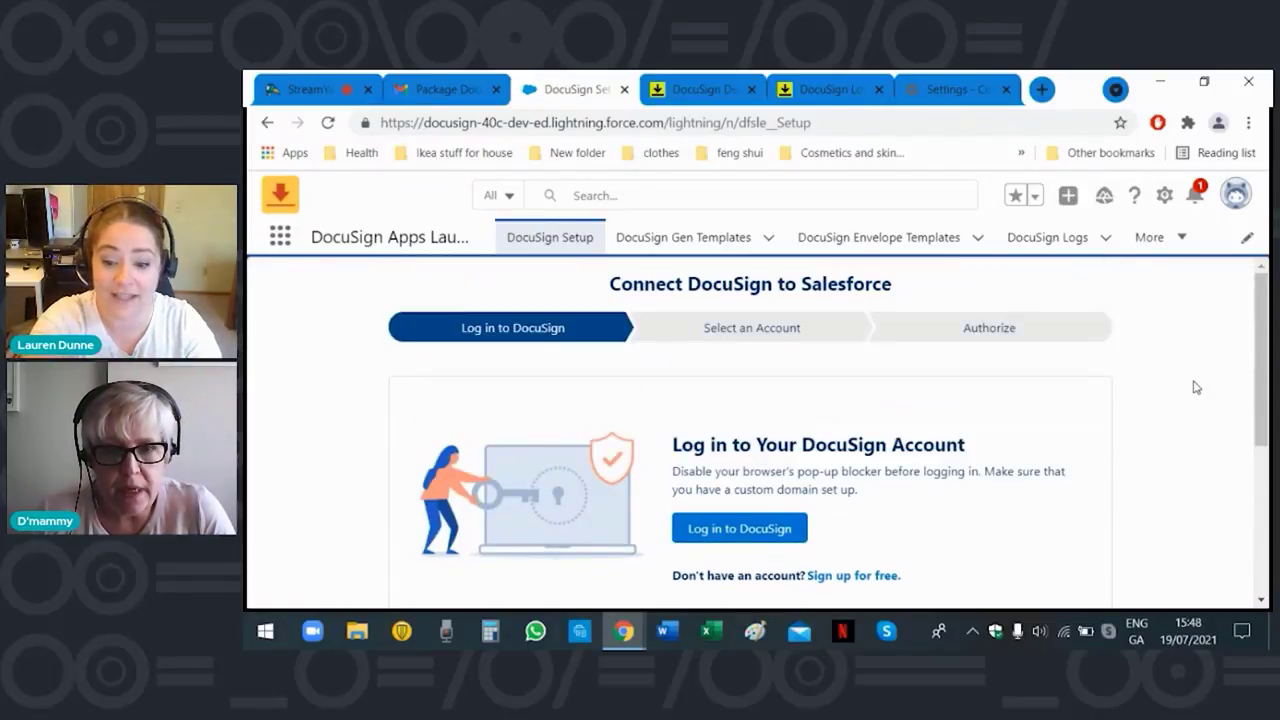
{"action": "scroll", "coordinate": [1196, 387], "scroll_direction": "down", "scroll_amount": 3}
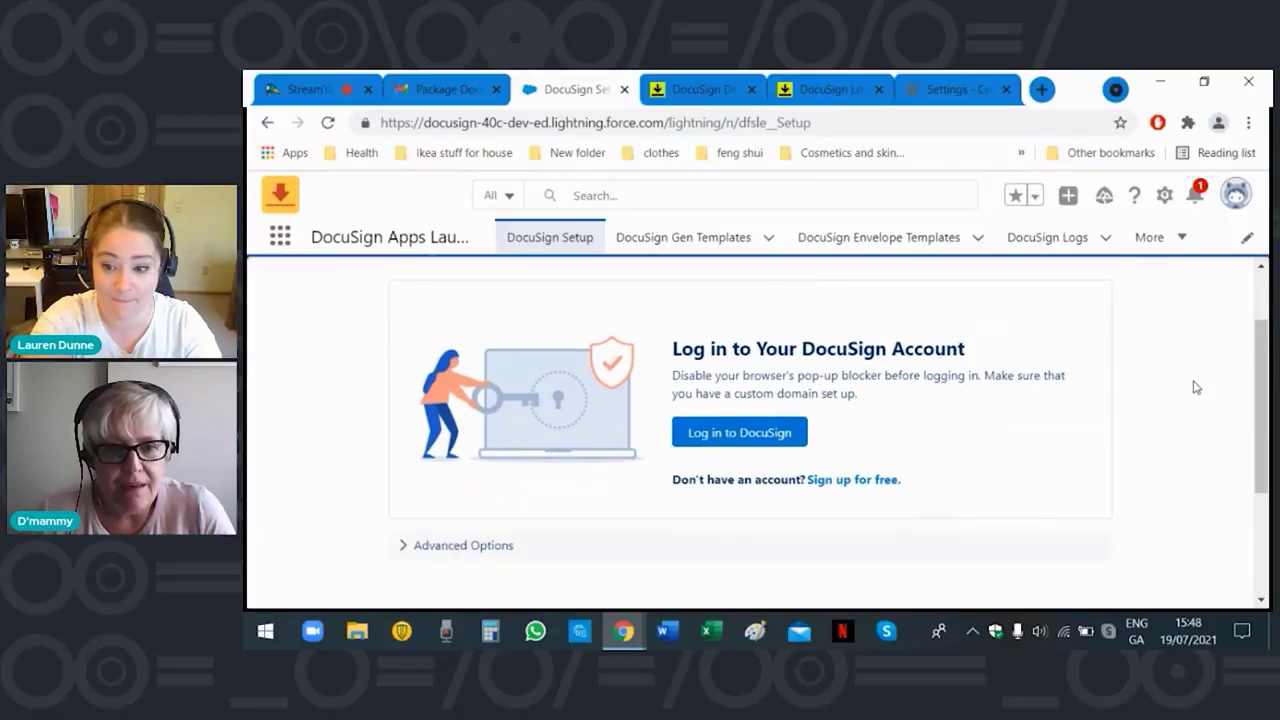
{"action": "left_click", "coordinate": [450, 456]}
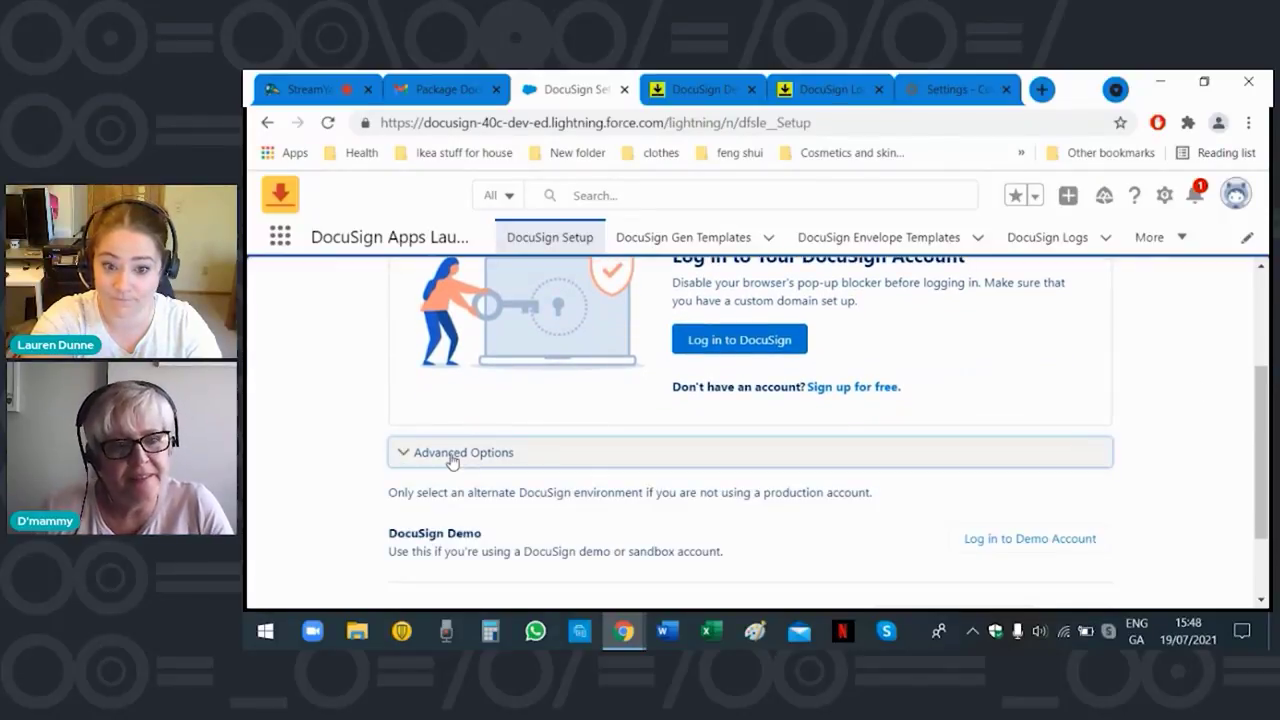
{"action": "scroll", "coordinate": [1215, 418], "scroll_direction": "down", "scroll_amount": 2}
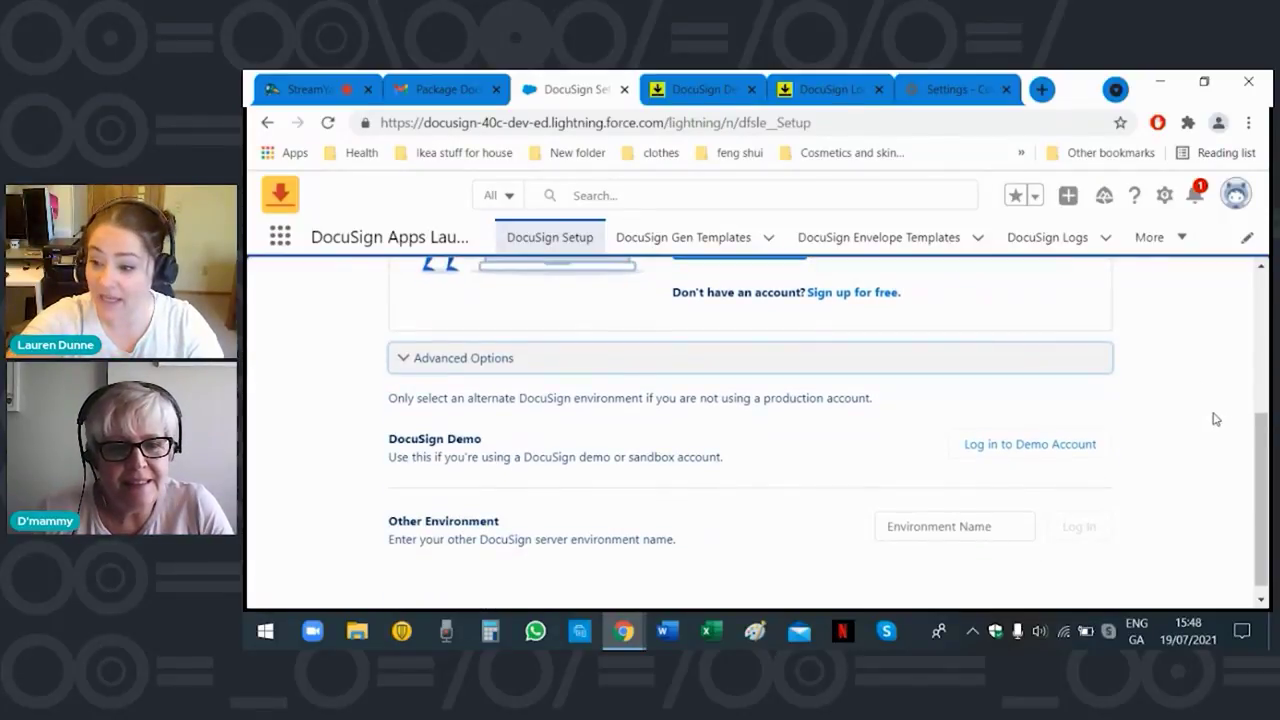
Log in to the DocuSign demo account and accept the permissions requested by DocuSign Apps Launcher.
{"action": "scroll", "coordinate": [1215, 418], "scroll_direction": "down", "scroll_amount": 1}
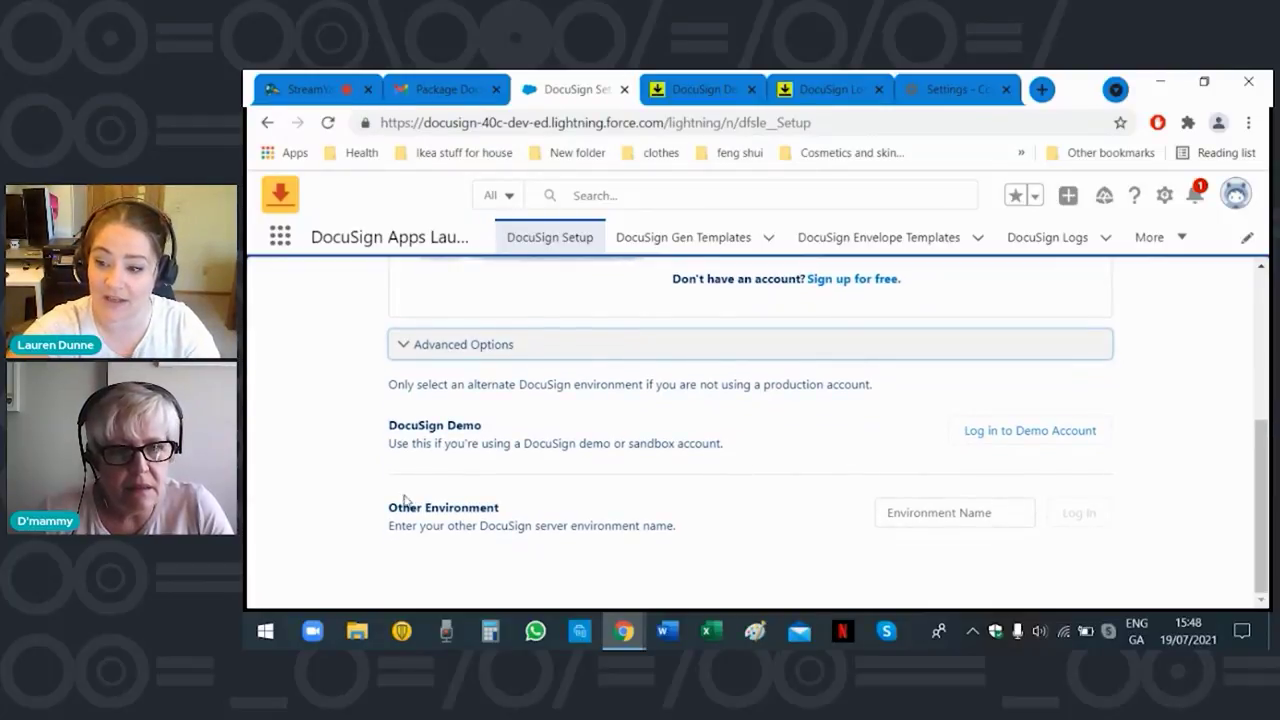
{"action": "left_click", "coordinate": [980, 435]}
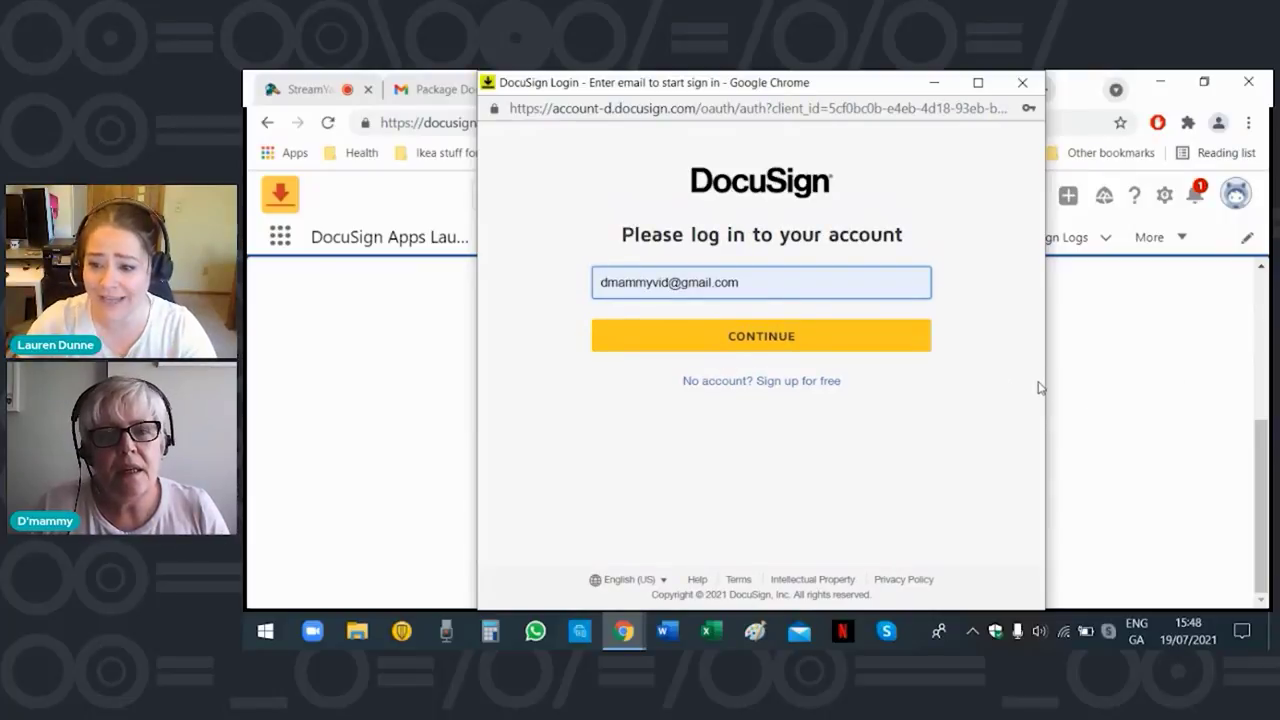
{"action": "left_click", "coordinate": [750, 340]}
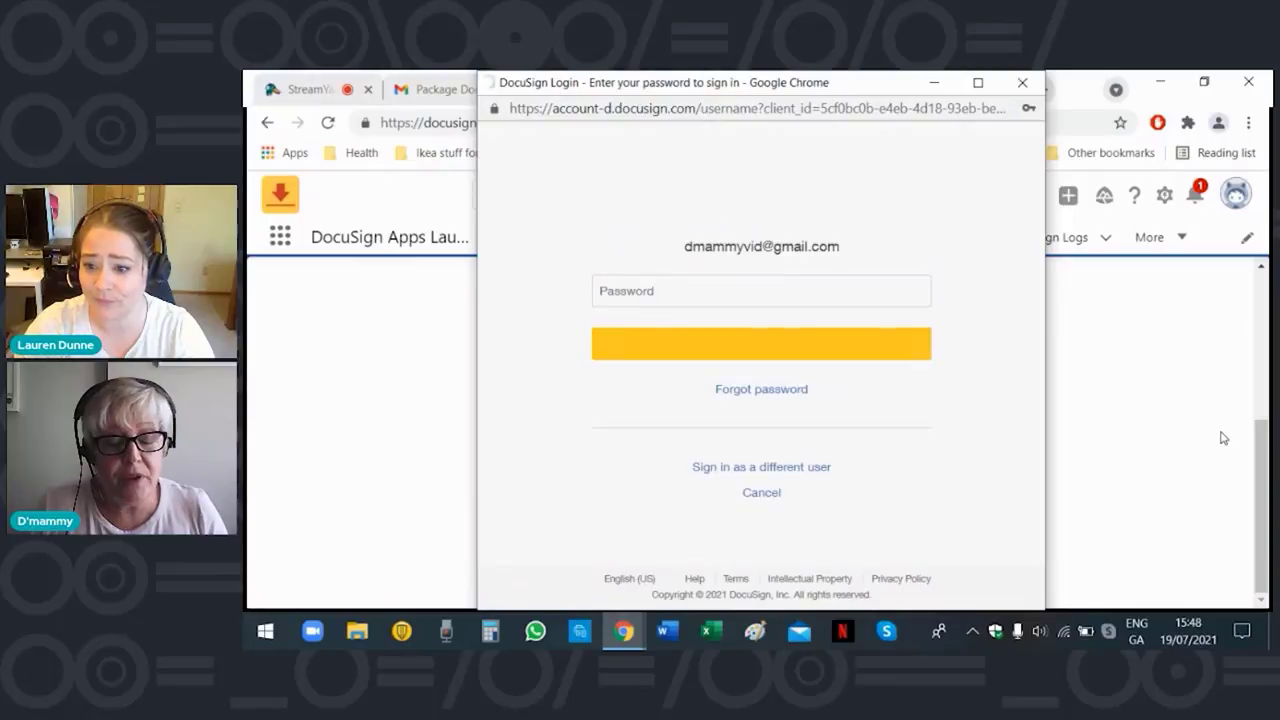
{"action": "left_click", "coordinate": [809, 372]}
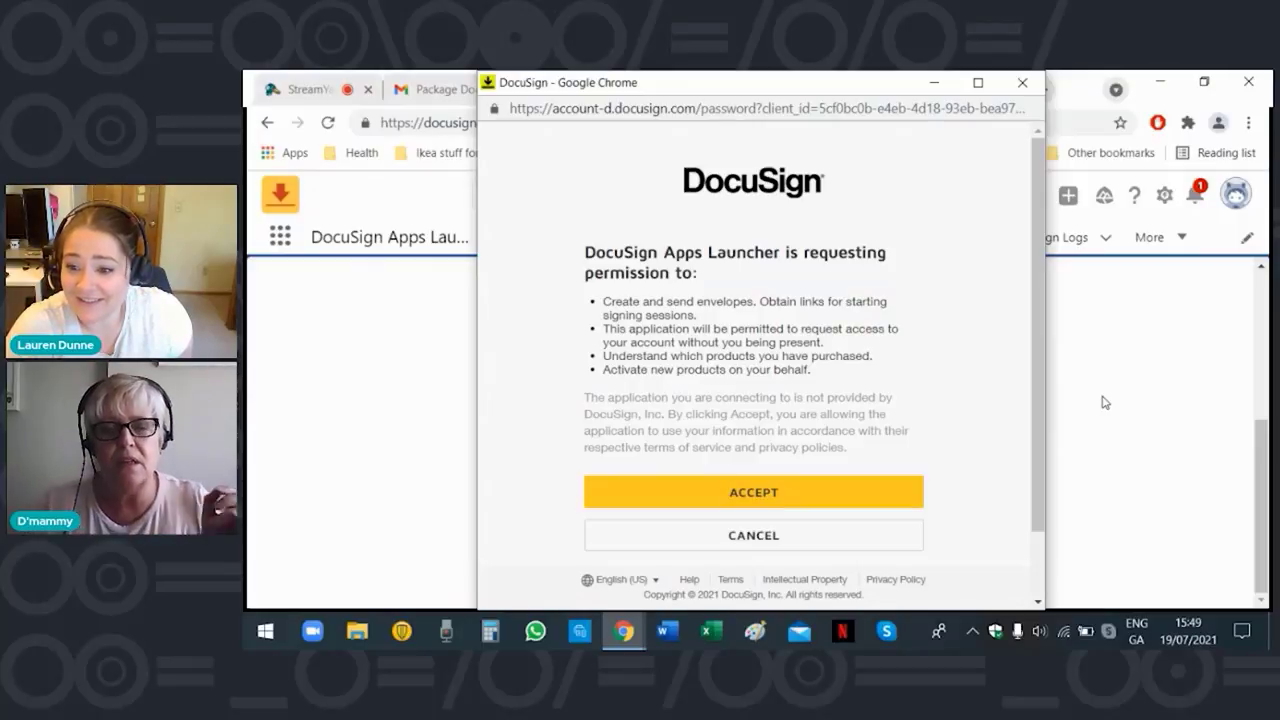
{"action": "left_click", "coordinate": [754, 492]}
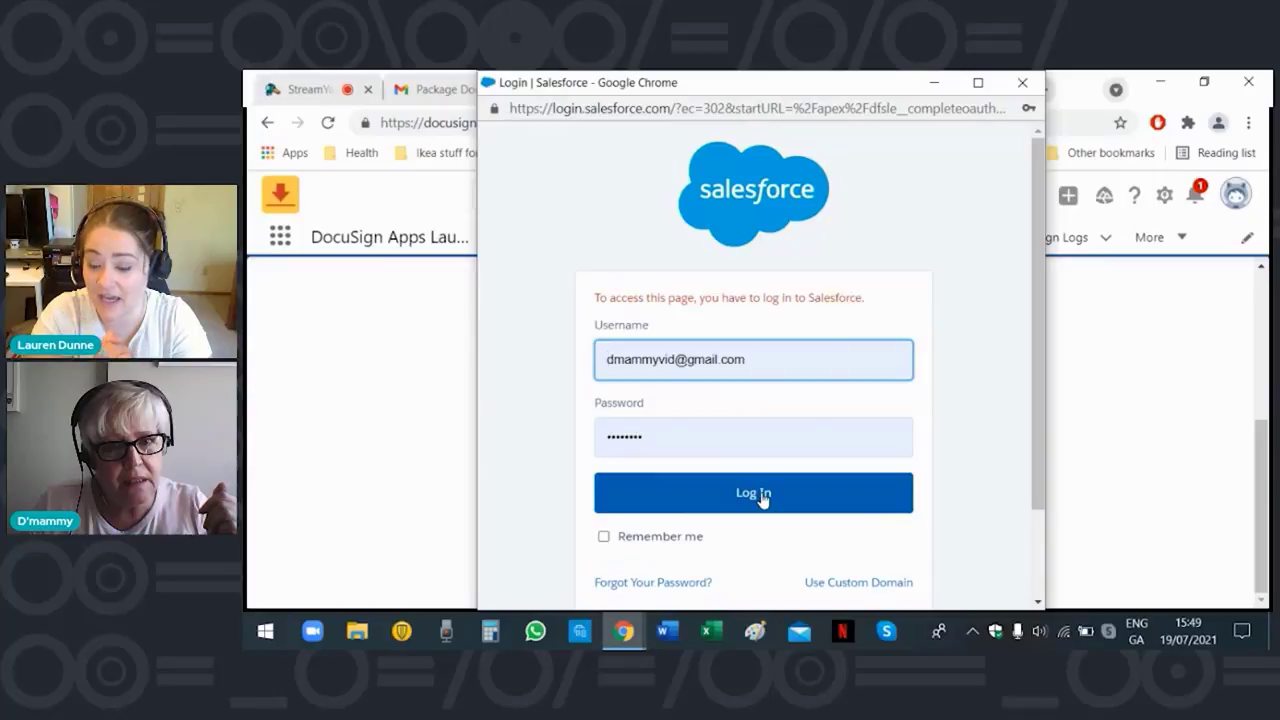
Log in to Salesforce with Remember me enabled and decline to register a mobile phone.
{"action": "left_click", "coordinate": [603, 536]}
{"action": "left_click", "coordinate": [773, 494]}
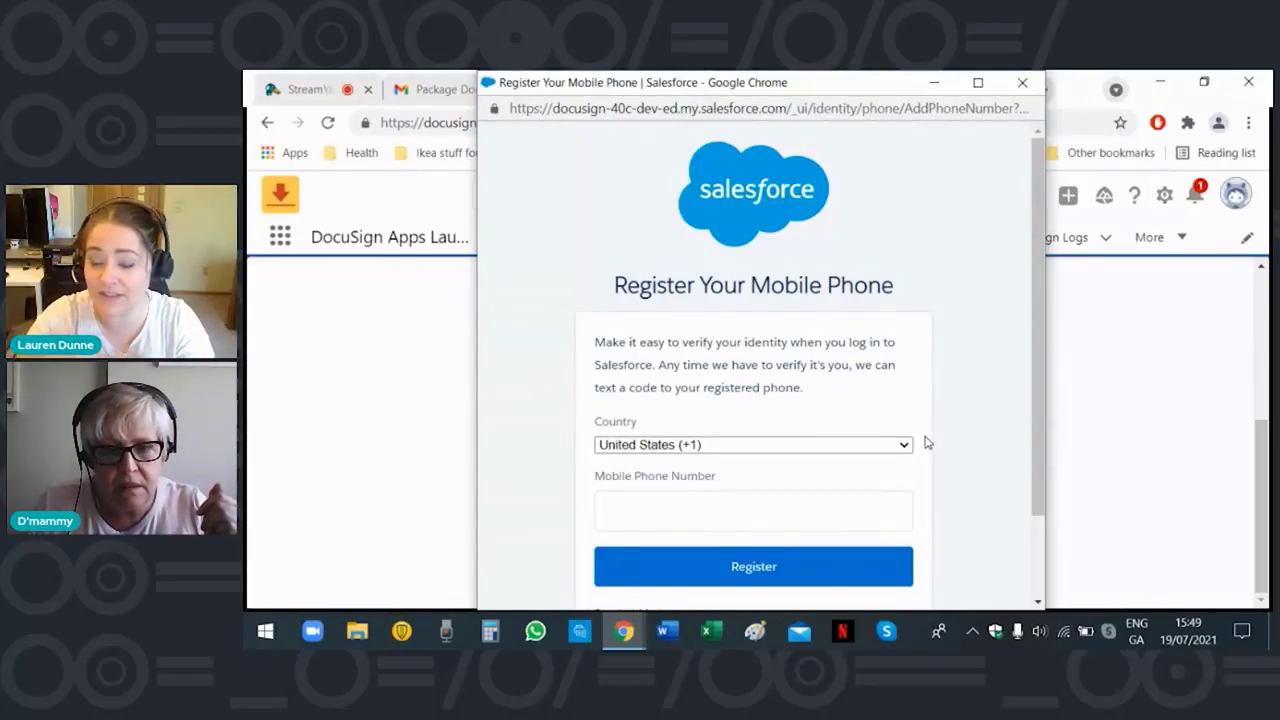
{"action": "scroll", "coordinate": [923, 445], "scroll_direction": "down", "scroll_amount": 2}
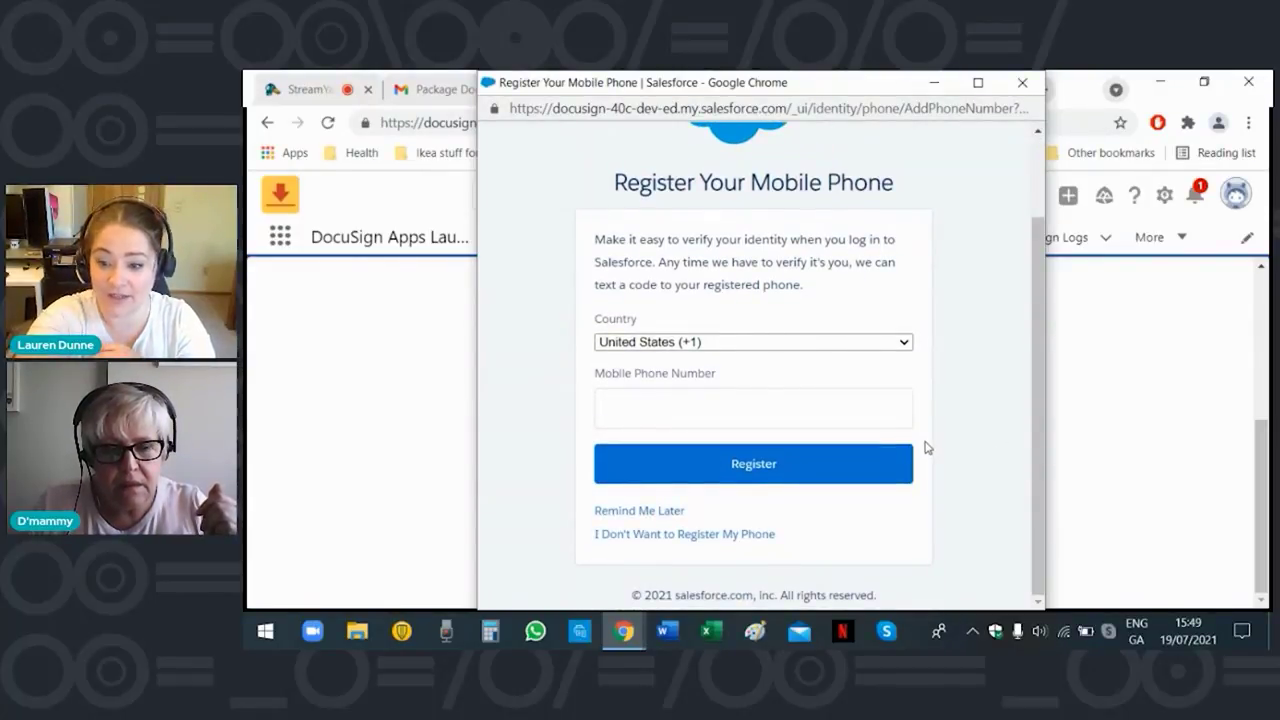
{"action": "left_click", "coordinate": [718, 534]}
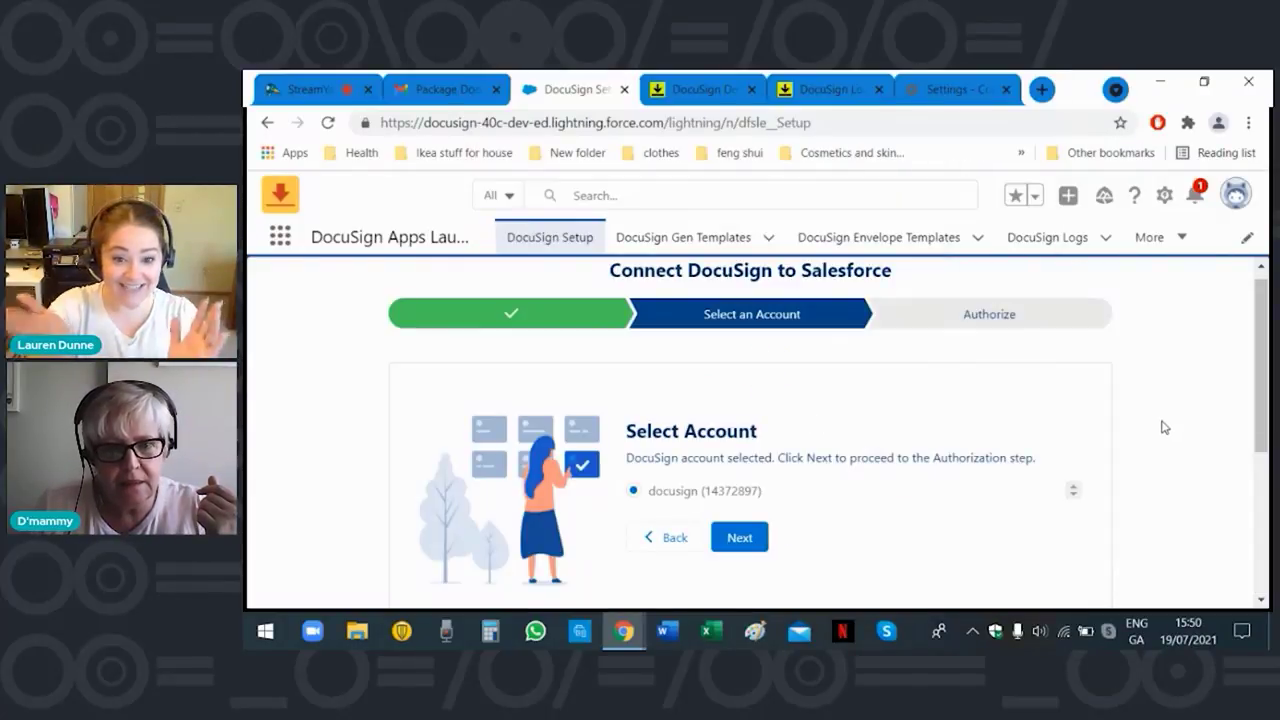
Confirm the selected DocuSign account and authorize DocuSign's access to Salesforce, logging in to Salesforce again.
{"action": "left_click", "coordinate": [740, 540]}
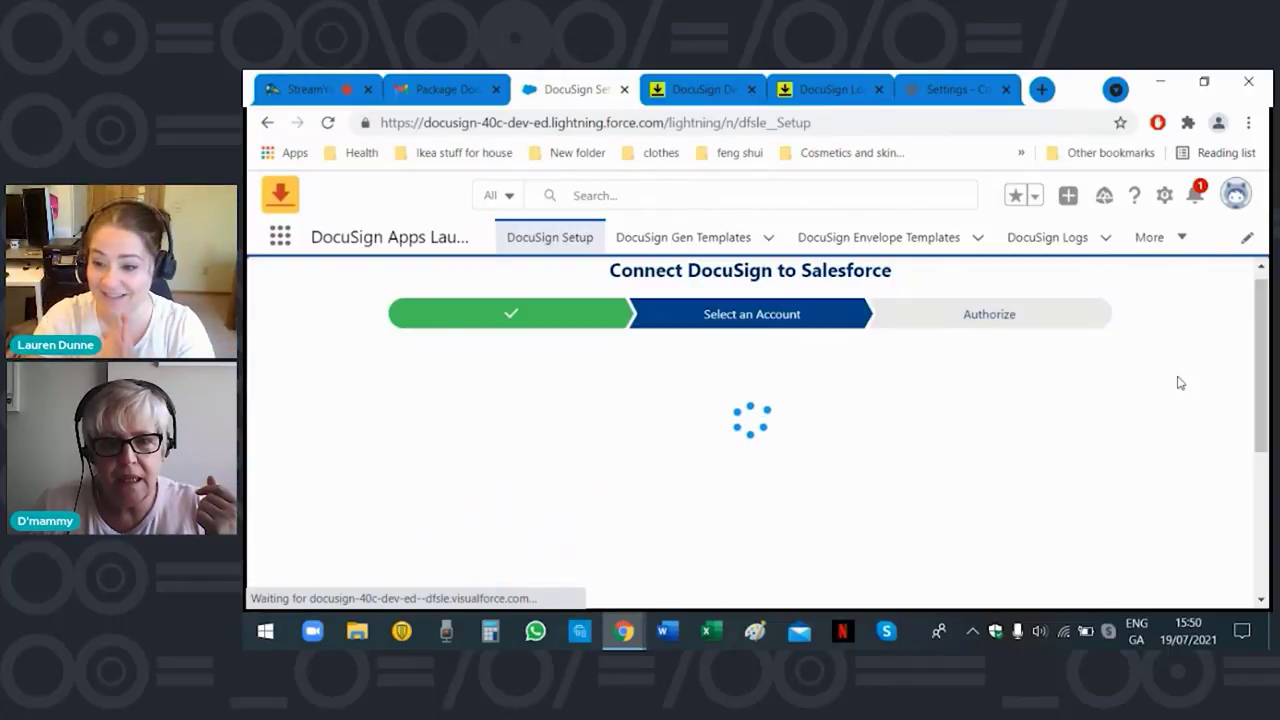
{"action": "scroll", "coordinate": [1180, 383], "scroll_direction": "down", "scroll_amount": 1}
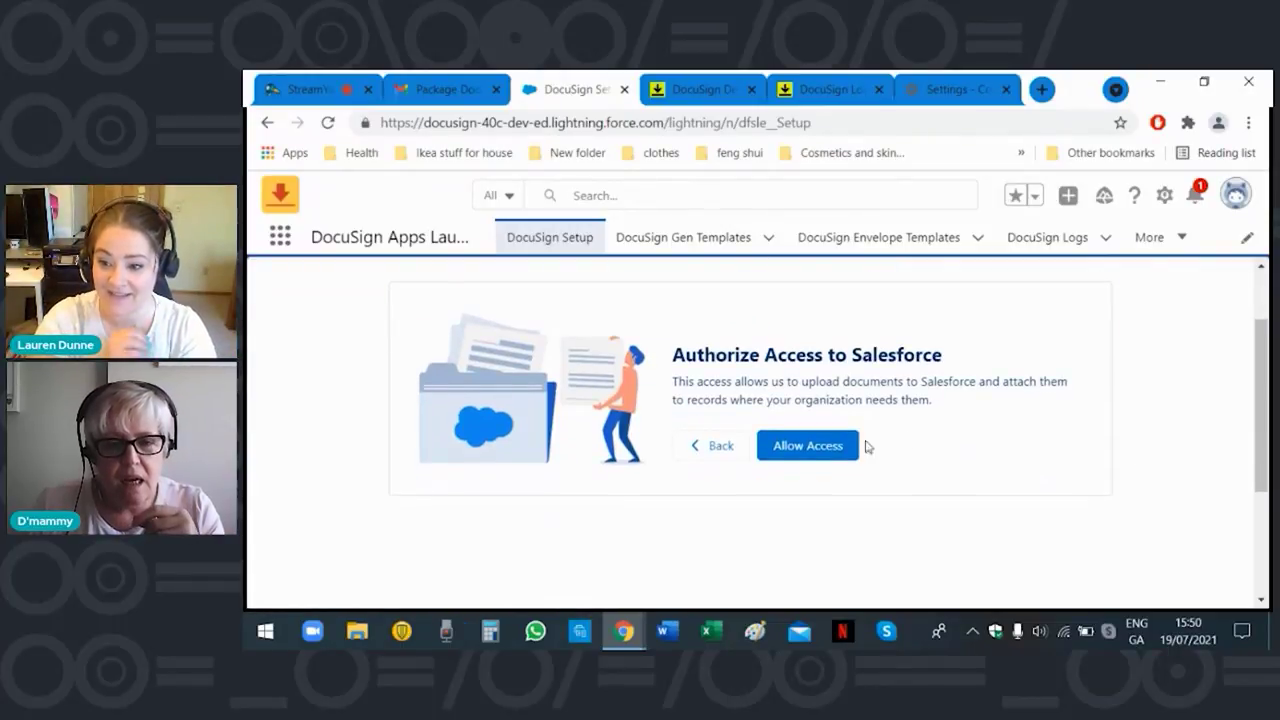
{"action": "left_click", "coordinate": [822, 448]}
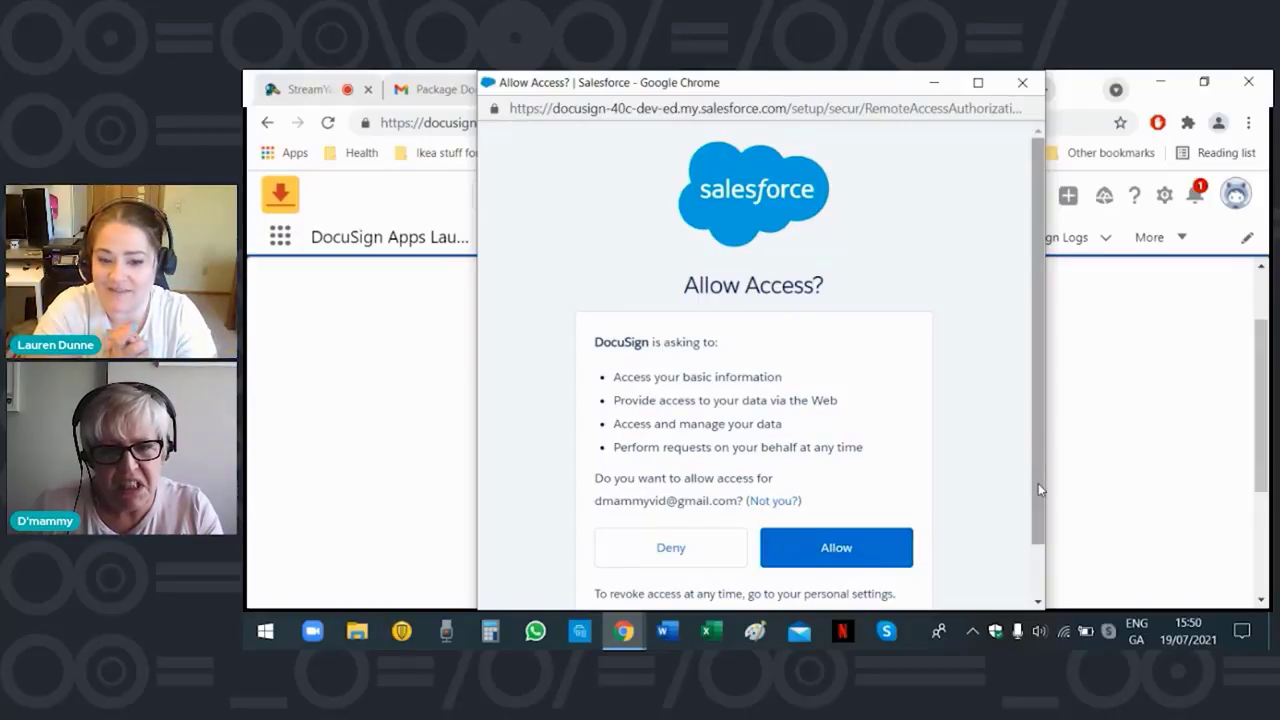
{"action": "scroll", "coordinate": [1038, 486], "scroll_direction": "down", "scroll_amount": 1}
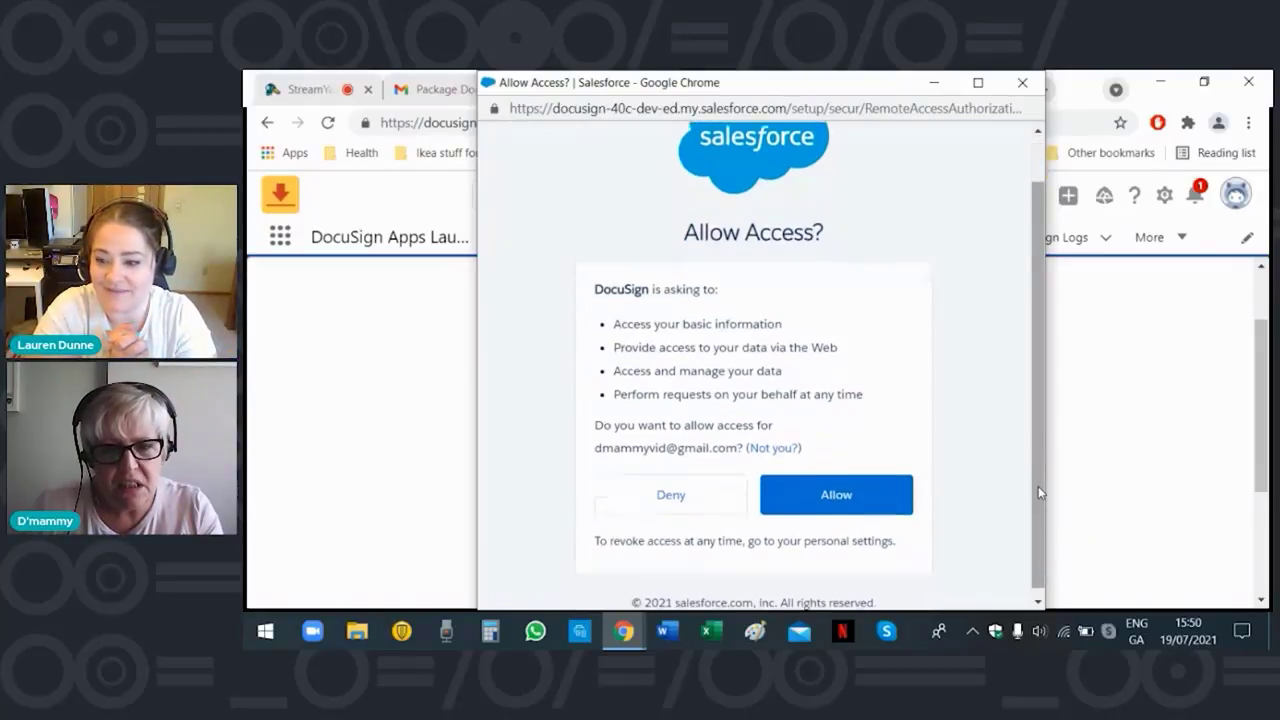
{"action": "left_click", "coordinate": [816, 490]}
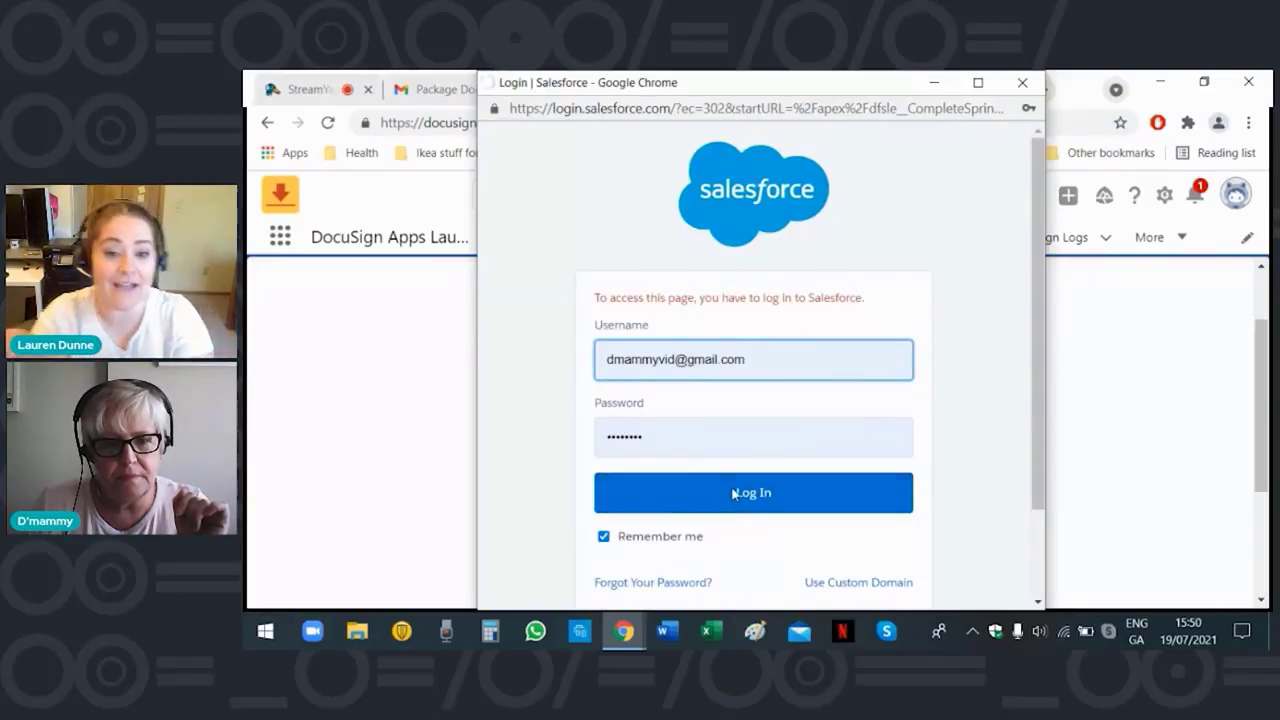
{"action": "left_click", "coordinate": [751, 501]}
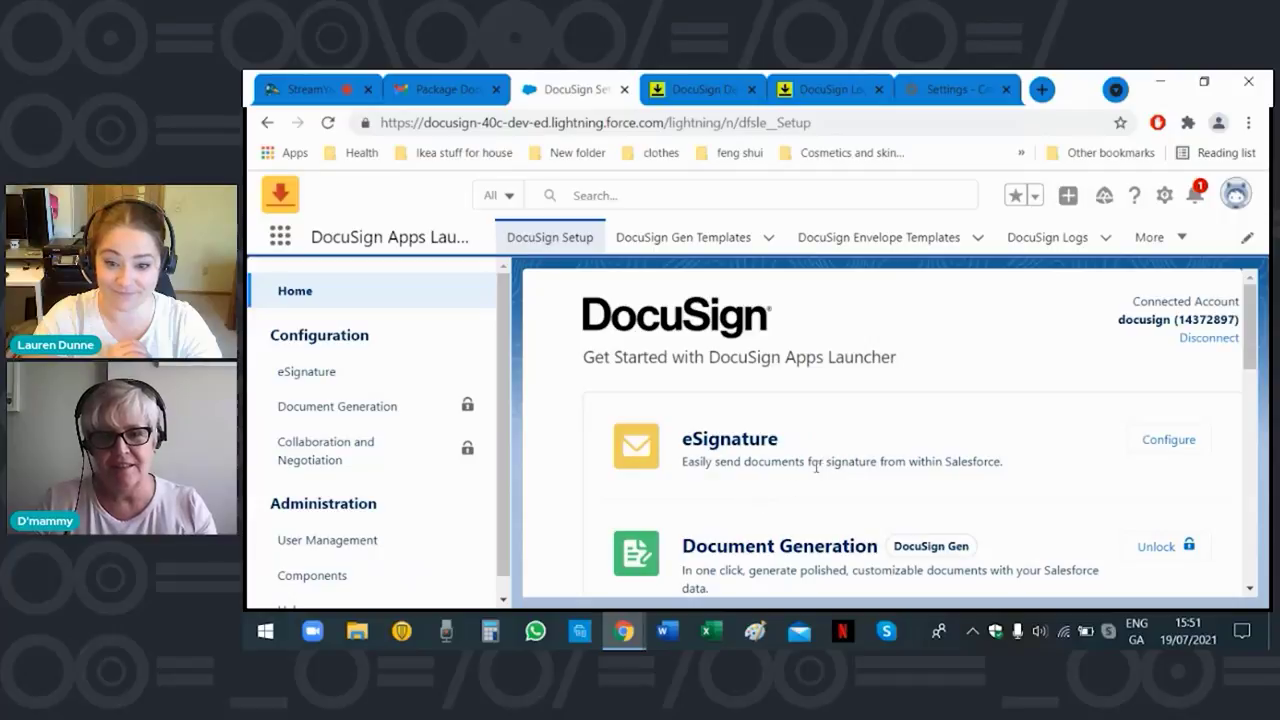
Create an eSignature envelope template named "YO world!" with Contact as its data source.
{"action": "scroll", "coordinate": [757, 515], "scroll_direction": "down", "scroll_amount": 2}
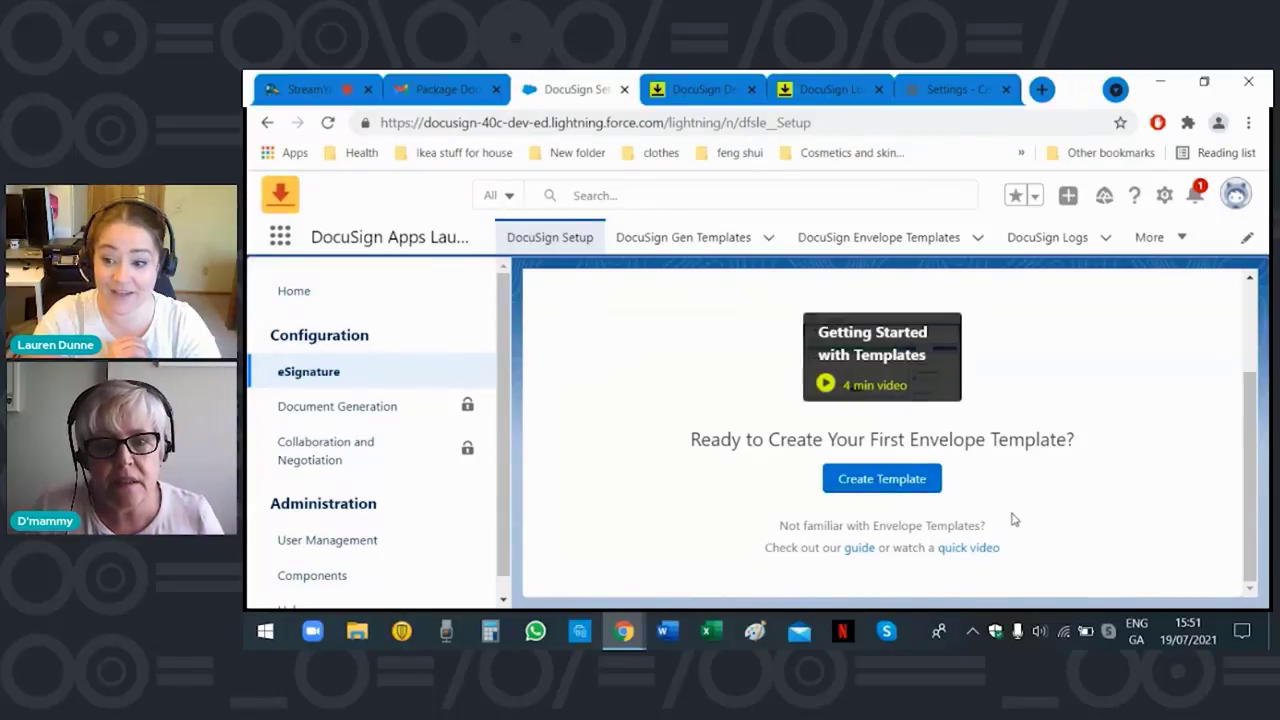
{"action": "left_click", "coordinate": [898, 482]}
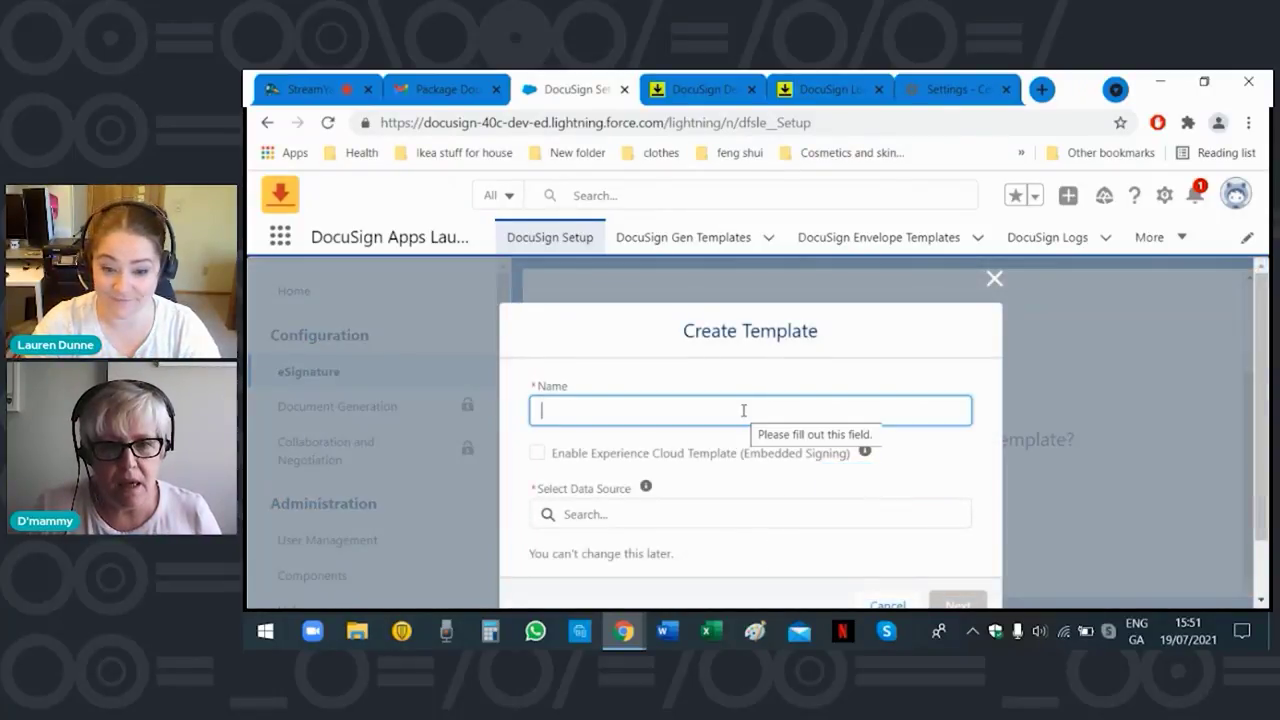
{"action": "type", "text": "YO world!"}
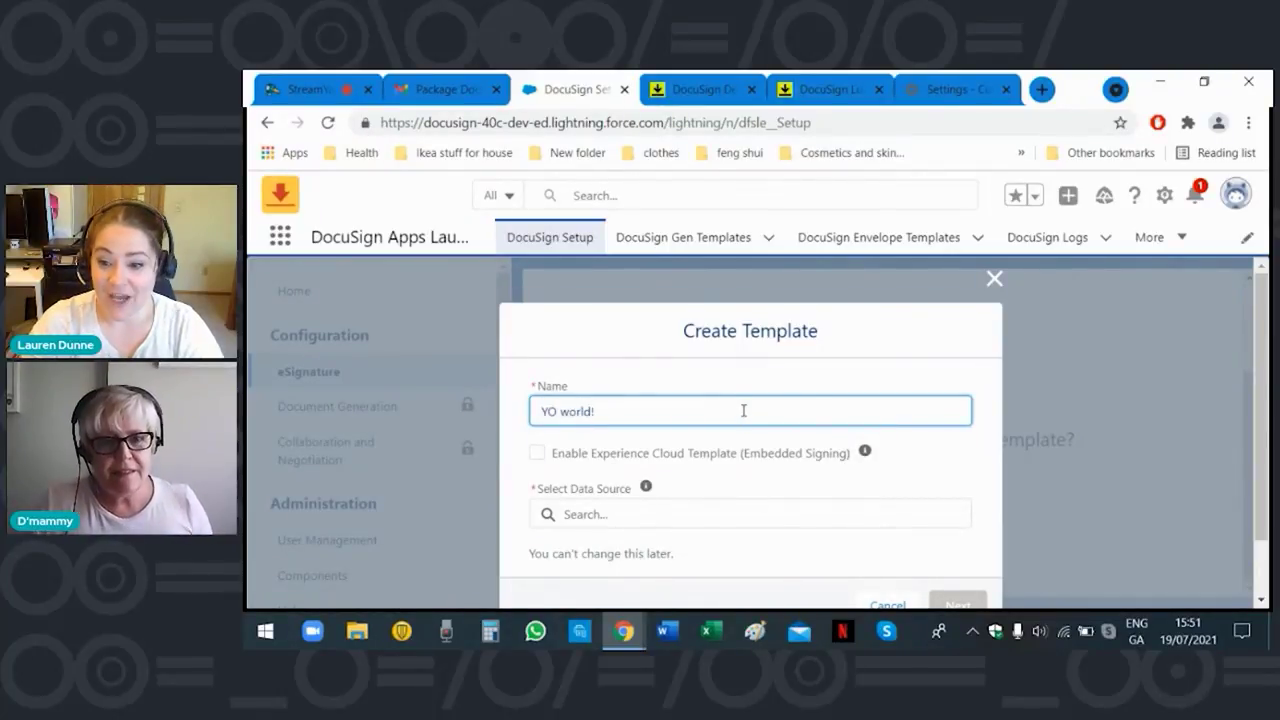
{"action": "left_click", "coordinate": [652, 514]}
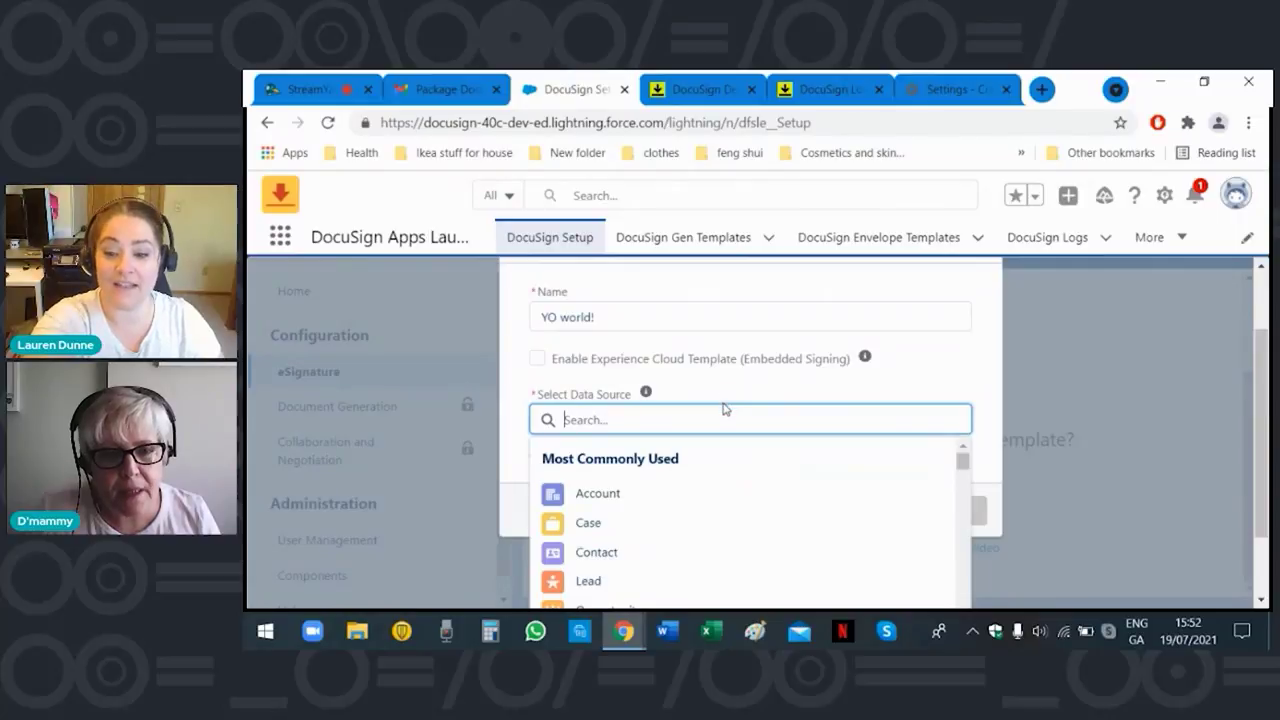
{"action": "left_click", "coordinate": [593, 557]}
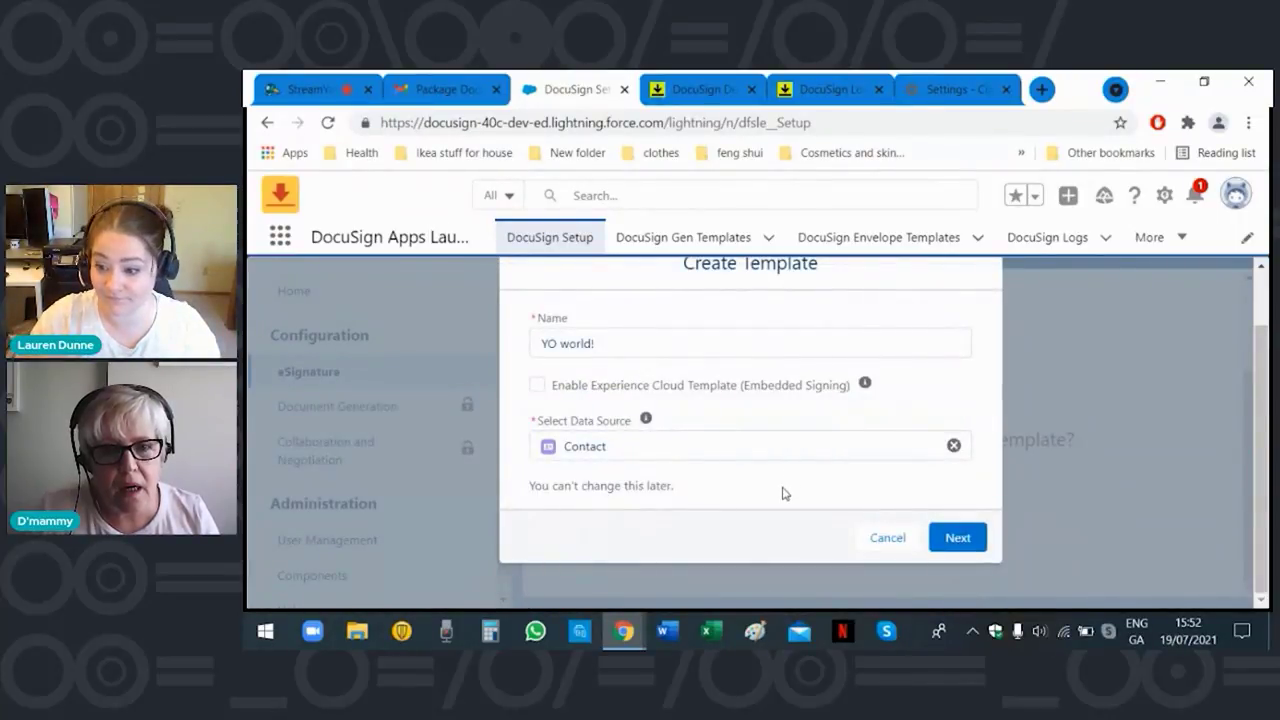
{"action": "left_click", "coordinate": [960, 538]}
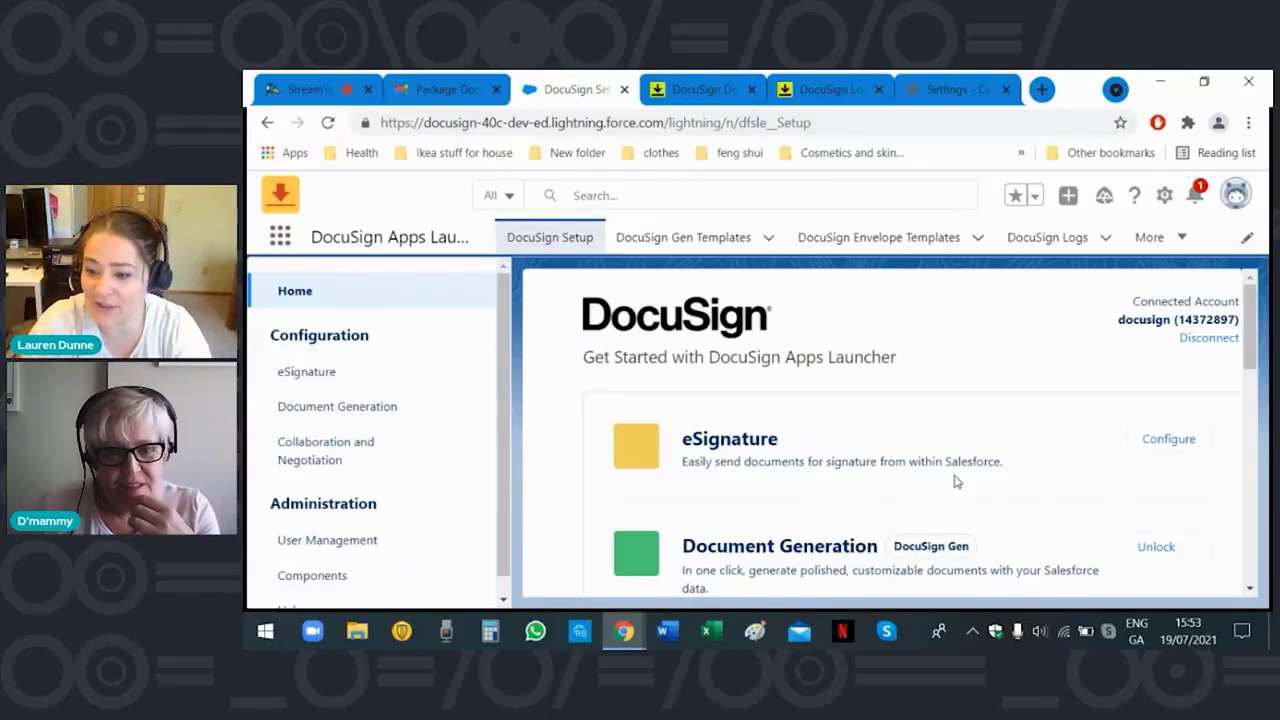
Open the "YO world!" template for editing from the DocuSign Envelope Templates list and go to its Documents section.
{"action": "scroll", "coordinate": [957, 482], "scroll_direction": "down", "scroll_amount": 2}
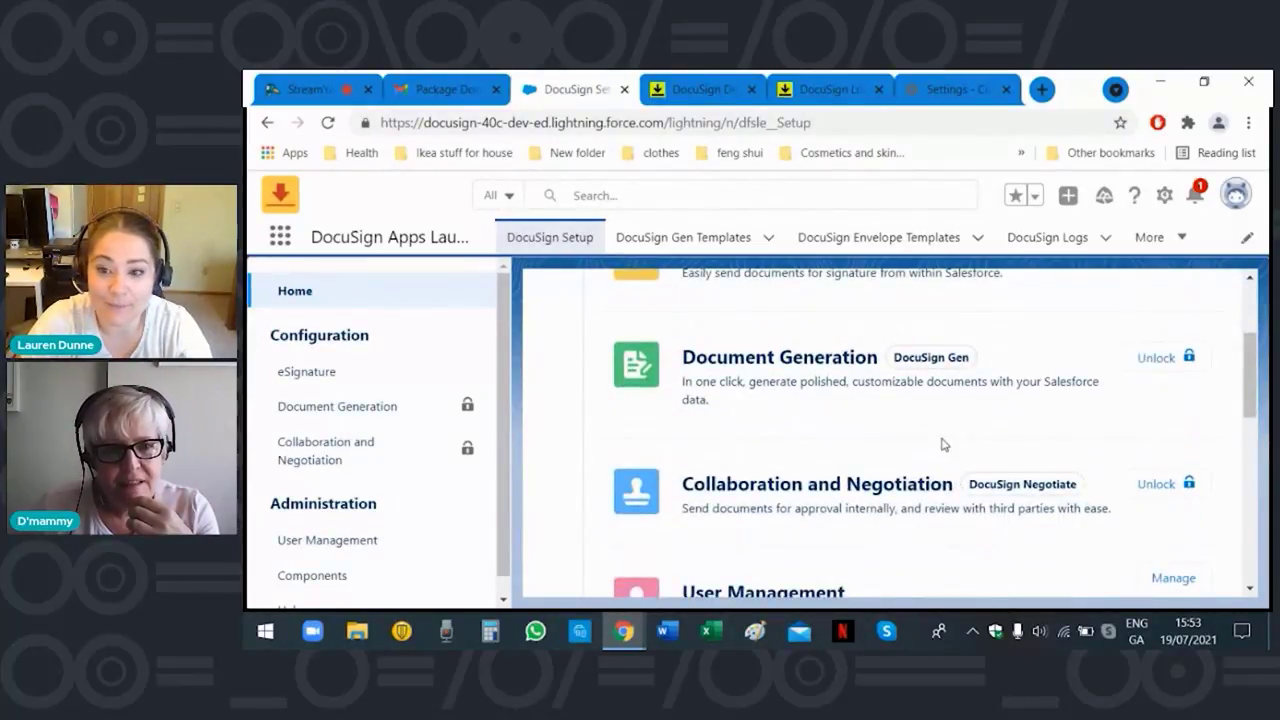
{"action": "scroll", "coordinate": [943, 443], "scroll_direction": "up", "scroll_amount": 2}
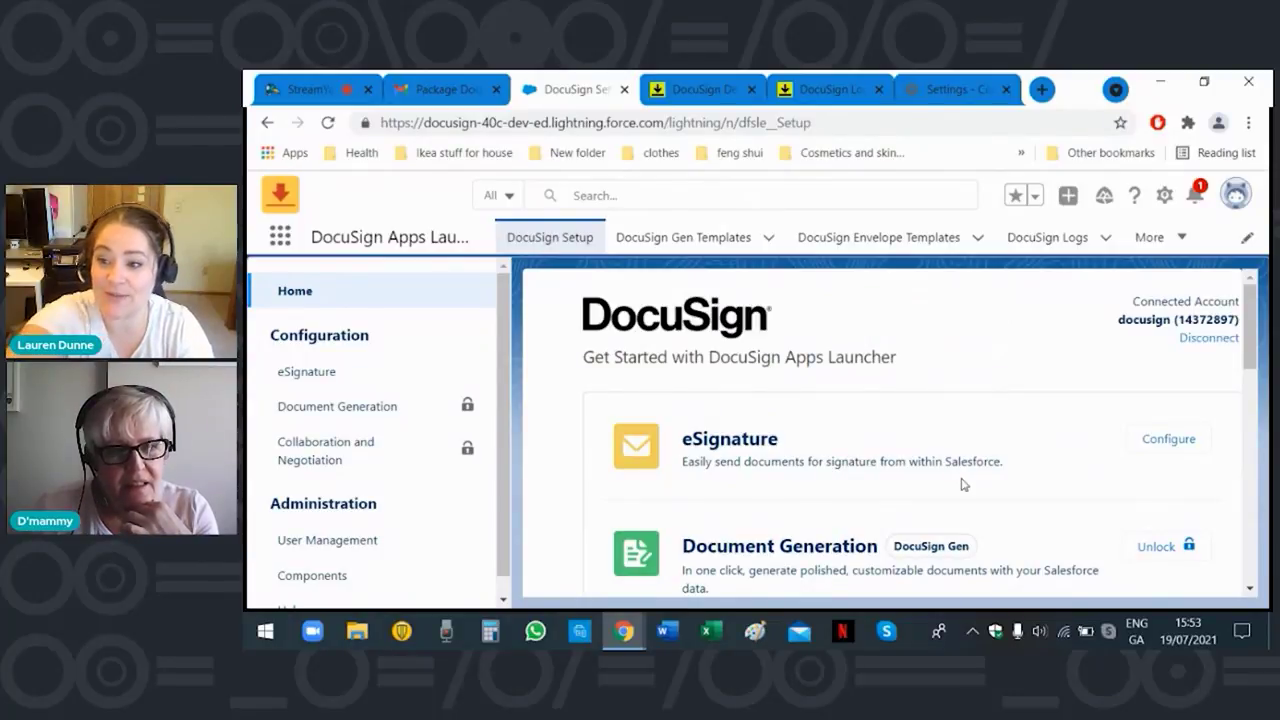
{"action": "scroll", "coordinate": [962, 484], "scroll_direction": "down", "scroll_amount": 1}
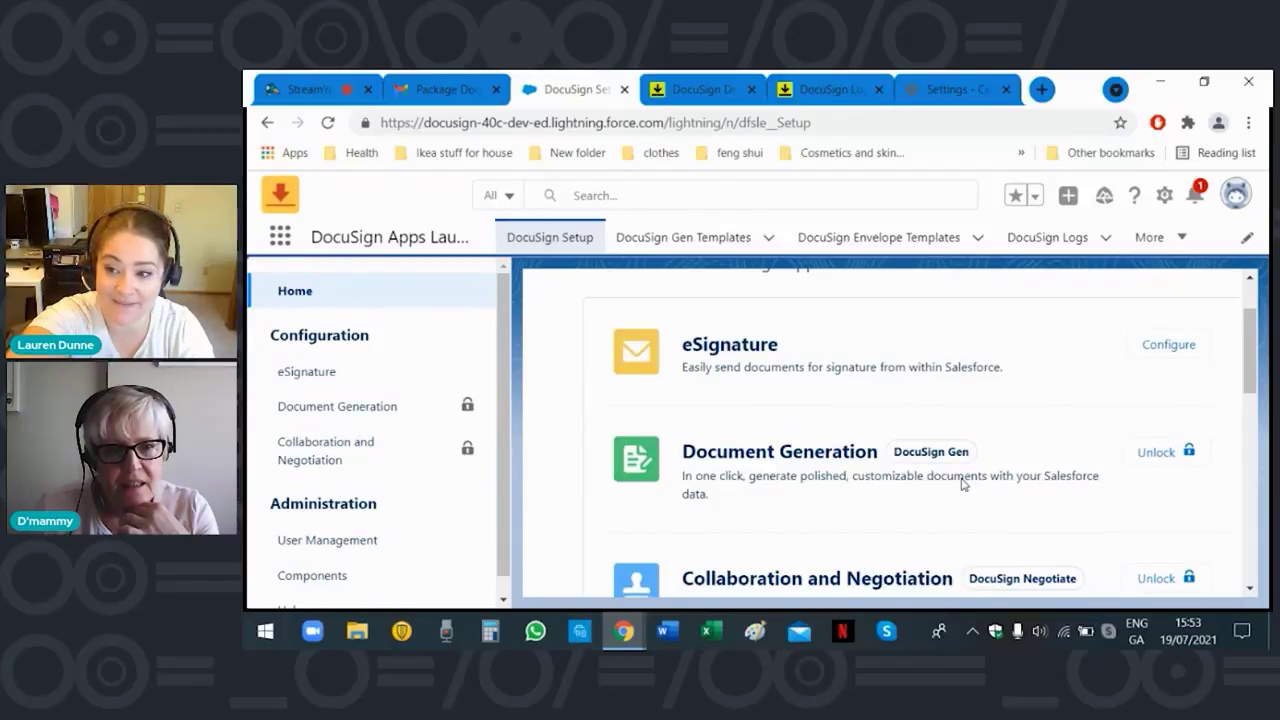
{"action": "scroll", "coordinate": [962, 484], "scroll_direction": "down", "scroll_amount": 3}
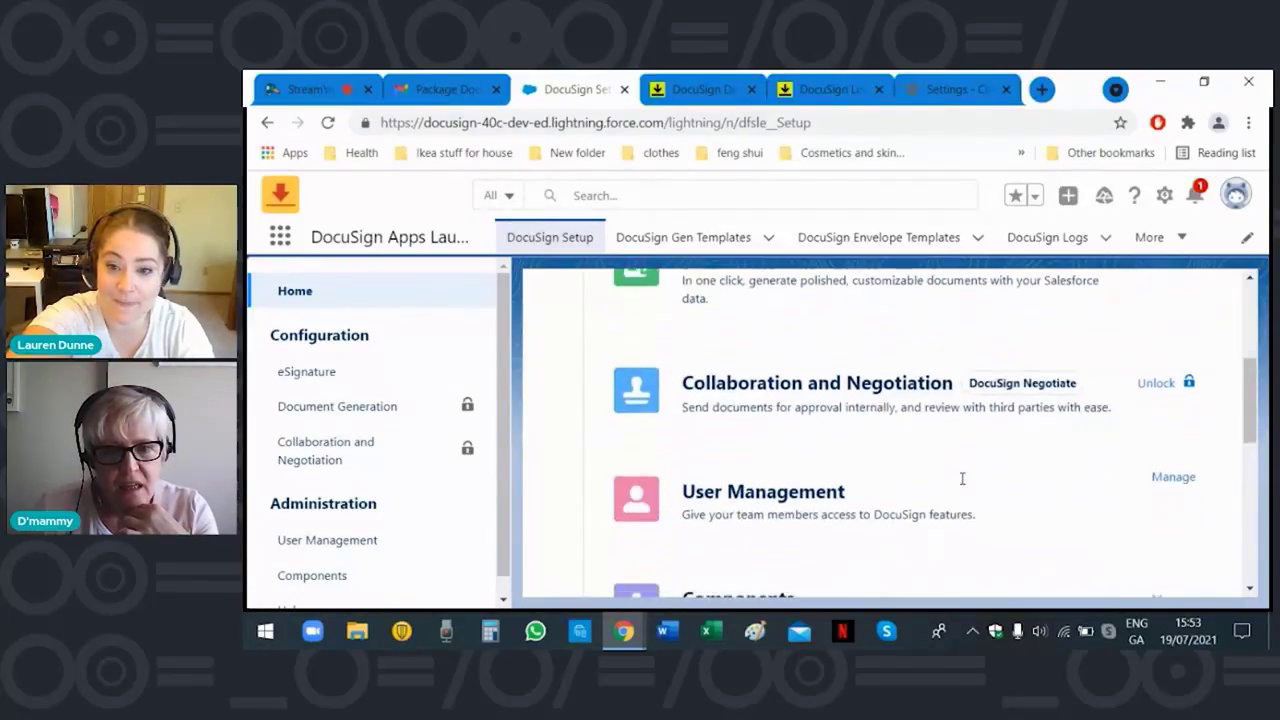
{"action": "scroll", "coordinate": [962, 484], "scroll_direction": "up", "scroll_amount": 4}
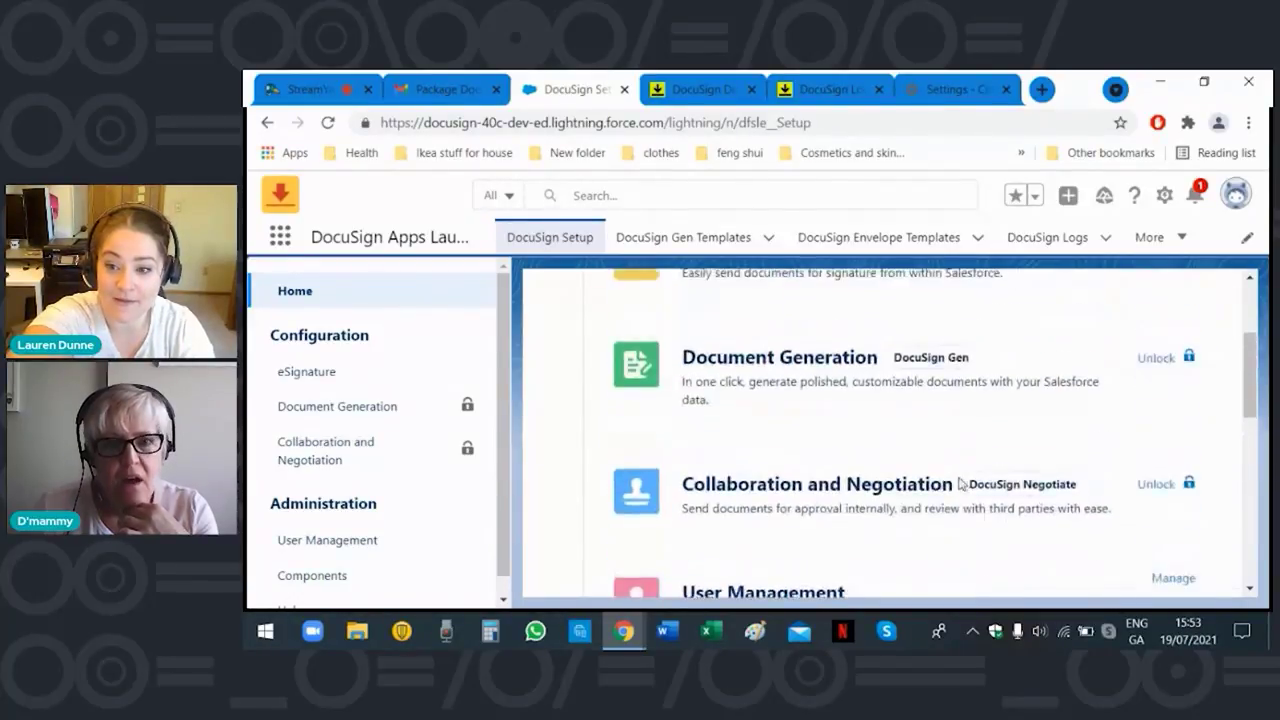
{"action": "left_click", "coordinate": [876, 240]}
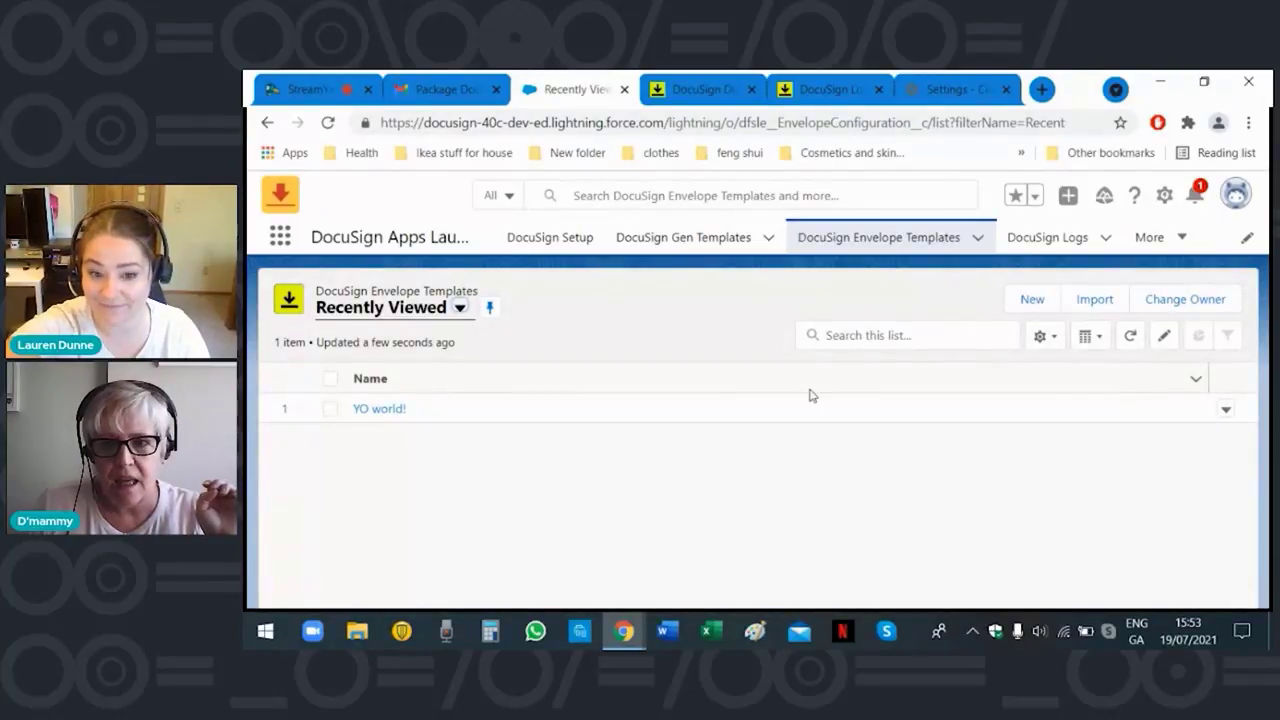
{"action": "left_click", "coordinate": [1226, 414]}
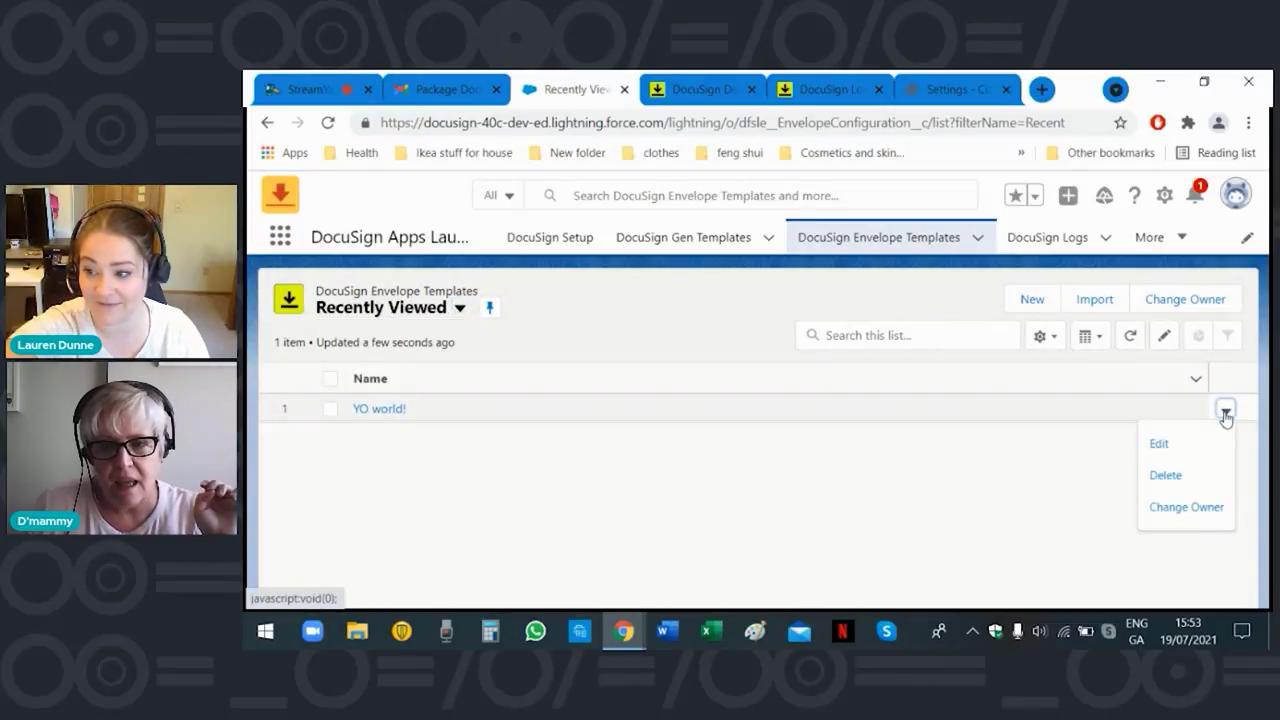
{"action": "left_click", "coordinate": [1157, 444]}
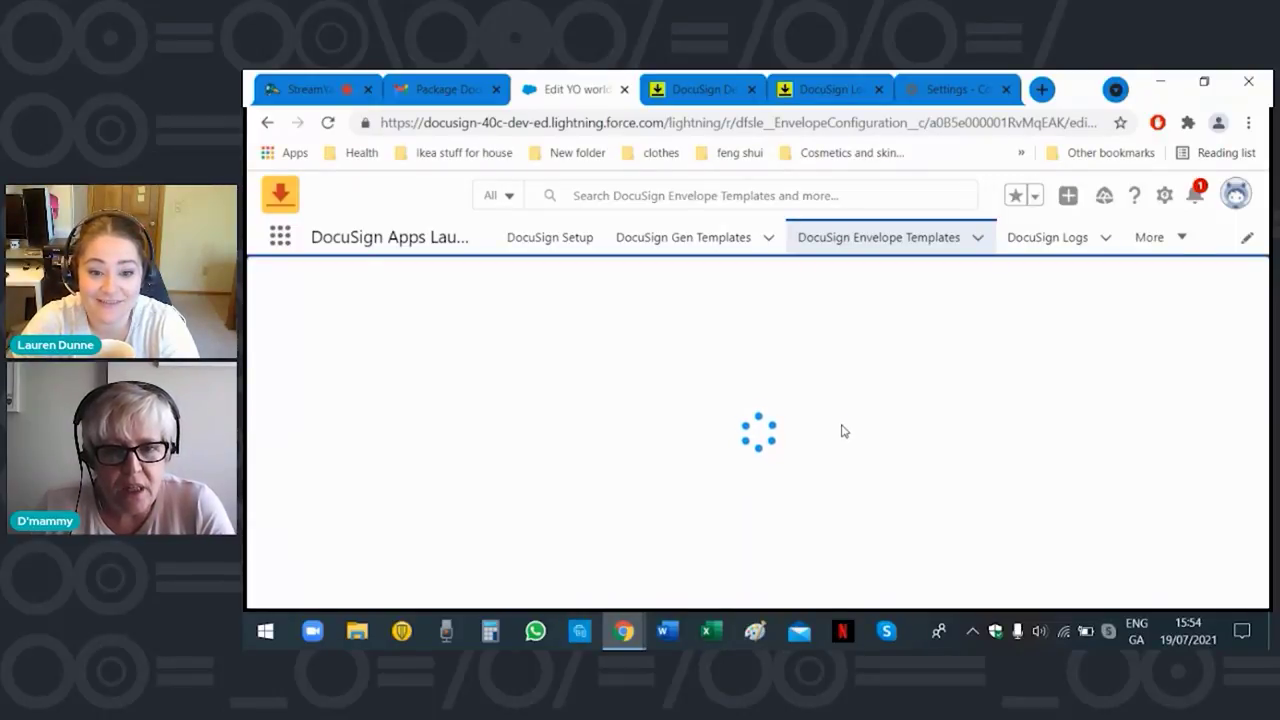
{"action": "left_click_drag", "start_coordinate": [1260, 372], "coordinate": [1259, 410]}
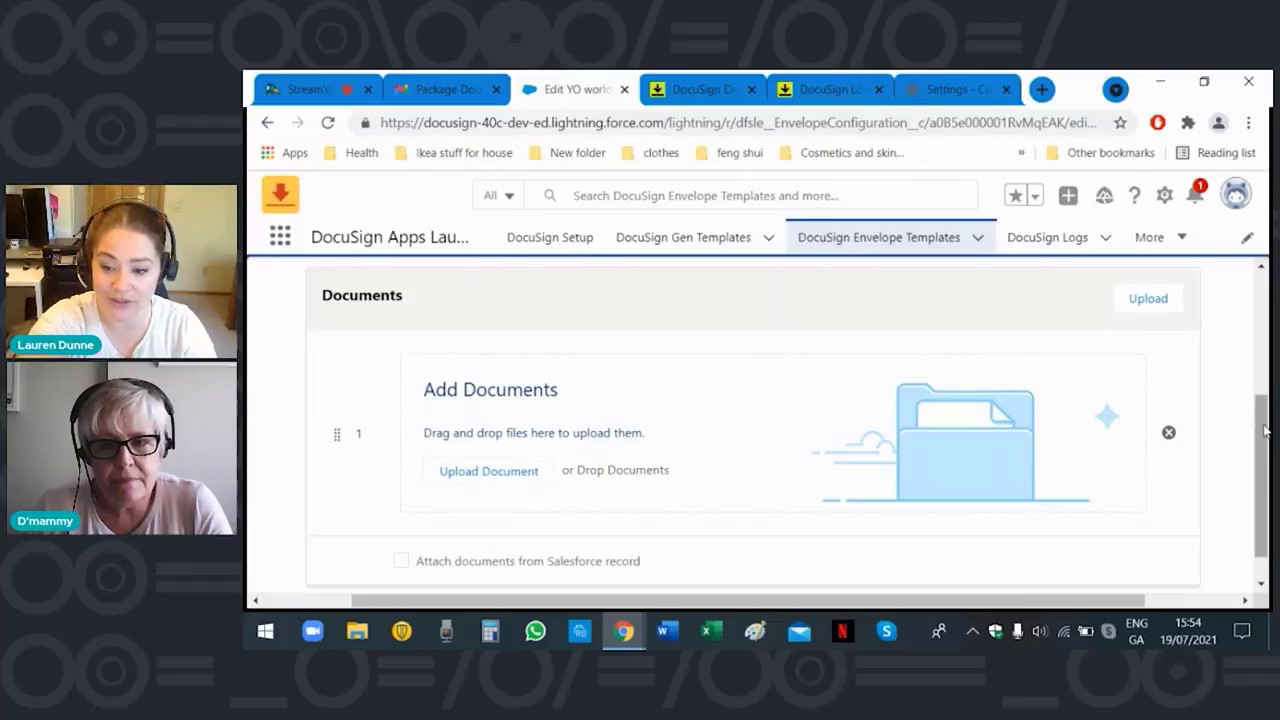
Switch to a blank Word document and write "Dear Child!" with "I bet you think I'm going to say 'stuff' about you :)" on the next line.
{"action": "left_click", "coordinate": [672, 640]}
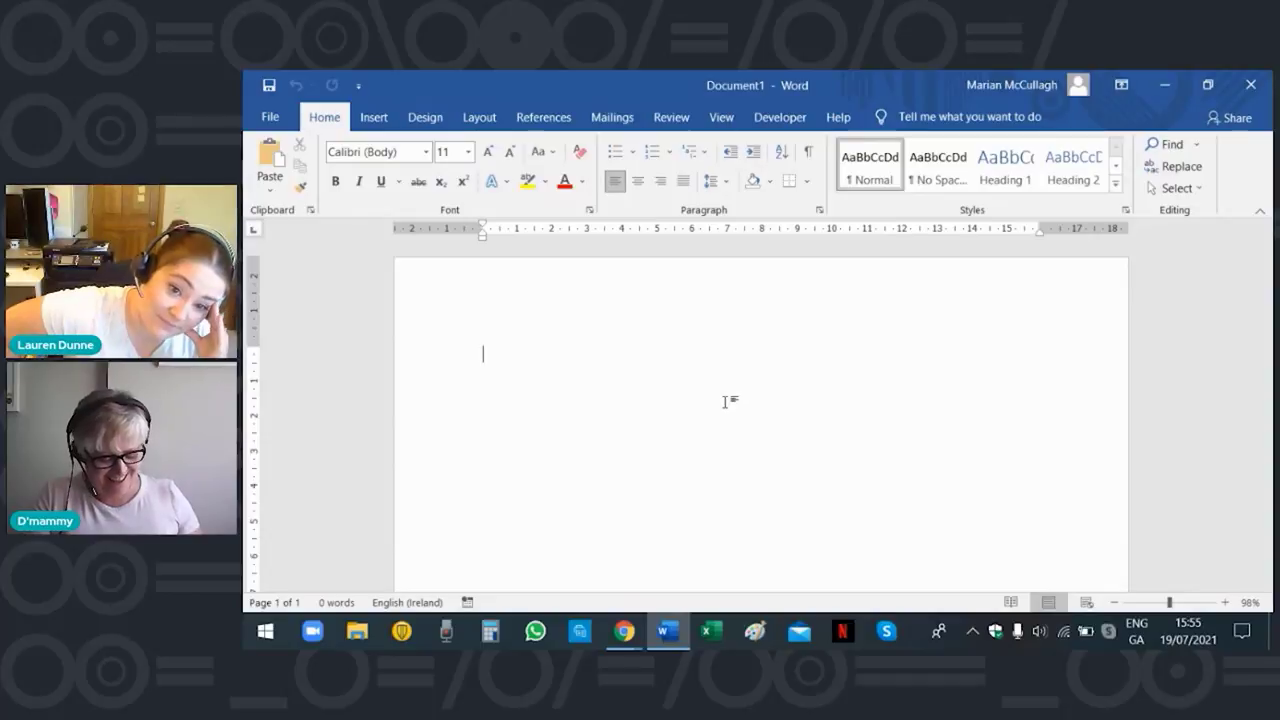
{"action": "type", "text": "Dear Child!"}
{"action": "key", "text": "Return"}
{"action": "type", "text": "I bet"}
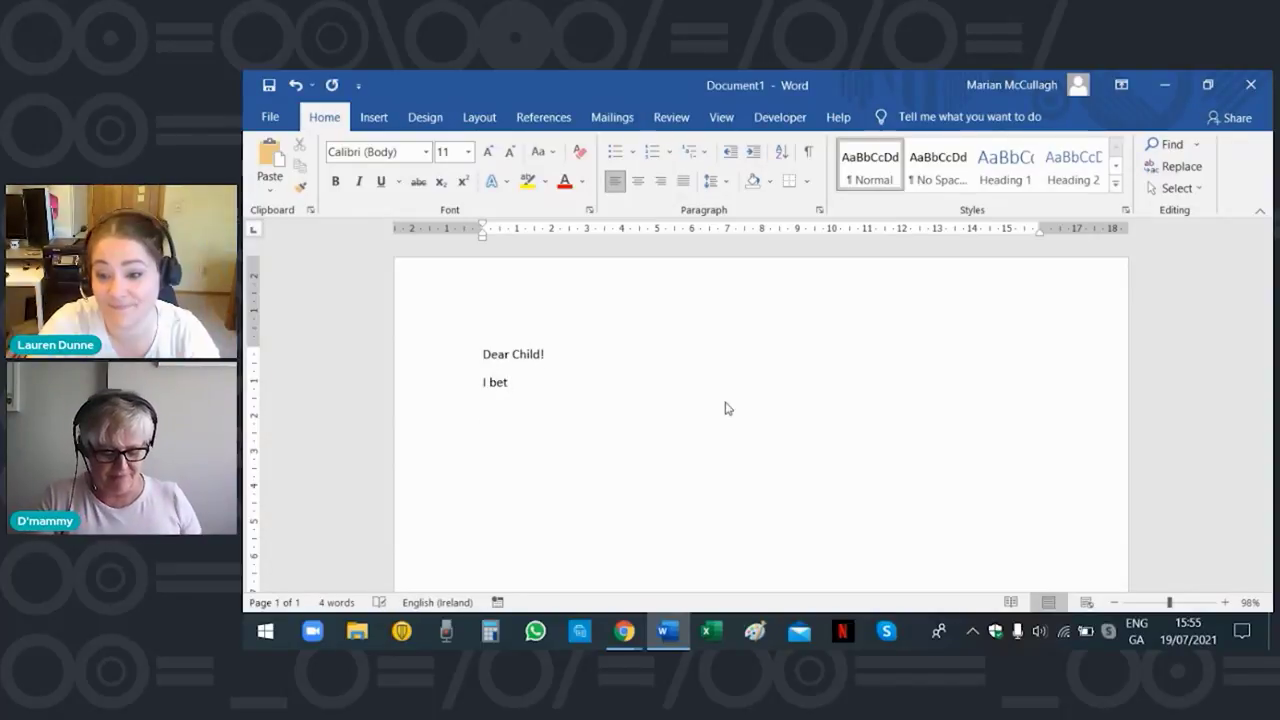
{"action": "type", "text": " you think I'm going to say 'stuff' about"}
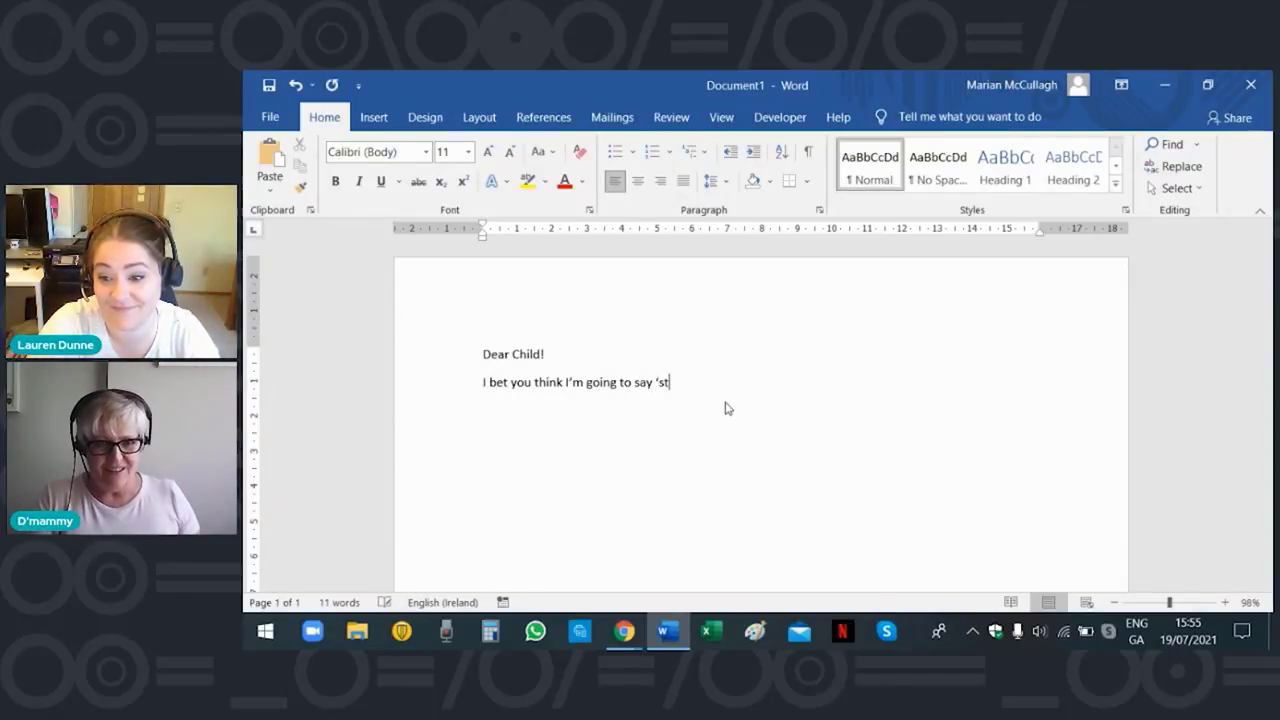
{"action": "type", "text": " you :)"}
Leave an empty line in the letter and add "I'll let you off this time..... but you owe me.".
{"action": "key", "text": "Return"}
{"action": "key", "text": "Return"}
{"action": "type", "text": "I'll let you off this time"}
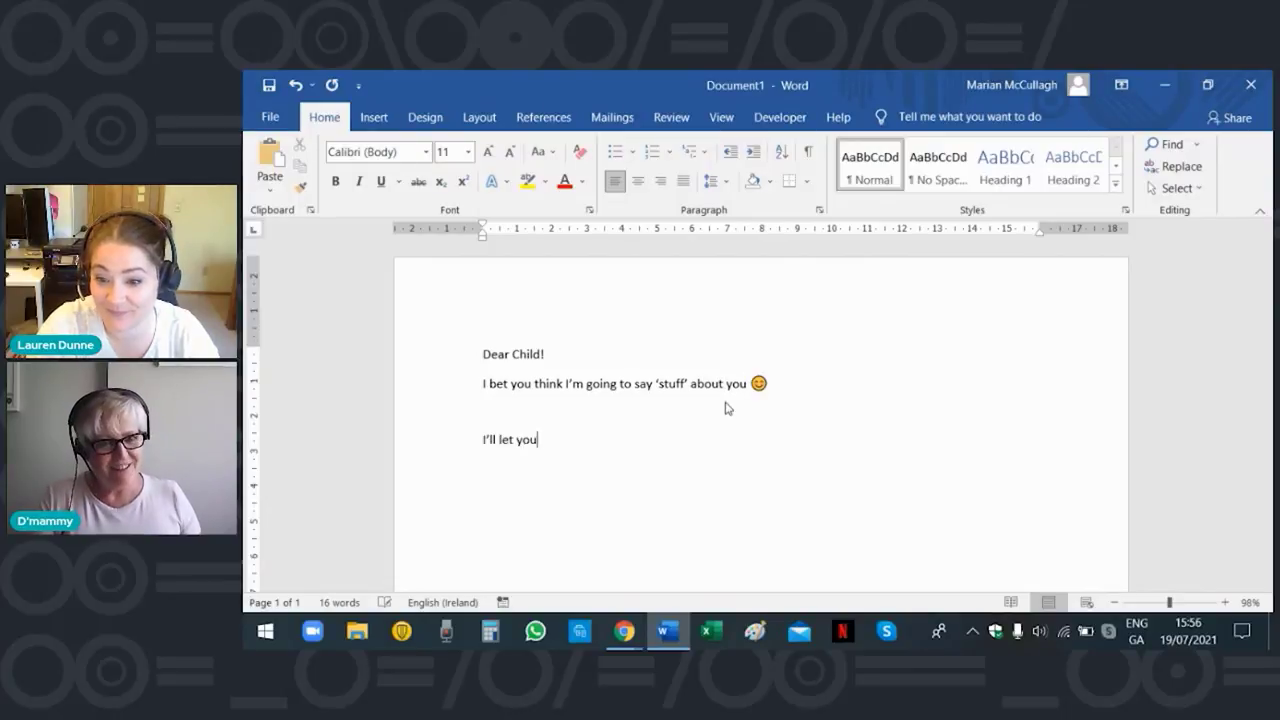
{"action": "type", "text": "..... but you owe me"}
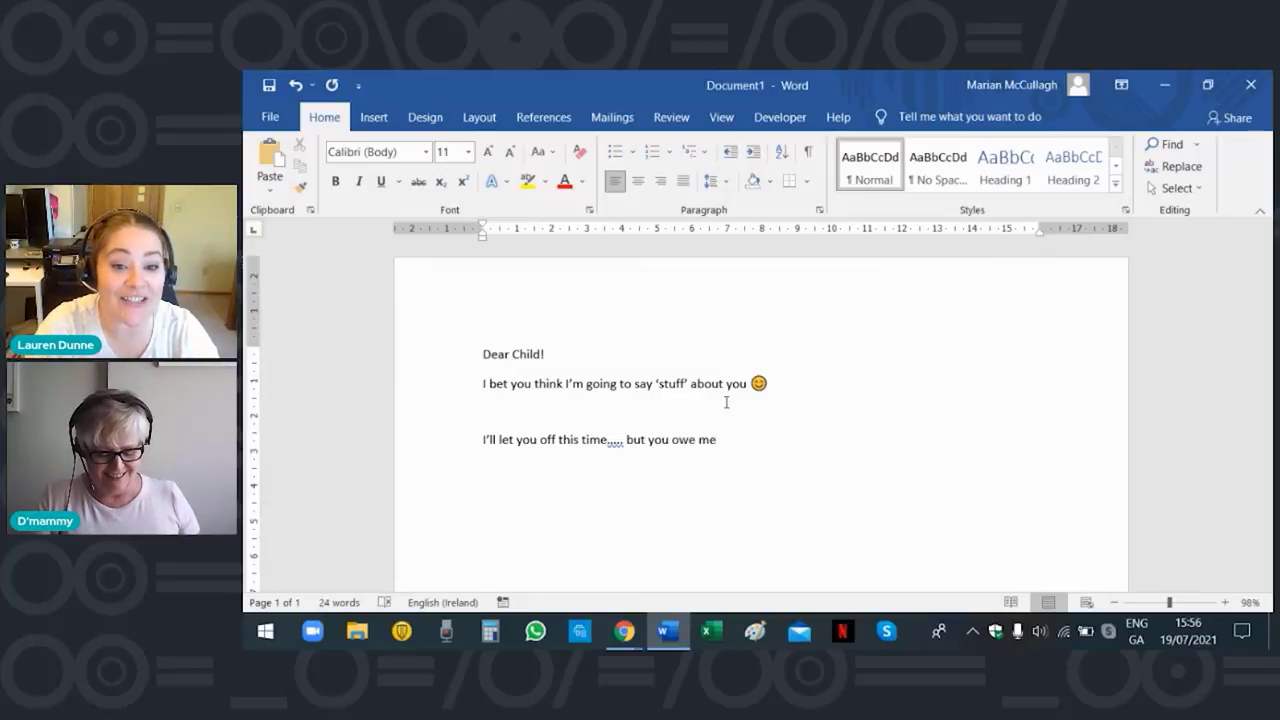
{"action": "type", "text": "."}
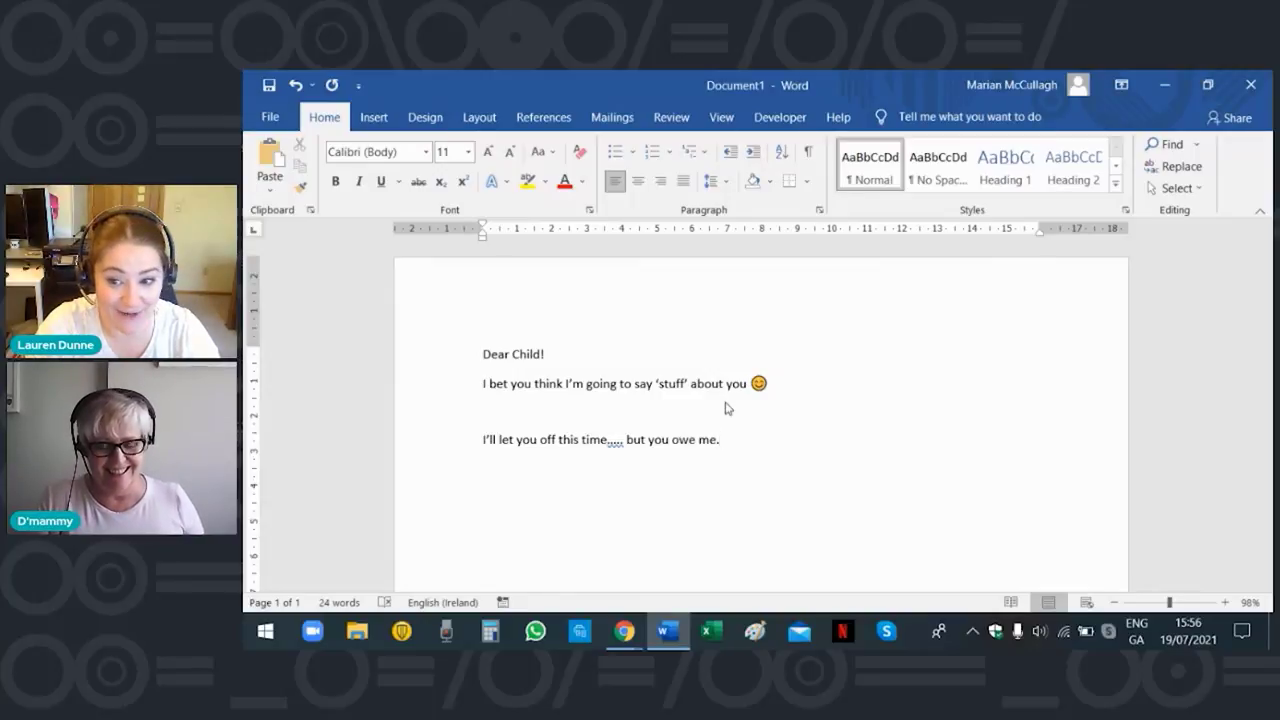
Finish the letter with "Lots of love and kisses" and the sign-off "Mammy", and save it as "Dear Child Letter".
{"action": "key", "text": "Return"}
{"action": "key", "text": "Return"}
{"action": "type", "text": "Lots of love and kisses"}
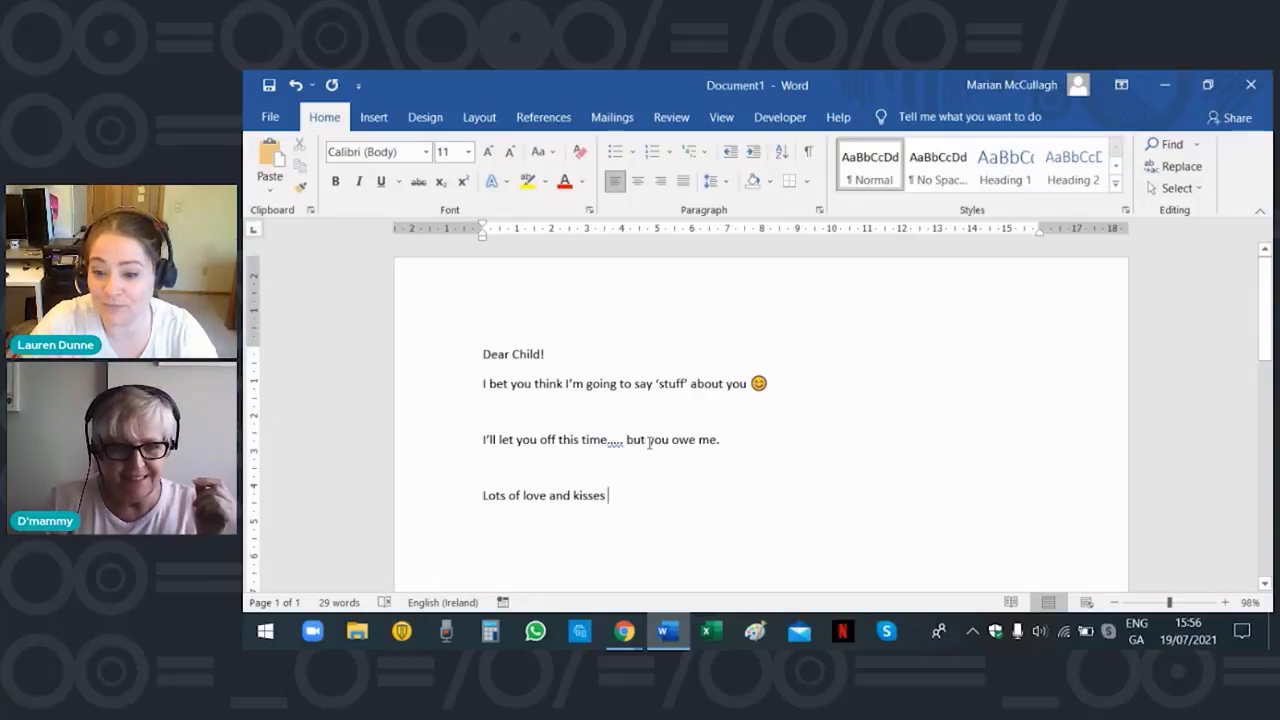
{"action": "key", "text": "Return"}
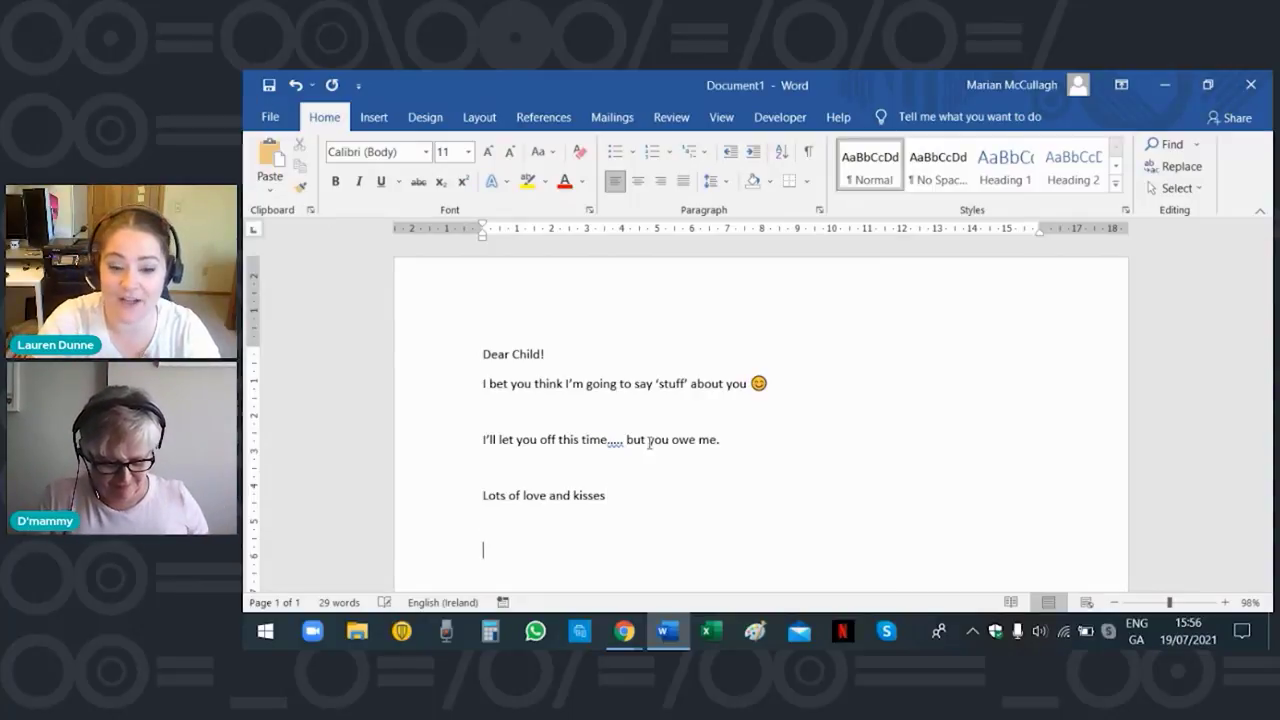
{"action": "type", "text": "Mammy"}
{"action": "left_click", "coordinate": [271, 116]}
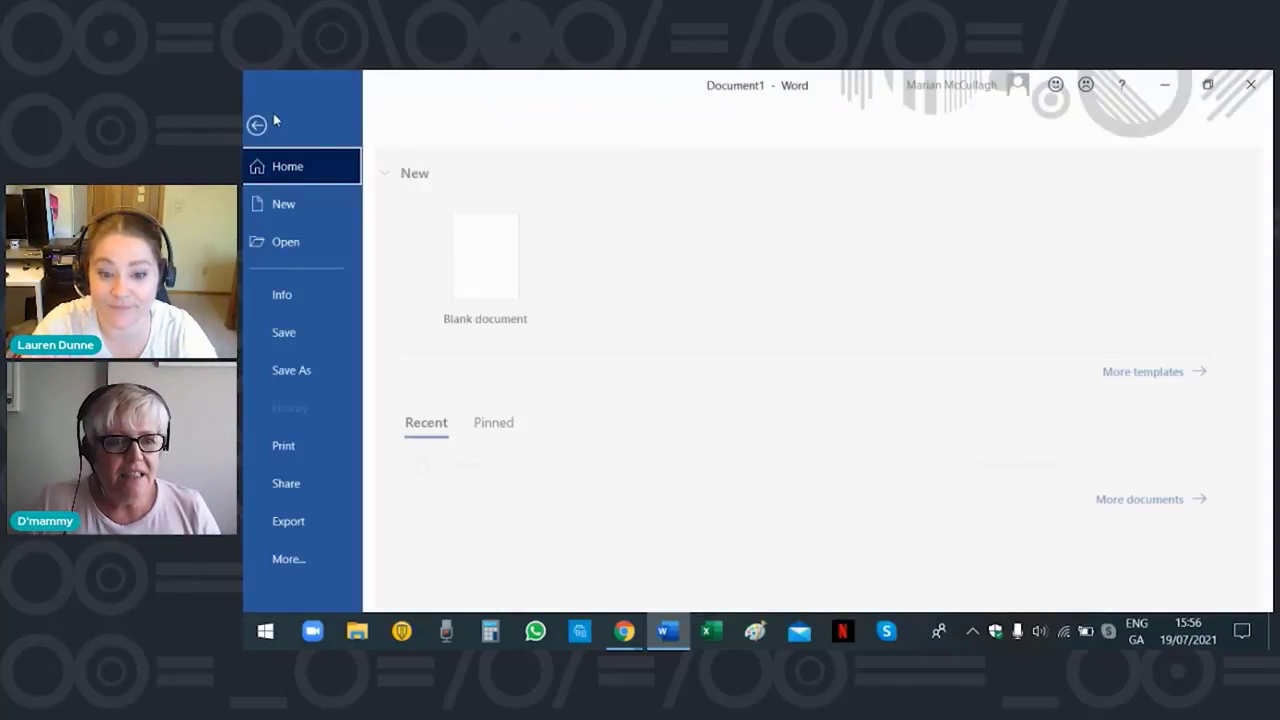
{"action": "left_click", "coordinate": [300, 368]}
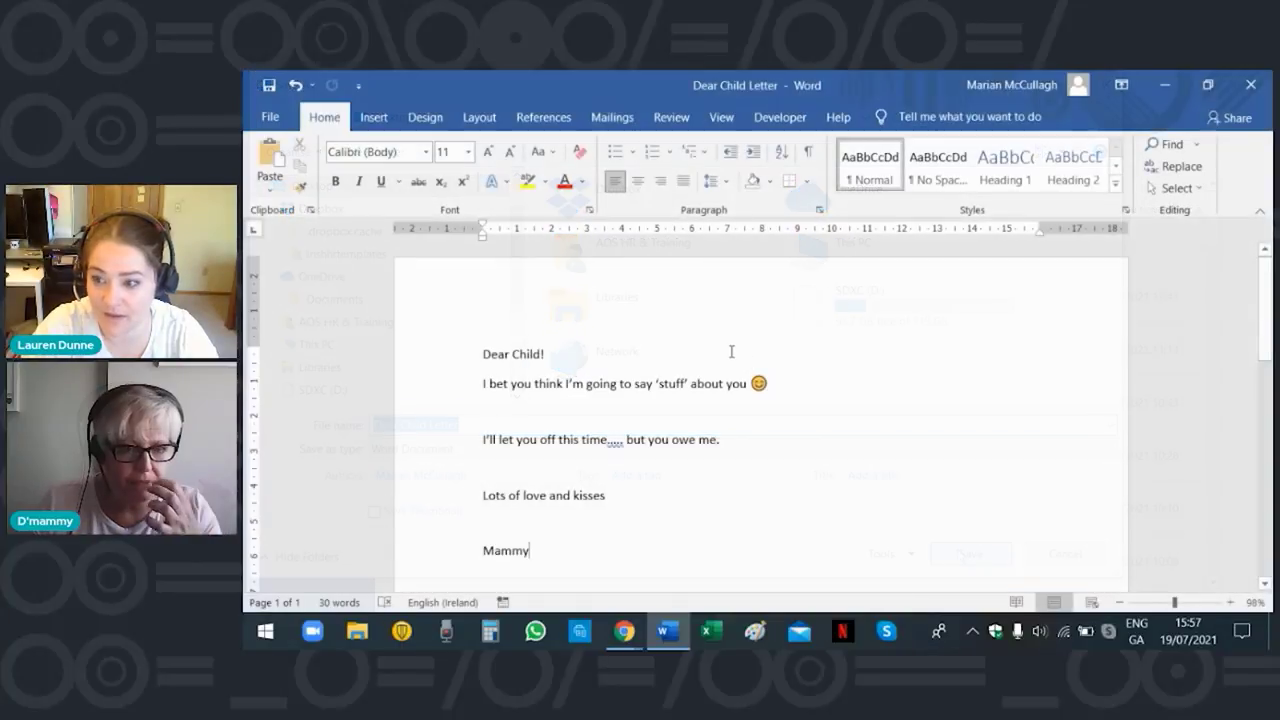
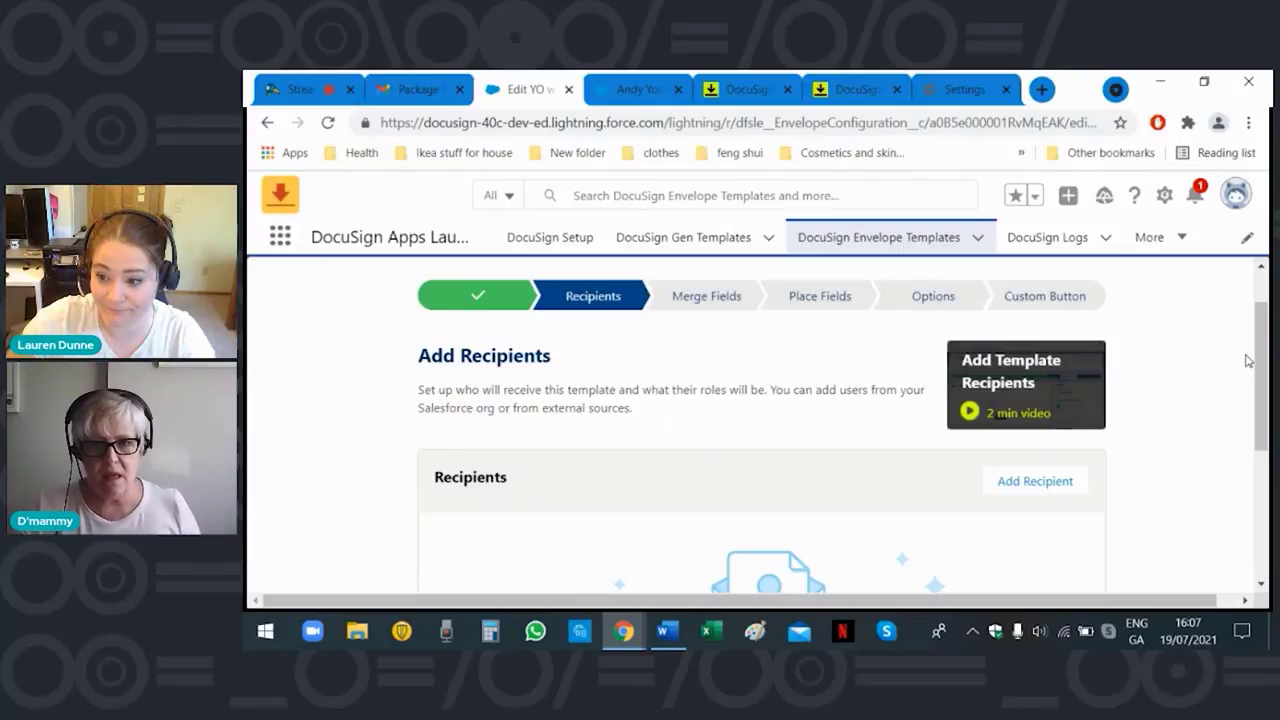
Start a new recipient for the "YO world!" template and choose the Contact record field Owner as the dynamic recipient.
{"action": "left_click", "coordinate": [1038, 481]}
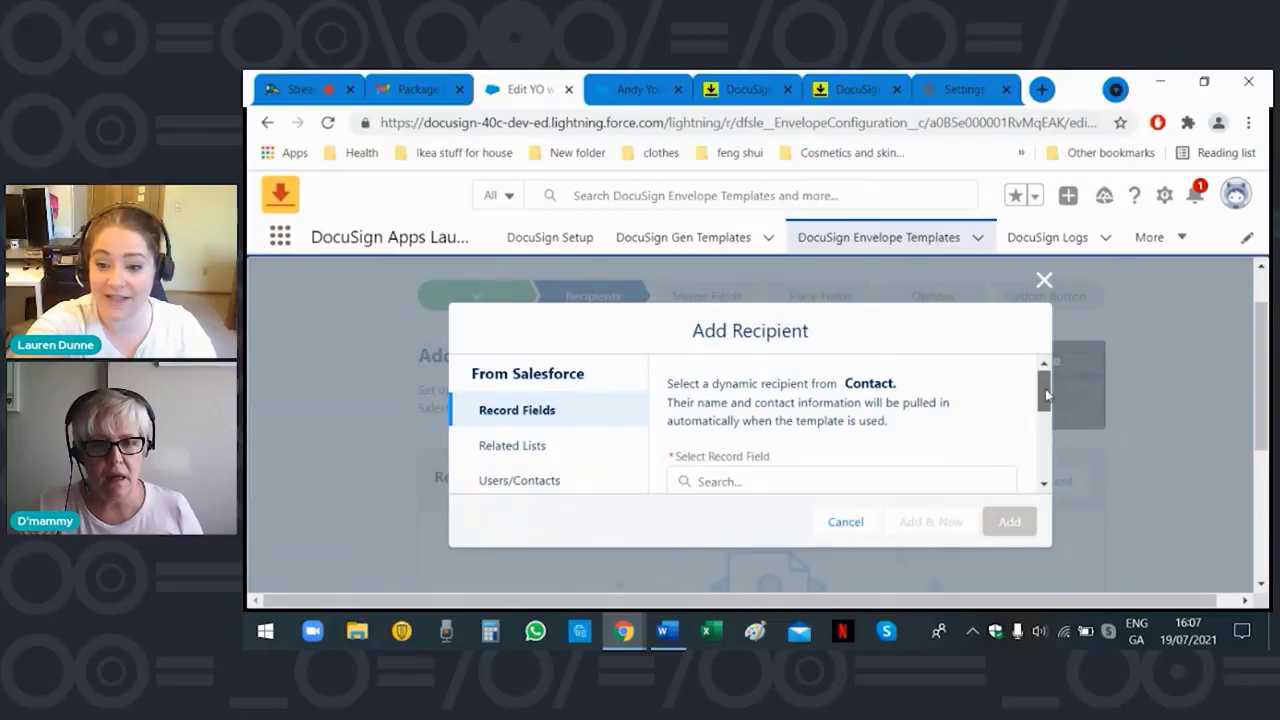
{"action": "scroll", "coordinate": [1049, 393], "scroll_direction": "down", "scroll_amount": 1}
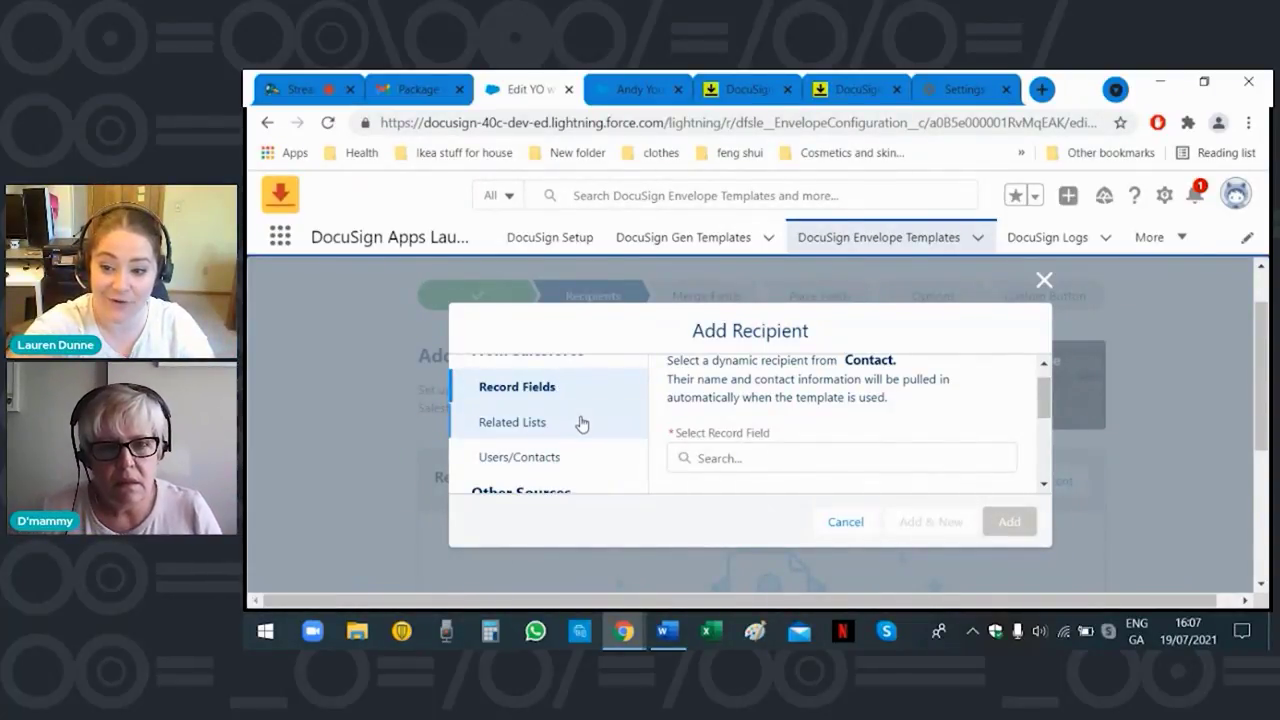
{"action": "left_click", "coordinate": [735, 457]}
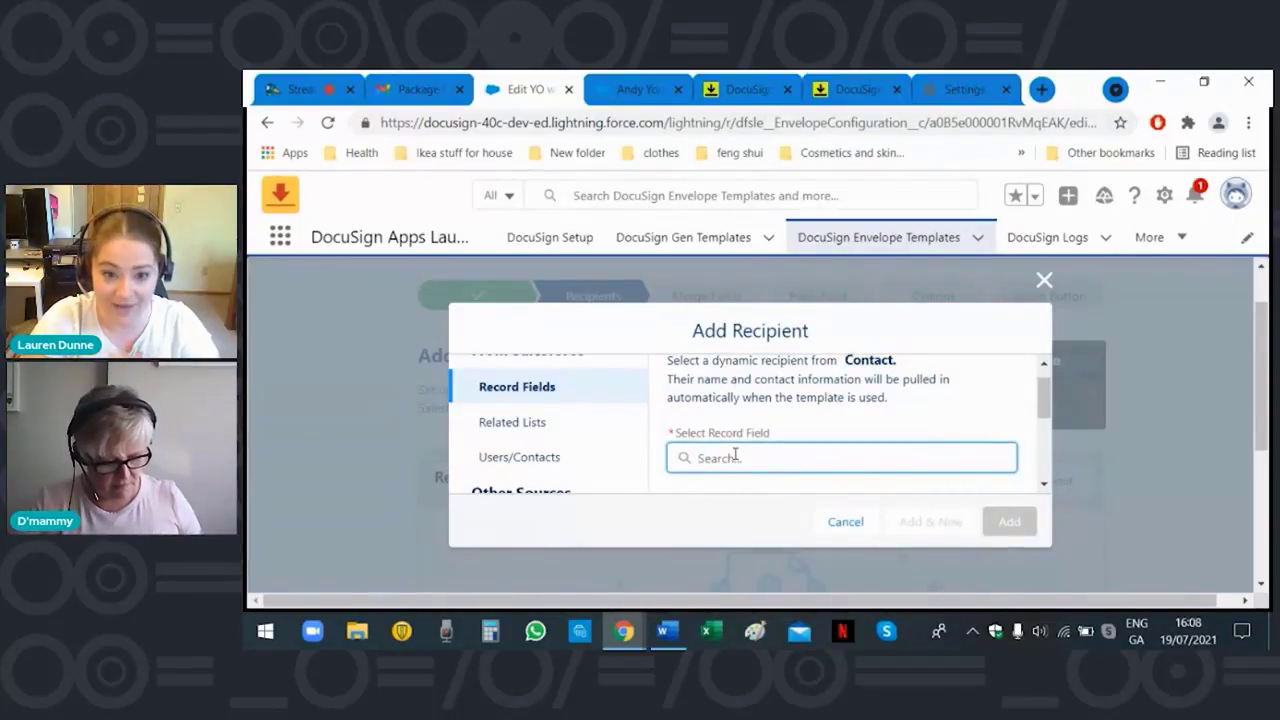
{"action": "type", "text": "owner"}
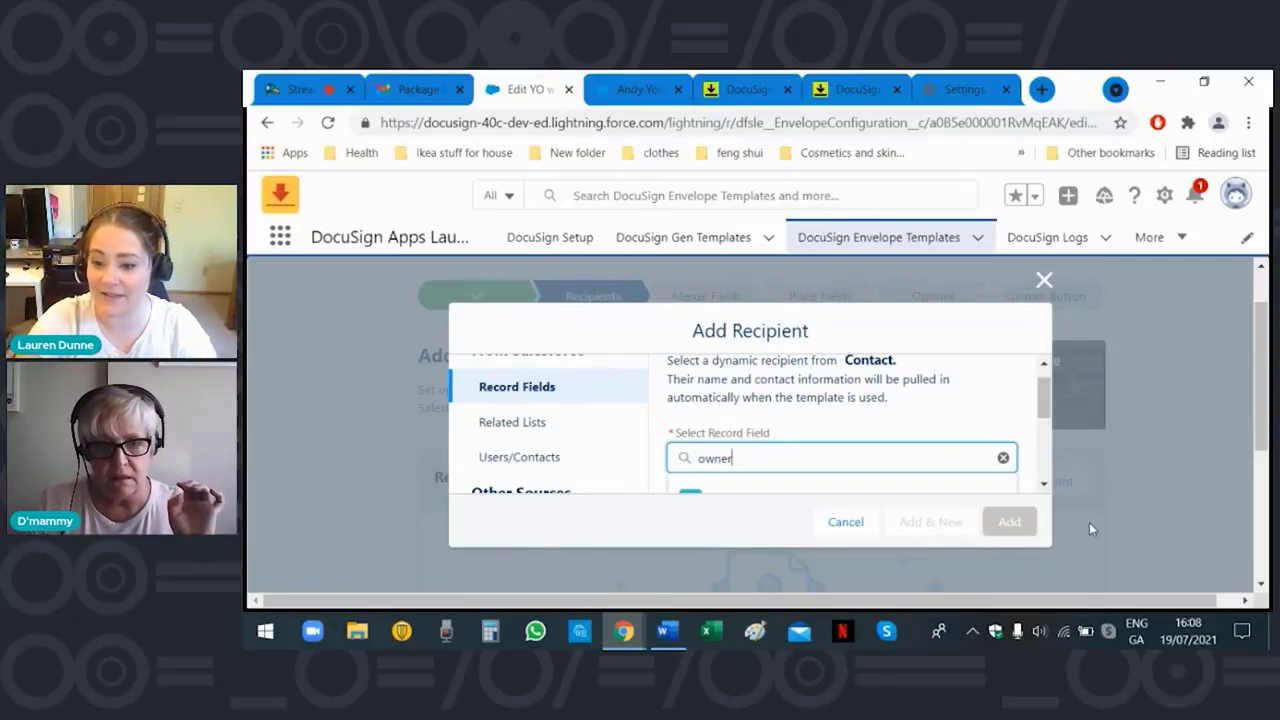
{"action": "scroll", "coordinate": [1048, 438], "scroll_direction": "down", "scroll_amount": 1}
{"action": "scroll", "coordinate": [1047, 437], "scroll_direction": "down", "scroll_amount": 1}
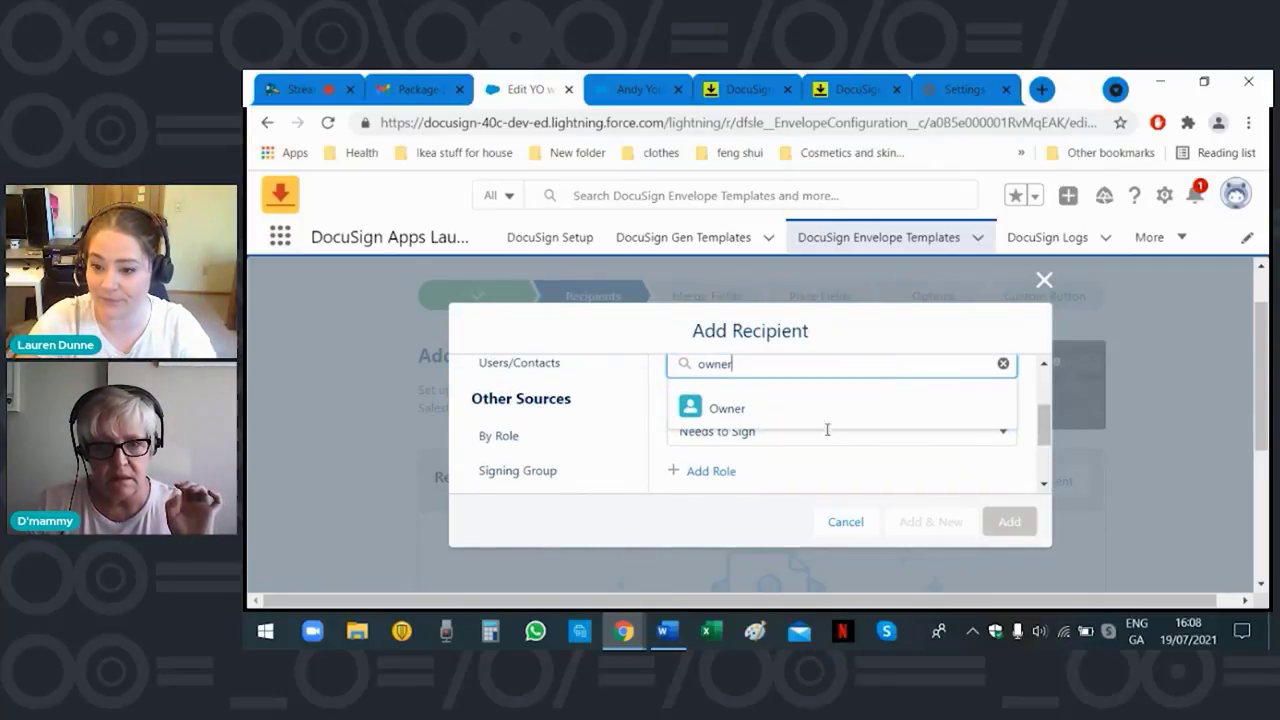
{"action": "left_click", "coordinate": [718, 408]}
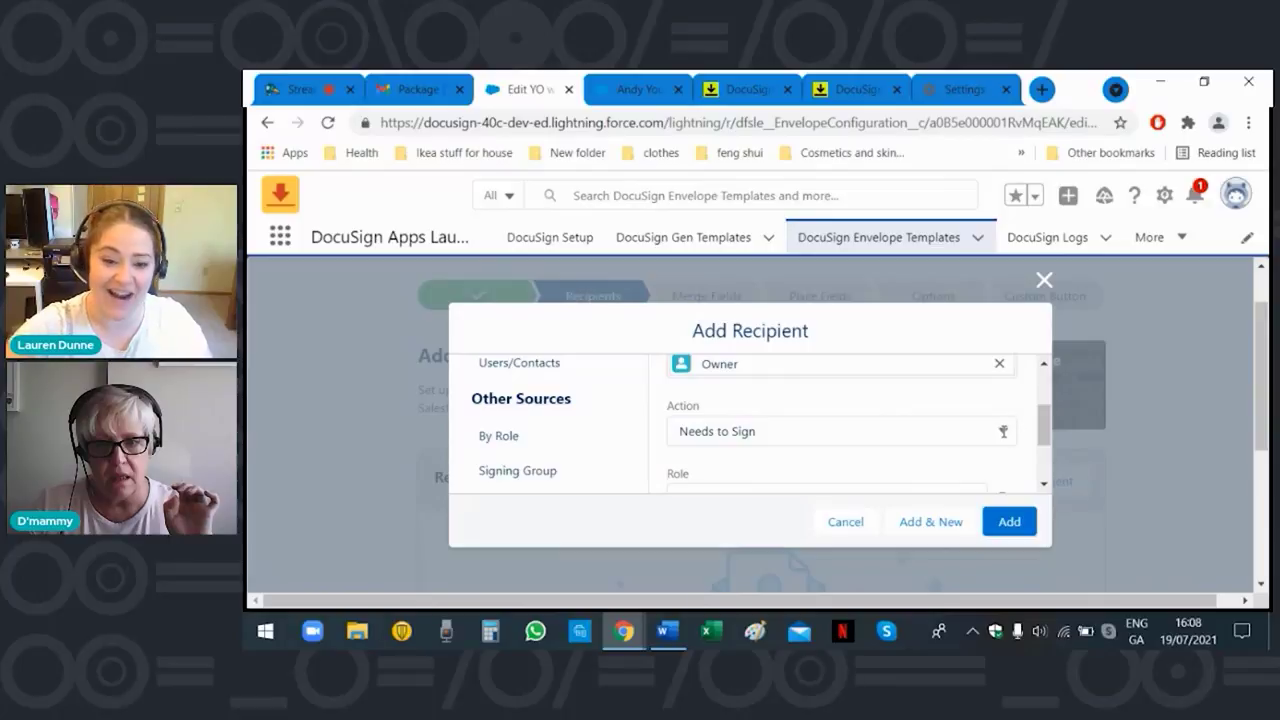
Check the available recipient actions, keep Needs to Sign for Owner, and add the recipient to the template.
{"action": "left_click", "coordinate": [1002, 431]}
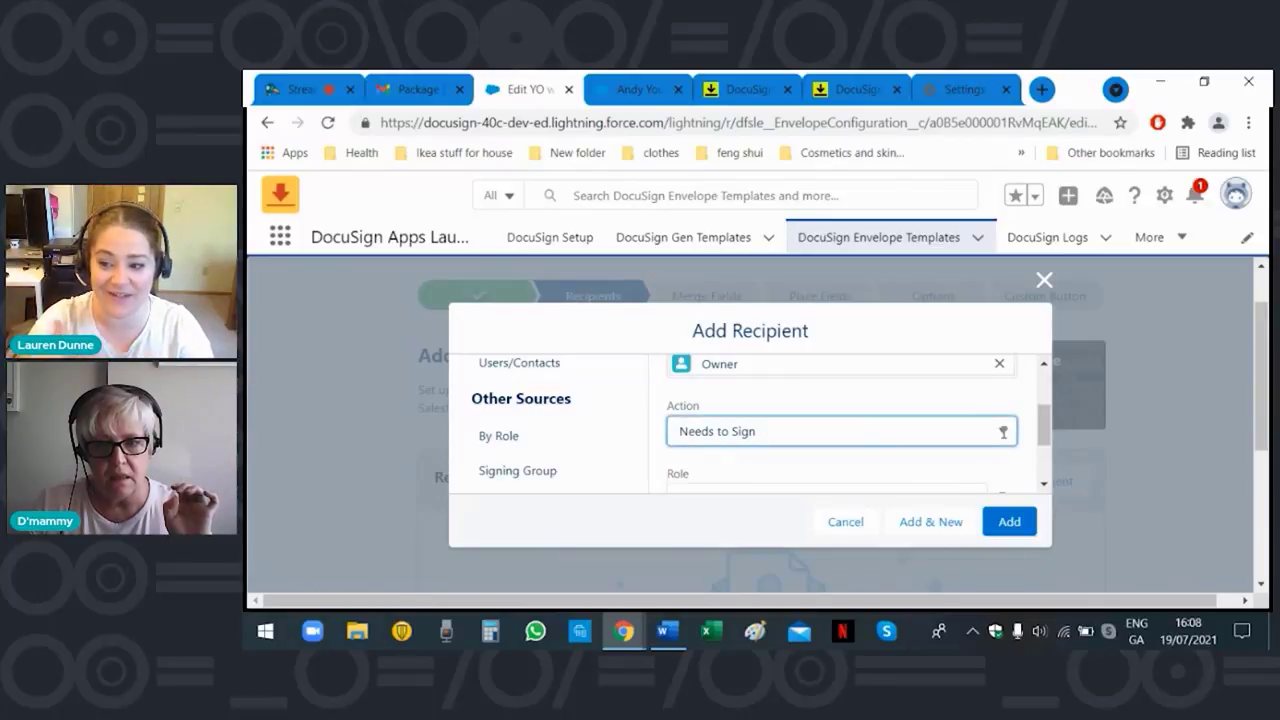
{"action": "scroll", "coordinate": [980, 473], "scroll_direction": "down", "scroll_amount": 1}
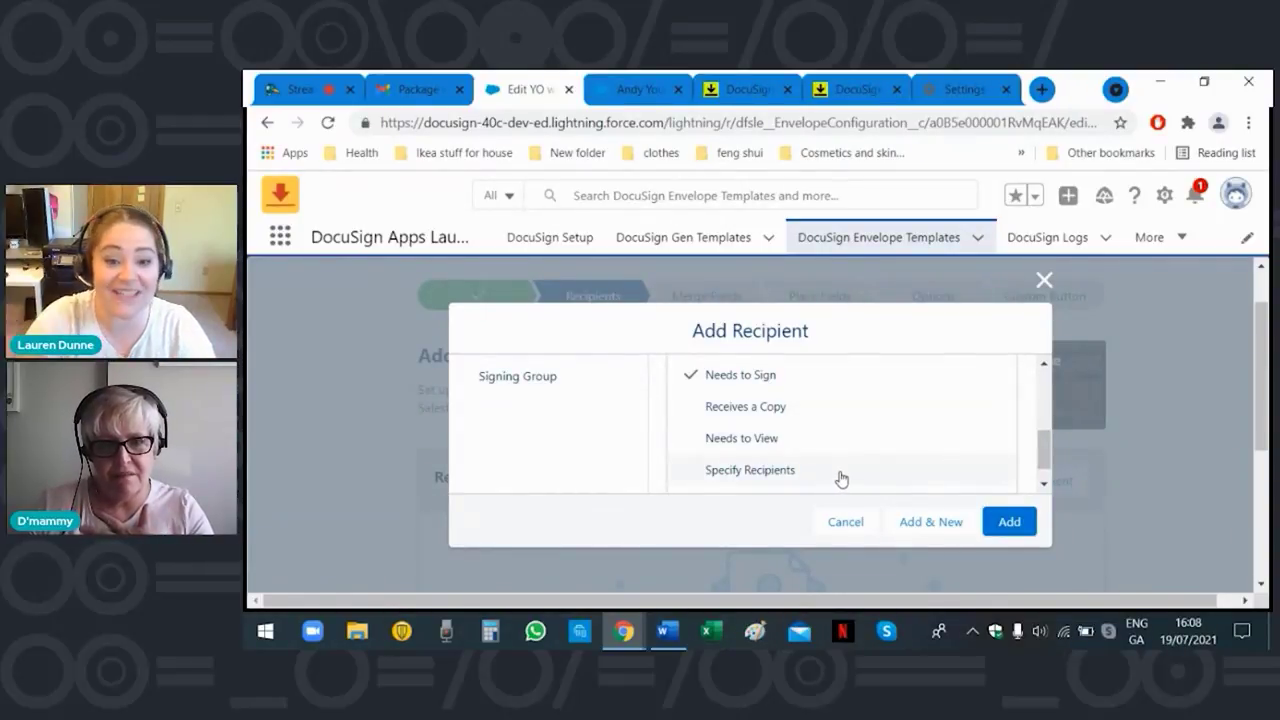
{"action": "scroll", "coordinate": [853, 467], "scroll_direction": "up", "scroll_amount": 1}
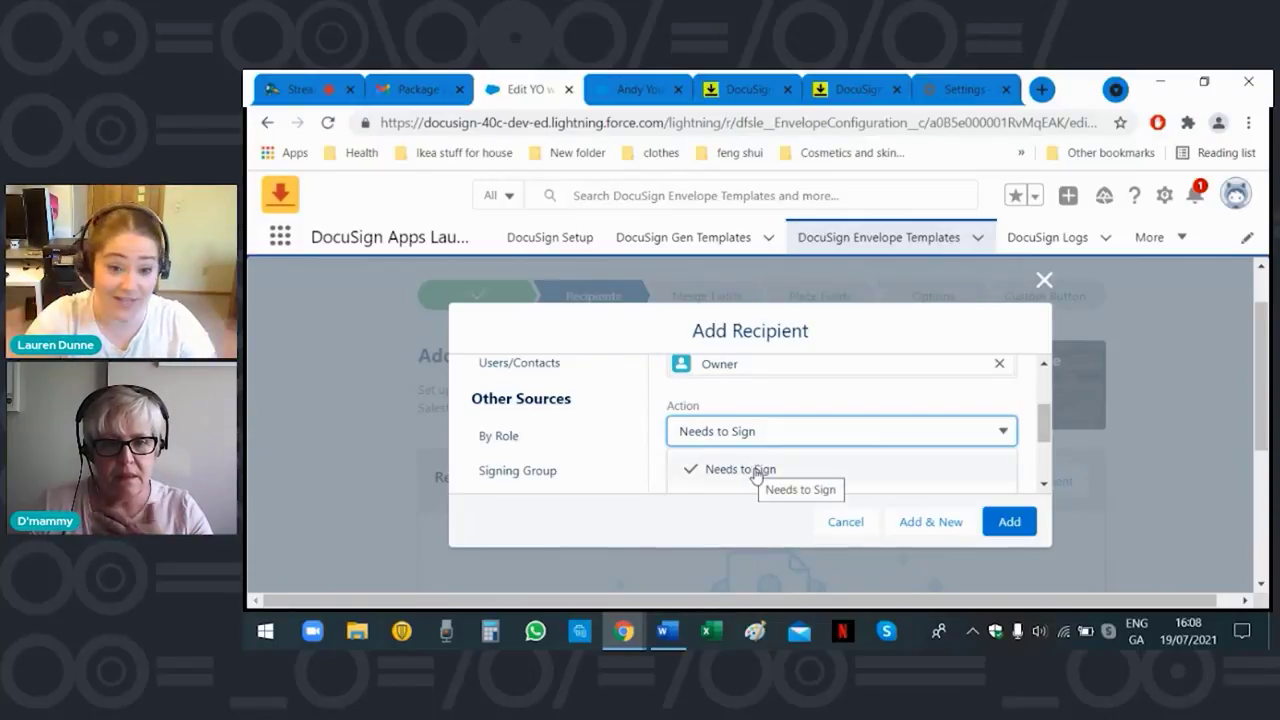
{"action": "scroll", "coordinate": [1045, 427], "scroll_direction": "down", "scroll_amount": 2}
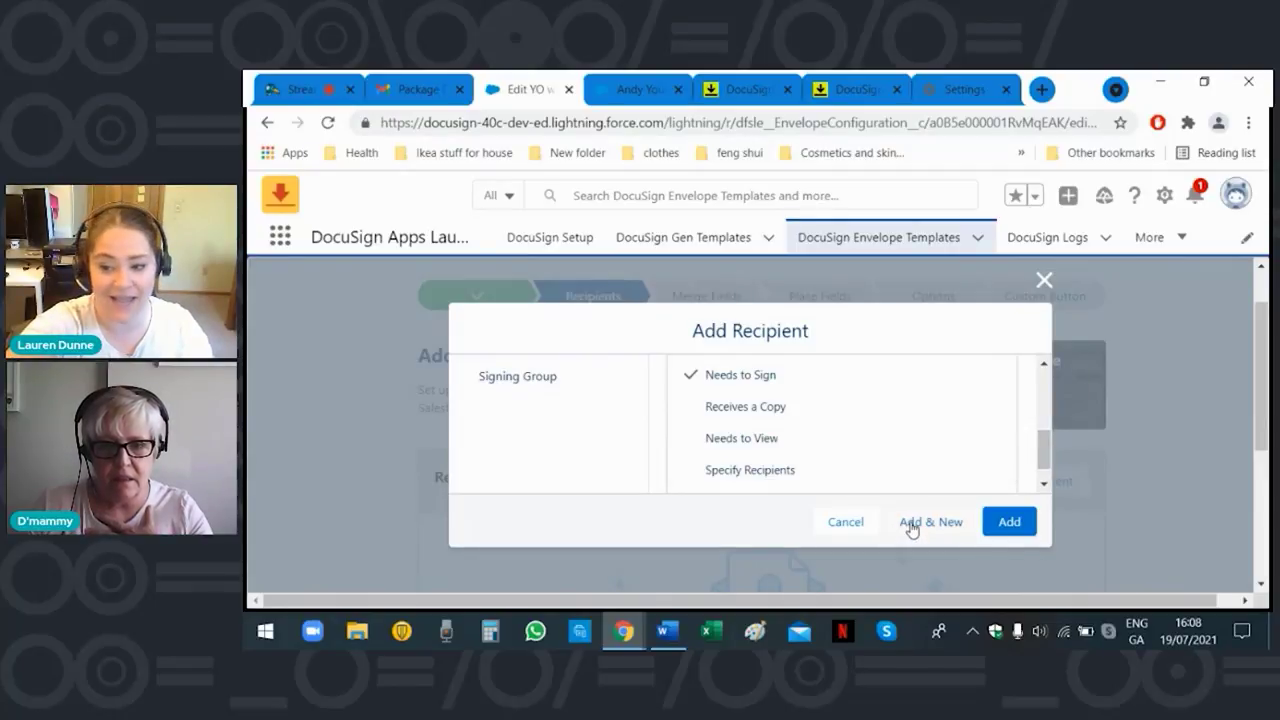
{"action": "left_click", "coordinate": [1009, 521]}
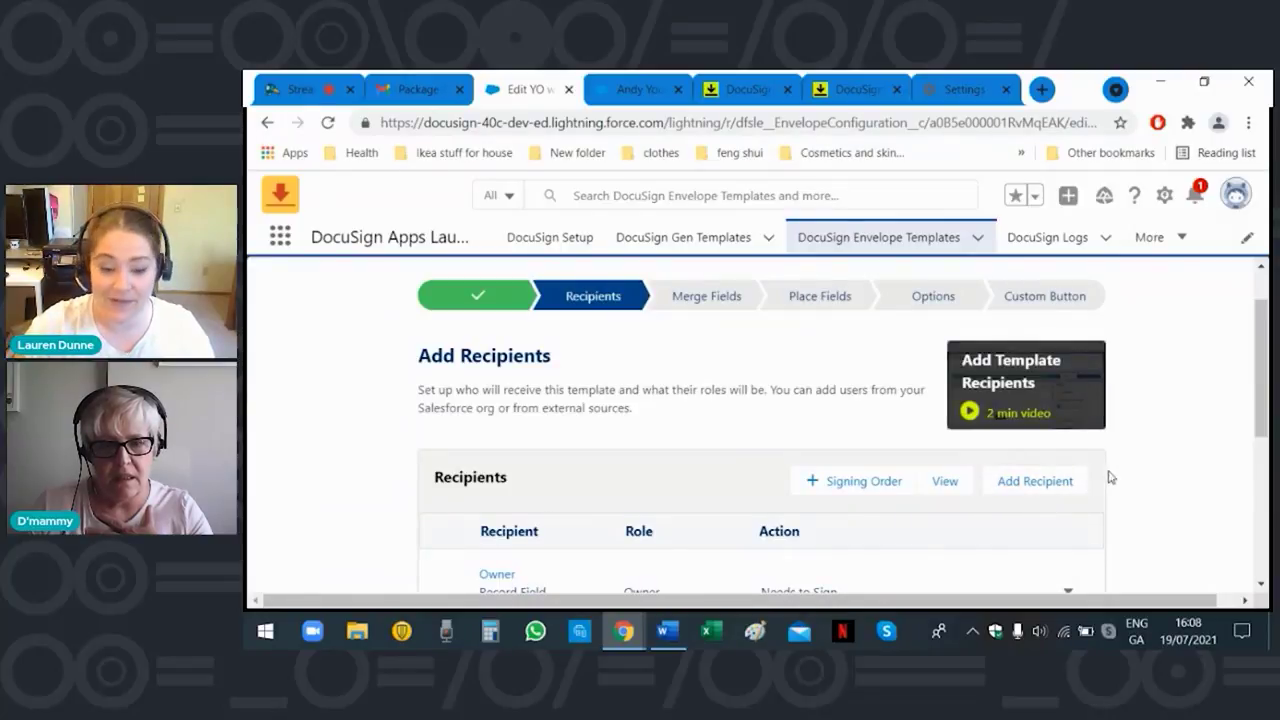
Review the recipient list and the message to all recipients, and continue to the template's Merge Fields section.
{"action": "scroll", "coordinate": [1129, 469], "scroll_direction": "down", "scroll_amount": 2}
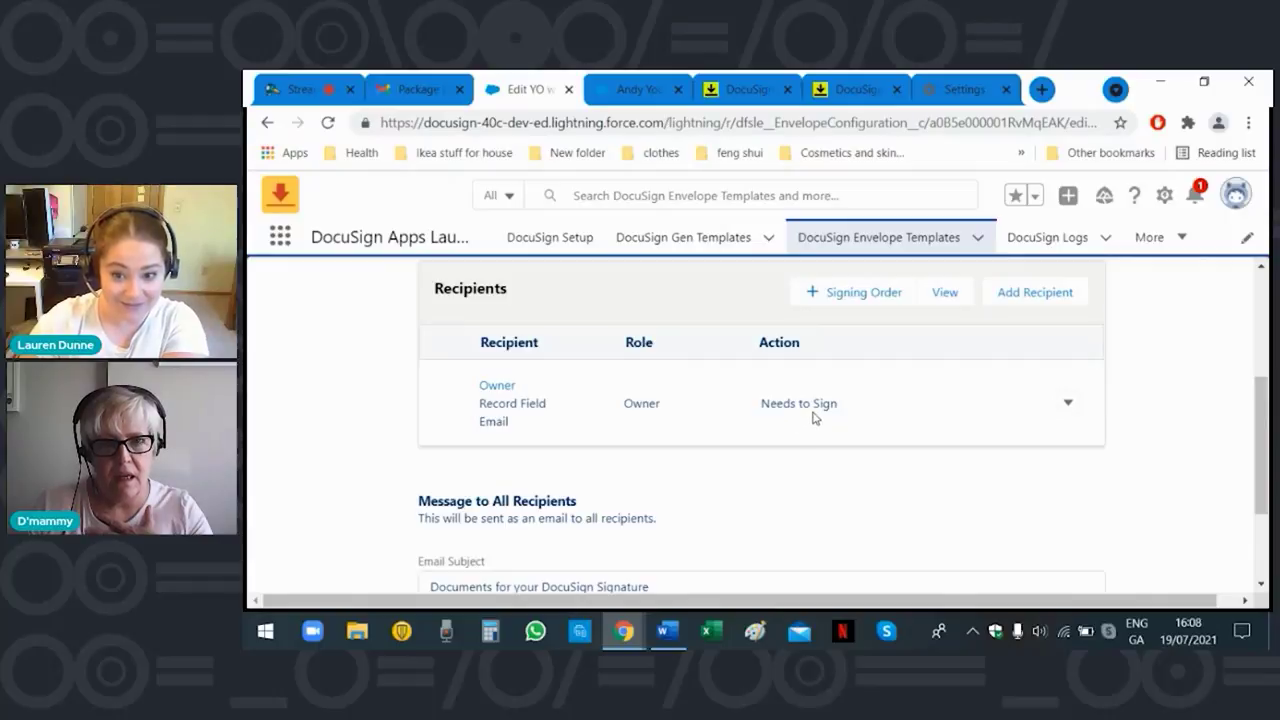
{"action": "scroll", "coordinate": [797, 517], "scroll_direction": "down", "scroll_amount": 2}
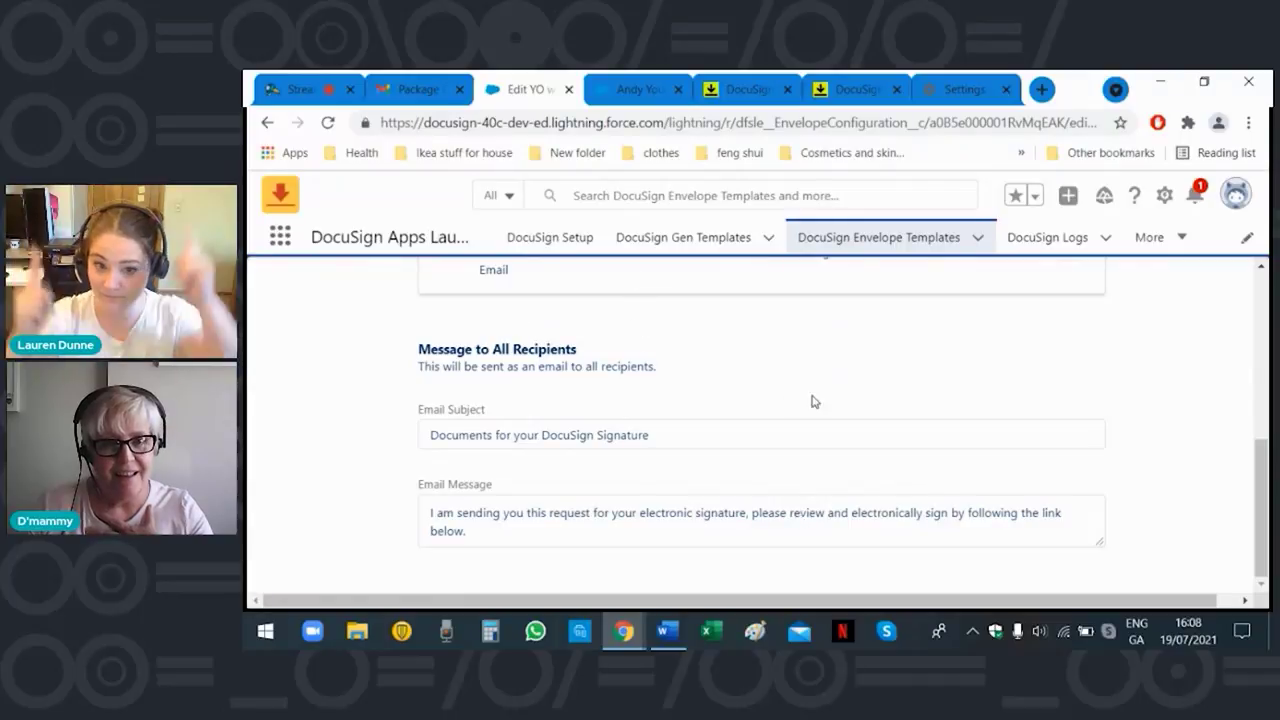
{"action": "scroll", "coordinate": [814, 400], "scroll_direction": "up", "scroll_amount": 5}
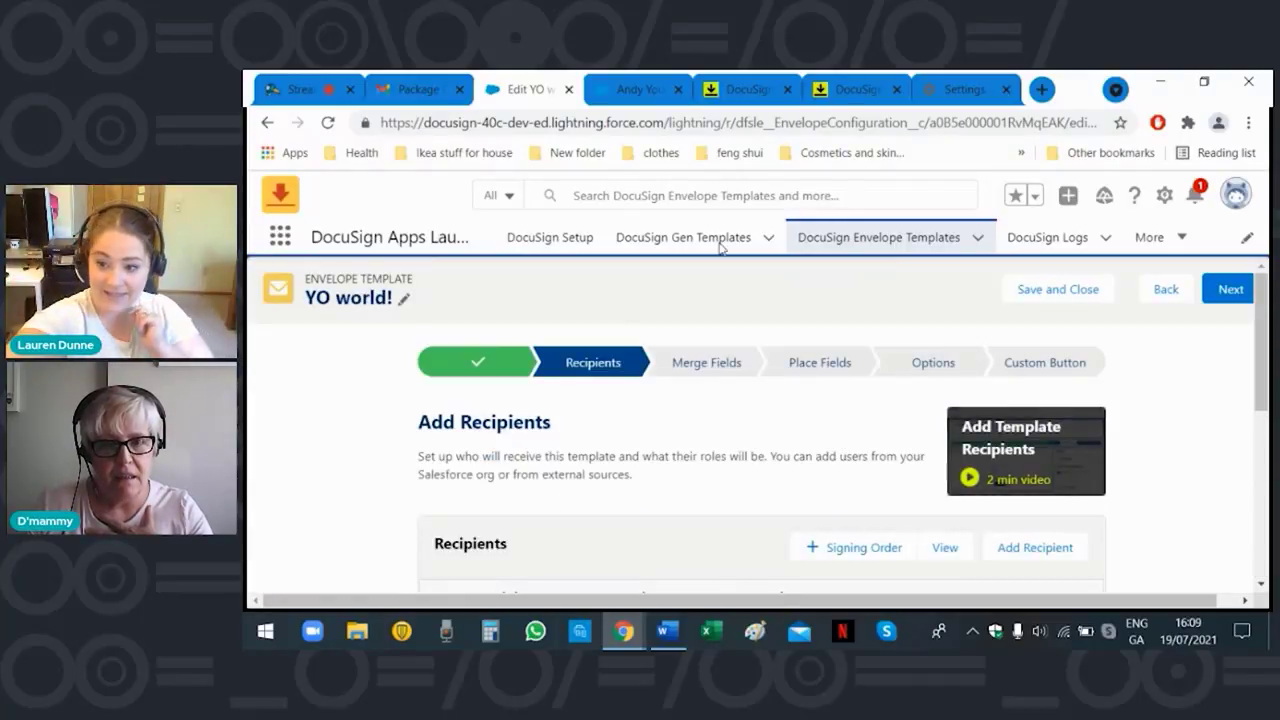
{"action": "left_click", "coordinate": [1229, 289]}
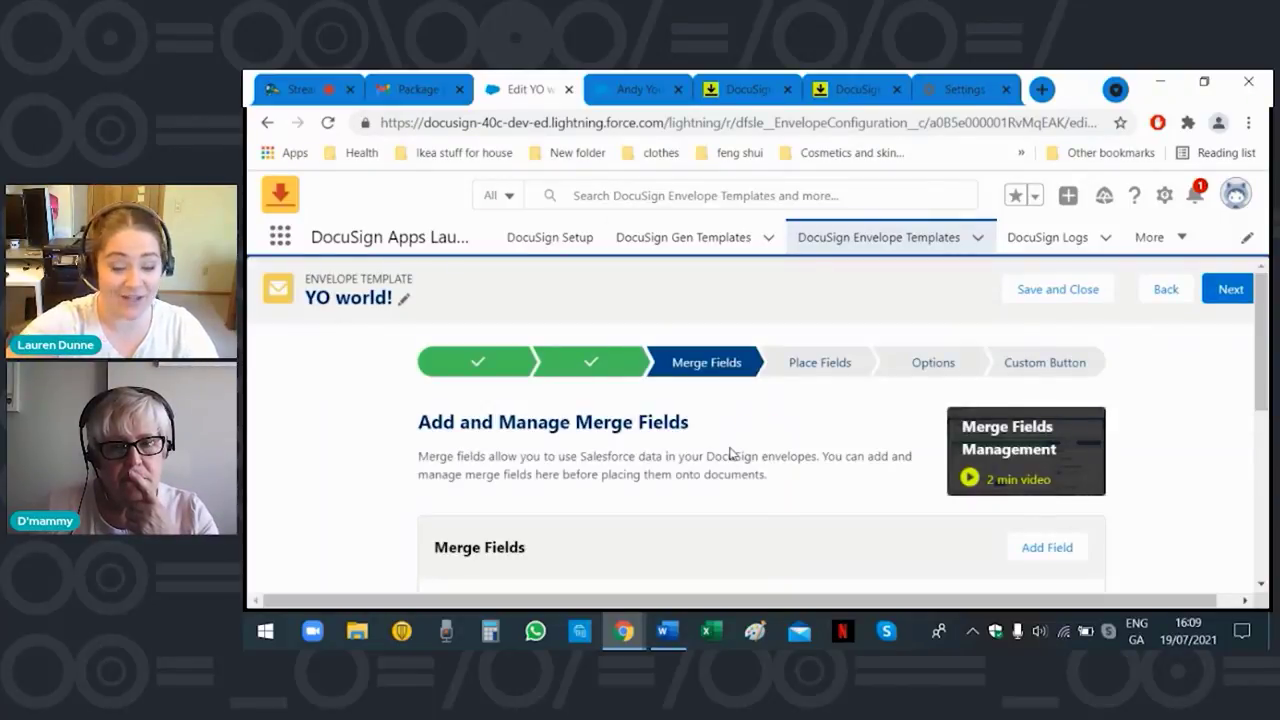
Open the form for adding a merge field and examine which Contact fields are available to choose from.
{"action": "scroll", "coordinate": [783, 436], "scroll_direction": "down", "scroll_amount": 1}
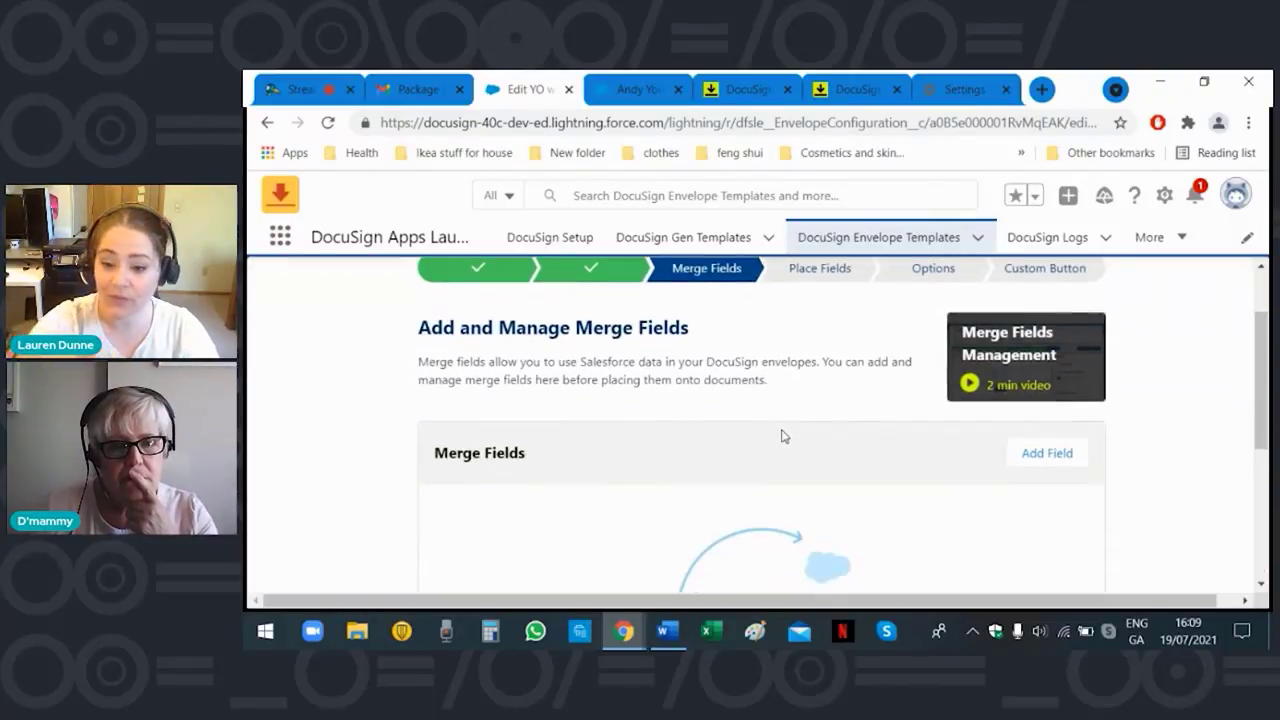
{"action": "scroll", "coordinate": [783, 436], "scroll_direction": "down", "scroll_amount": 1}
{"action": "scroll", "coordinate": [783, 436], "scroll_direction": "down", "scroll_amount": 1}
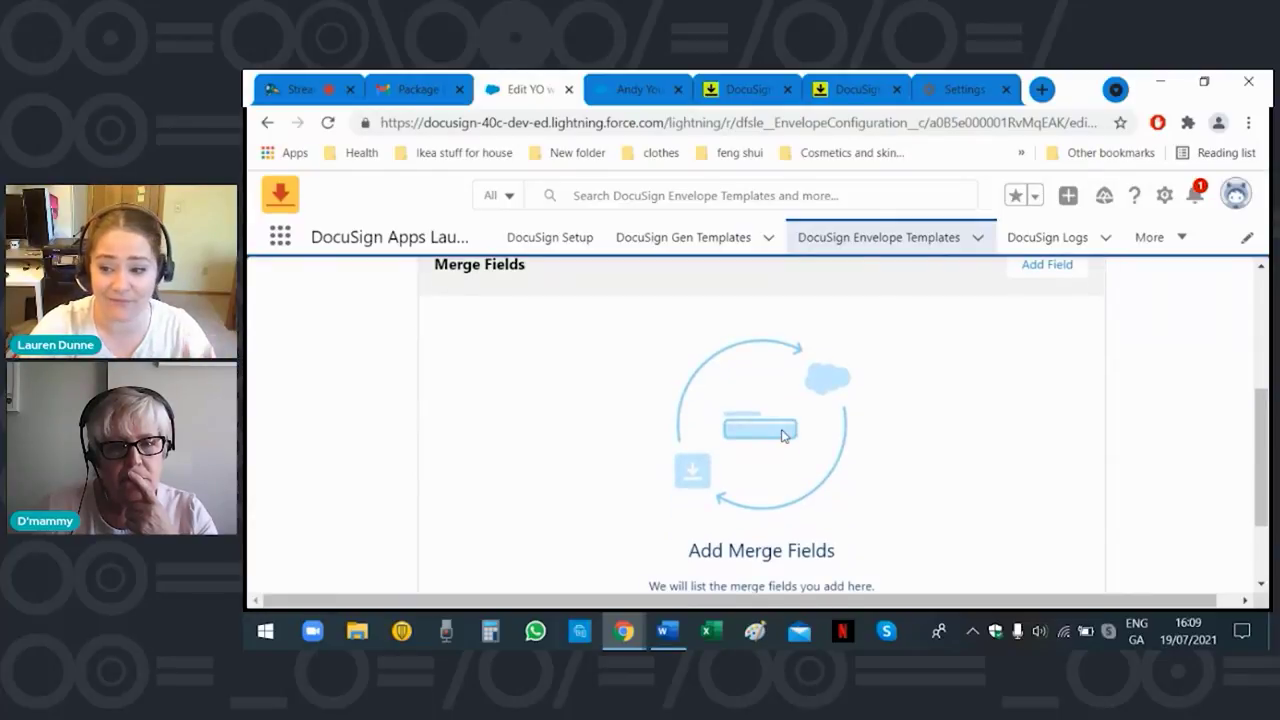
{"action": "left_click", "coordinate": [783, 436]}
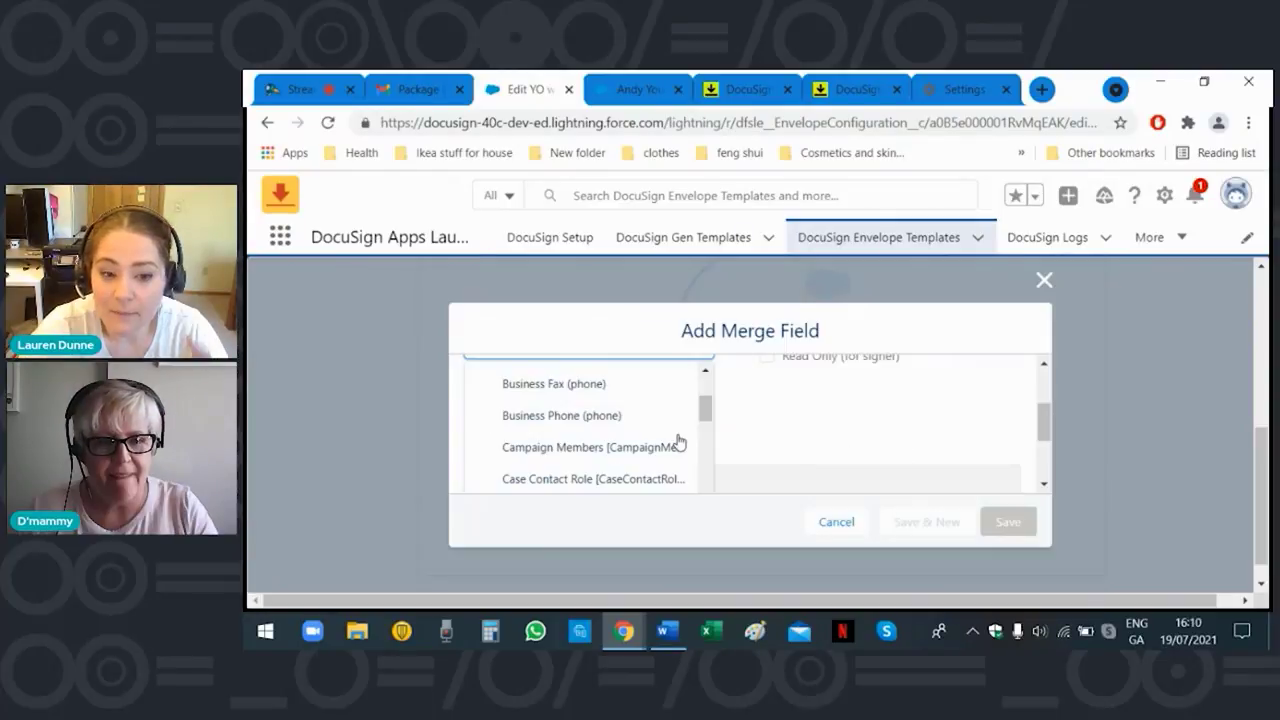
{"action": "scroll", "coordinate": [674, 443], "scroll_direction": "down", "scroll_amount": 3}
{"action": "scroll", "coordinate": [677, 441], "scroll_direction": "down", "scroll_amount": 5}
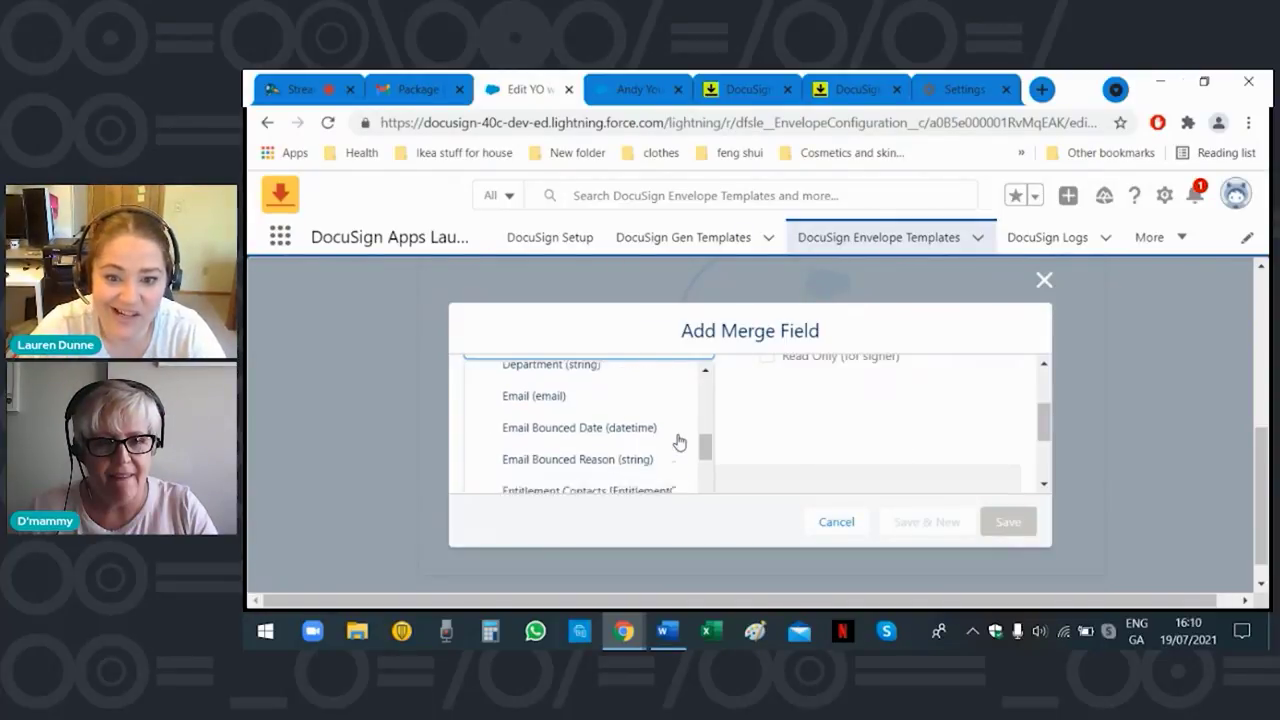
{"action": "scroll", "coordinate": [677, 441], "scroll_direction": "down", "scroll_amount": 5}
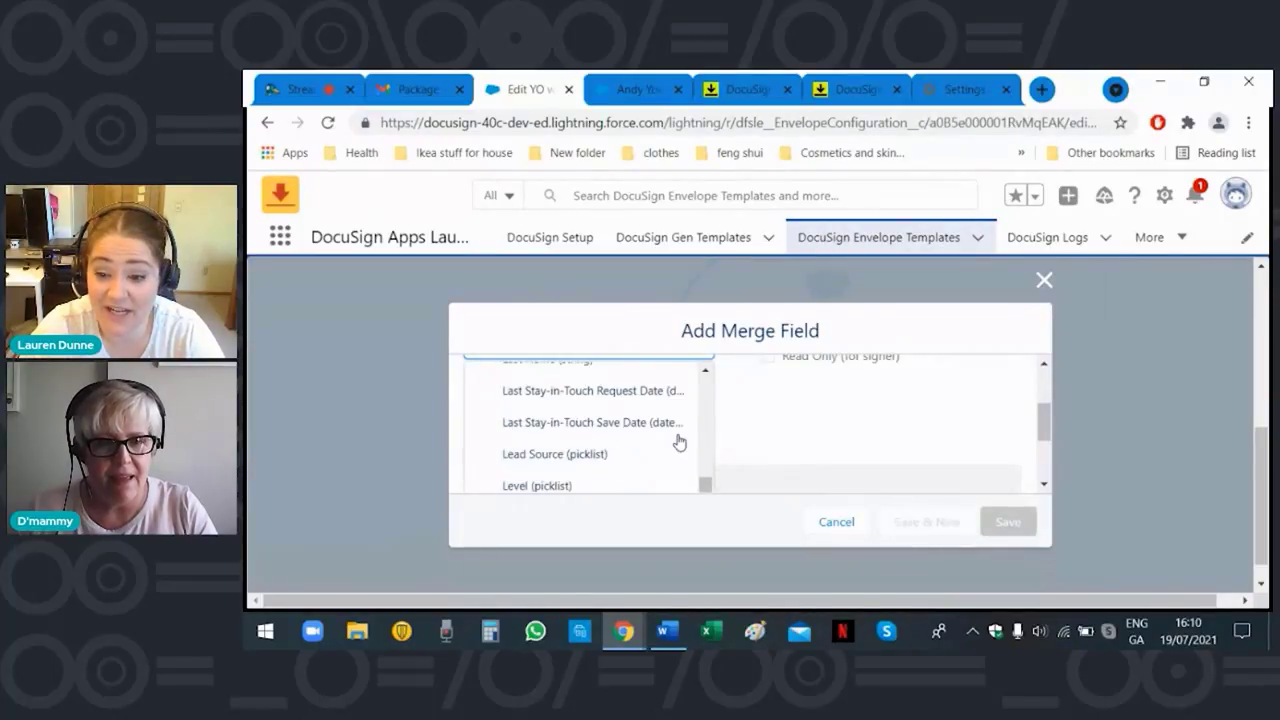
{"action": "scroll", "coordinate": [677, 441], "scroll_direction": "down", "scroll_amount": 5}
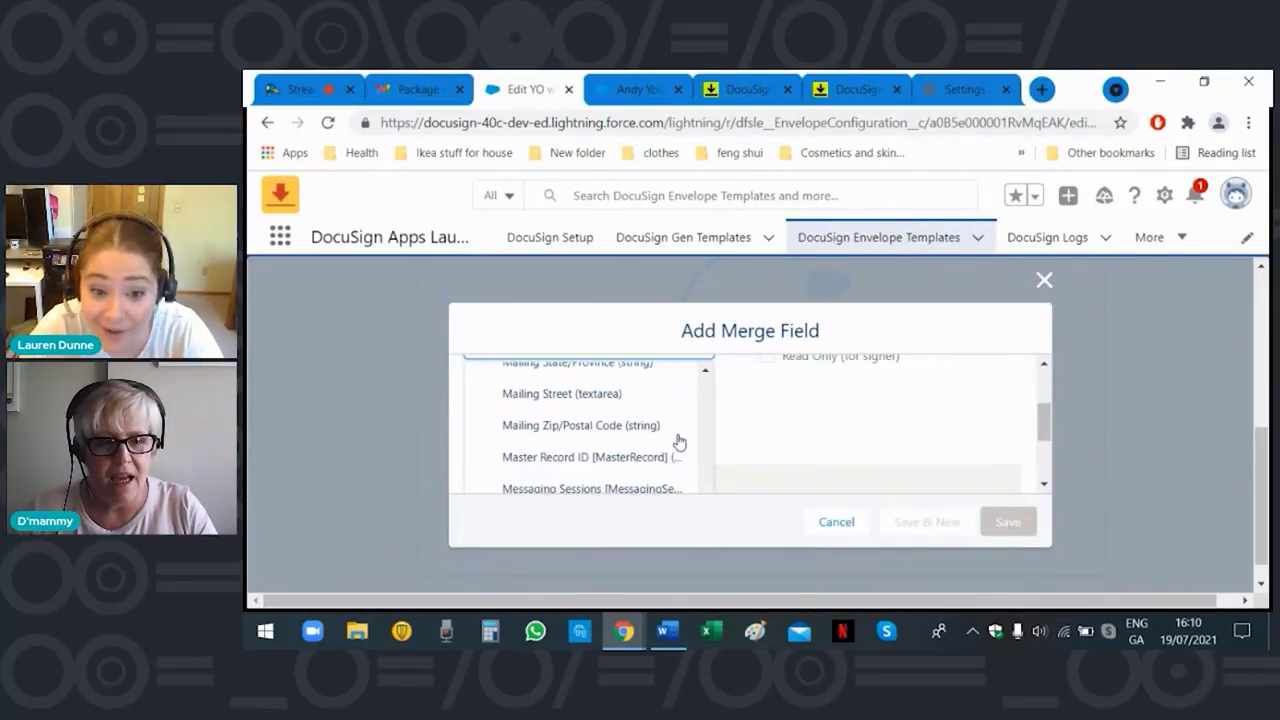
{"action": "scroll", "coordinate": [677, 441], "scroll_direction": "down", "scroll_amount": 5}
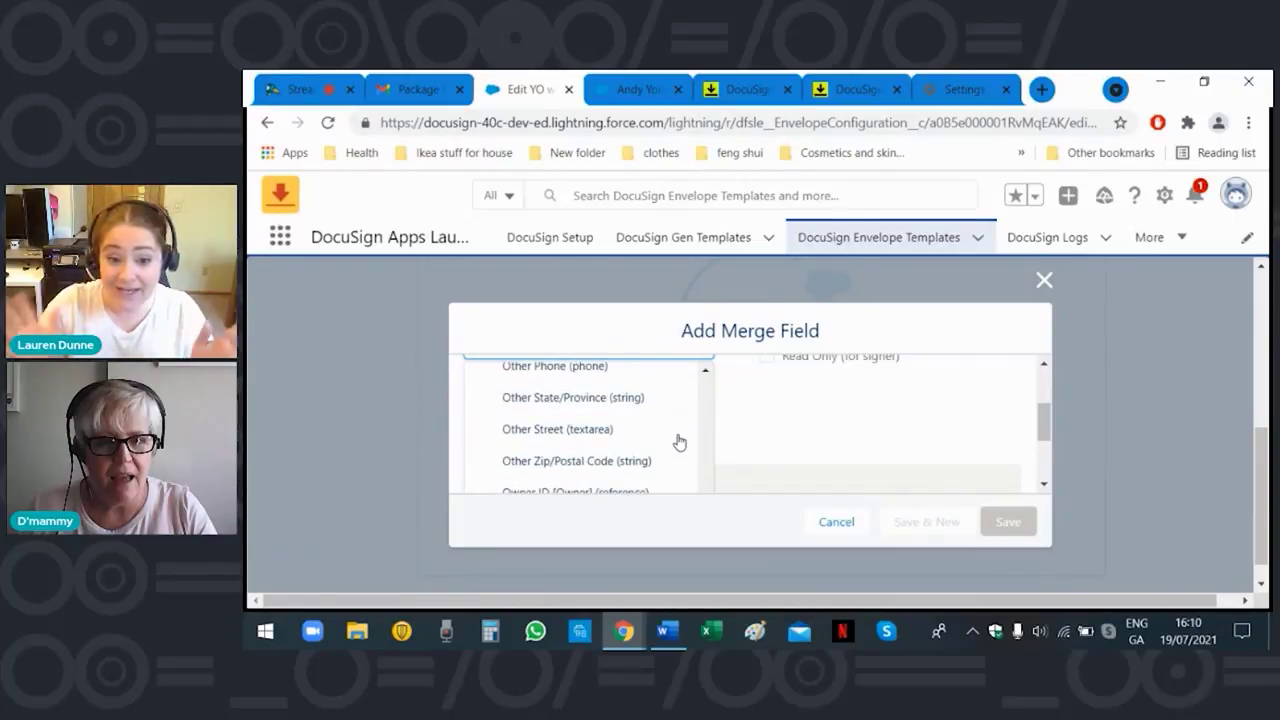
{"action": "scroll", "coordinate": [677, 441], "scroll_direction": "down", "scroll_amount": 2}
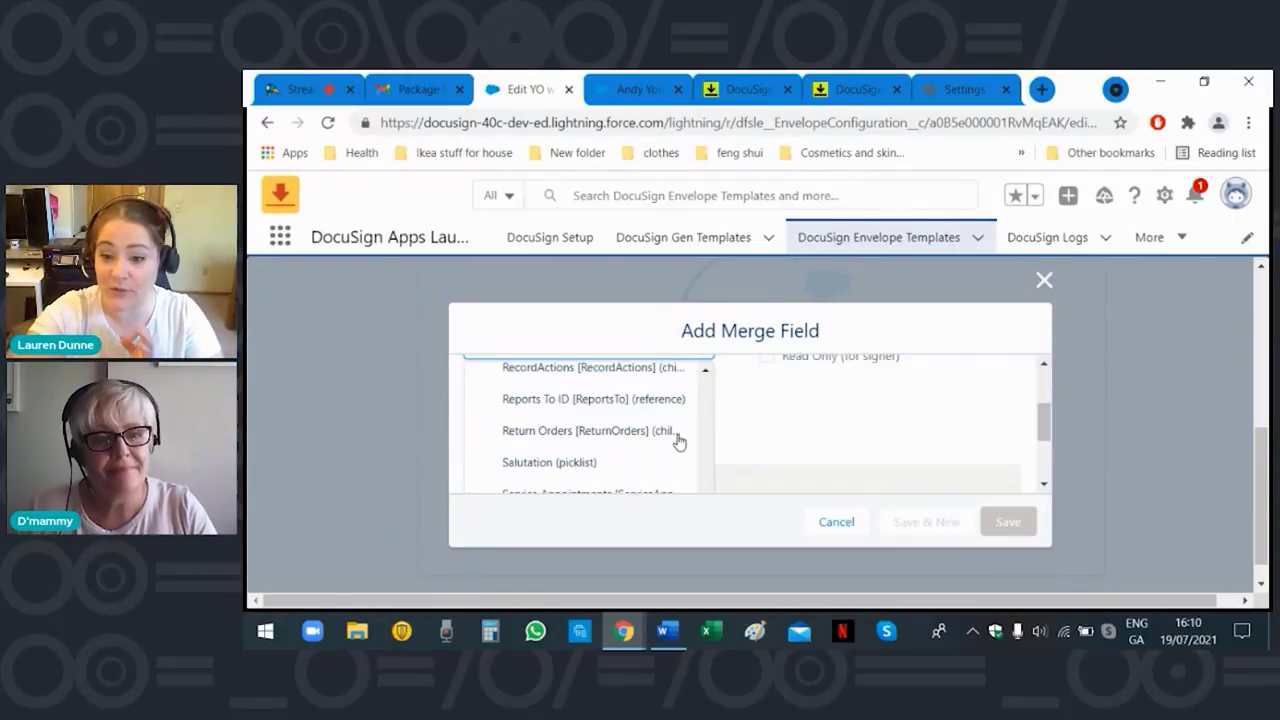
{"action": "scroll", "coordinate": [677, 441], "scroll_direction": "down", "scroll_amount": 2}
{"action": "scroll", "coordinate": [677, 441], "scroll_direction": "up", "scroll_amount": 10}
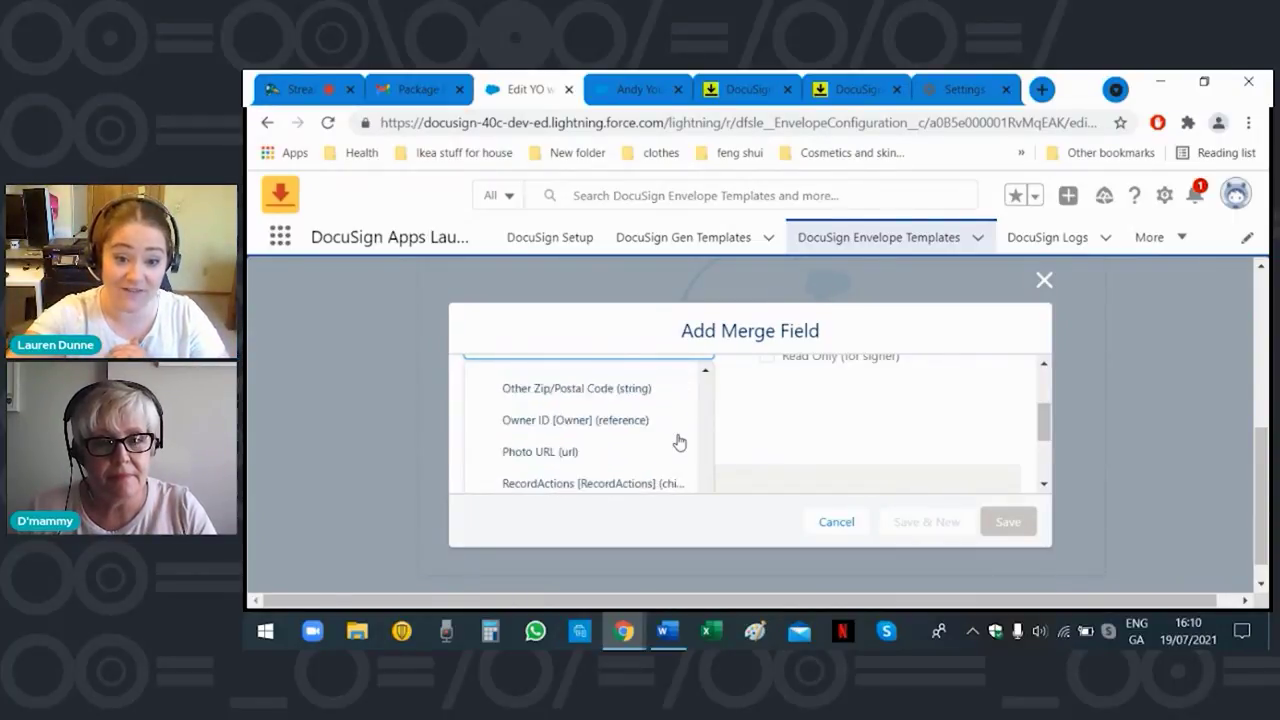
{"action": "scroll", "coordinate": [678, 441], "scroll_direction": "up", "scroll_amount": 15}
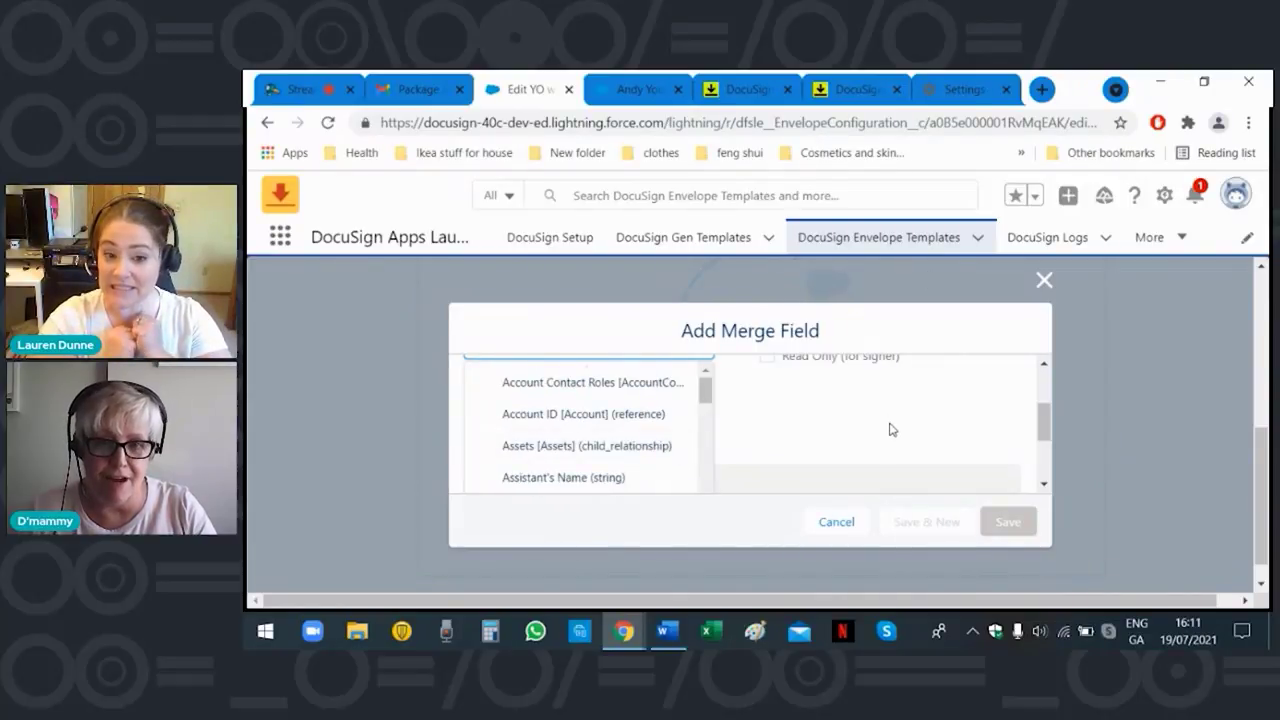
{"action": "left_click", "coordinate": [1045, 270]}
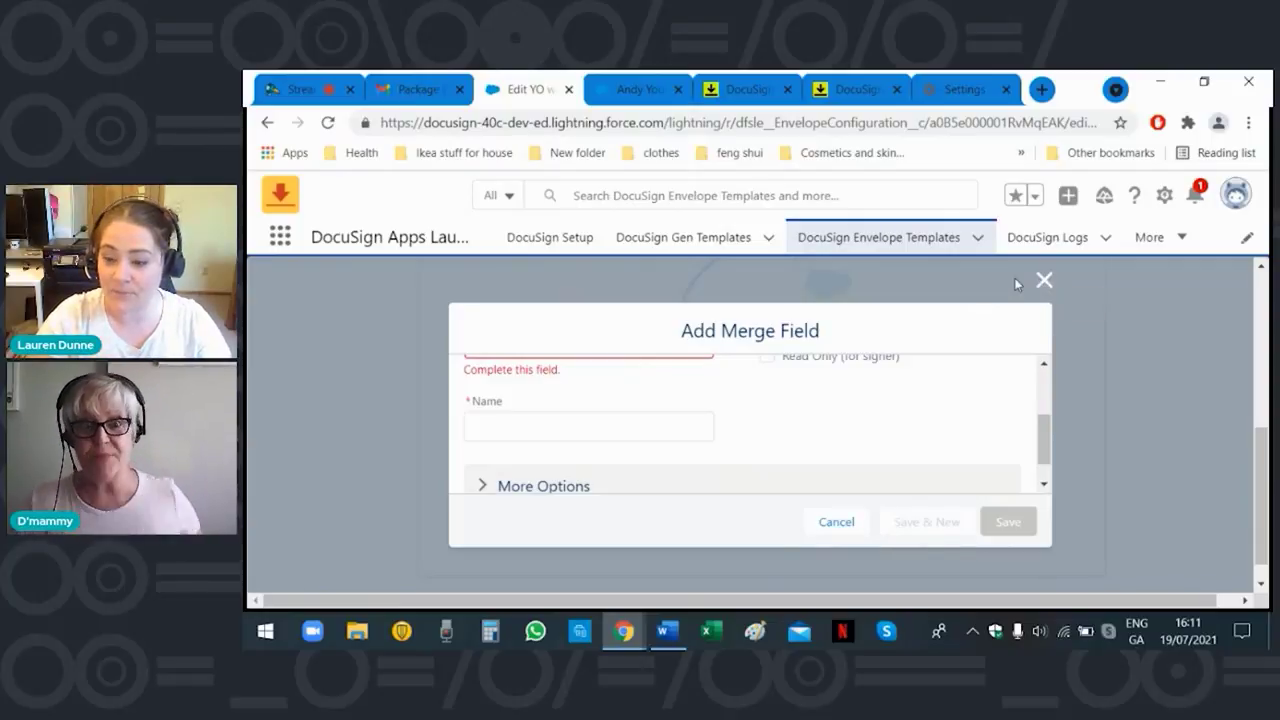
{"action": "scroll", "coordinate": [1014, 277], "scroll_direction": "up", "scroll_amount": 5}
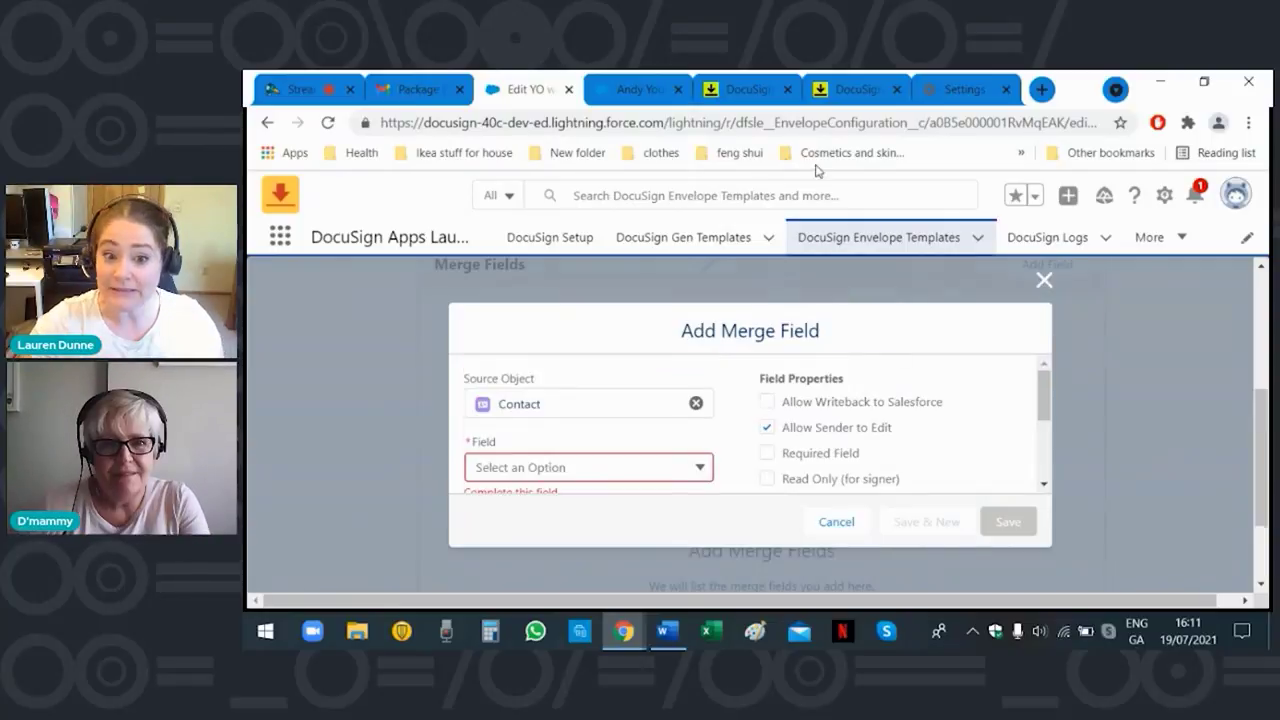
Close the contact record's browser tab and dismiss the merge field form without adding a field.
{"action": "left_click", "coordinate": [680, 91]}
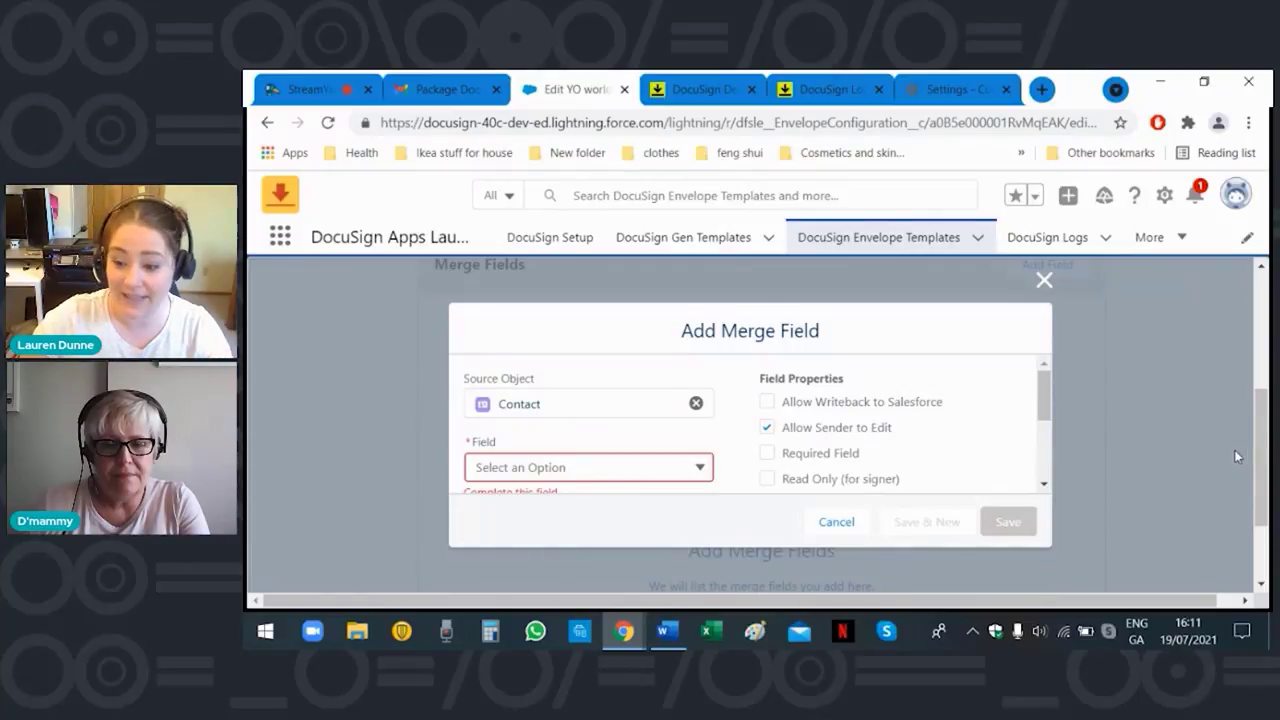
{"action": "left_click", "coordinate": [1044, 280]}
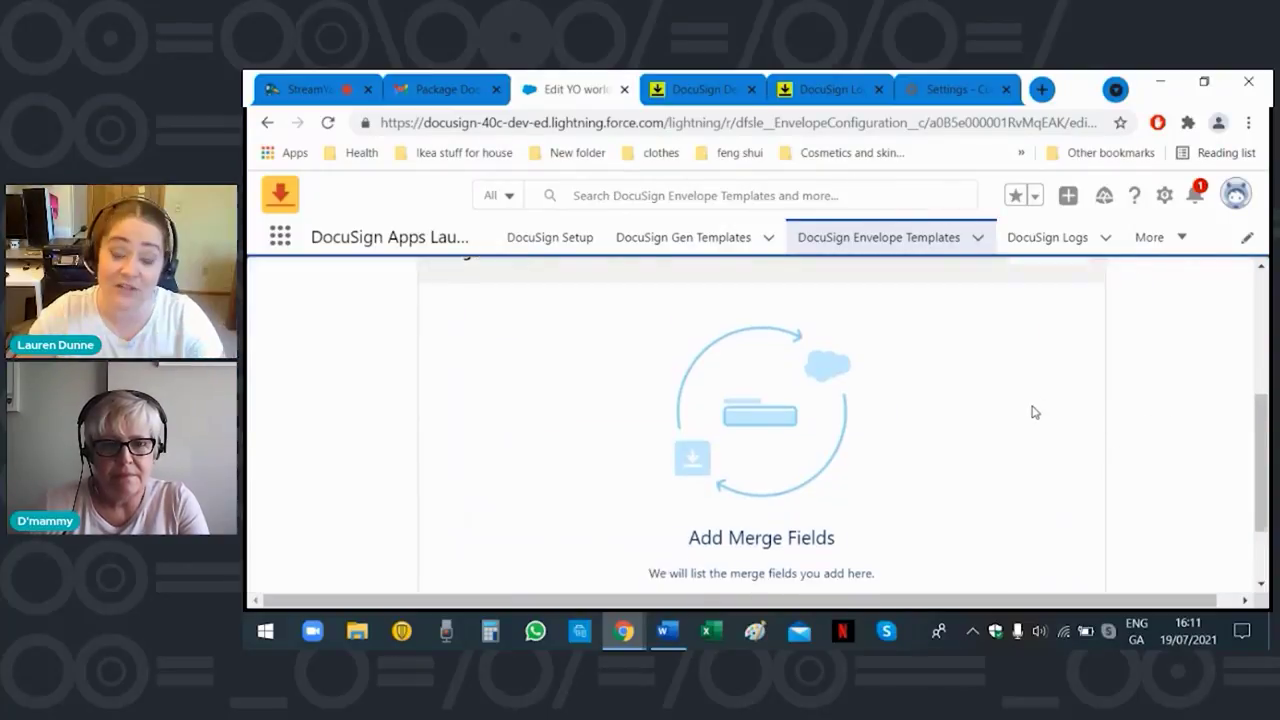
{"action": "scroll", "coordinate": [1035, 412], "scroll_direction": "up", "scroll_amount": 3}
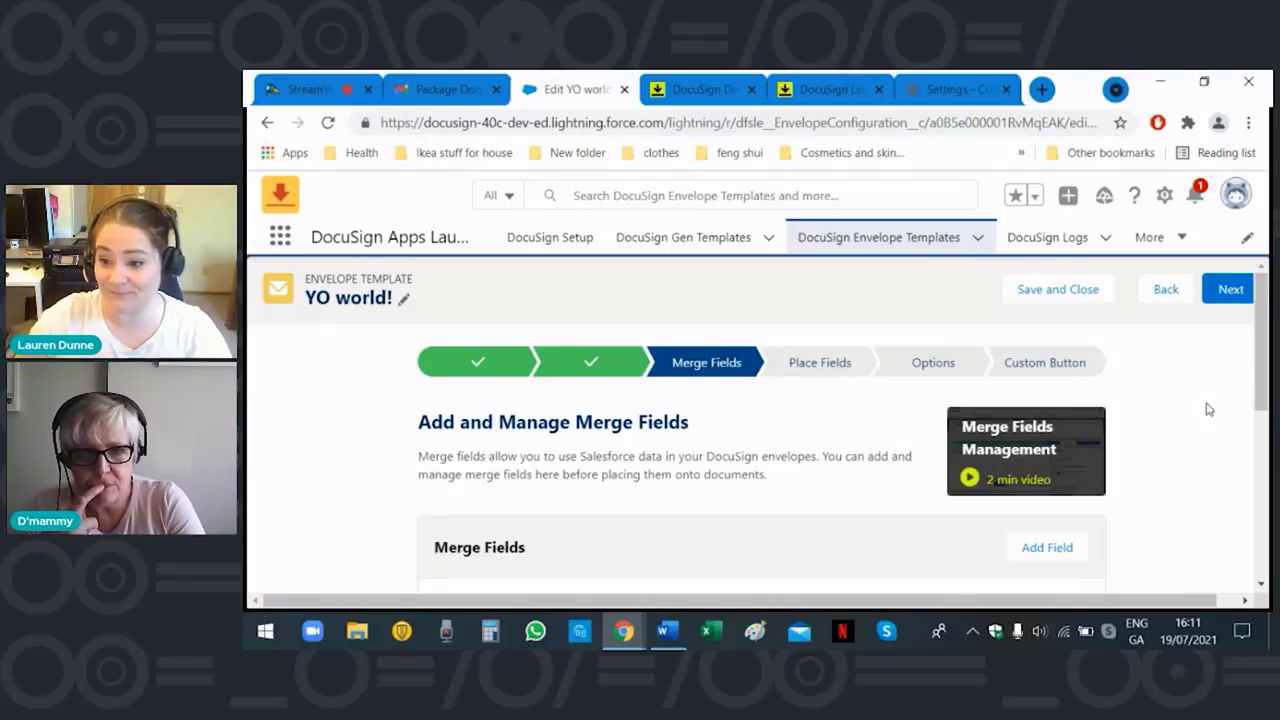
Continue to Place Fields and place a Signature field for Owner between "Lots of love and kisses" and "Mammy" in the letter.
{"action": "left_click", "coordinate": [1230, 289]}
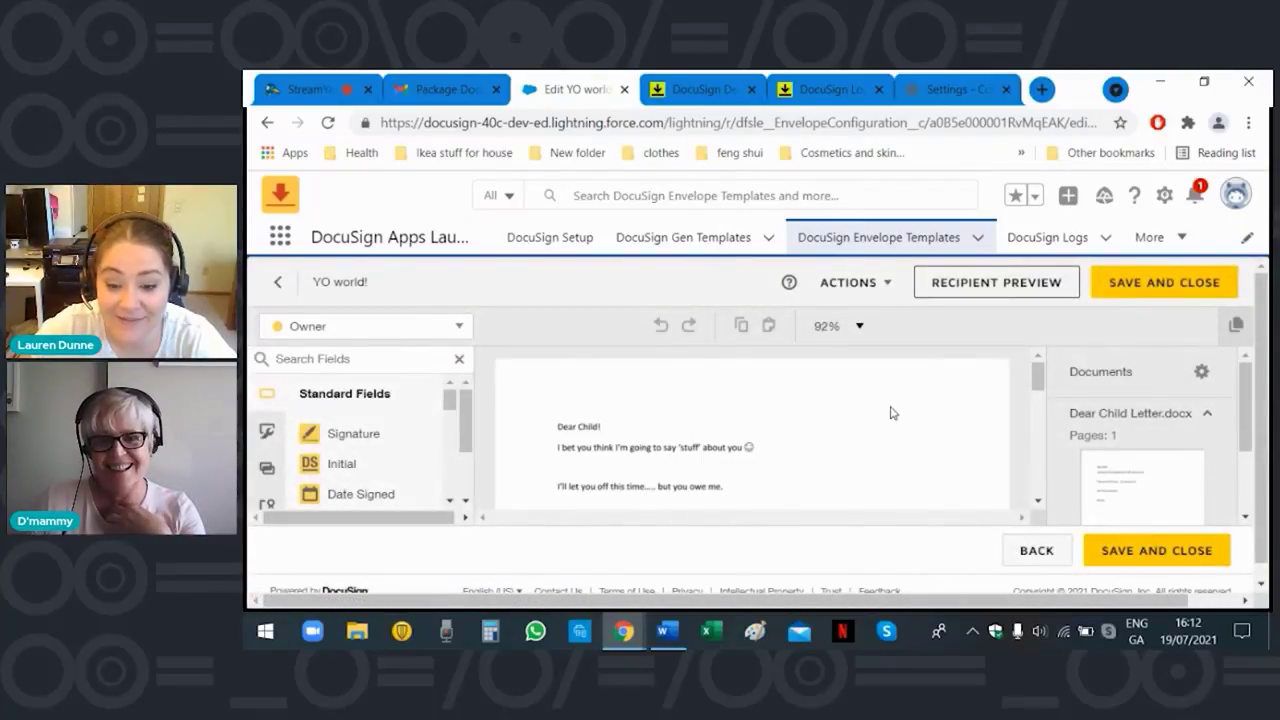
{"action": "scroll", "coordinate": [892, 412], "scroll_direction": "down", "scroll_amount": 2}
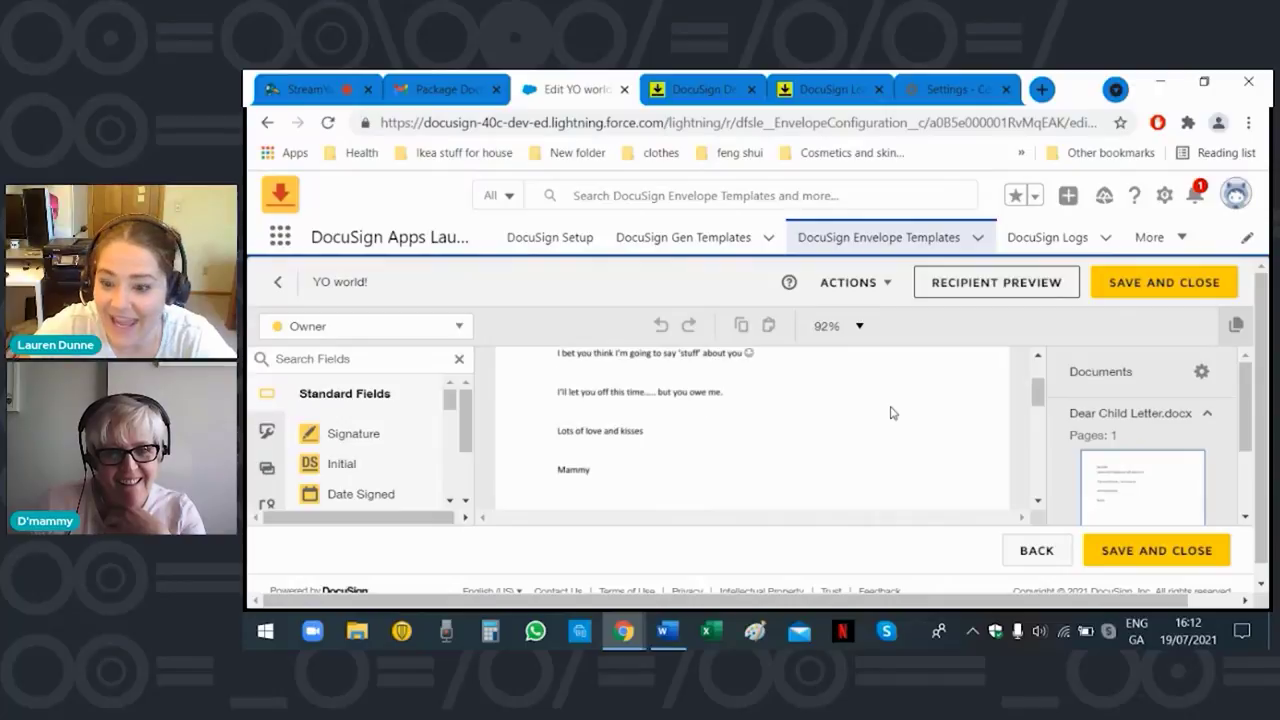
{"action": "scroll", "coordinate": [892, 412], "scroll_direction": "up", "scroll_amount": 2}
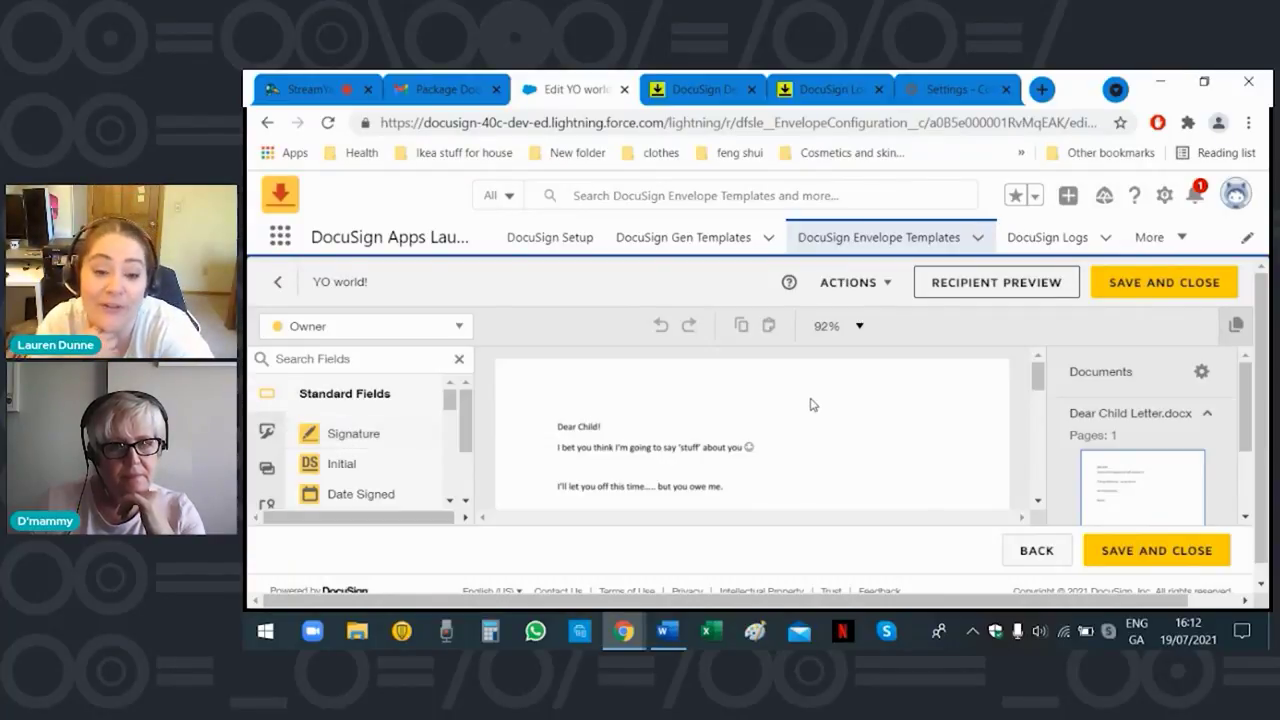
{"action": "scroll", "coordinate": [811, 403], "scroll_direction": "down", "scroll_amount": 2}
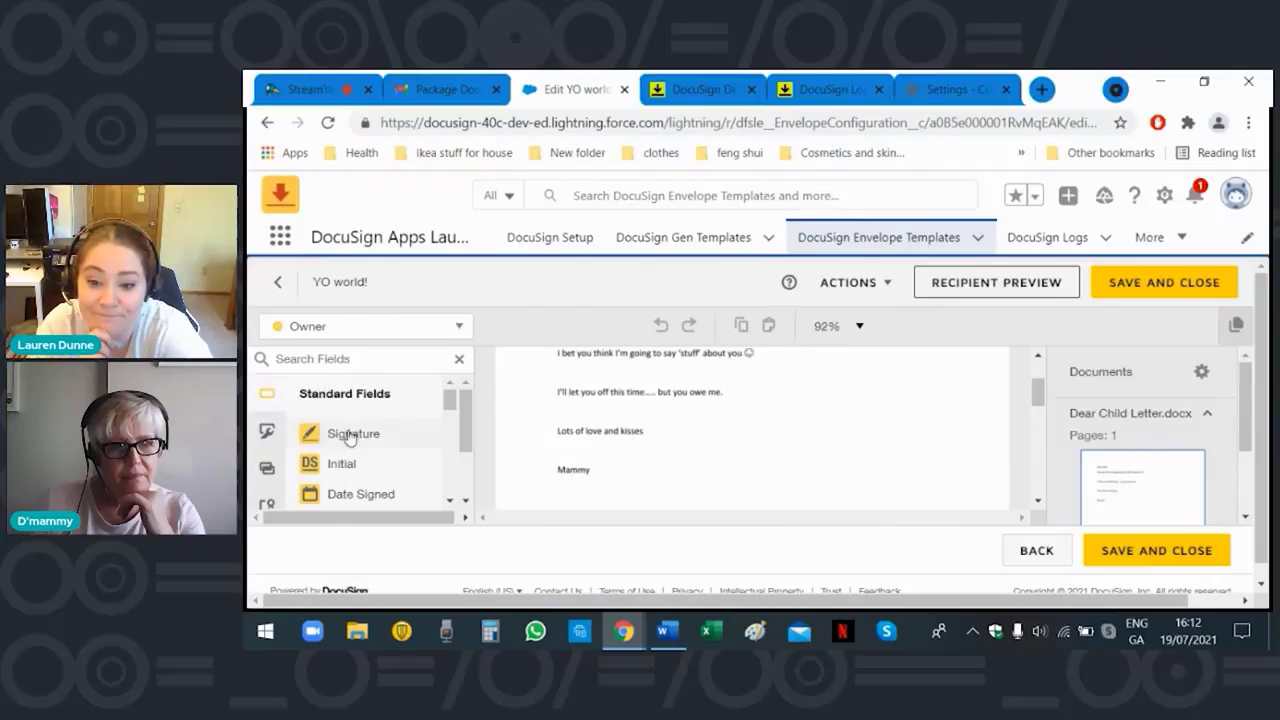
{"action": "mouse_move", "coordinate": [363, 432]}
{"action": "left_mouse_down"}
{"action": "mouse_move", "coordinate": [350, 443]}
{"action": "mouse_move", "coordinate": [505, 468]}
{"action": "mouse_move", "coordinate": [564, 457]}
{"action": "left_mouse_up"}
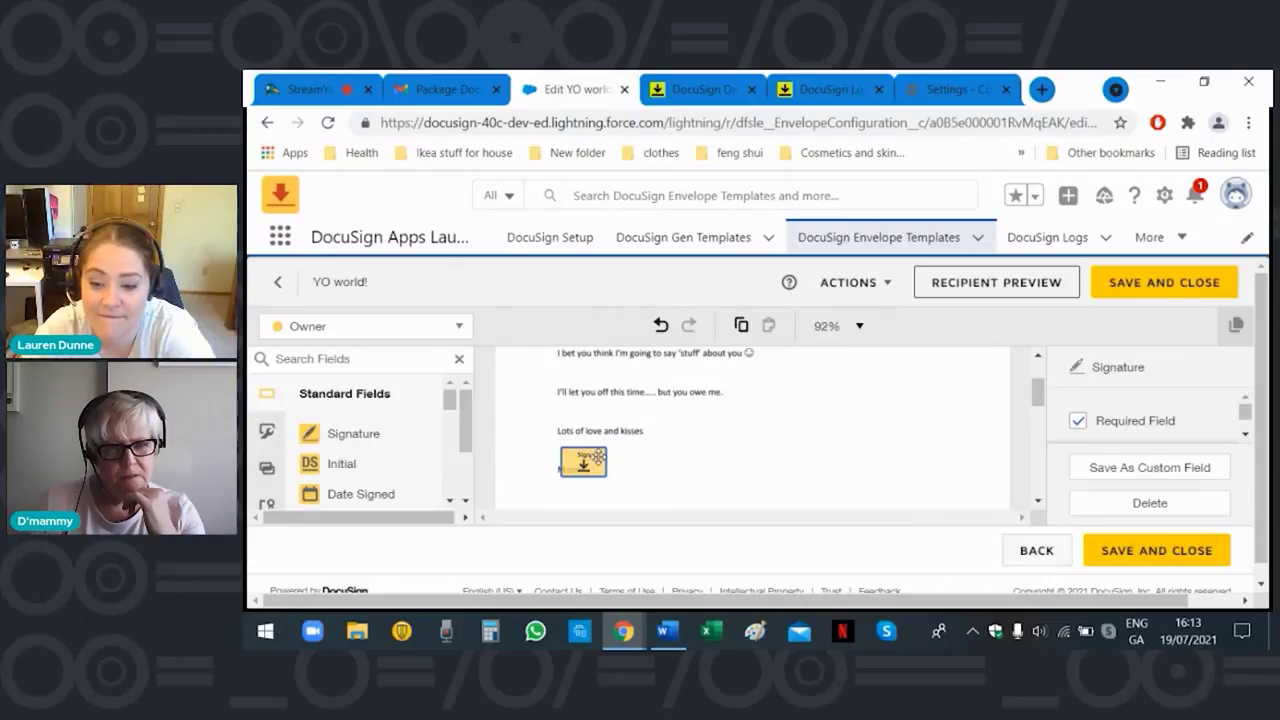
{"action": "mouse_move", "coordinate": [598, 457]}
{"action": "left_mouse_down"}
{"action": "mouse_move", "coordinate": [594, 436]}
{"action": "mouse_move", "coordinate": [592, 473]}
{"action": "left_mouse_up"}
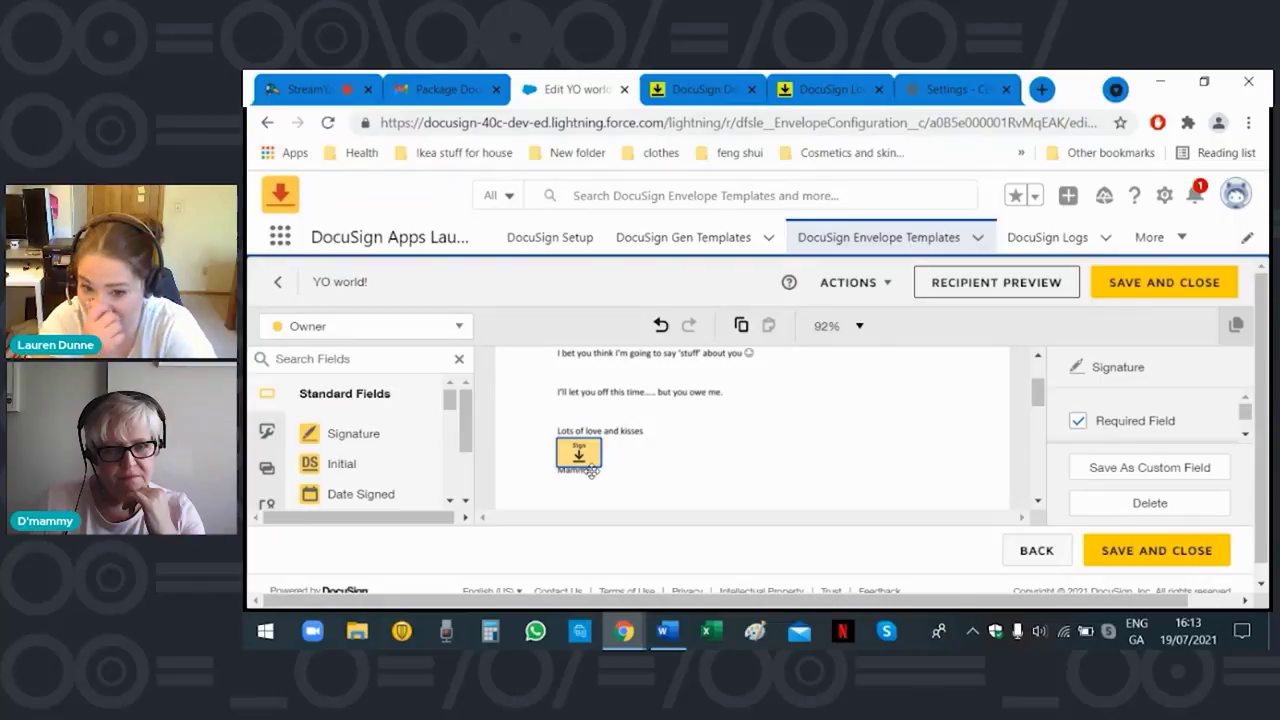
{"action": "left_click", "coordinate": [716, 478]}
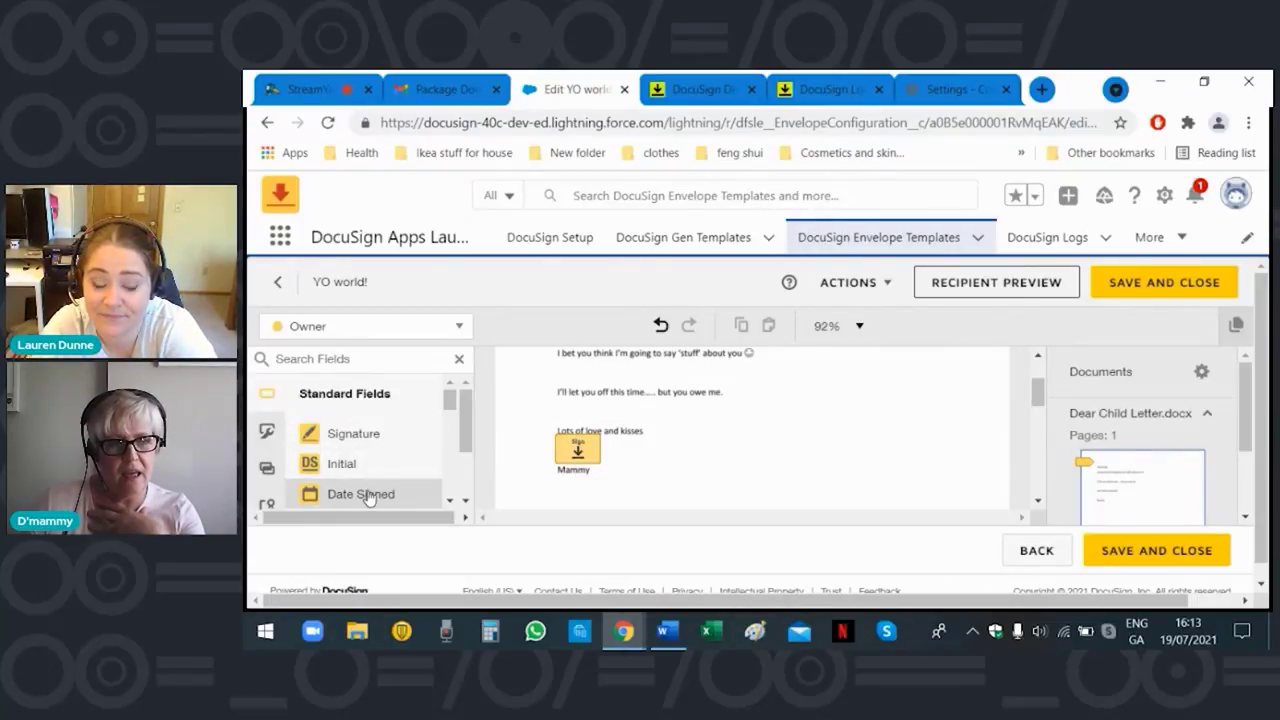
Place a Date Signed field for Owner just beneath "Mammy" and check the field placement in the letter.
{"action": "left_click_drag", "start_coordinate": [368, 496], "coordinate": [558, 494]}
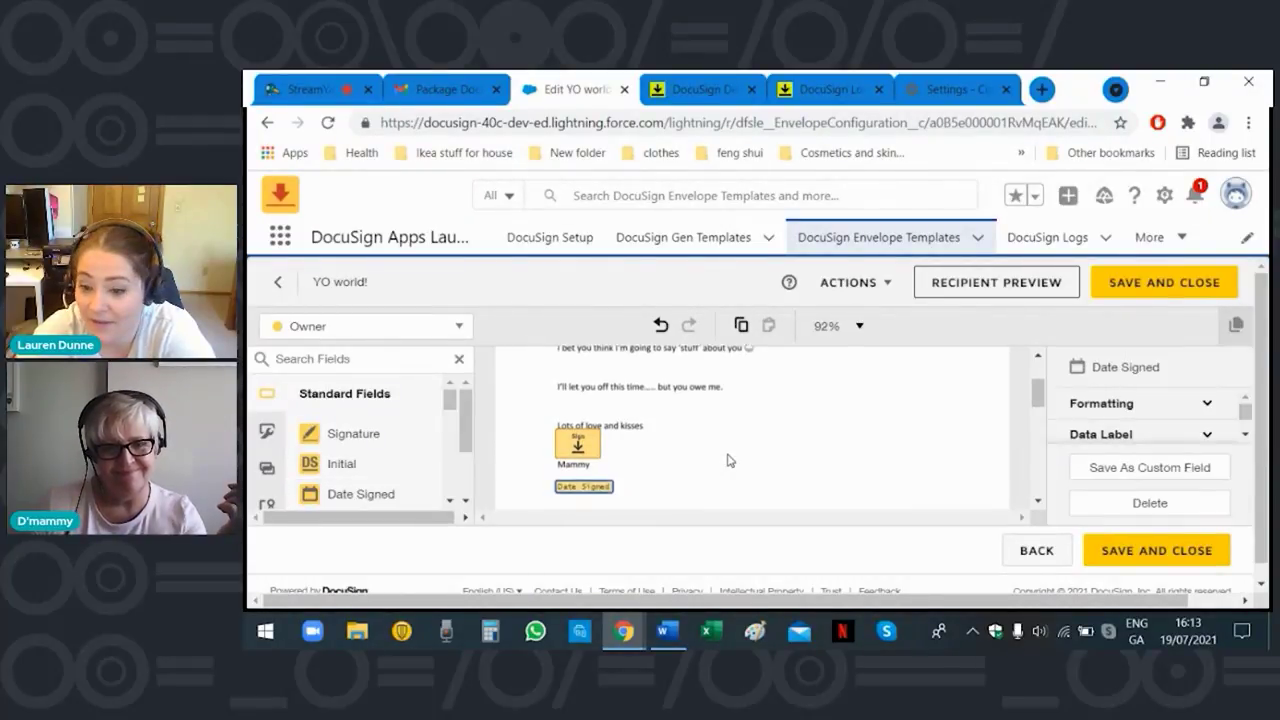
{"action": "scroll", "coordinate": [728, 460], "scroll_direction": "down", "scroll_amount": 1}
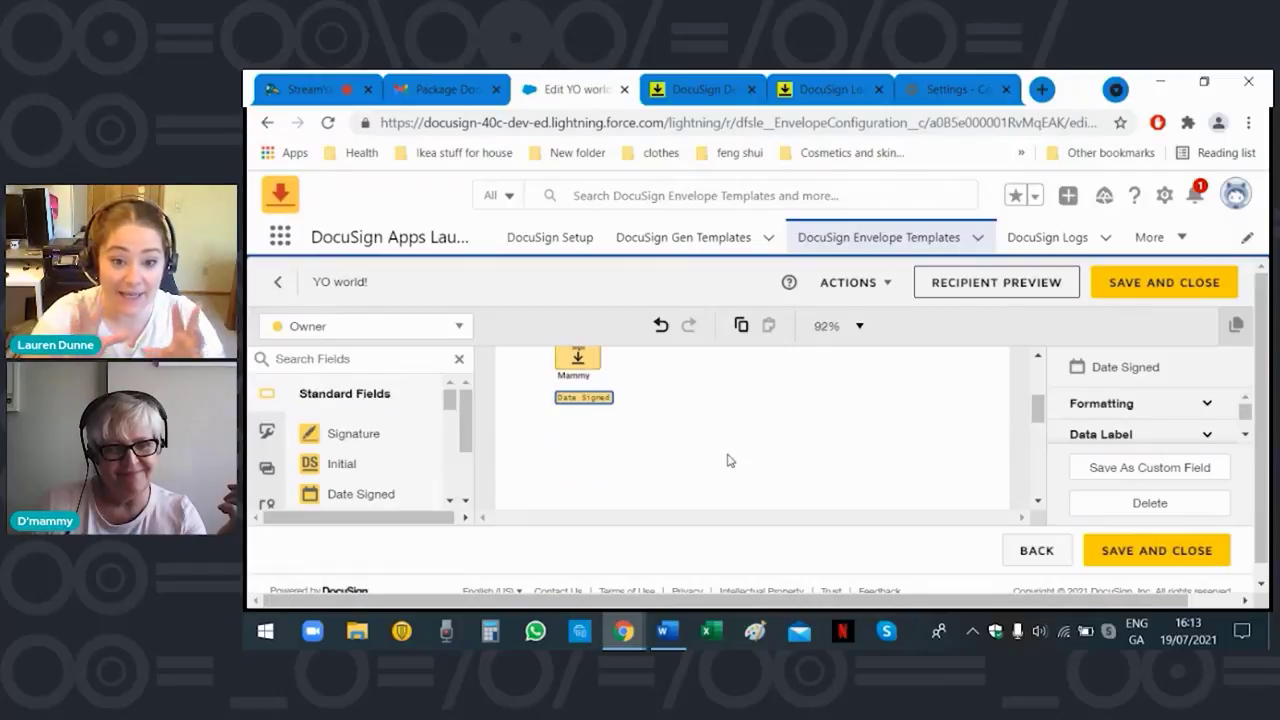
{"action": "scroll", "coordinate": [728, 460], "scroll_direction": "up", "scroll_amount": 2}
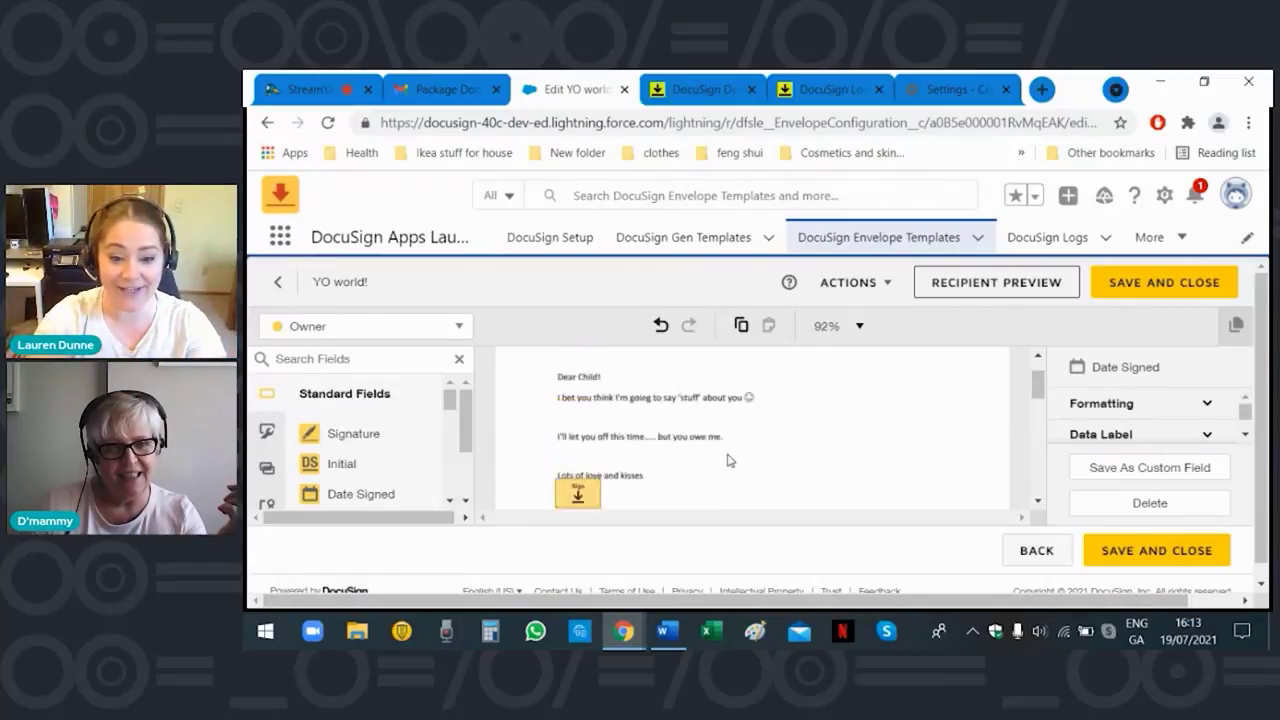
{"action": "scroll", "coordinate": [728, 460], "scroll_direction": "down", "scroll_amount": 2}
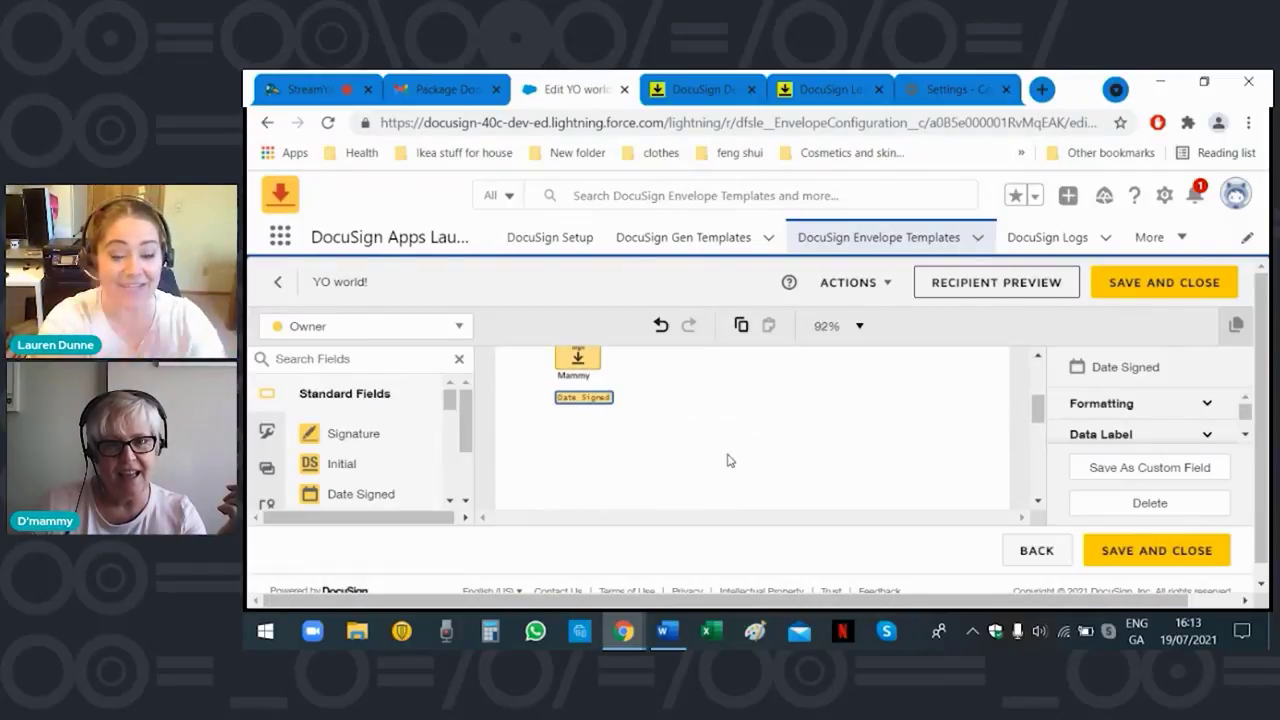
{"action": "scroll", "coordinate": [728, 460], "scroll_direction": "up", "scroll_amount": 1}
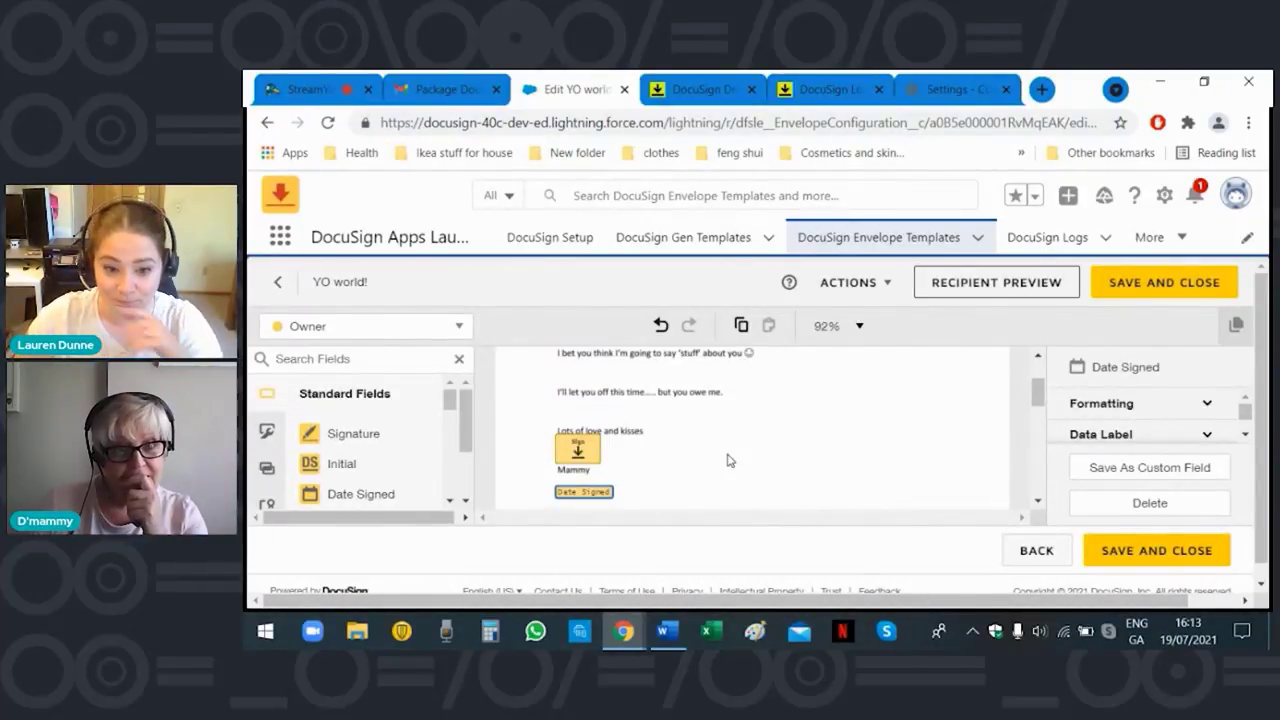
{"action": "scroll", "coordinate": [715, 462], "scroll_direction": "down", "scroll_amount": 1}
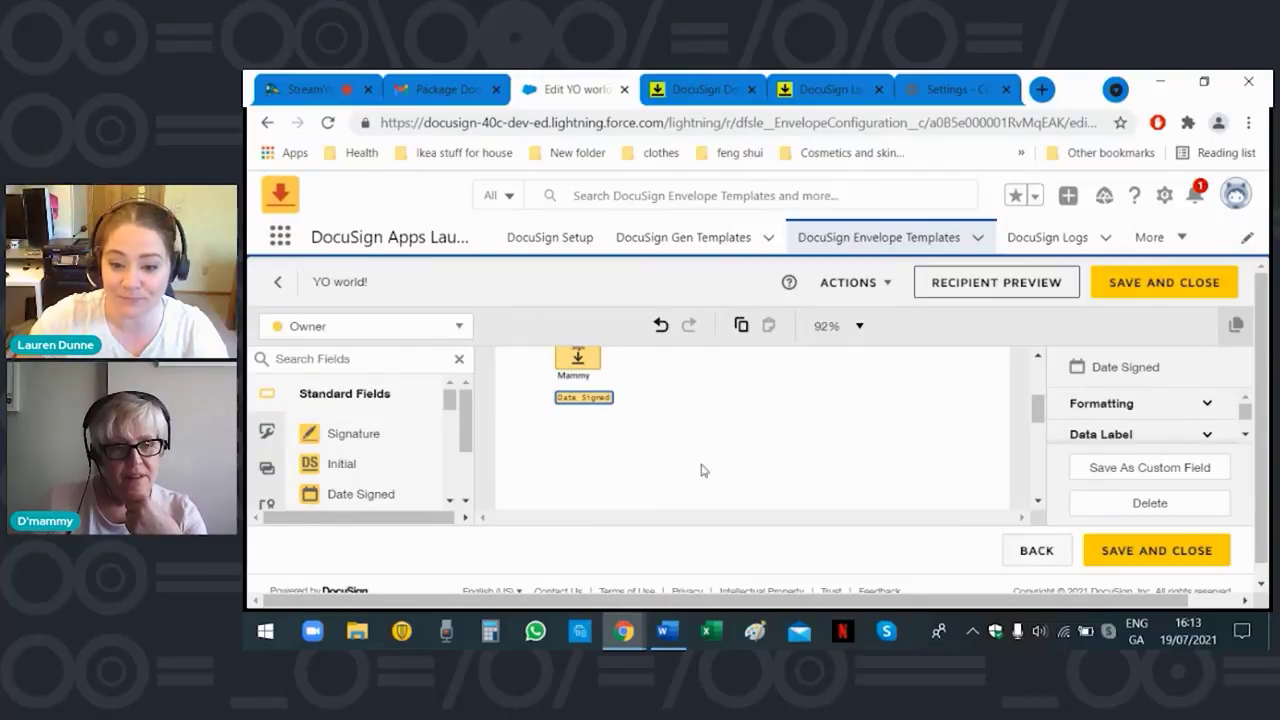
Examine which other standard fields and field categories are available for Owner, and look over the letter again.
{"action": "scroll", "coordinate": [453, 507], "scroll_direction": "down", "scroll_amount": 2}
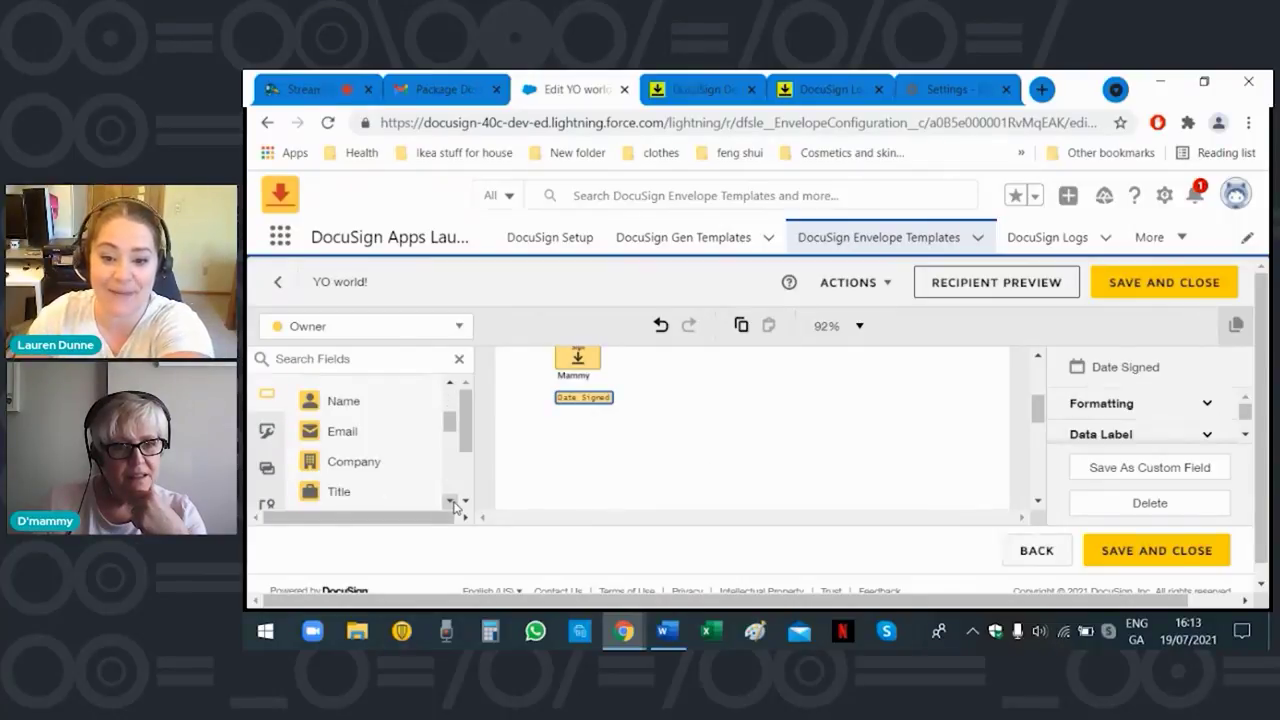
{"action": "scroll", "coordinate": [453, 507], "scroll_direction": "down", "scroll_amount": 2}
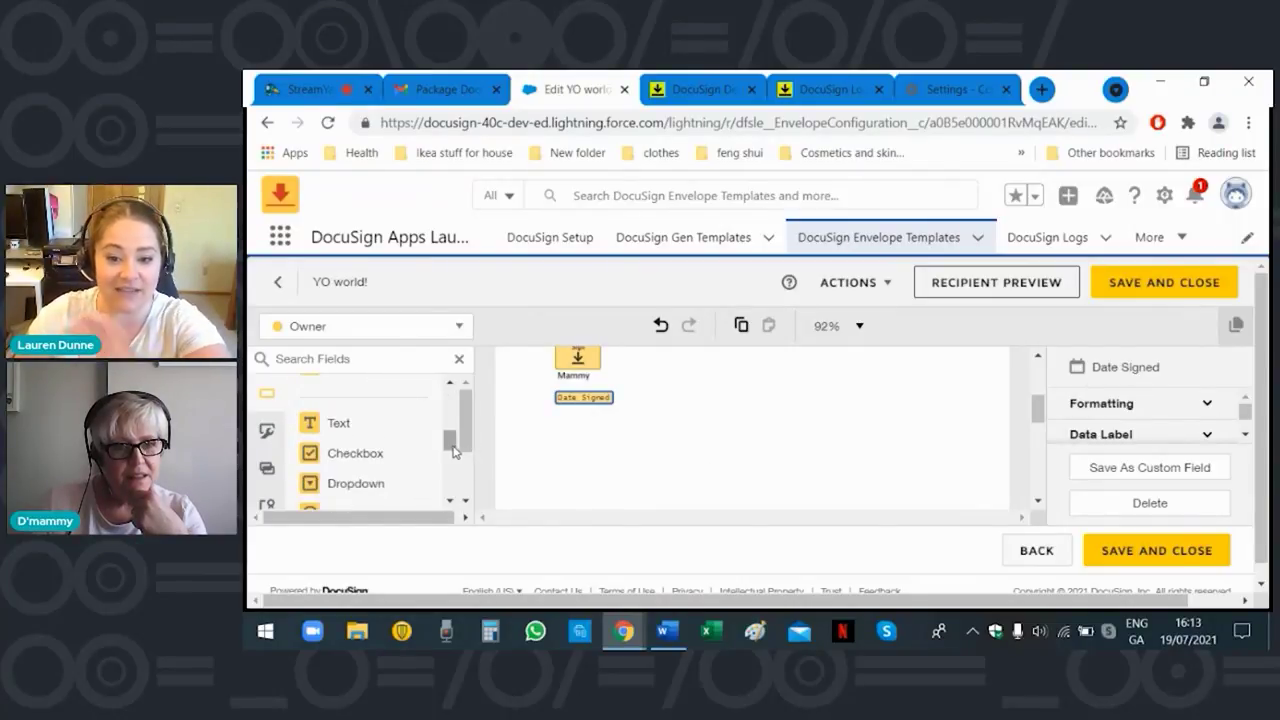
{"action": "scroll", "coordinate": [450, 440], "scroll_direction": "up", "scroll_amount": 1}
{"action": "scroll", "coordinate": [450, 440], "scroll_direction": "up", "scroll_amount": 1}
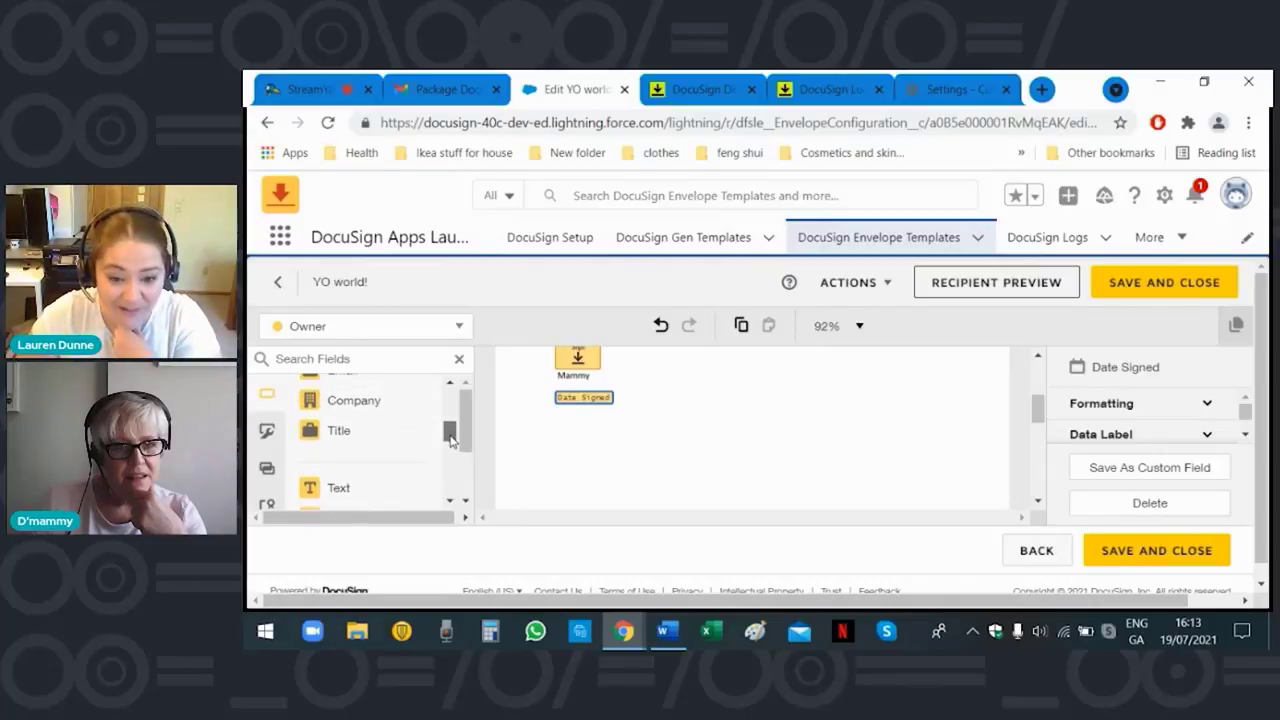
{"action": "scroll", "coordinate": [450, 437], "scroll_direction": "up", "scroll_amount": 1}
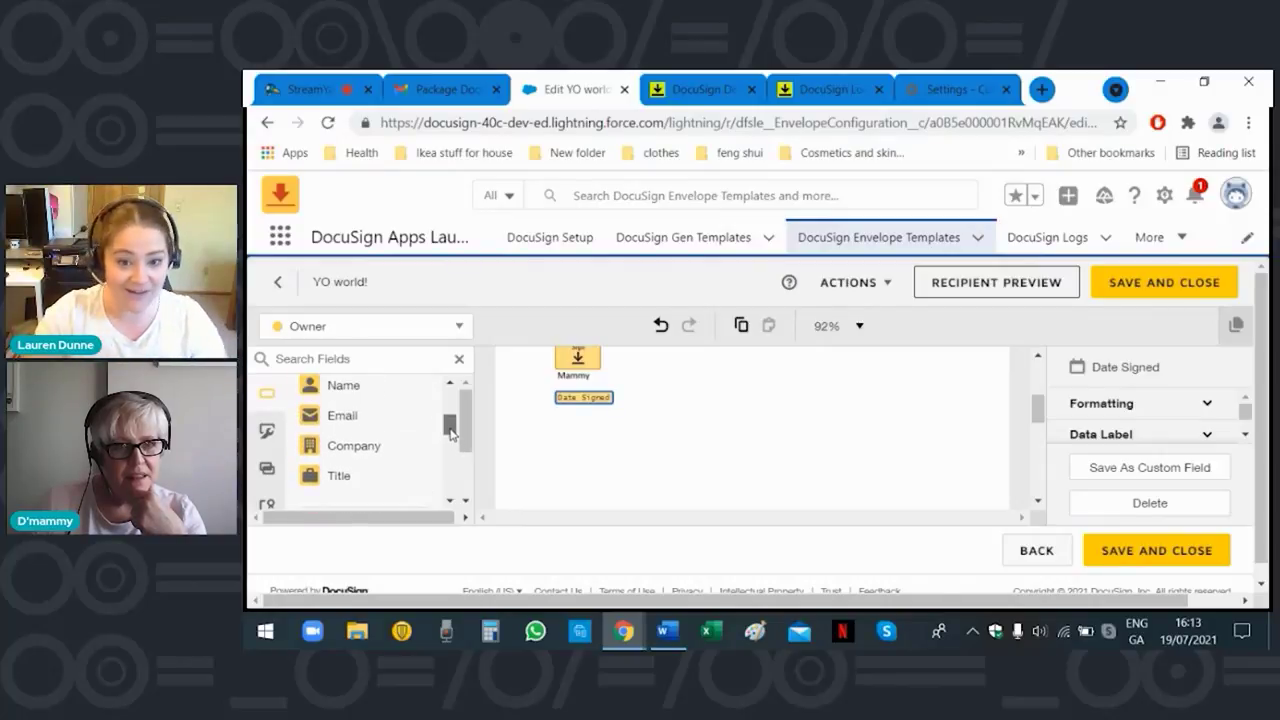
{"action": "mouse_move", "coordinate": [450, 432]}
{"action": "left_mouse_down"}
{"action": "mouse_move", "coordinate": [449, 486]}
{"action": "mouse_move", "coordinate": [443, 392]}
{"action": "left_mouse_up"}
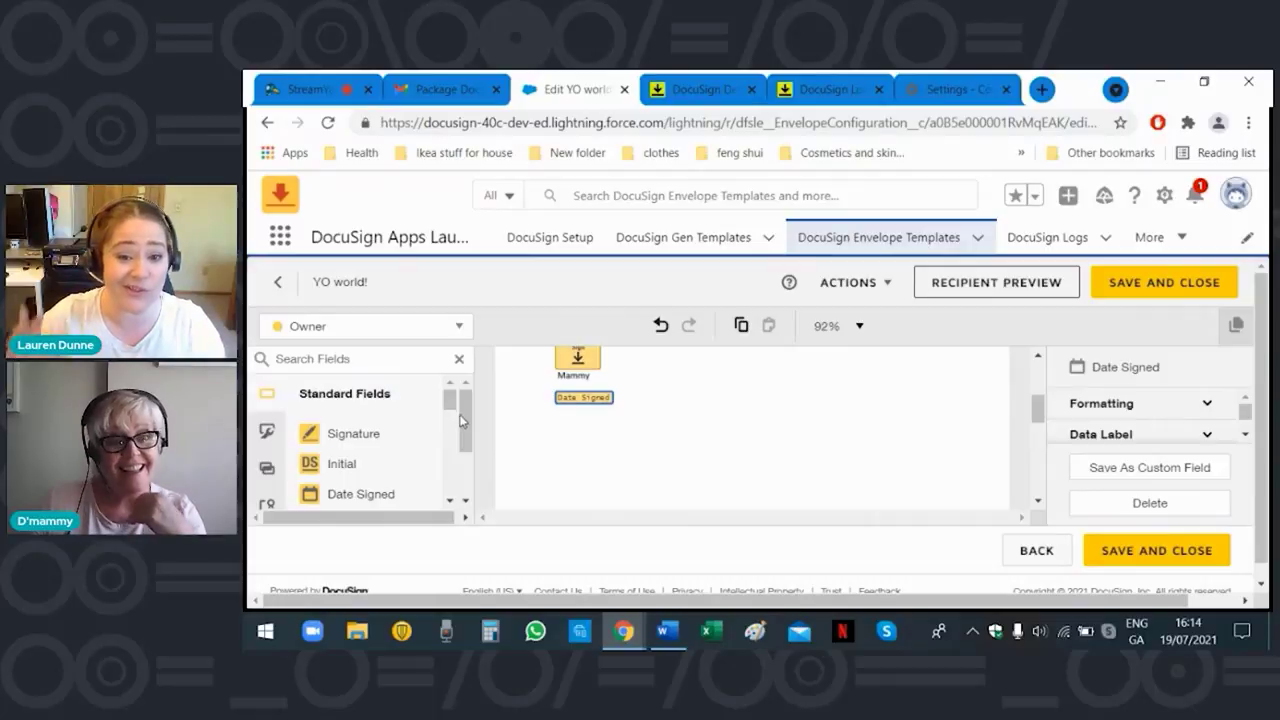
{"action": "scroll", "coordinate": [465, 435], "scroll_direction": "down", "scroll_amount": 2}
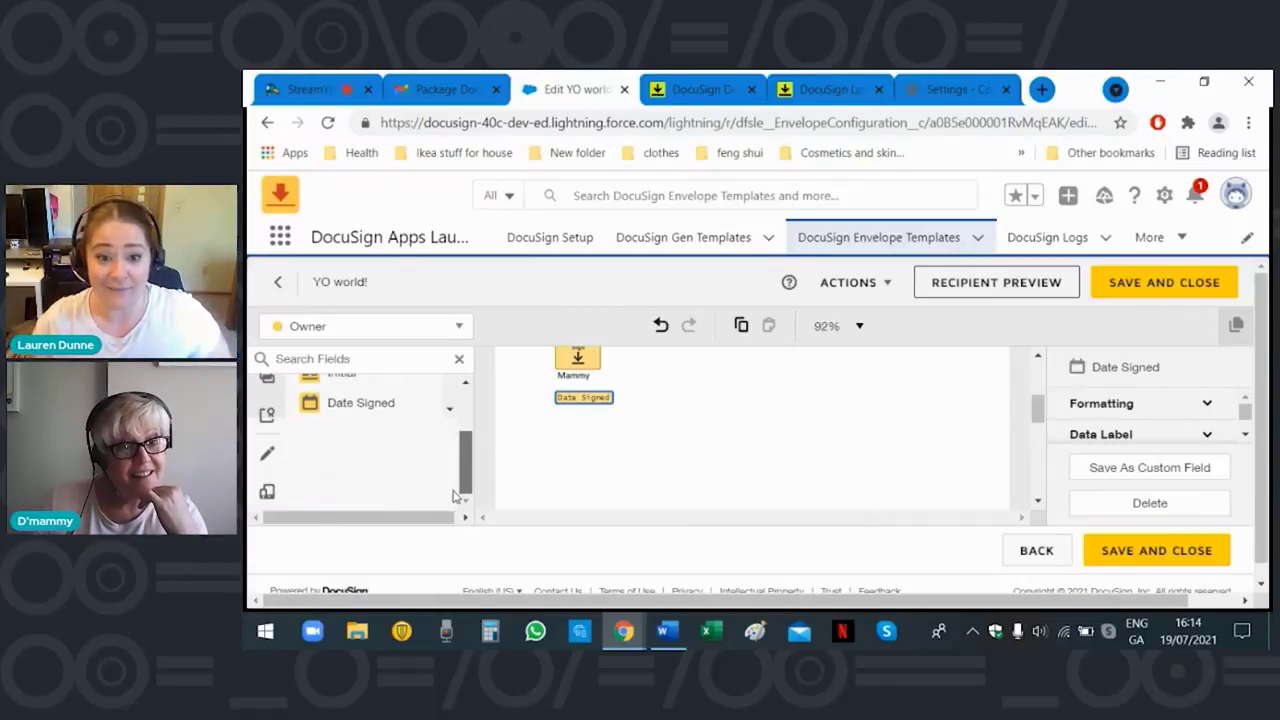
{"action": "scroll", "coordinate": [452, 432], "scroll_direction": "up", "scroll_amount": 2}
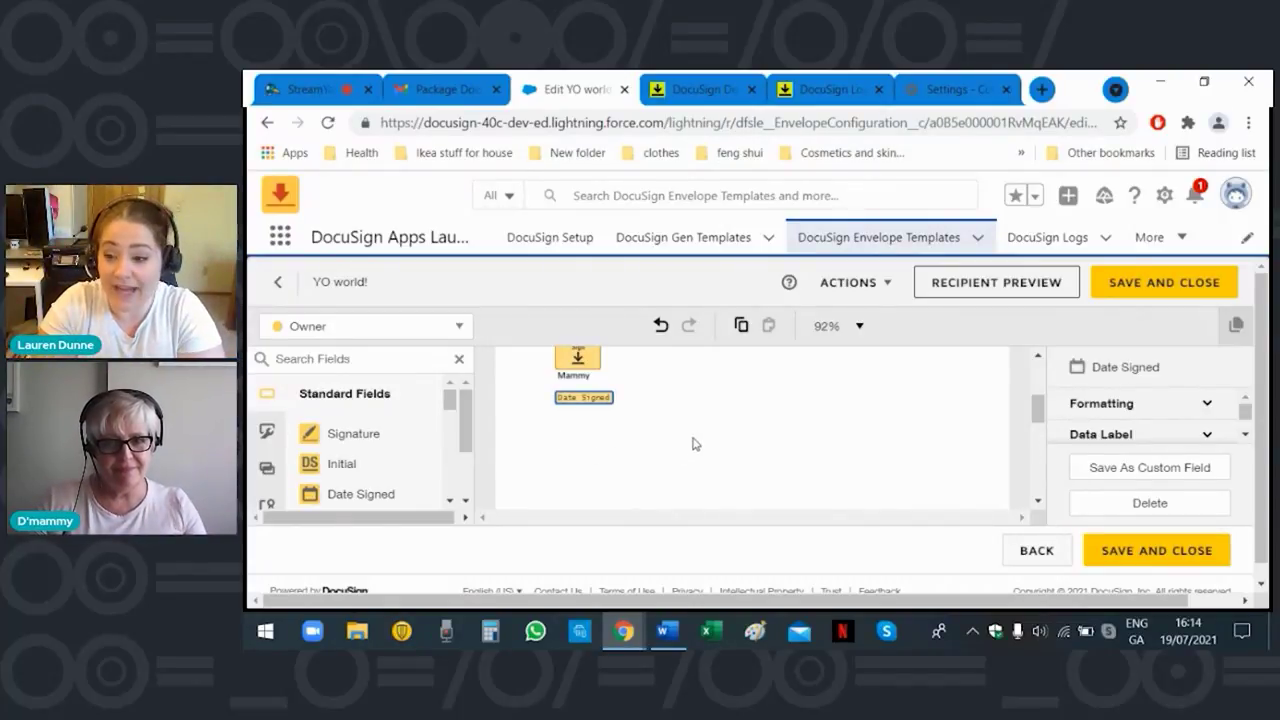
{"action": "scroll", "coordinate": [698, 443], "scroll_direction": "up", "scroll_amount": 5}
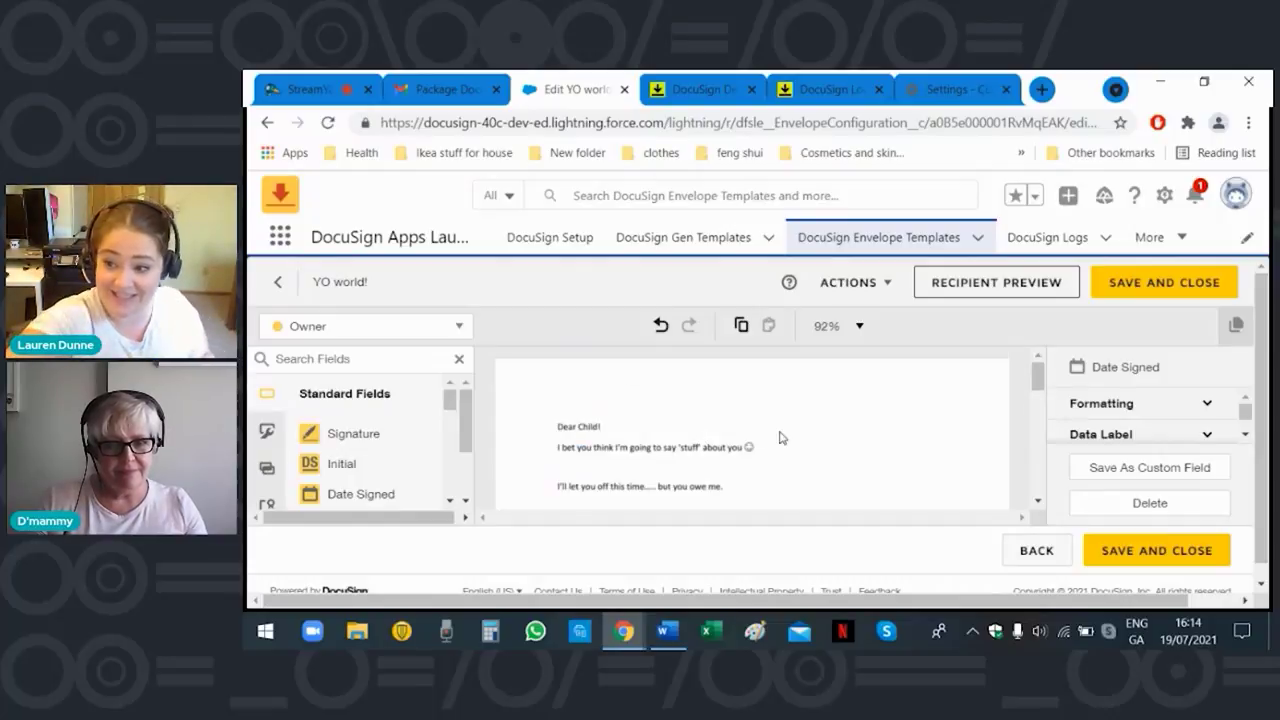
Continue to the template's Options section and set Automatic Reminders to Every Day.
{"action": "scroll", "coordinate": [866, 446], "scroll_direction": "down", "scroll_amount": 5}
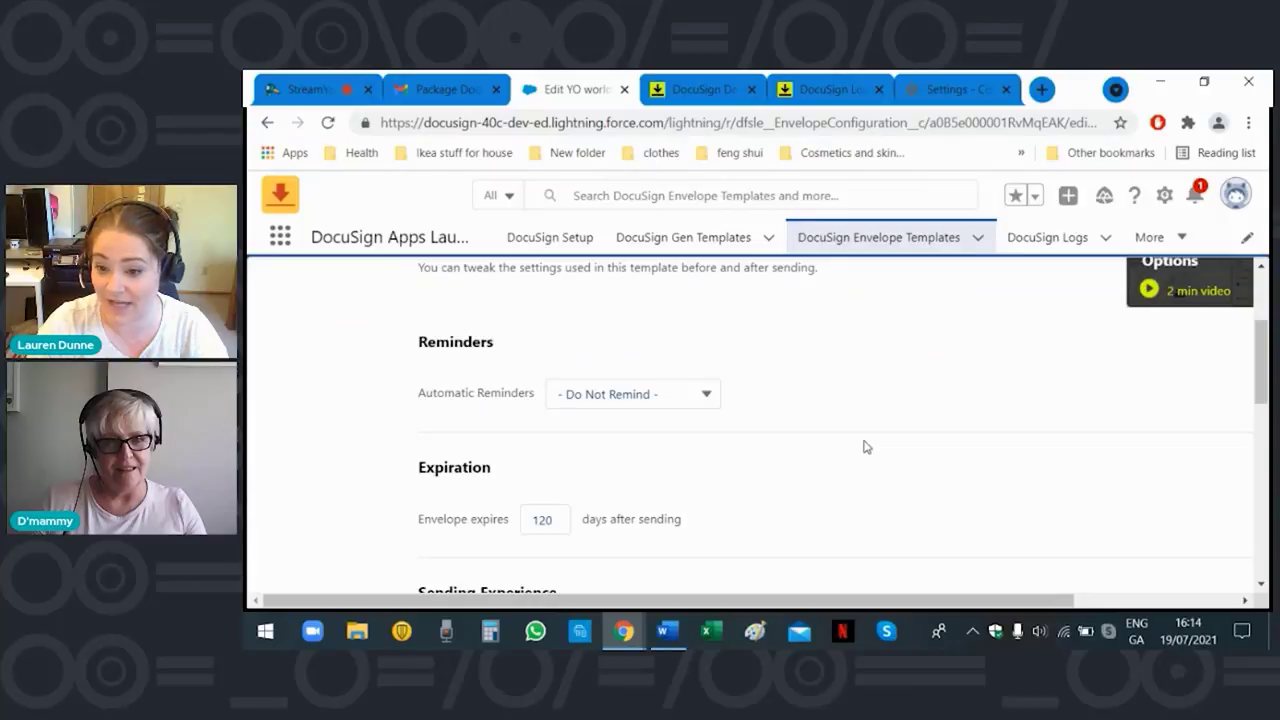
{"action": "scroll", "coordinate": [866, 446], "scroll_direction": "down", "scroll_amount": 2}
{"action": "scroll", "coordinate": [866, 446], "scroll_direction": "up", "scroll_amount": 3}
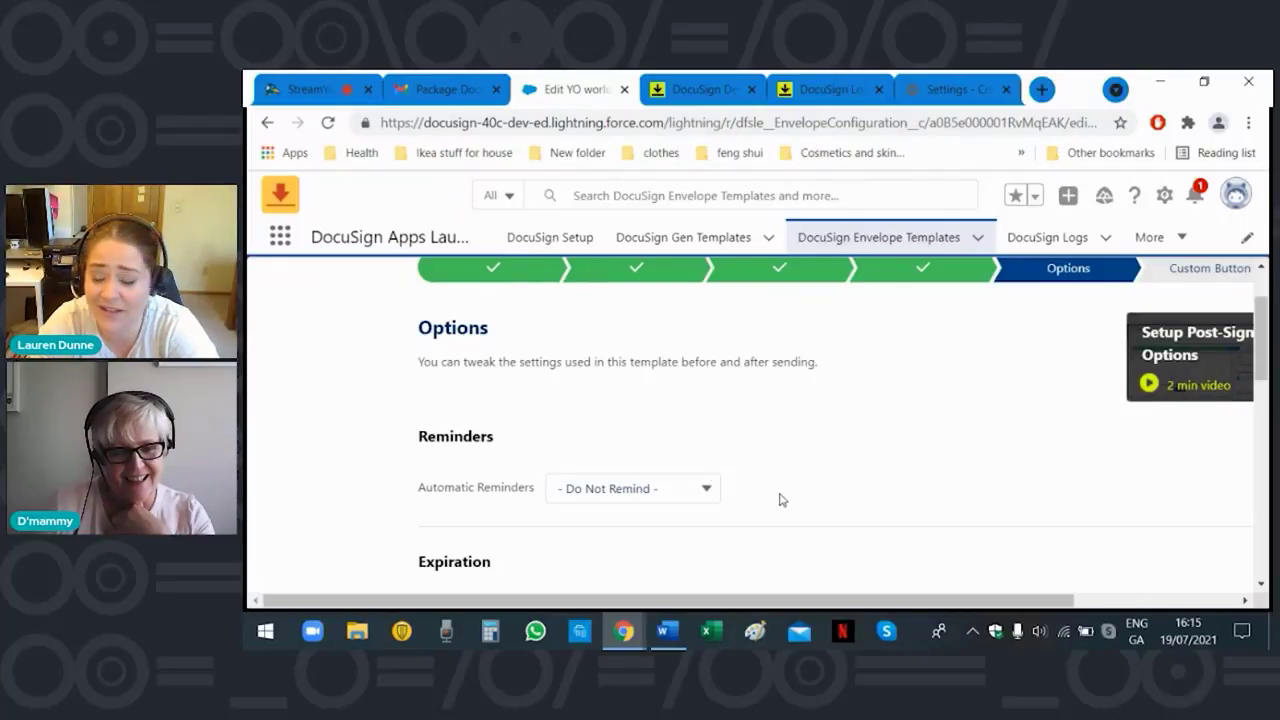
{"action": "left_click", "coordinate": [710, 489]}
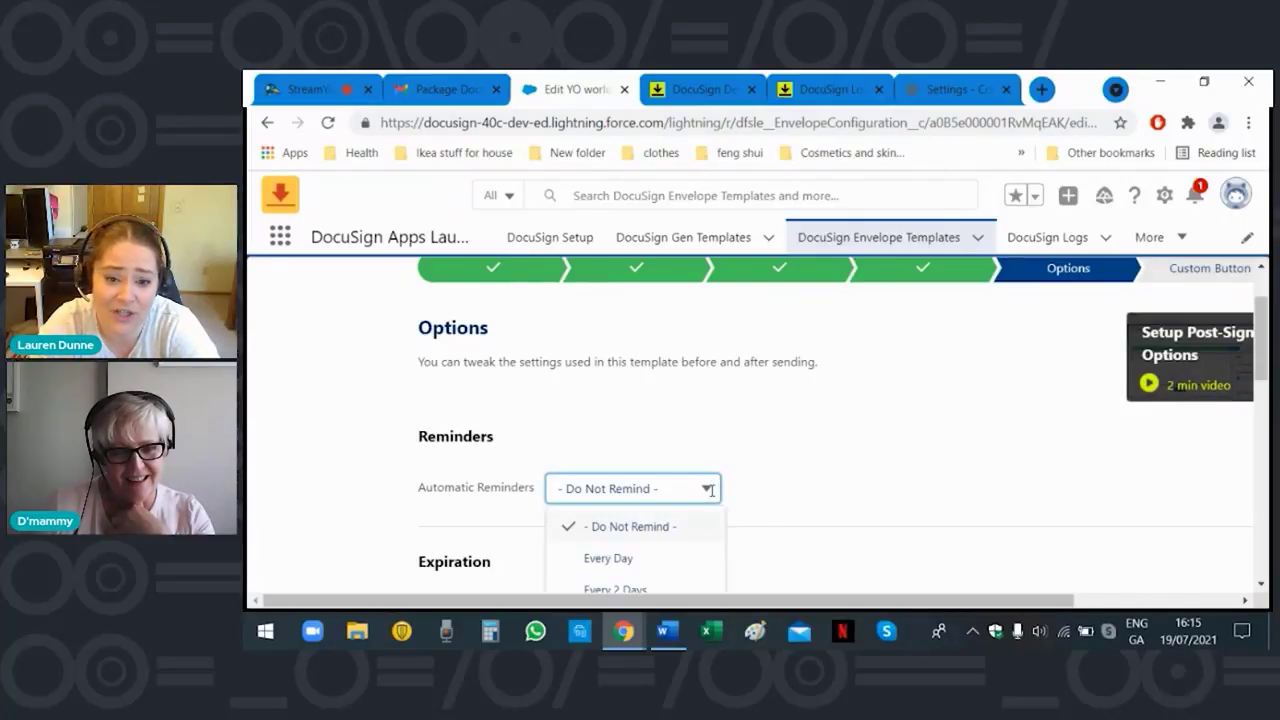
{"action": "left_click", "coordinate": [622, 559]}
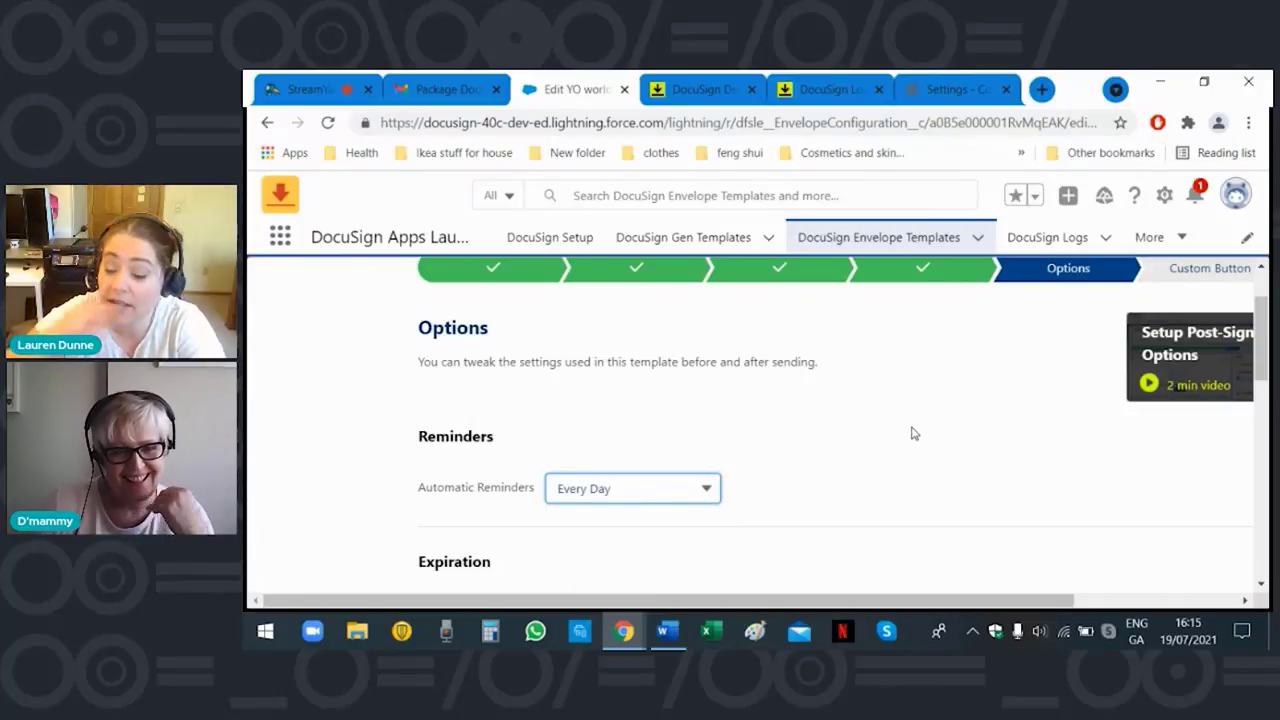
Set the envelope to expire 30 days after sending.
{"action": "scroll", "coordinate": [911, 433], "scroll_direction": "down", "scroll_amount": 2}
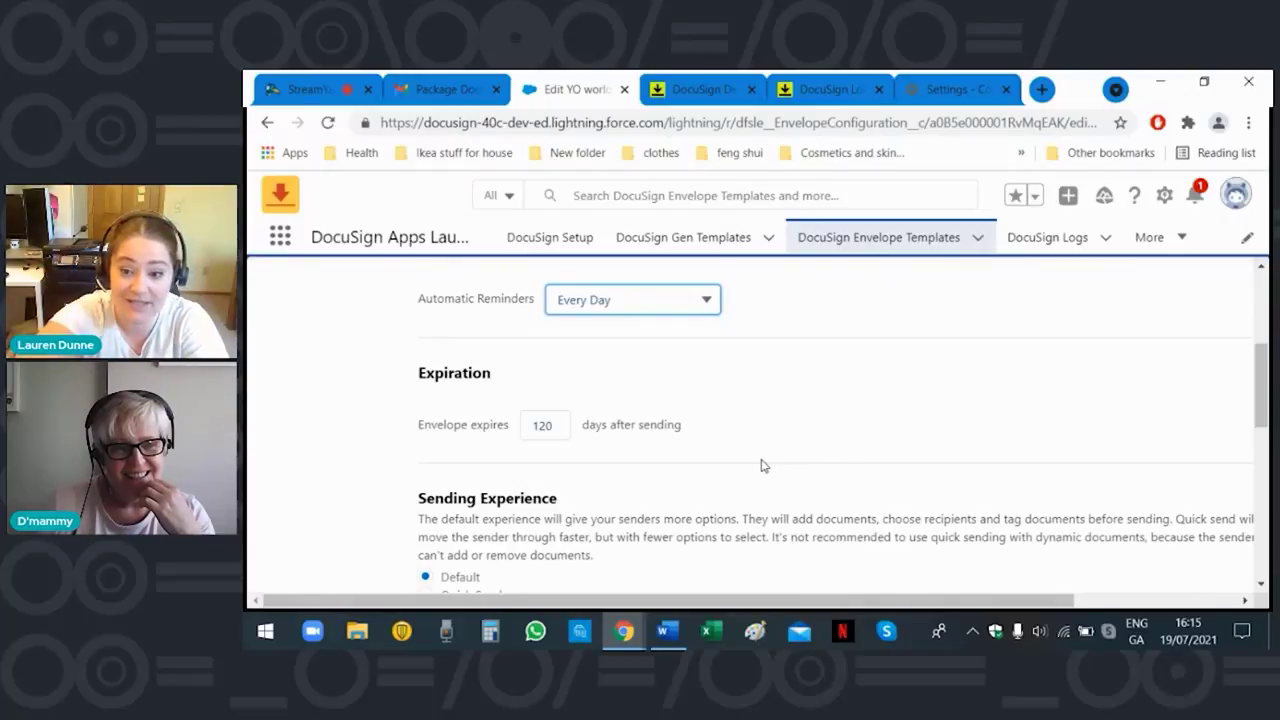
{"action": "left_click", "coordinate": [542, 424]}
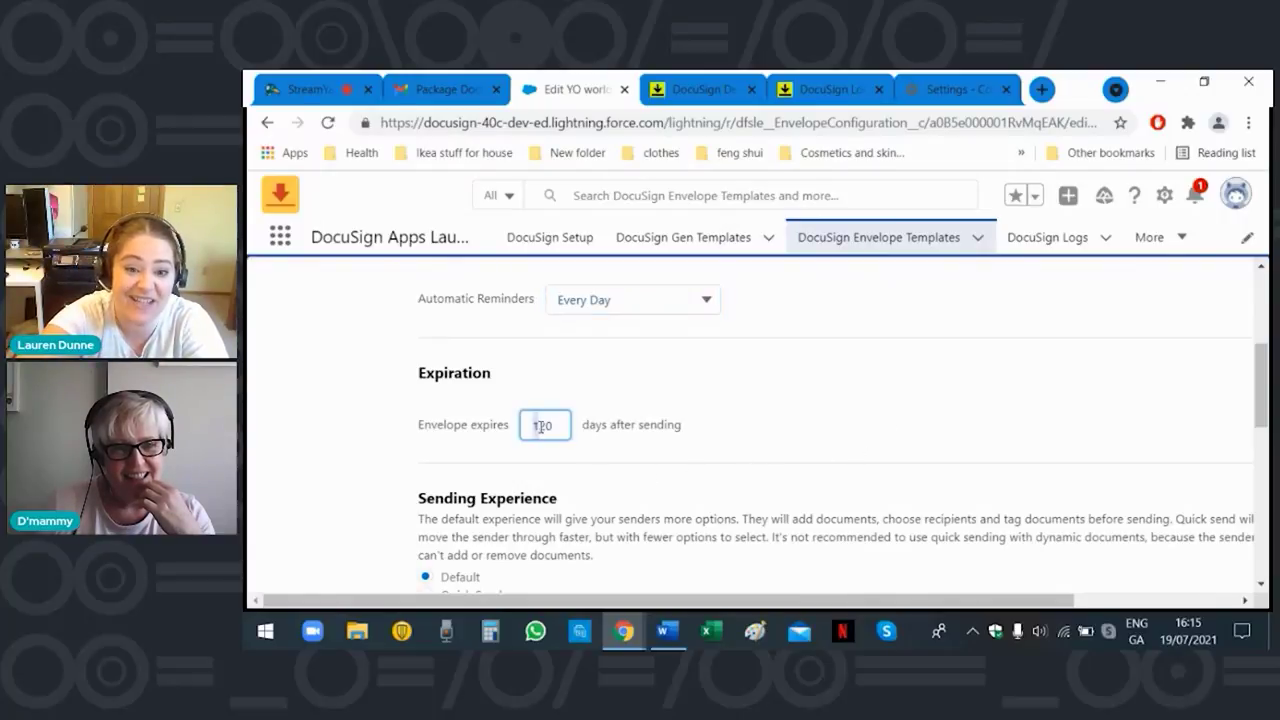
{"action": "type", "text": "30"}
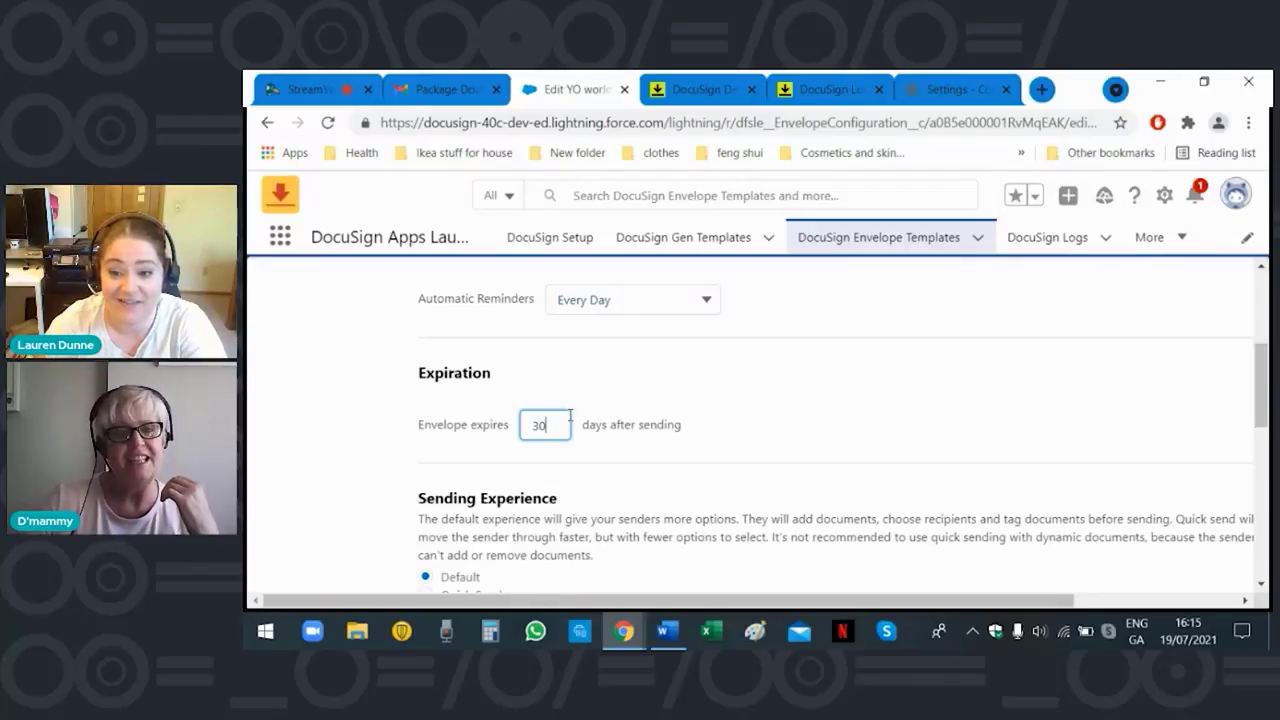
{"action": "left_click", "coordinate": [752, 416]}
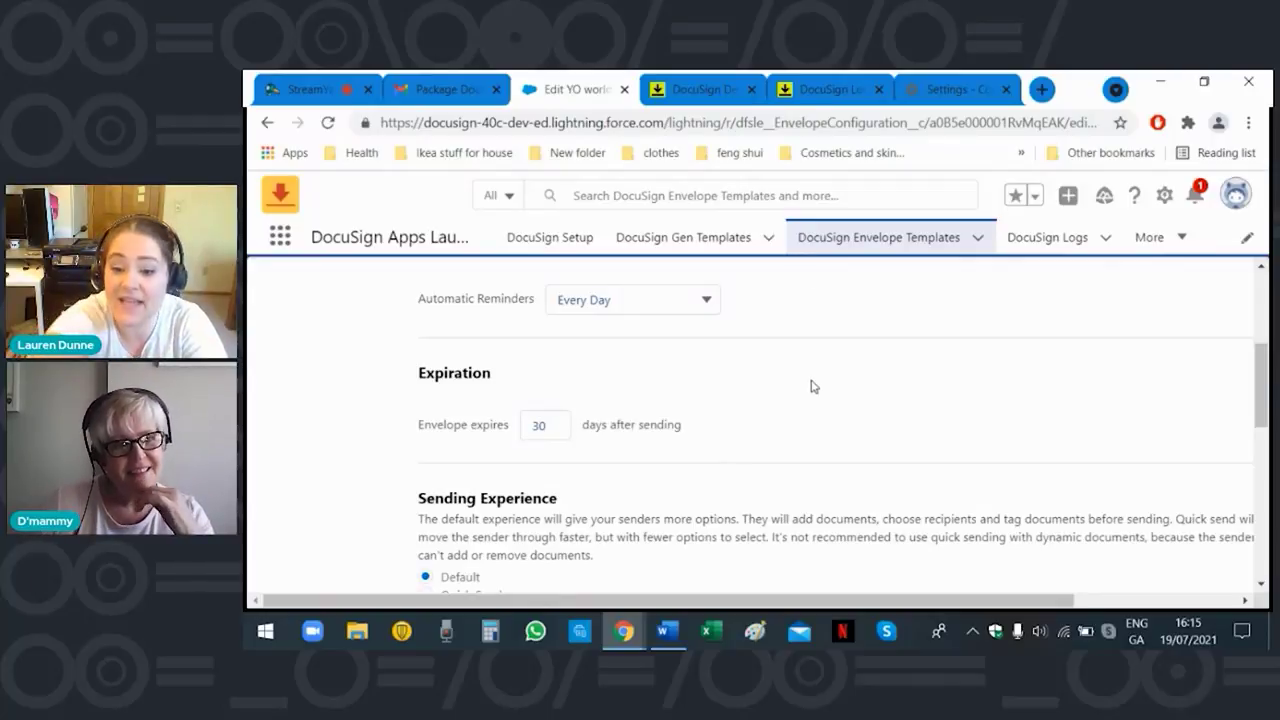
Set the Sending Experience to Quick Send and look over the Update Field Value and Document Writeback options.
{"action": "scroll", "coordinate": [797, 398], "scroll_direction": "down", "scroll_amount": 1}
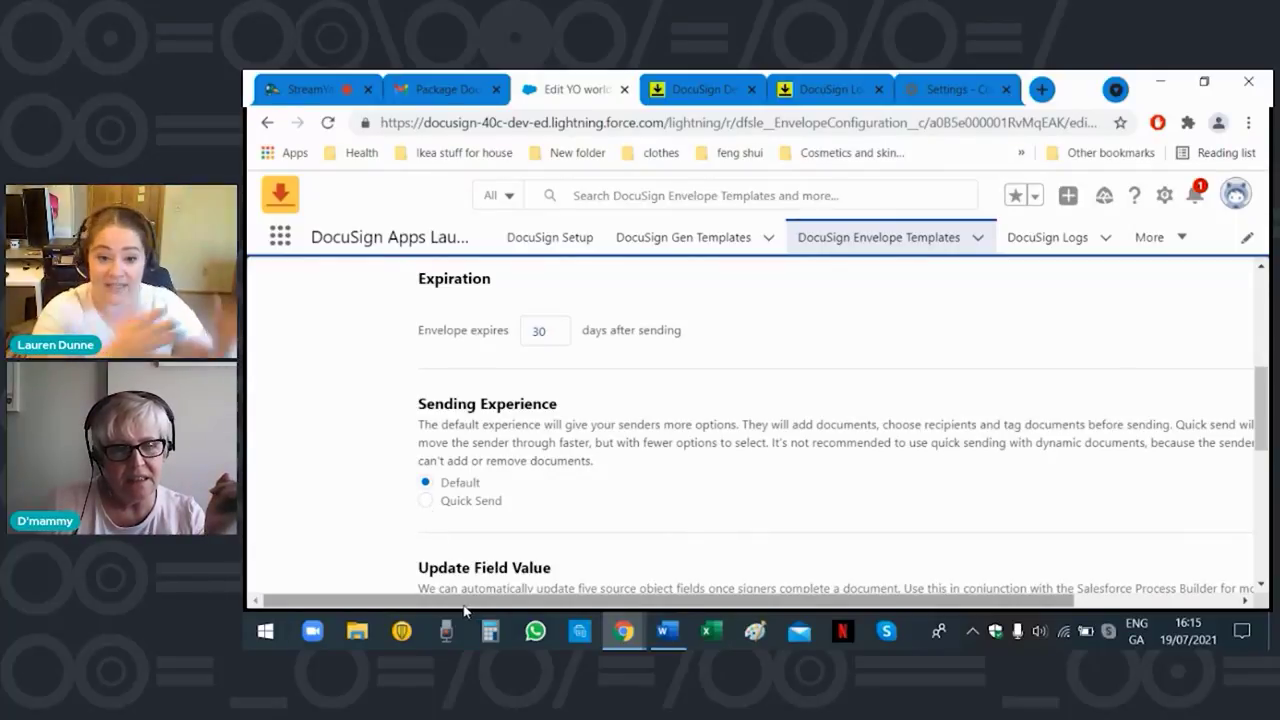
{"action": "left_click_drag", "start_coordinate": [468, 605], "coordinate": [510, 605]}
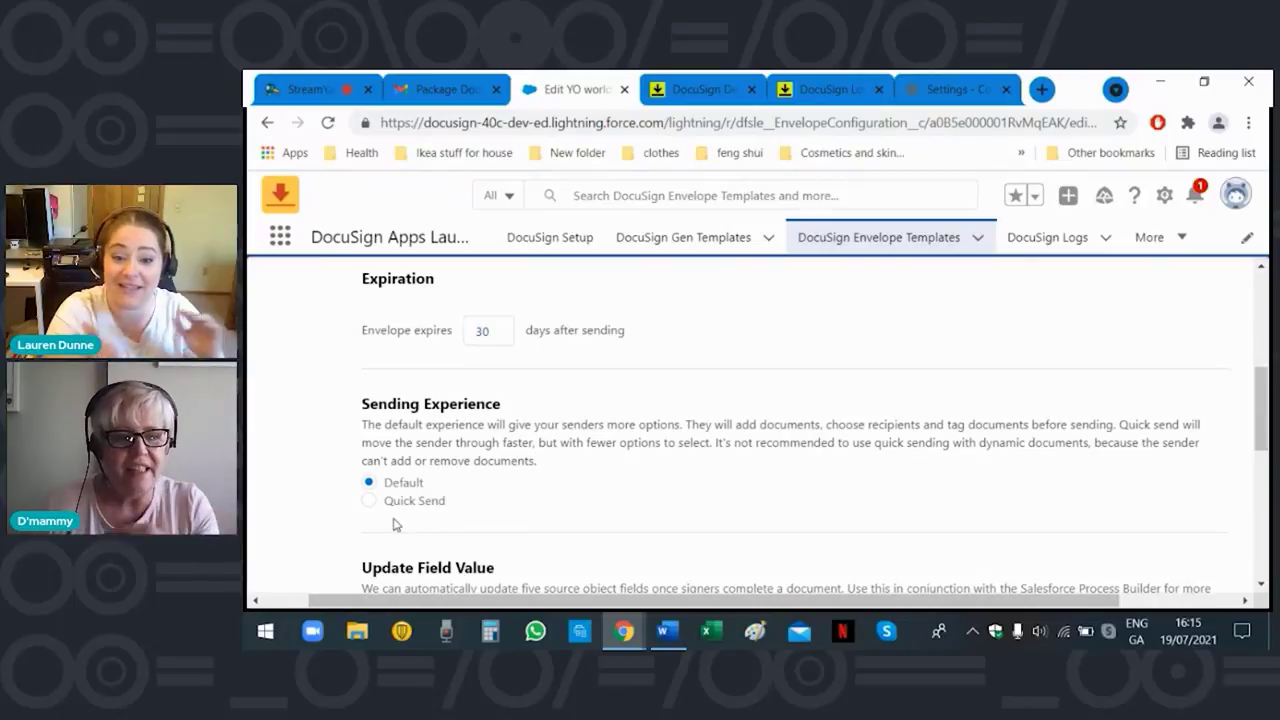
{"action": "left_click", "coordinate": [369, 500]}
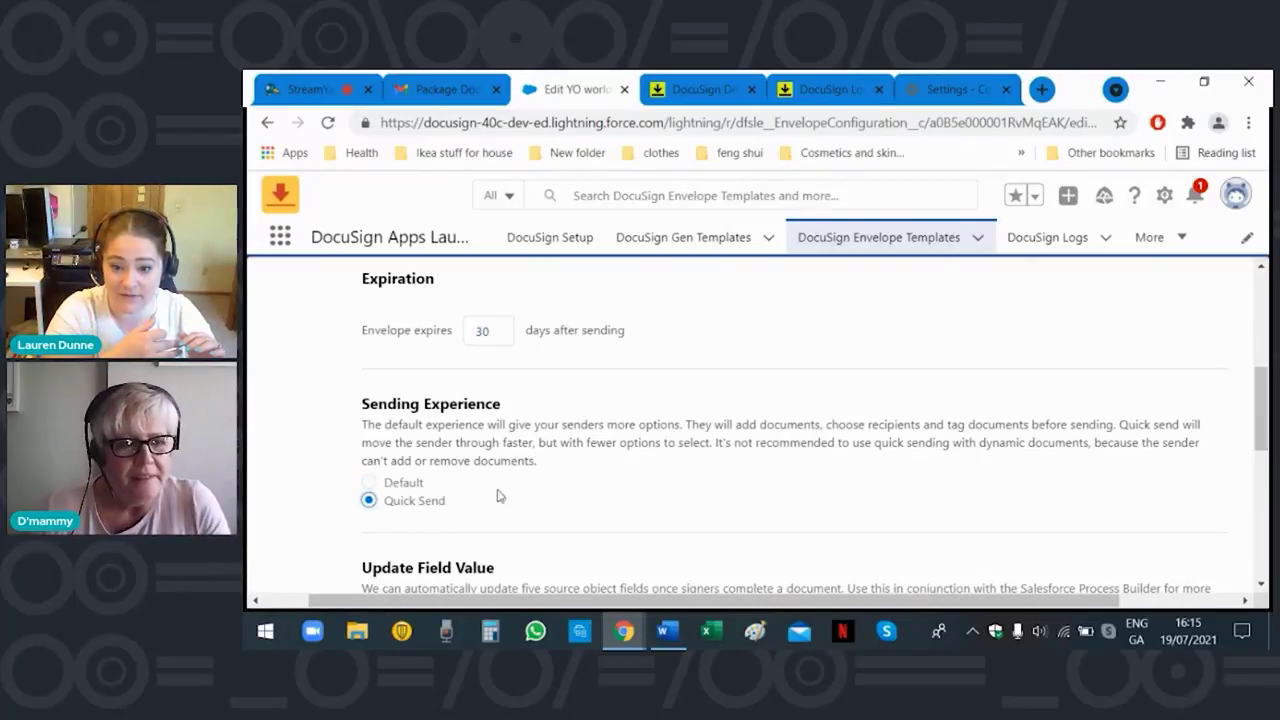
{"action": "scroll", "coordinate": [763, 481], "scroll_direction": "down", "scroll_amount": 1}
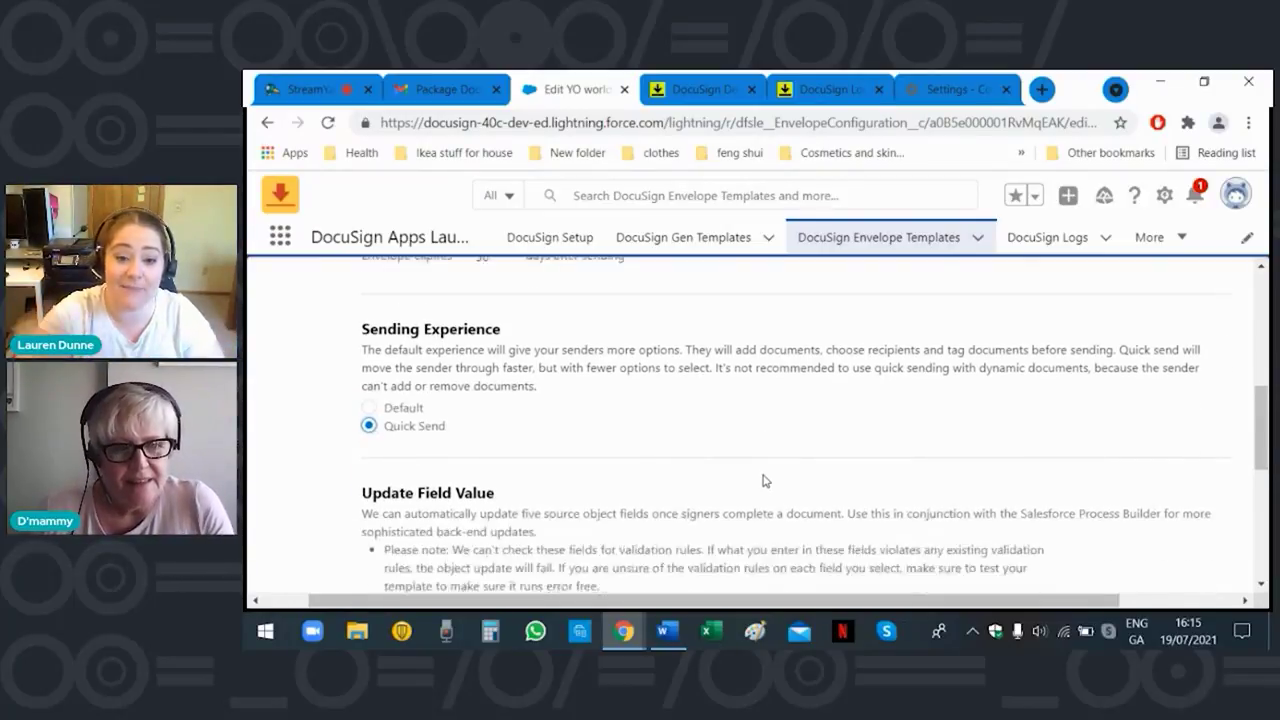
{"action": "scroll", "coordinate": [763, 481], "scroll_direction": "down", "scroll_amount": 1}
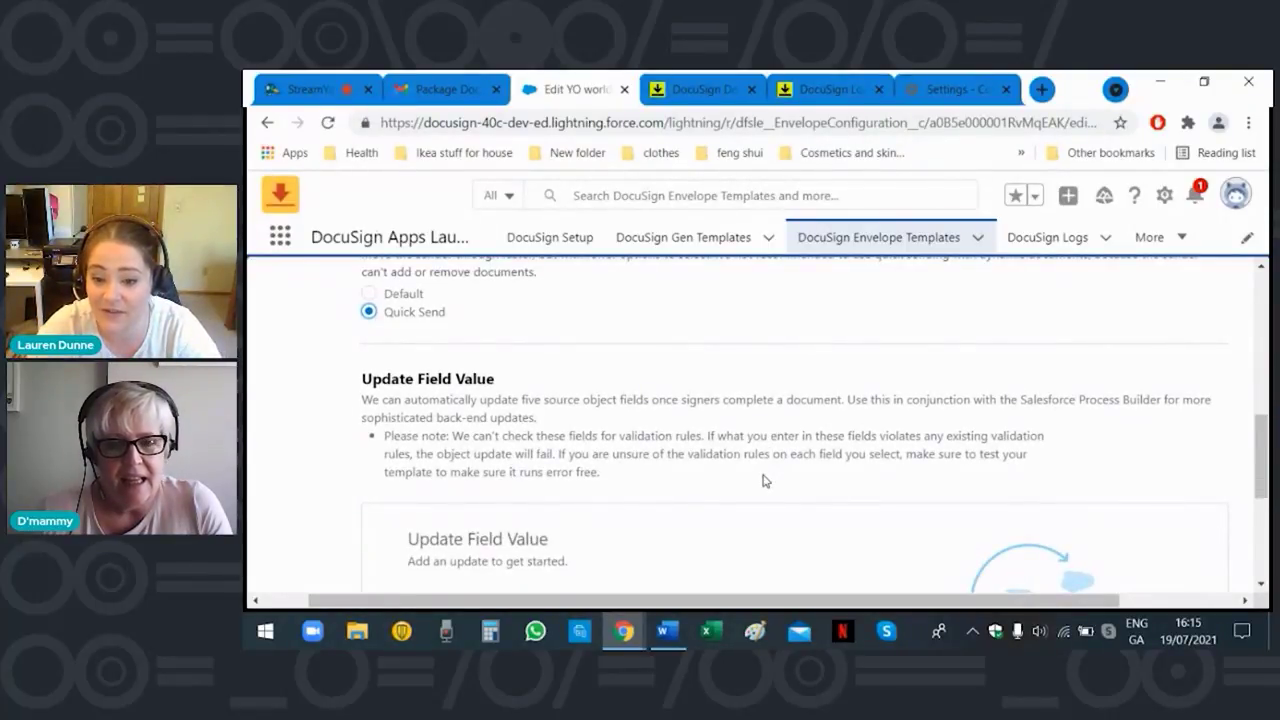
{"action": "scroll", "coordinate": [763, 481], "scroll_direction": "down", "scroll_amount": 3}
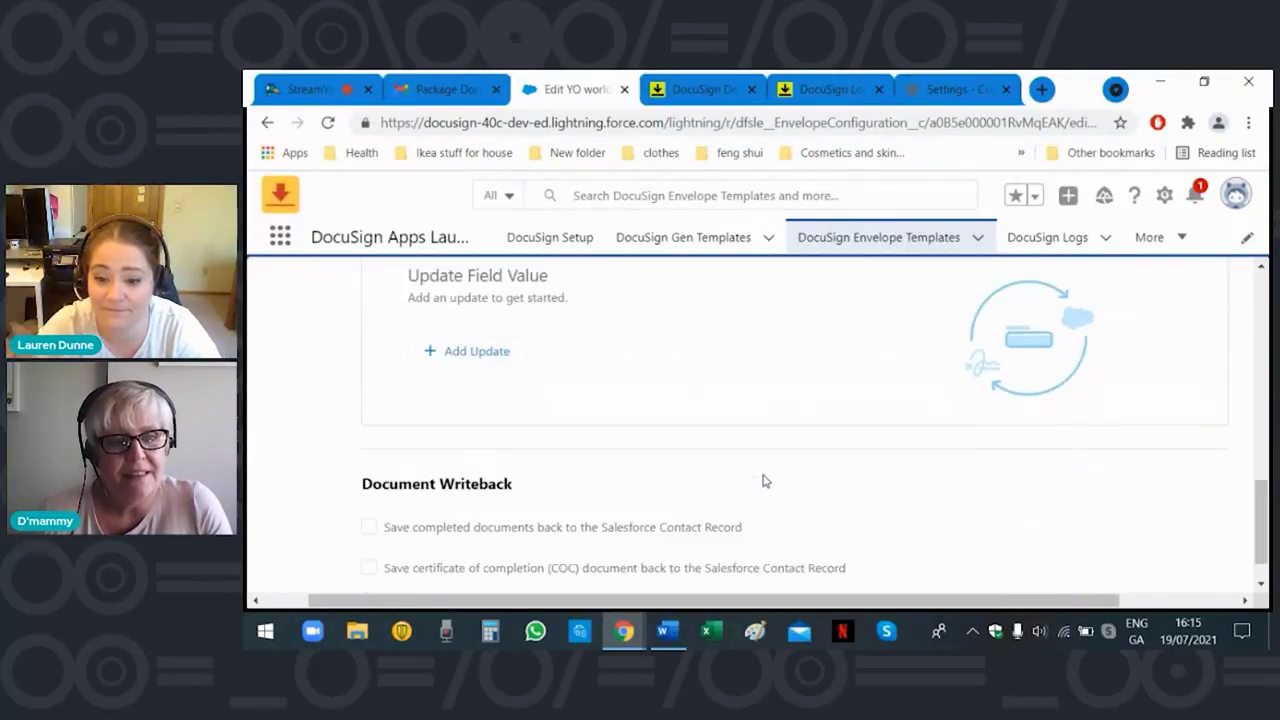
Review the Update Field Value and Document Writeback options, and save and close the envelope template.
{"action": "scroll", "coordinate": [763, 481], "scroll_direction": "down", "scroll_amount": 1}
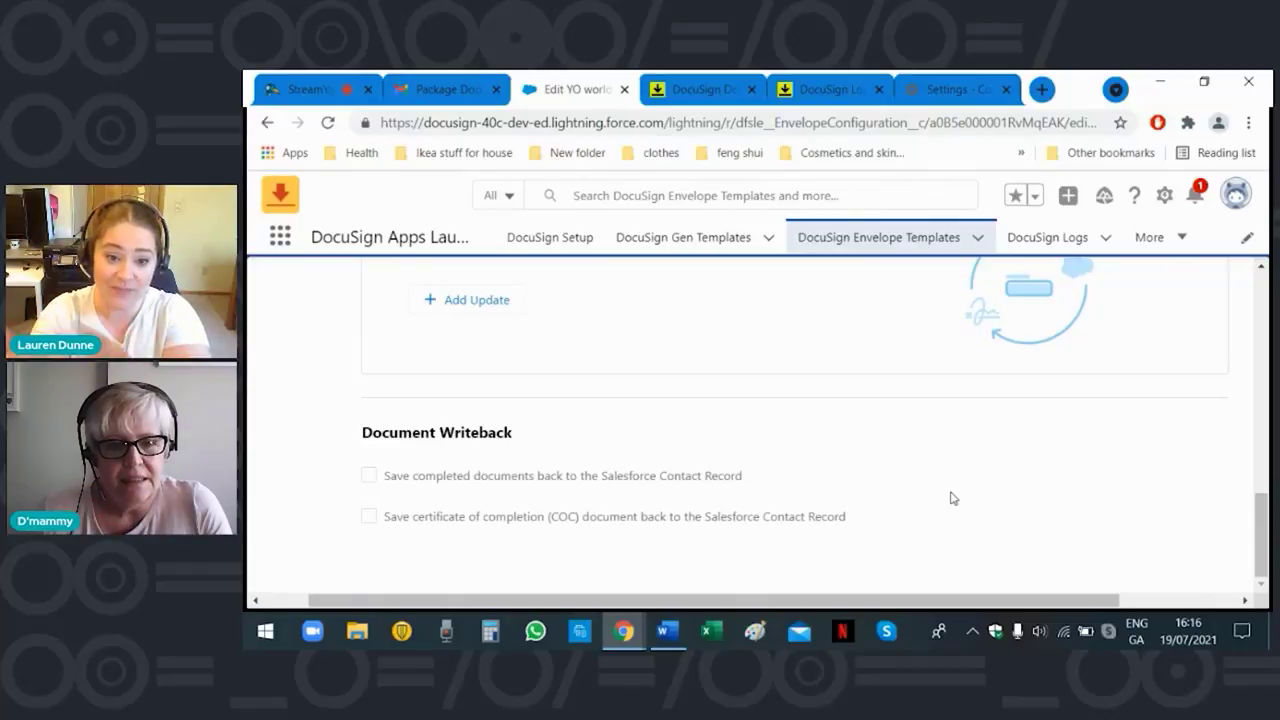
{"action": "scroll", "coordinate": [953, 498], "scroll_direction": "up", "scroll_amount": 2}
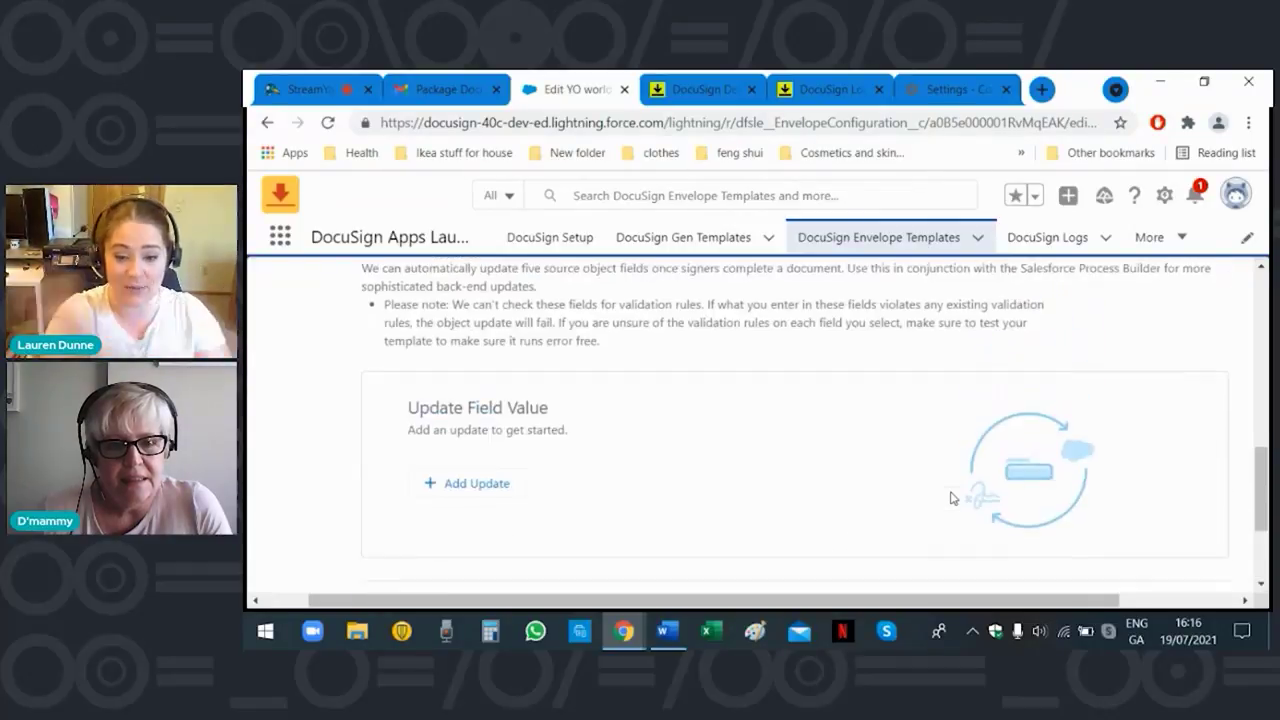
{"action": "scroll", "coordinate": [953, 498], "scroll_direction": "down", "scroll_amount": 2}
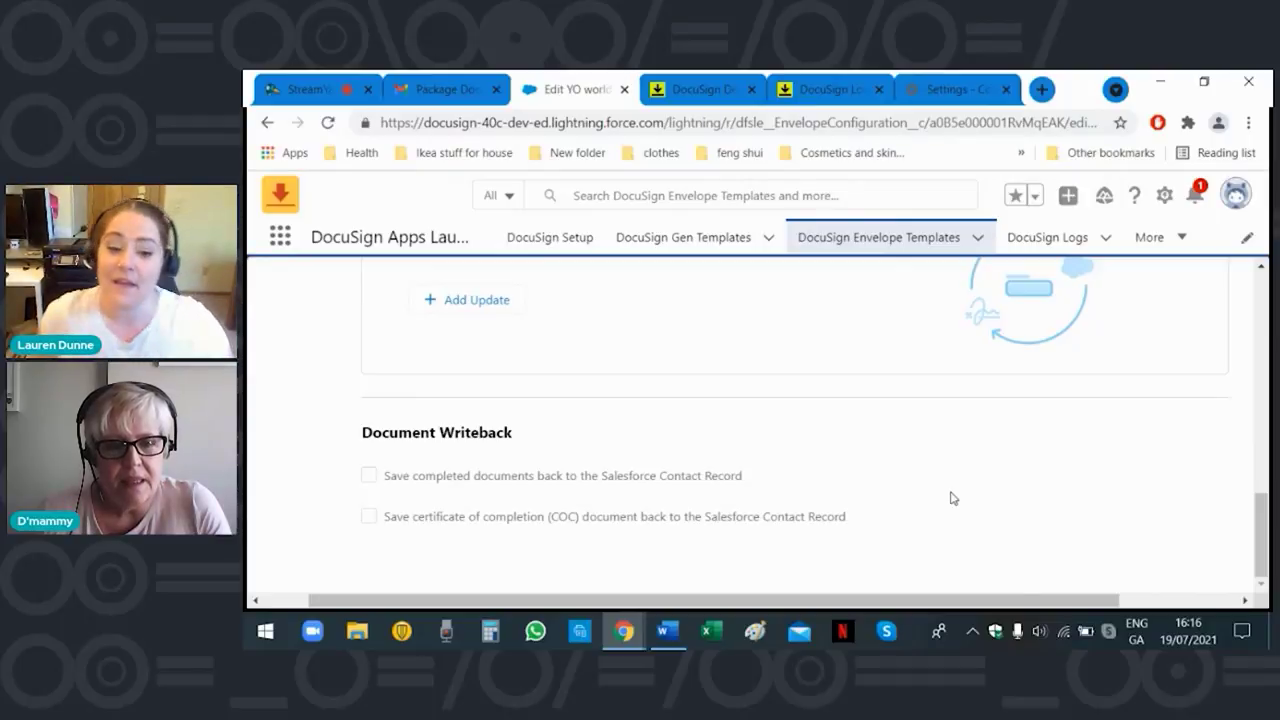
{"action": "scroll", "coordinate": [980, 494], "scroll_direction": "up", "scroll_amount": 10}
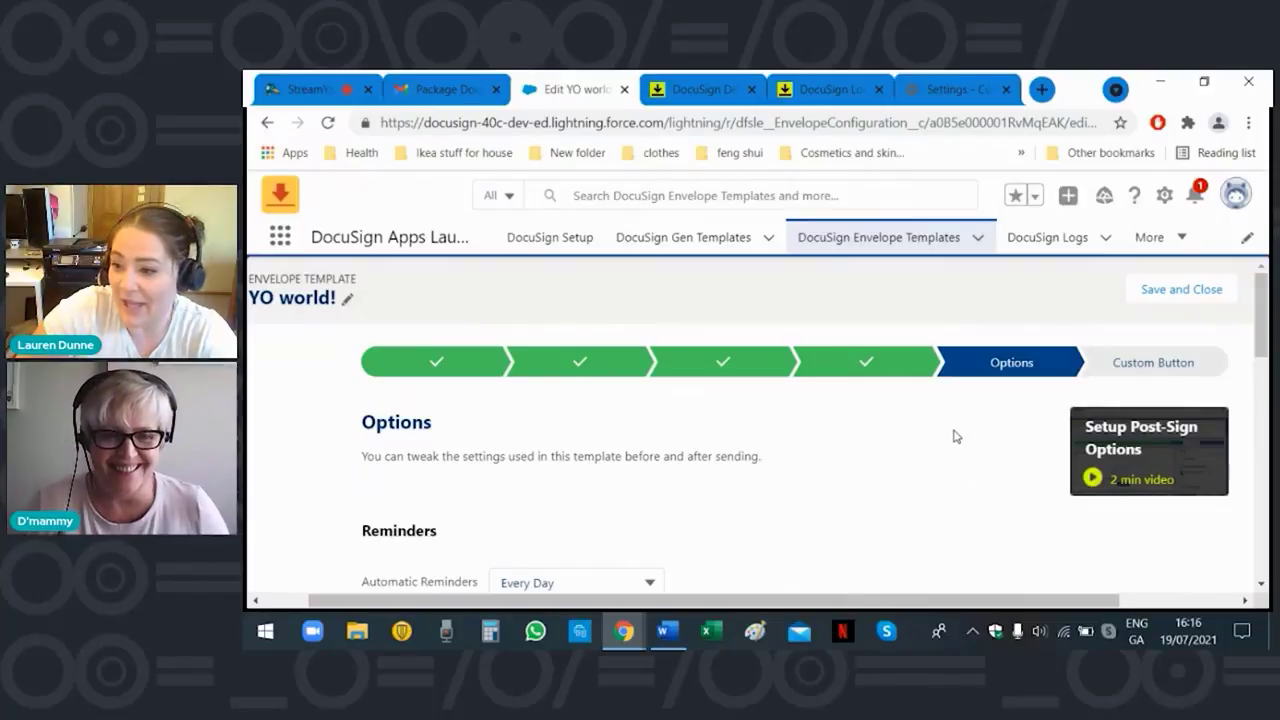
{"action": "left_click", "coordinate": [1170, 289]}
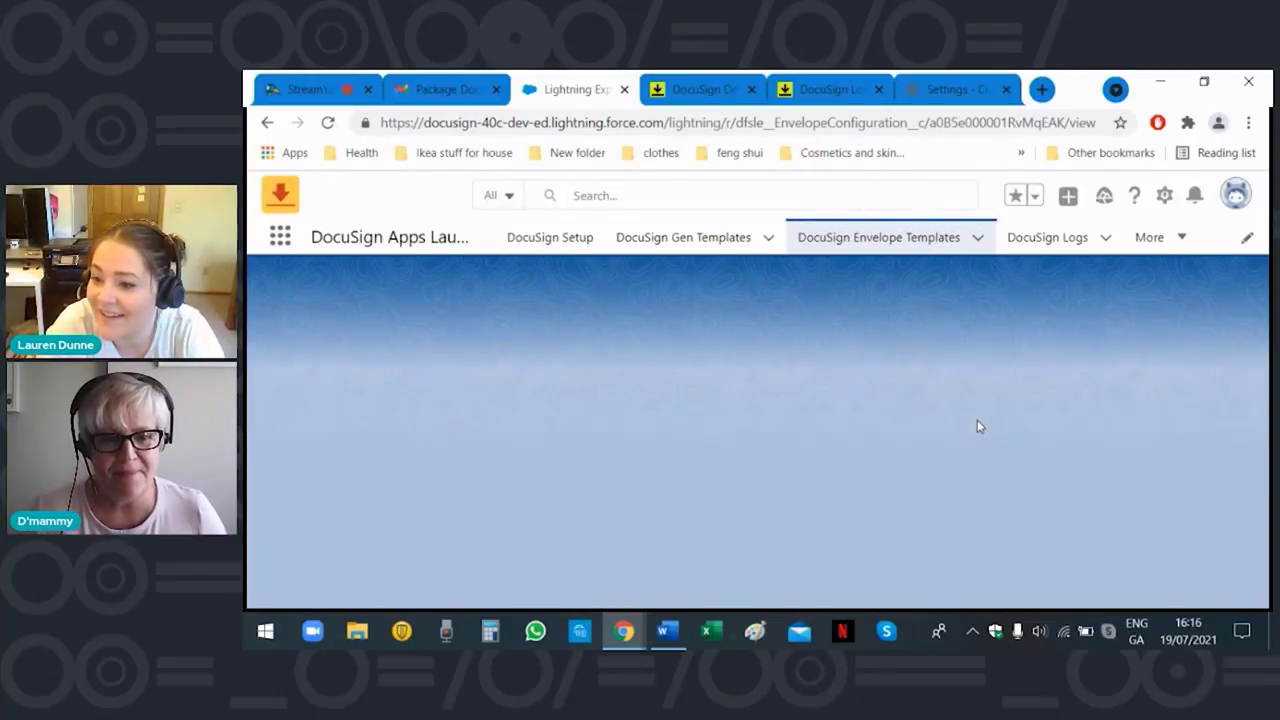
Add the "YO world!" custom button to all four Contact page layouts, and save and finish the template.
{"action": "scroll", "coordinate": [1163, 391], "scroll_direction": "down", "scroll_amount": 1}
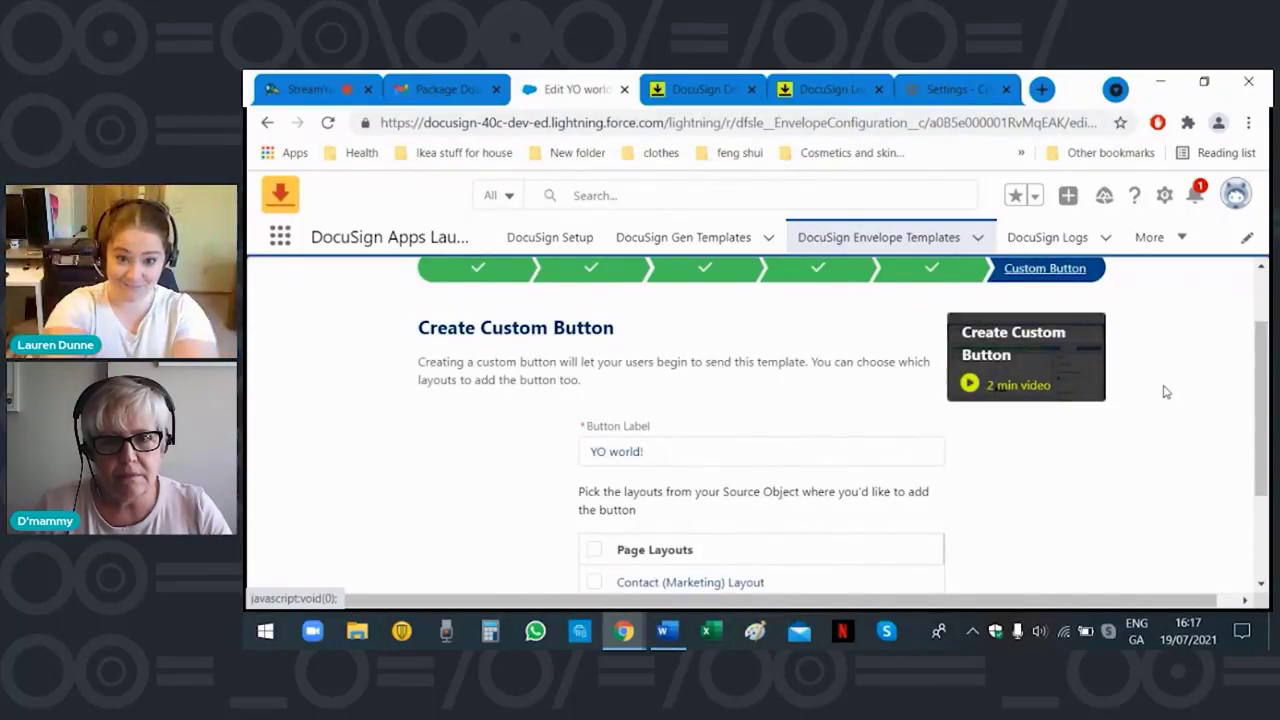
{"action": "scroll", "coordinate": [1164, 391], "scroll_direction": "down", "scroll_amount": 1}
{"action": "scroll", "coordinate": [1164, 391], "scroll_direction": "down", "scroll_amount": 1}
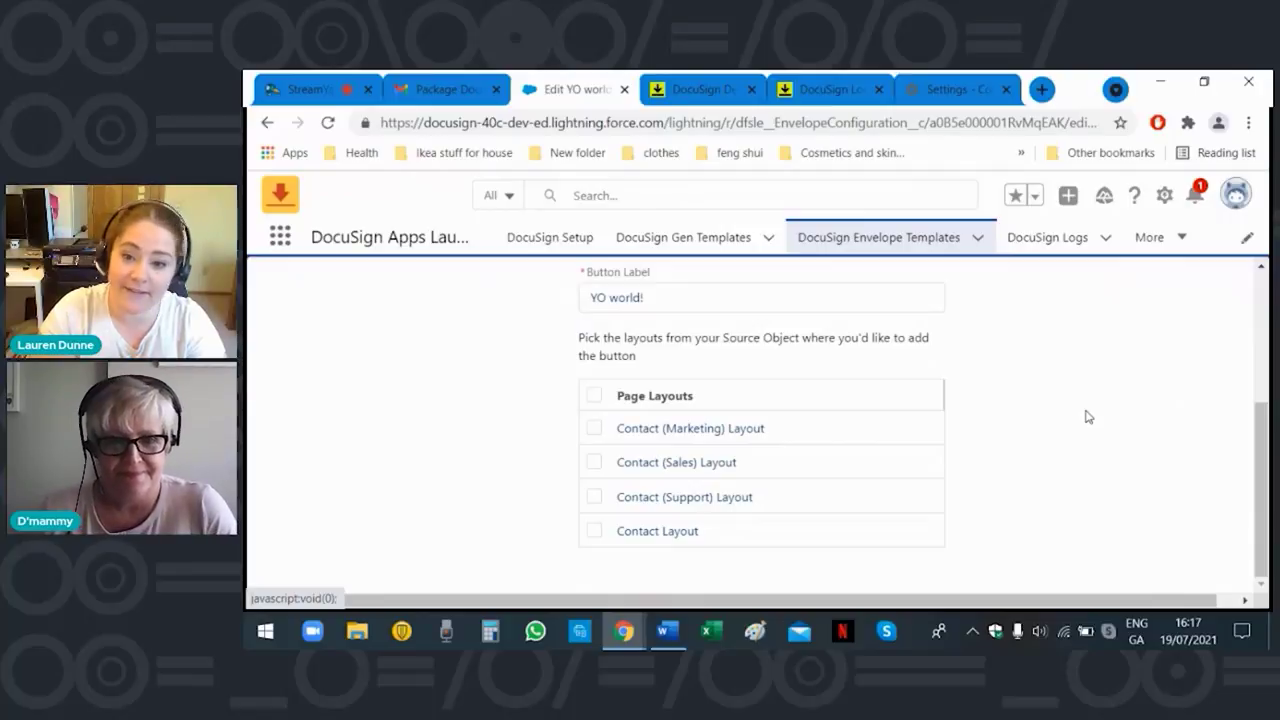
{"action": "scroll", "coordinate": [1088, 416], "scroll_direction": "up", "scroll_amount": 2}
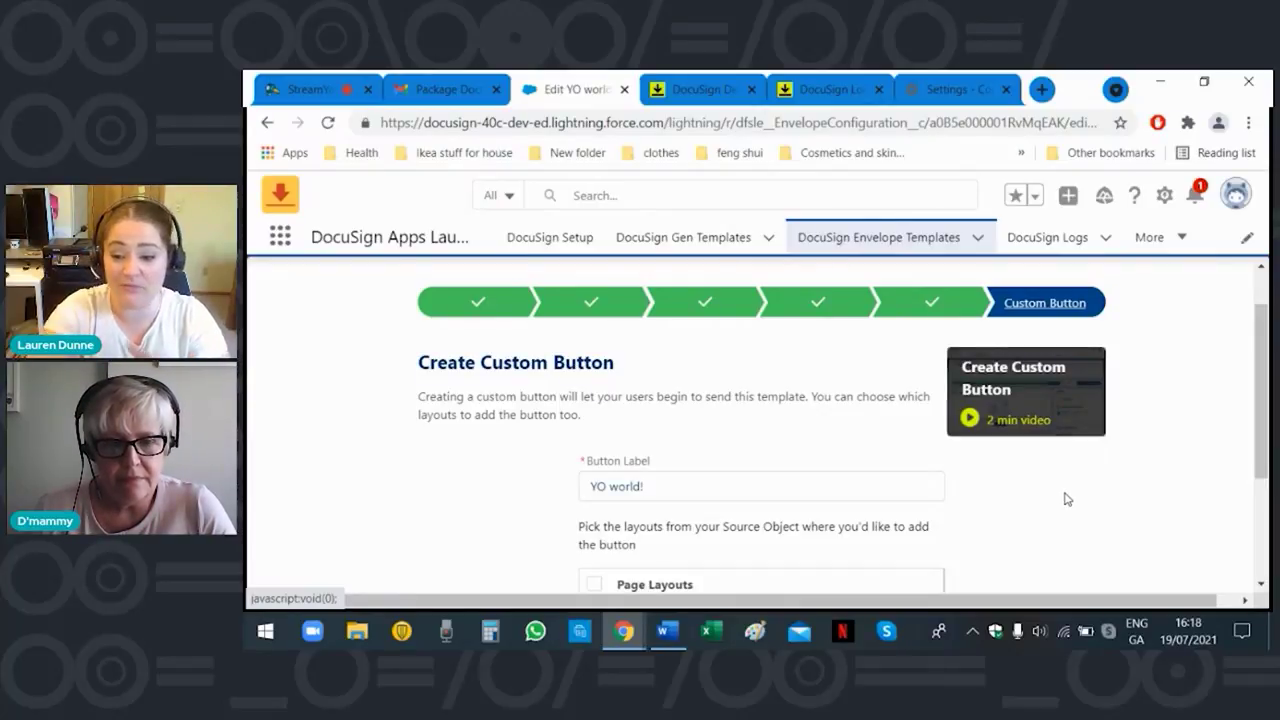
{"action": "scroll", "coordinate": [1067, 498], "scroll_direction": "down", "scroll_amount": 1}
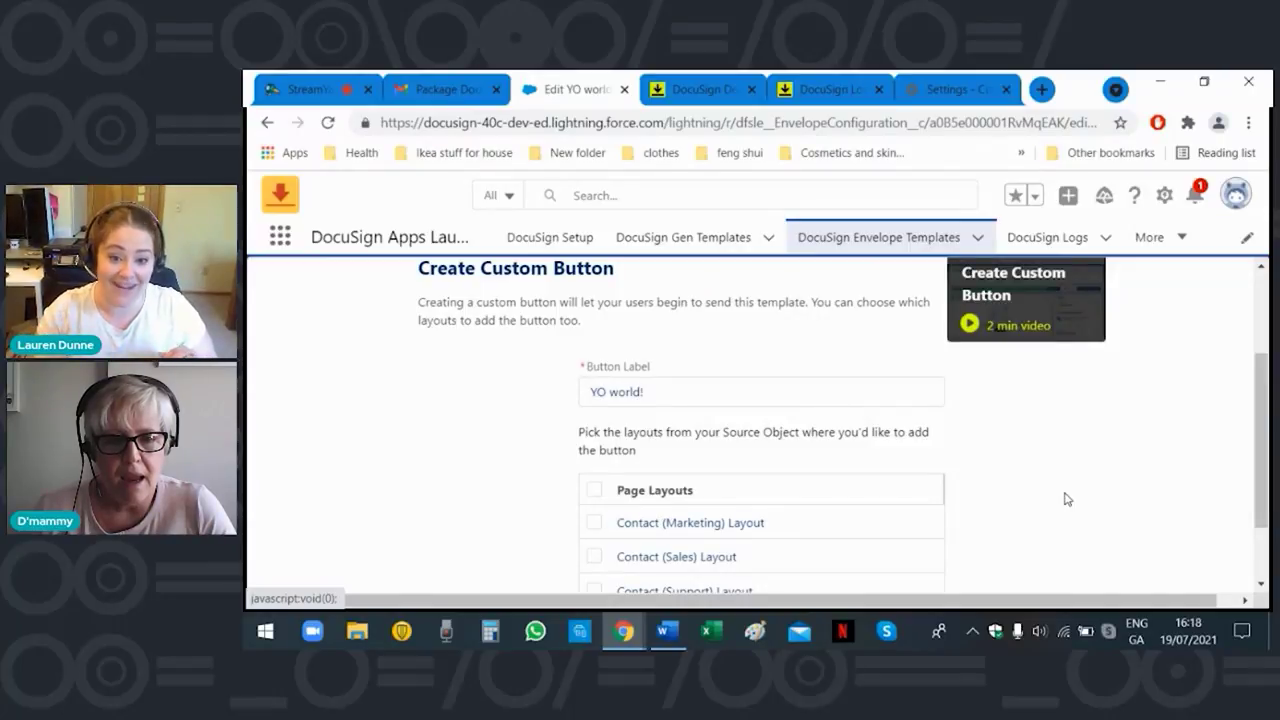
{"action": "scroll", "coordinate": [1067, 498], "scroll_direction": "down", "scroll_amount": 1}
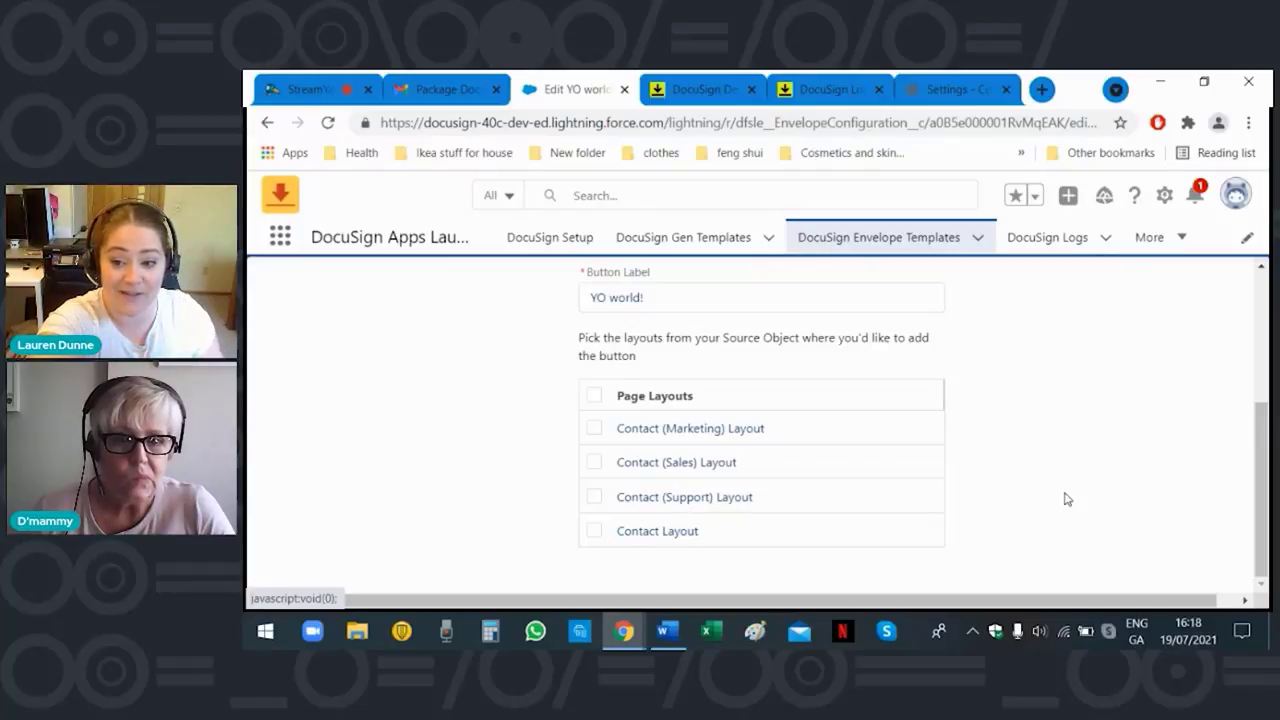
{"action": "left_click", "coordinate": [594, 395]}
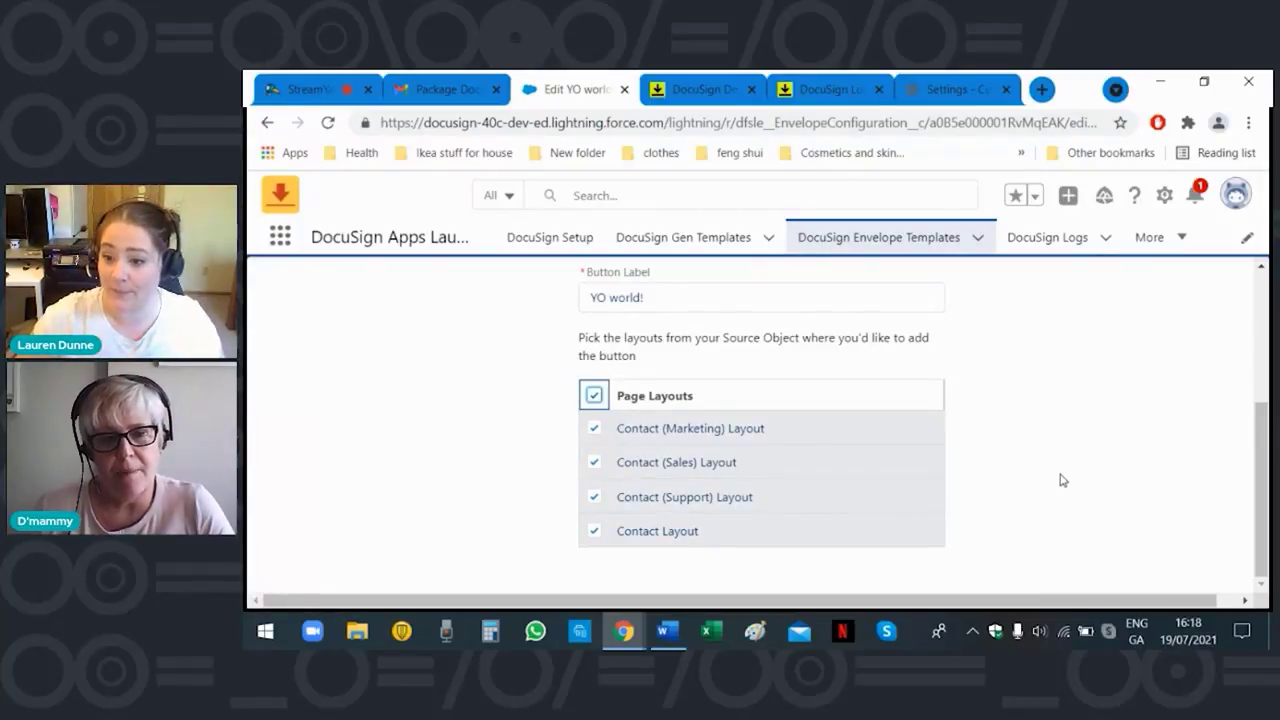
{"action": "scroll", "coordinate": [1062, 480], "scroll_direction": "up", "scroll_amount": 3}
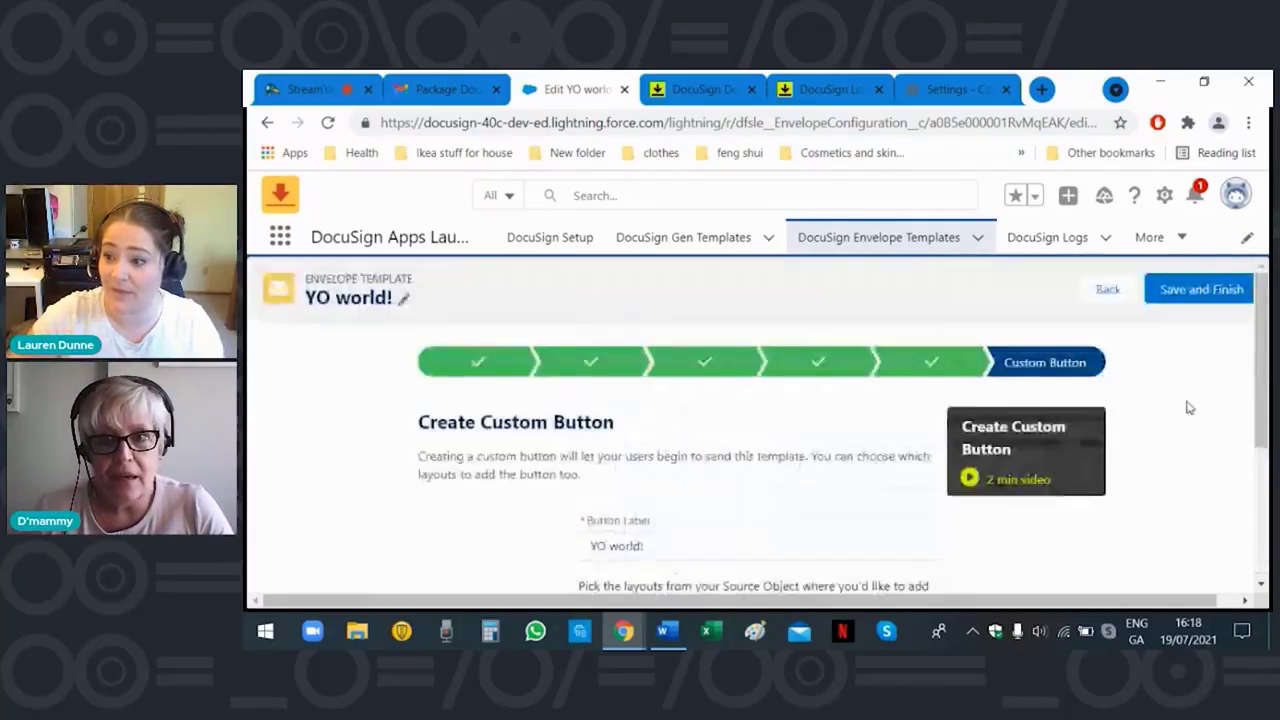
{"action": "left_click", "coordinate": [1202, 295]}
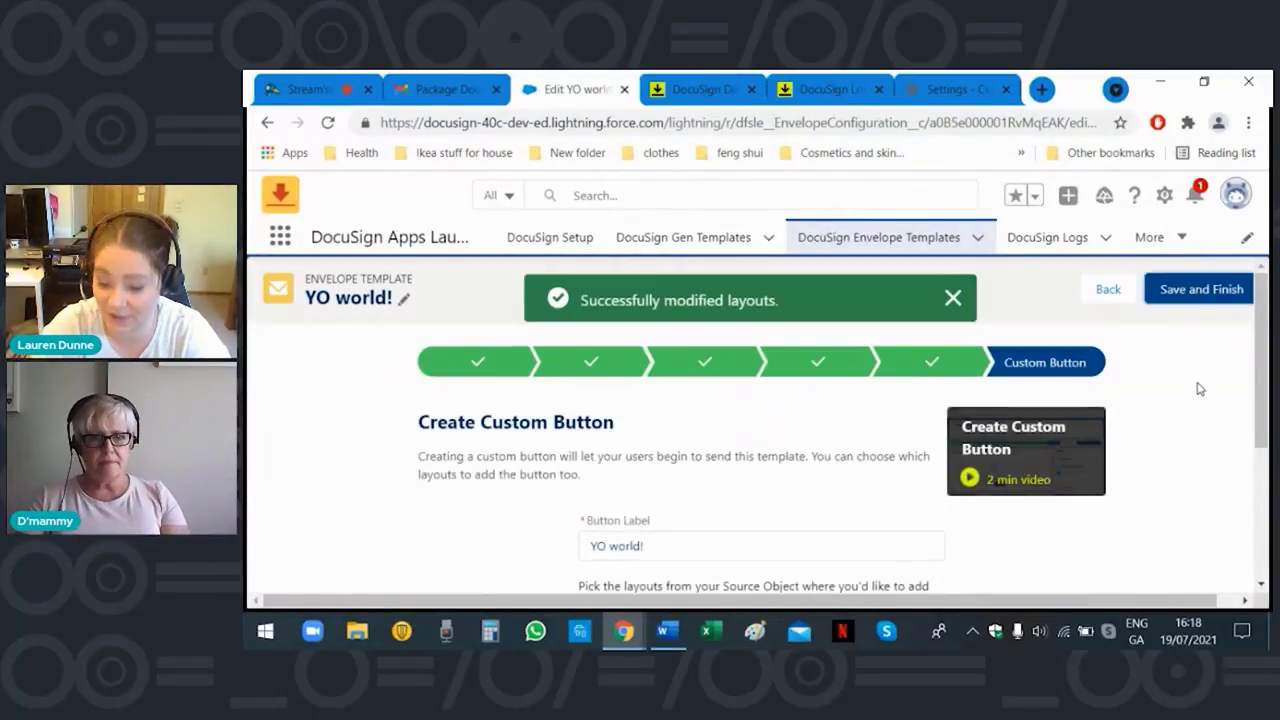
{"action": "scroll", "coordinate": [1188, 392], "scroll_direction": "down", "scroll_amount": 3}
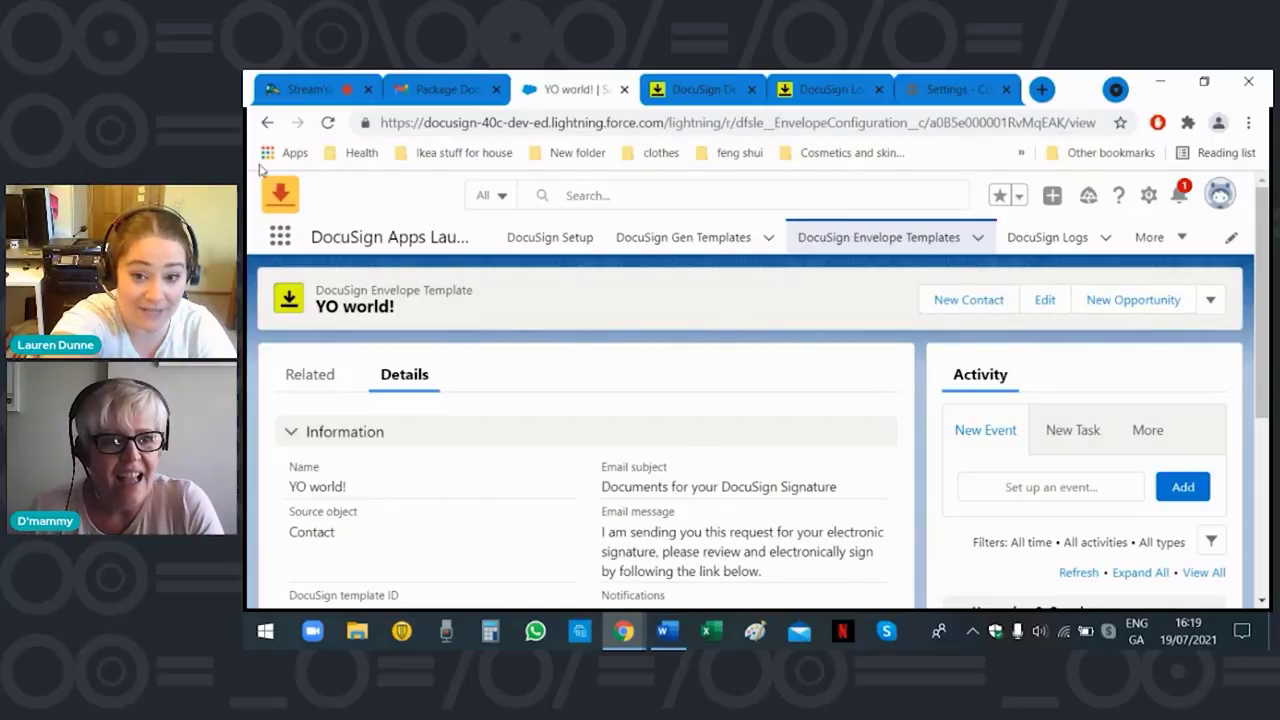
Switch to the Service app and display the All Contacts list view.
{"action": "left_click", "coordinate": [281, 240]}
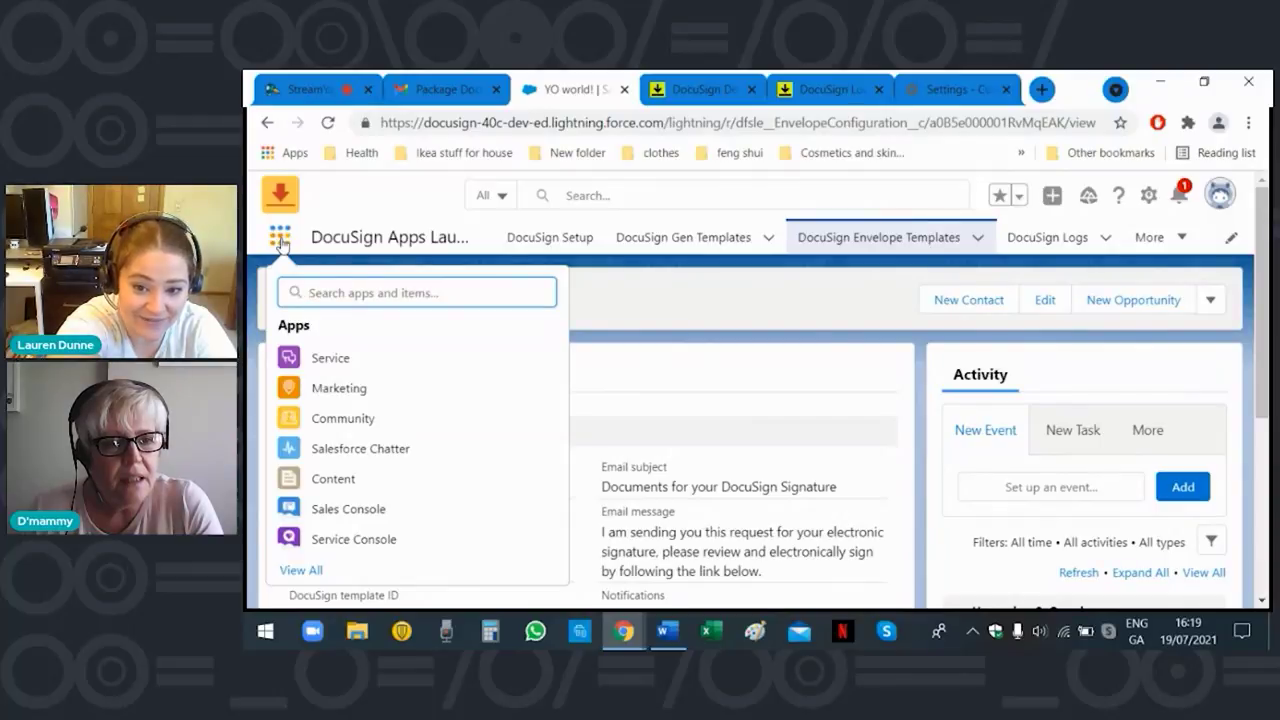
{"action": "left_click", "coordinate": [327, 359]}
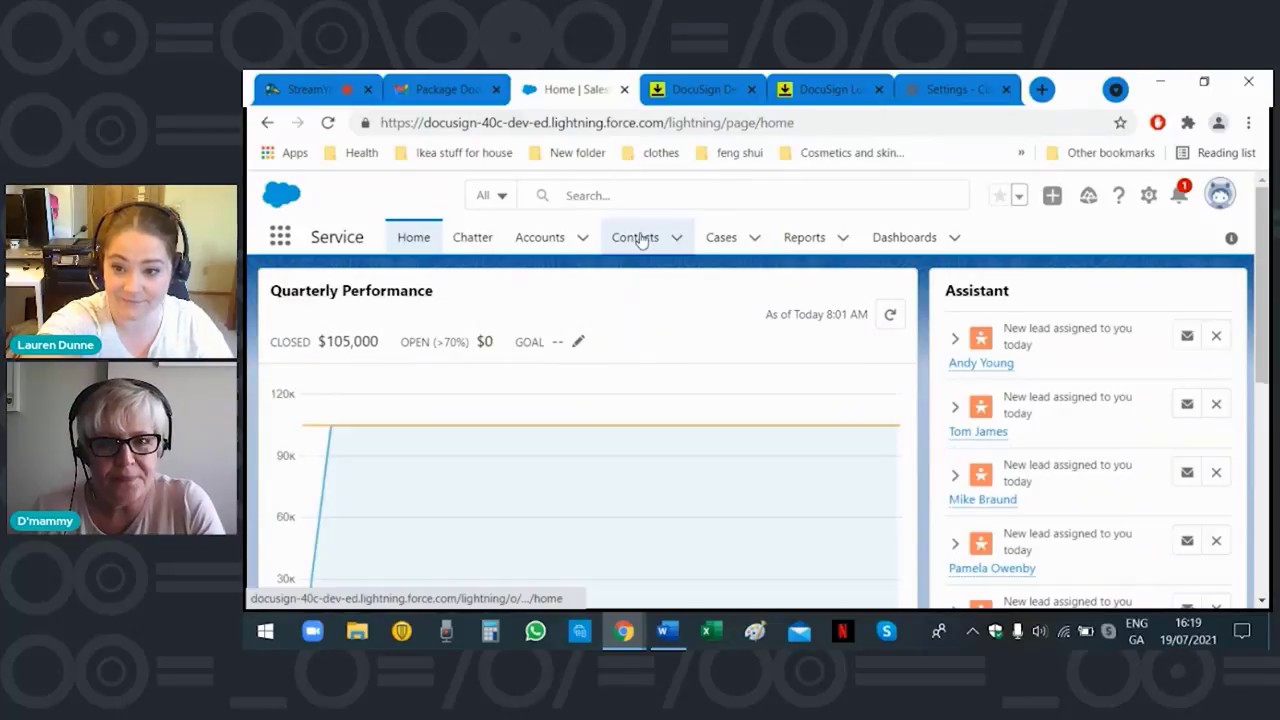
{"action": "left_click", "coordinate": [640, 240]}
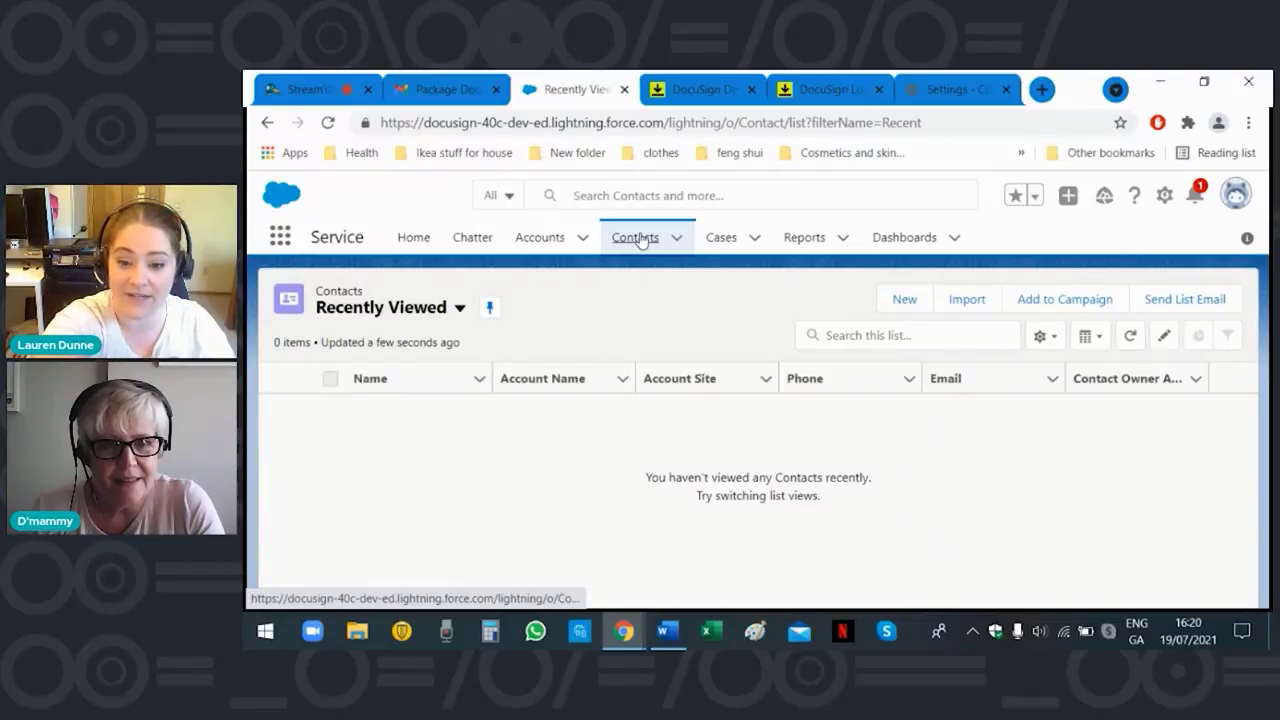
{"action": "left_click", "coordinate": [459, 309]}
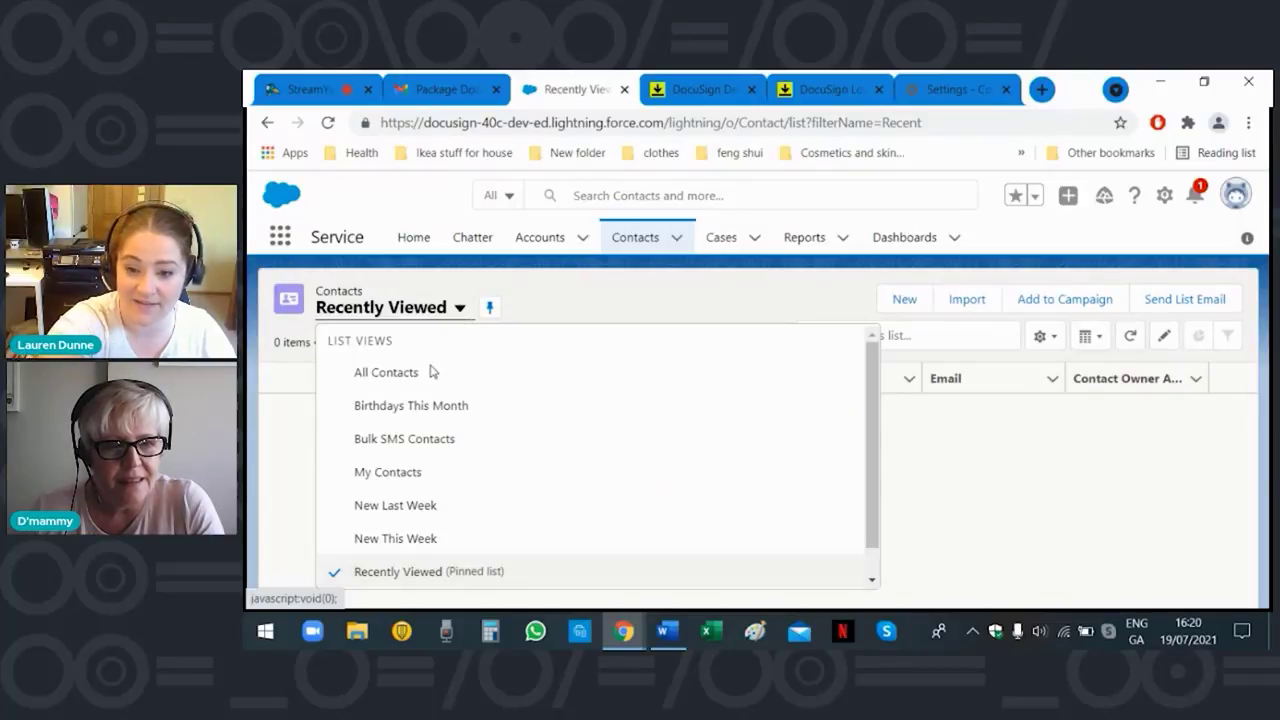
{"action": "left_click", "coordinate": [398, 372]}
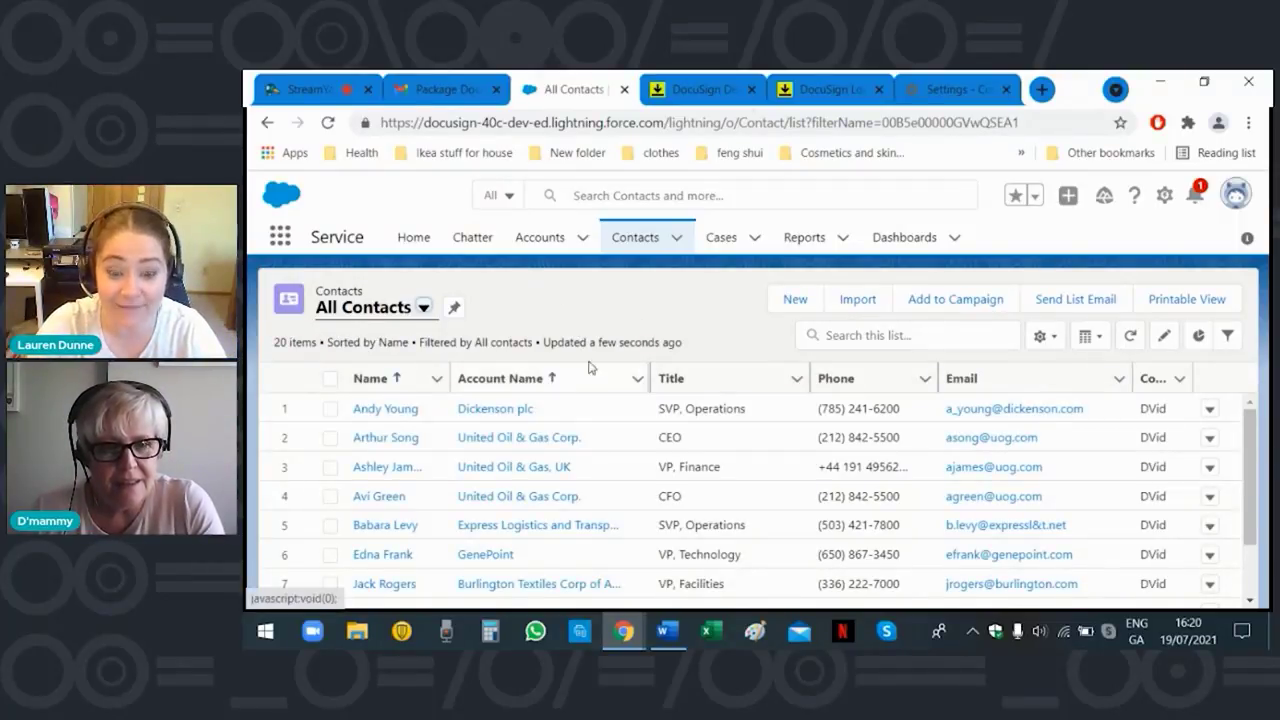
Open the record of the VP, Facilities contact at Burlington Textiles Corp of America from the contact list.
{"action": "scroll", "coordinate": [1250, 450], "scroll_direction": "down", "scroll_amount": 1}
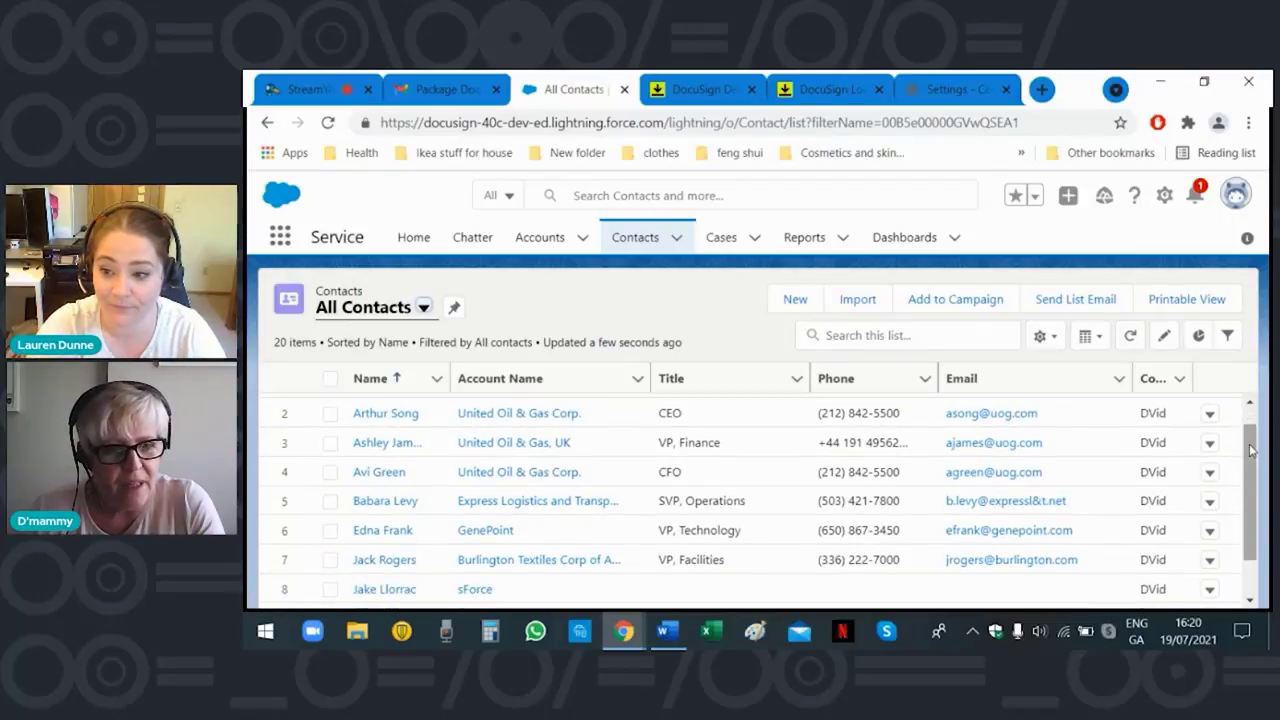
{"action": "scroll", "coordinate": [1250, 450], "scroll_direction": "down", "scroll_amount": 5}
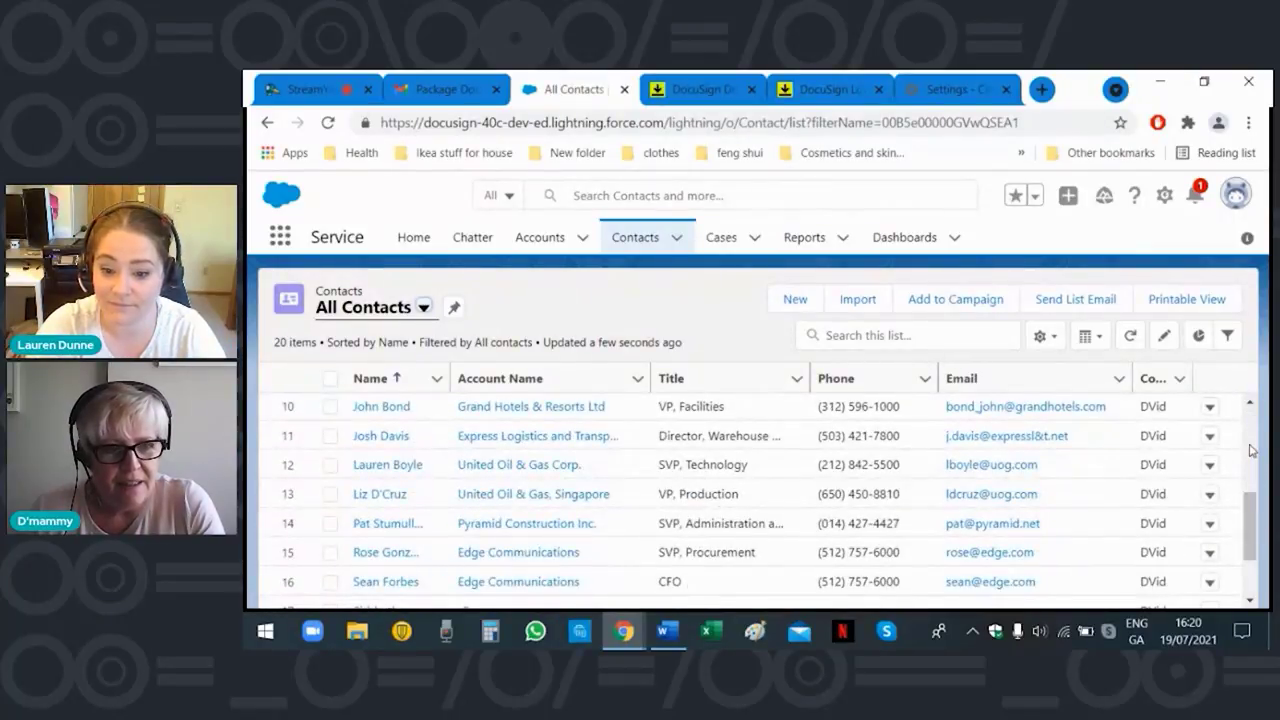
{"action": "scroll", "coordinate": [1250, 450], "scroll_direction": "up", "scroll_amount": 2}
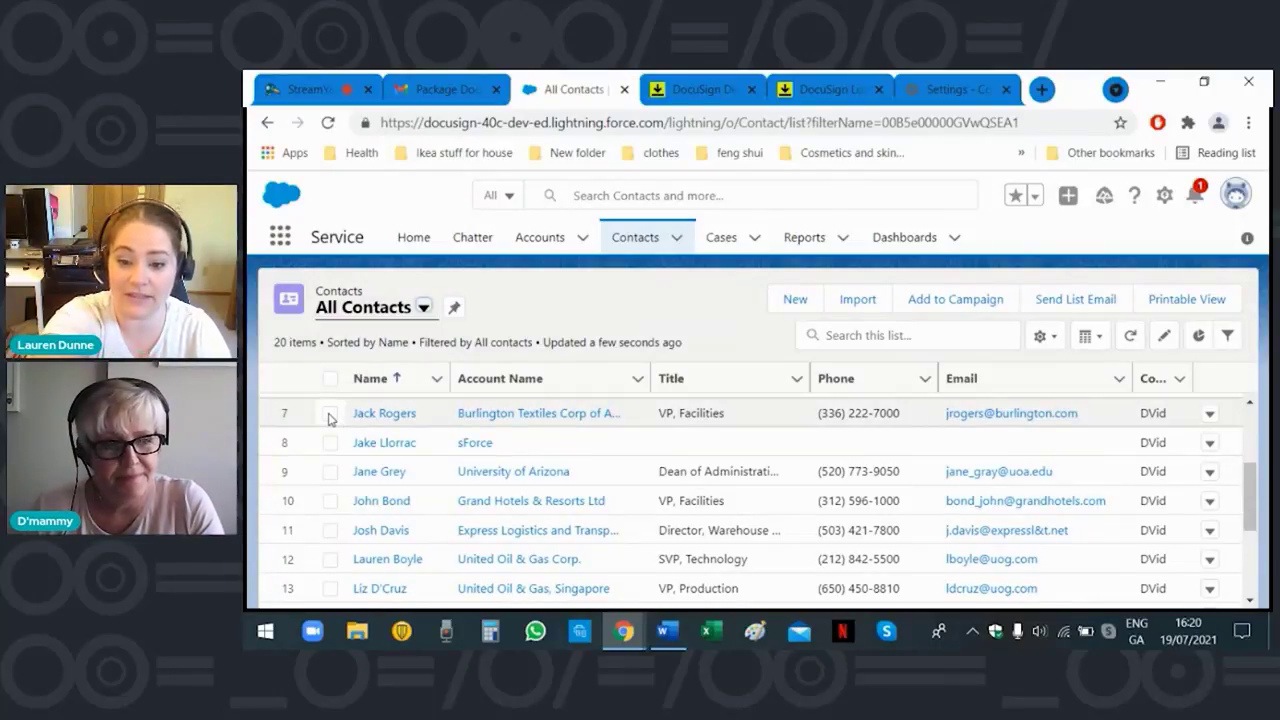
{"action": "left_click", "coordinate": [386, 413]}
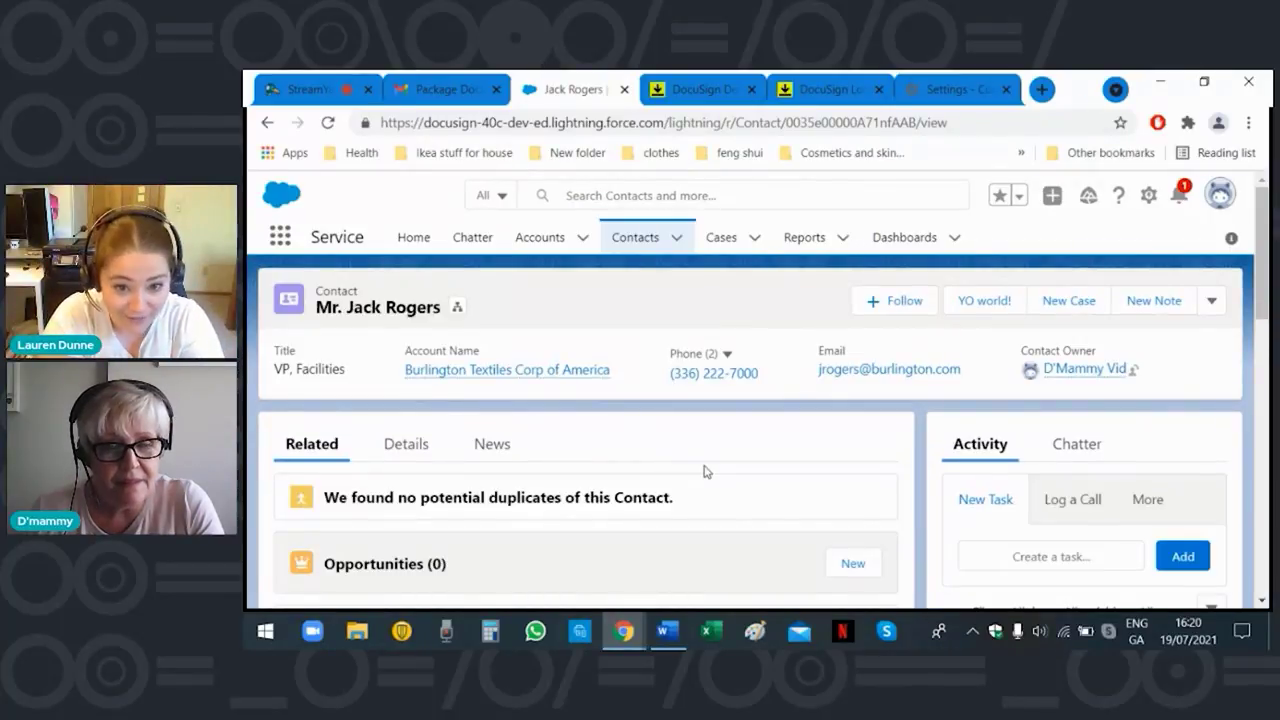
Look over the contact's related records and launch the "YO world!" envelope from this contact.
{"action": "scroll", "coordinate": [705, 471], "scroll_direction": "down", "scroll_amount": 2}
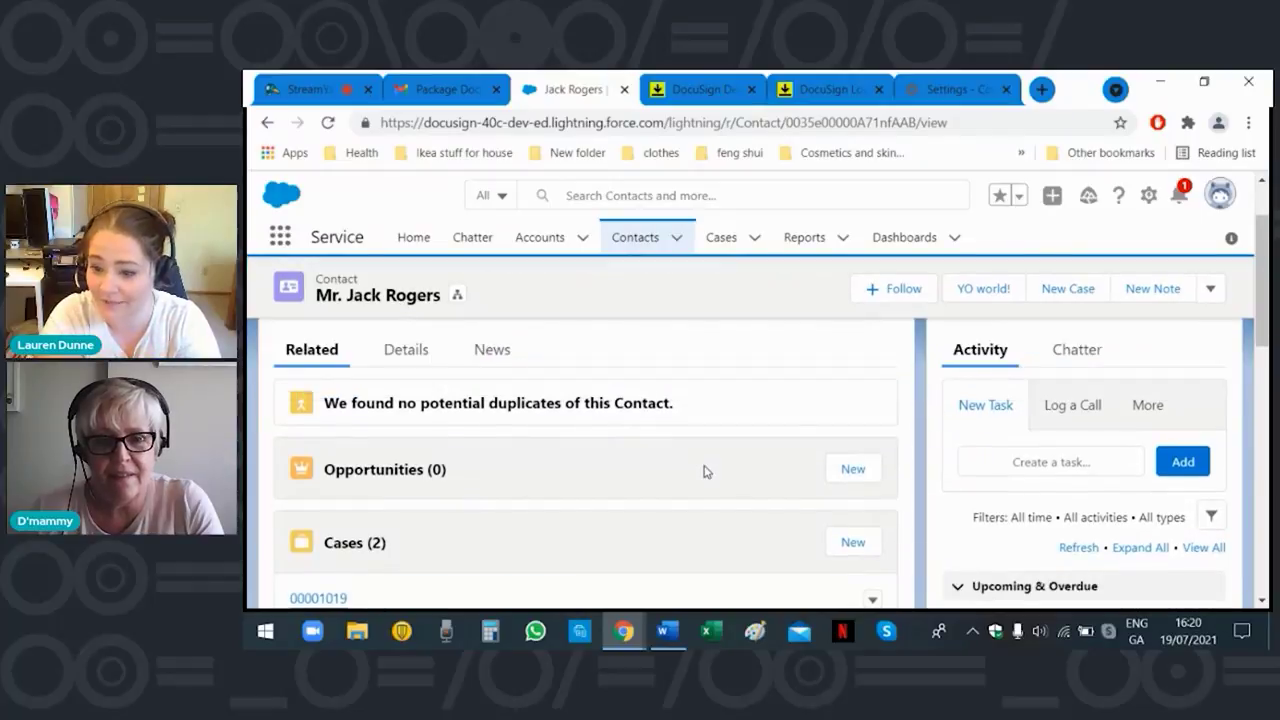
{"action": "scroll", "coordinate": [705, 471], "scroll_direction": "down", "scroll_amount": 4}
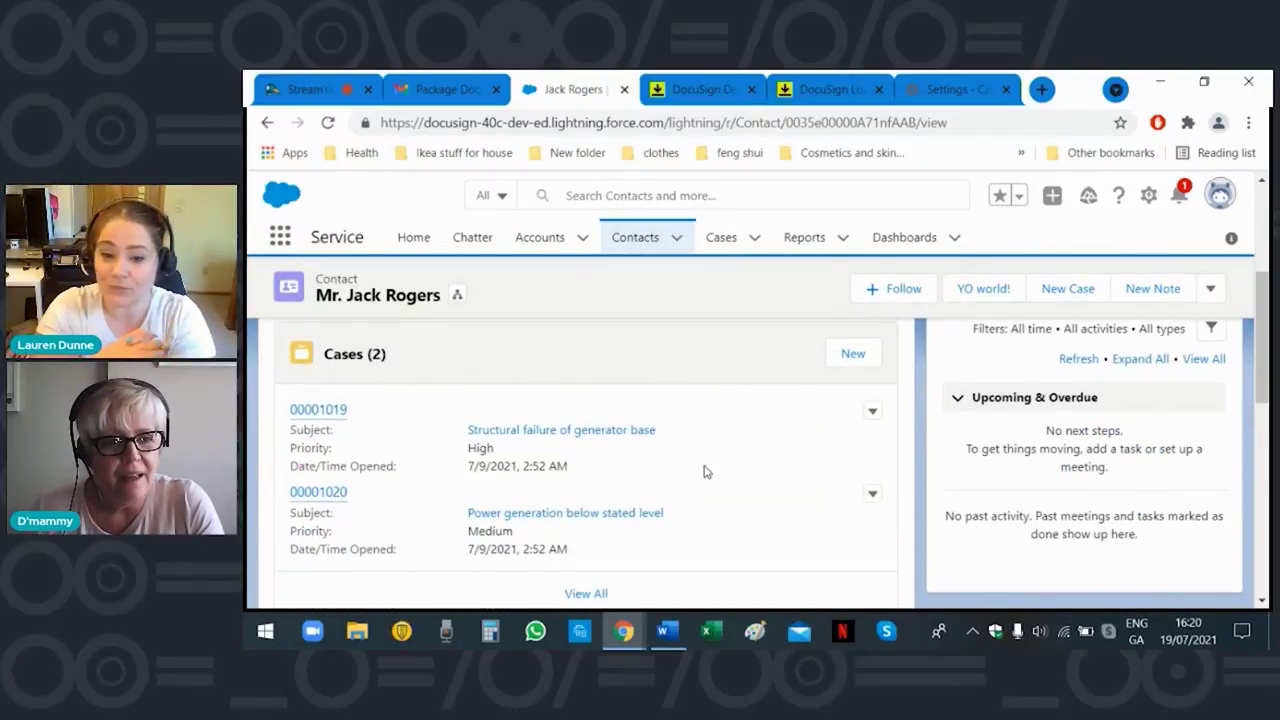
{"action": "scroll", "coordinate": [705, 471], "scroll_direction": "up", "scroll_amount": 6}
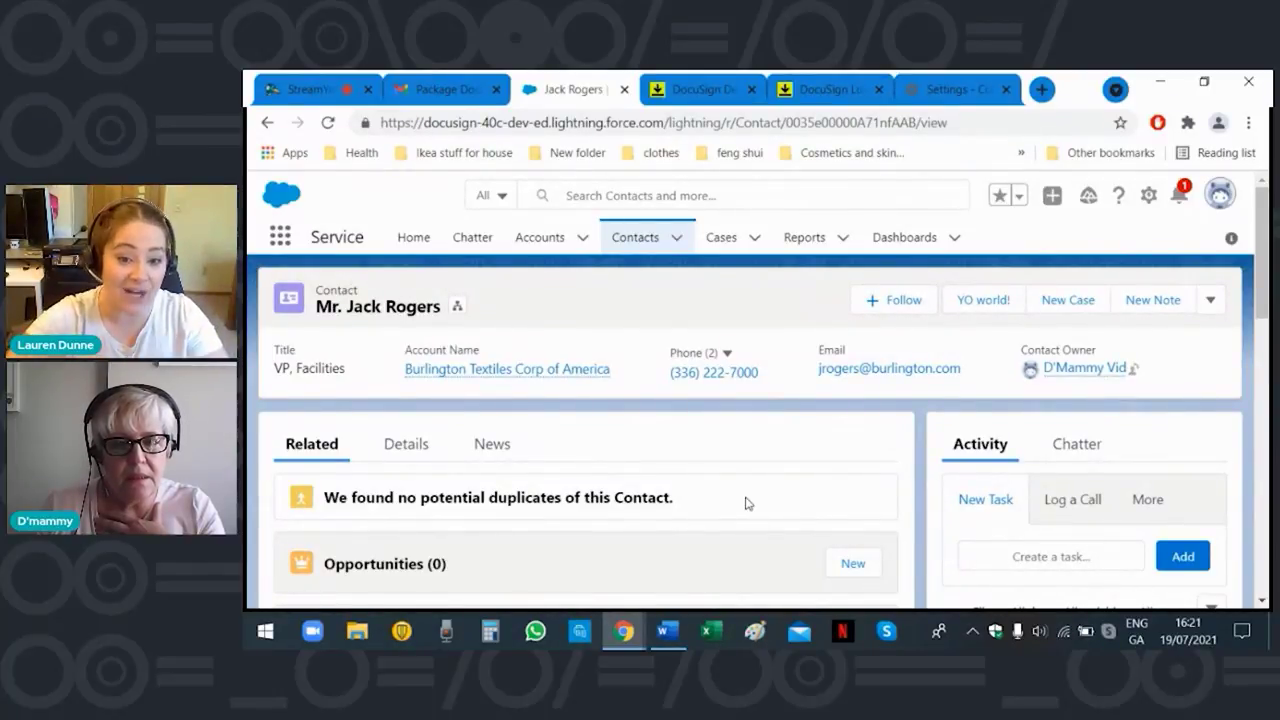
{"action": "scroll", "coordinate": [745, 503], "scroll_direction": "down", "scroll_amount": 1}
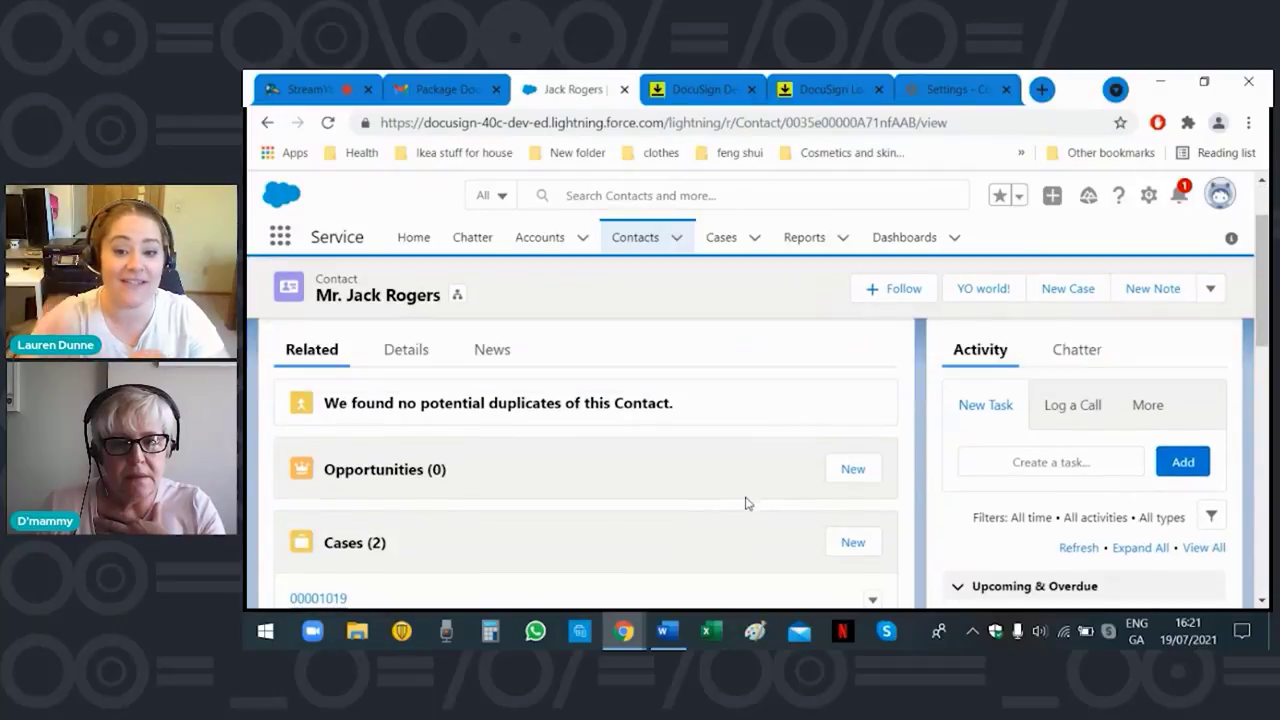
{"action": "scroll", "coordinate": [745, 503], "scroll_direction": "up", "scroll_amount": 1}
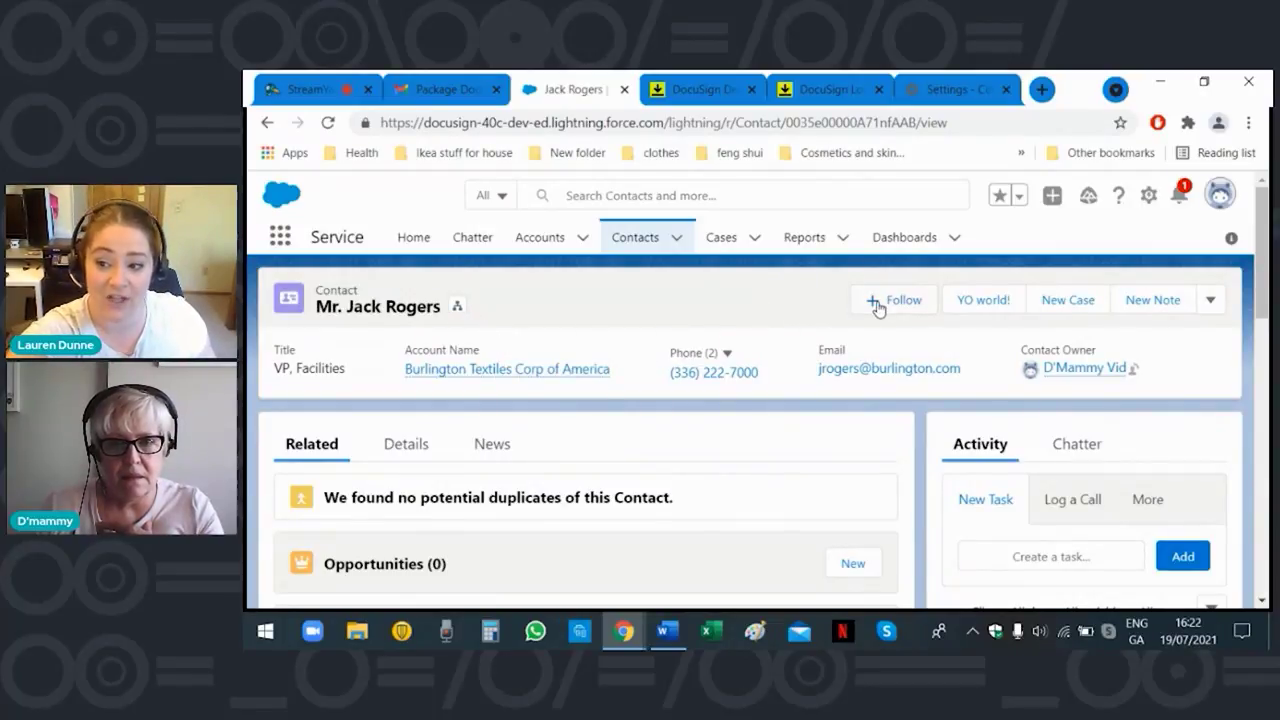
{"action": "left_click", "coordinate": [985, 312]}
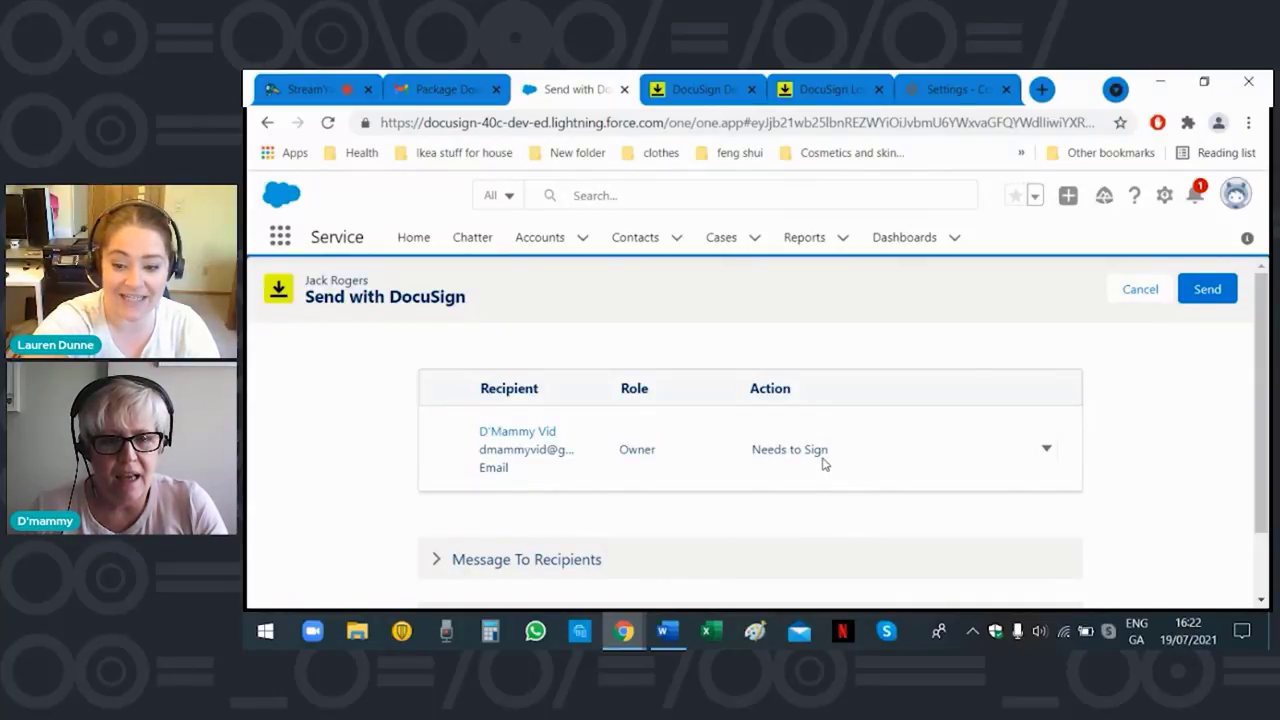
Expand Message To Recipients and replace the email message with "SIGN the form or else!".
{"action": "scroll", "coordinate": [1037, 500], "scroll_direction": "down", "scroll_amount": 1}
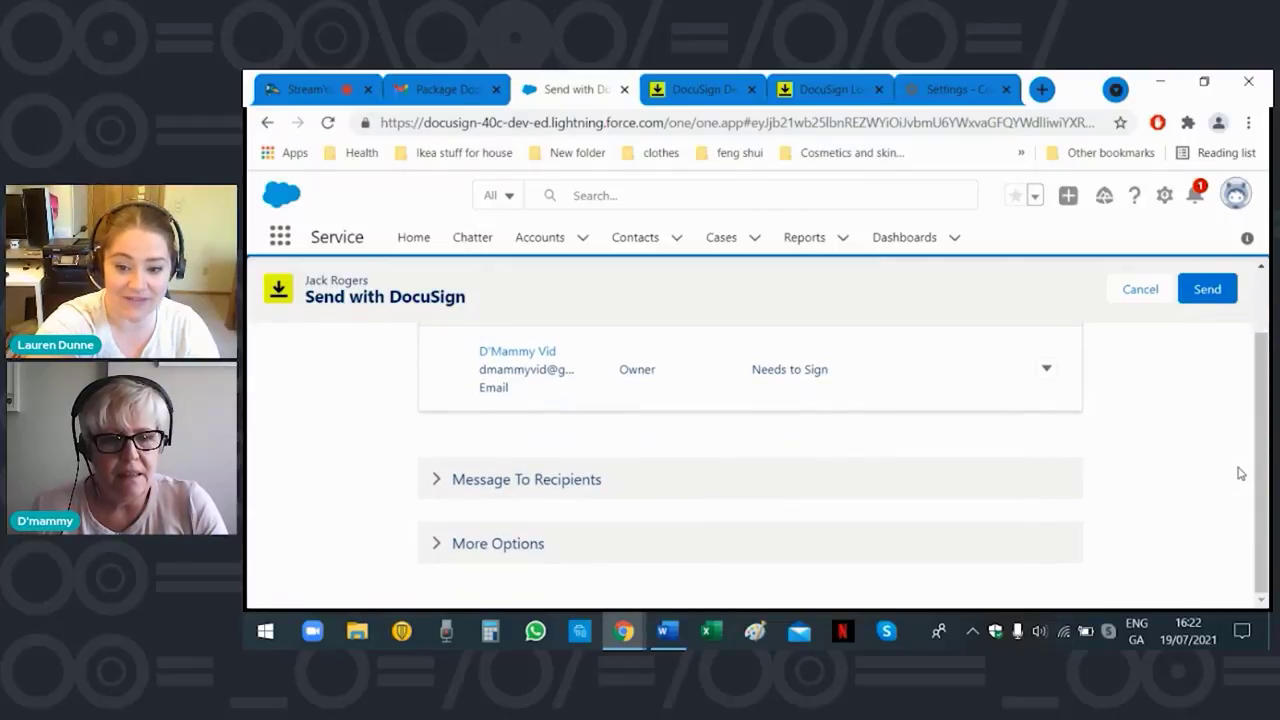
{"action": "left_click", "coordinate": [579, 490]}
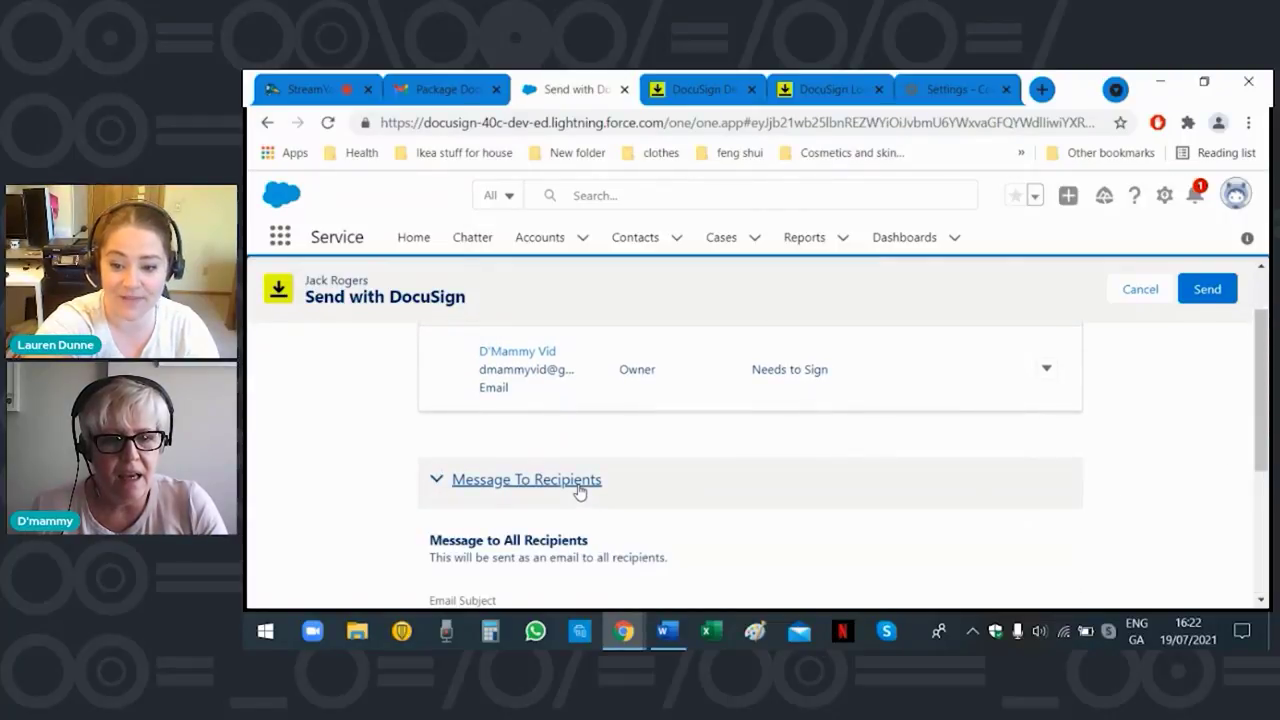
{"action": "scroll", "coordinate": [1090, 512], "scroll_direction": "down", "scroll_amount": 2}
{"action": "scroll", "coordinate": [1090, 510], "scroll_direction": "down", "scroll_amount": 1}
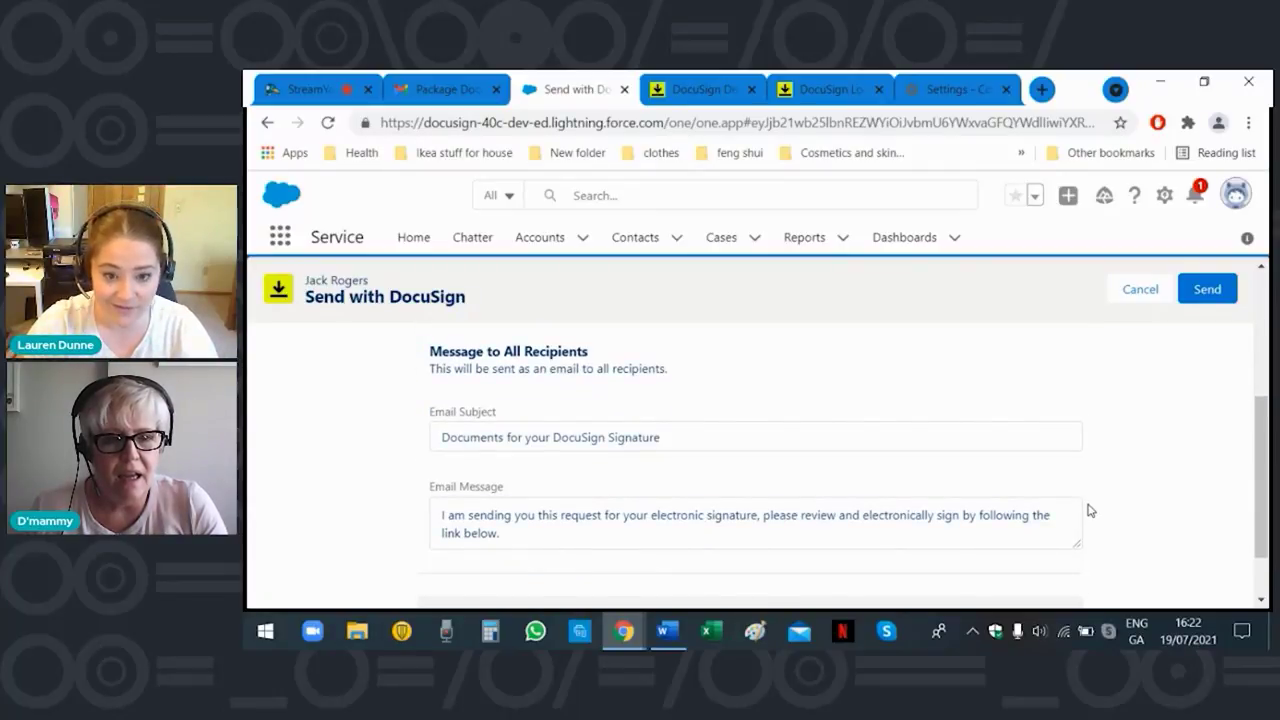
{"action": "left_click_drag", "start_coordinate": [512, 533], "coordinate": [422, 507]}
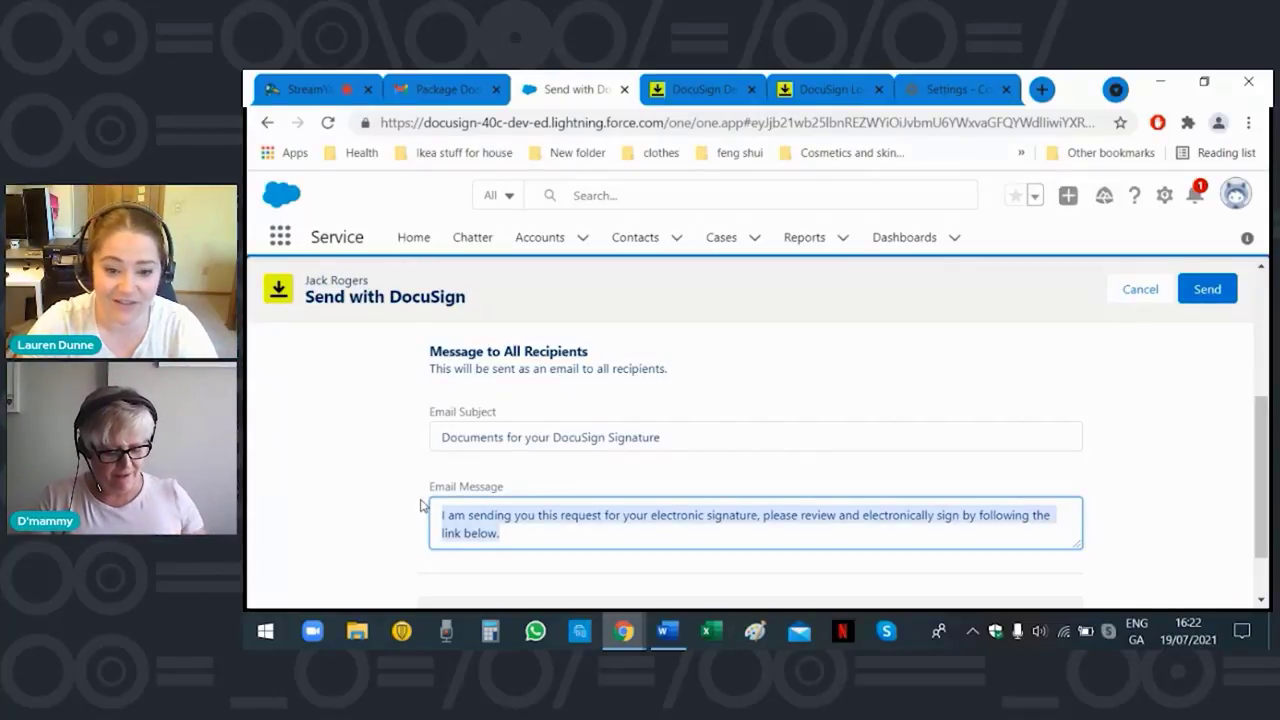
{"action": "type", "text": "SIGN"}
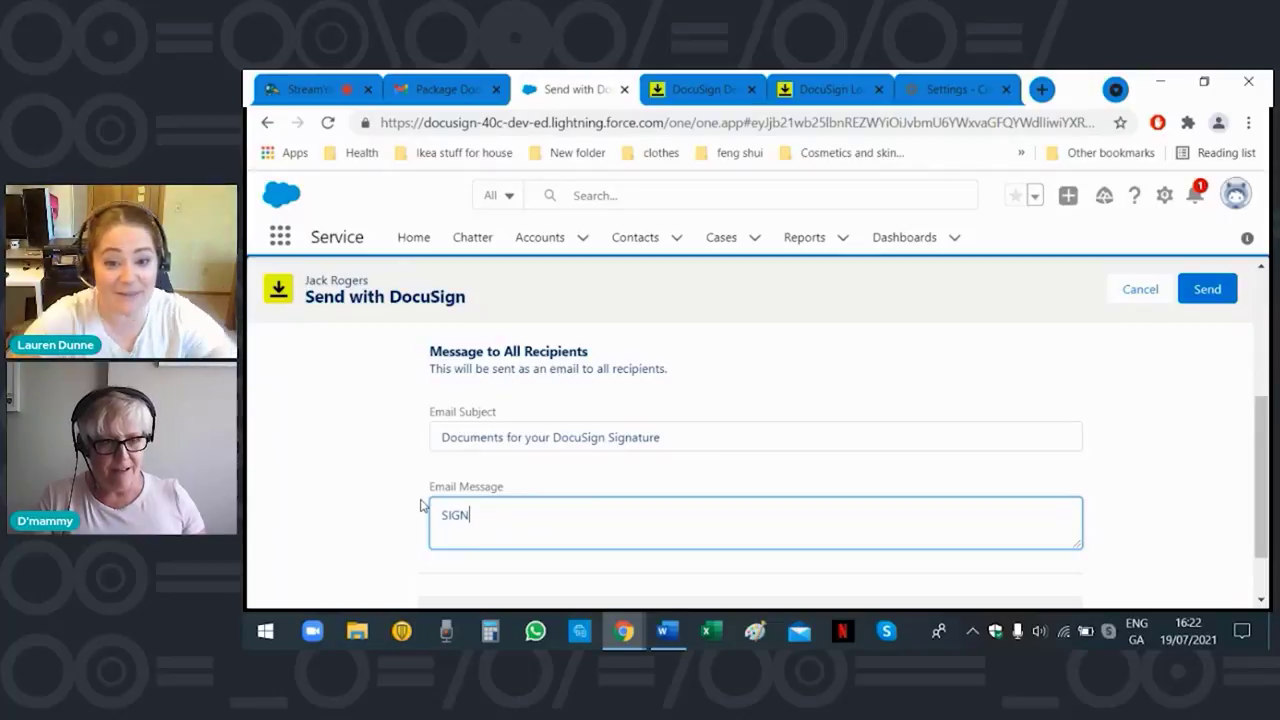
{"action": "type", "text": " the form or else!"}
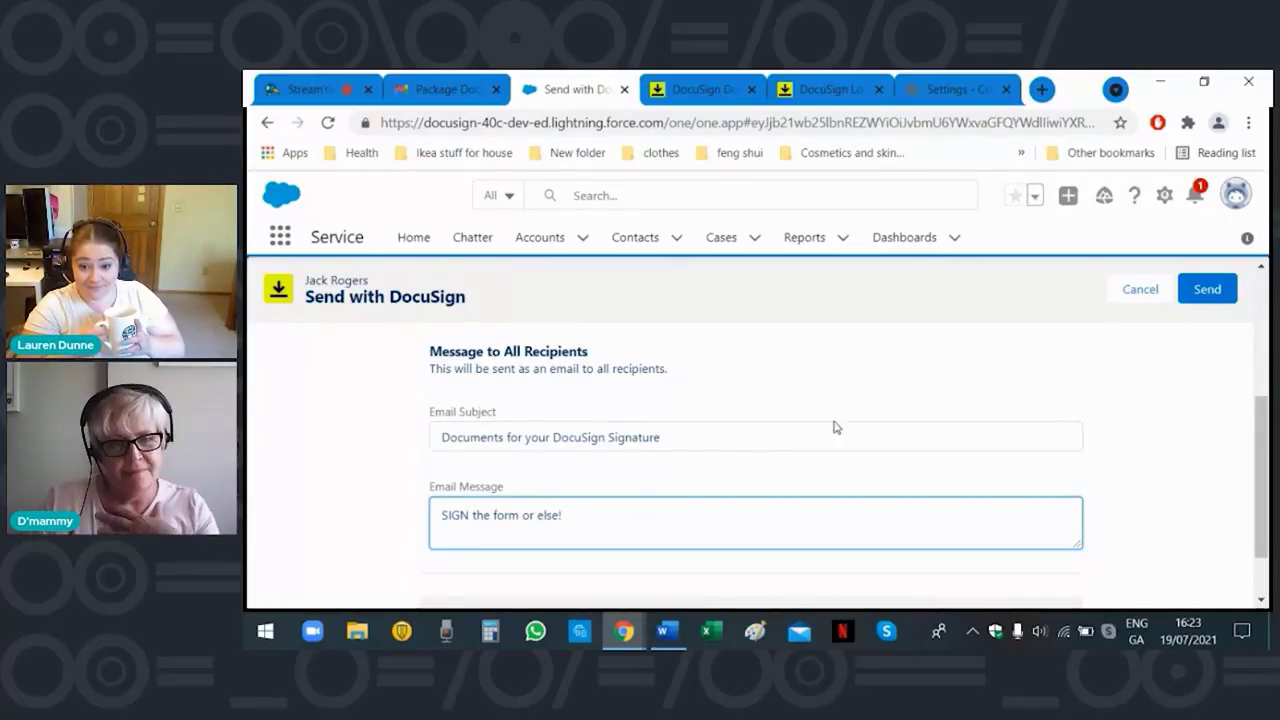
Expand More Options to check the reminder frequencies and expiration, and send the envelope for signature.
{"action": "scroll", "coordinate": [840, 458], "scroll_direction": "down", "scroll_amount": 1}
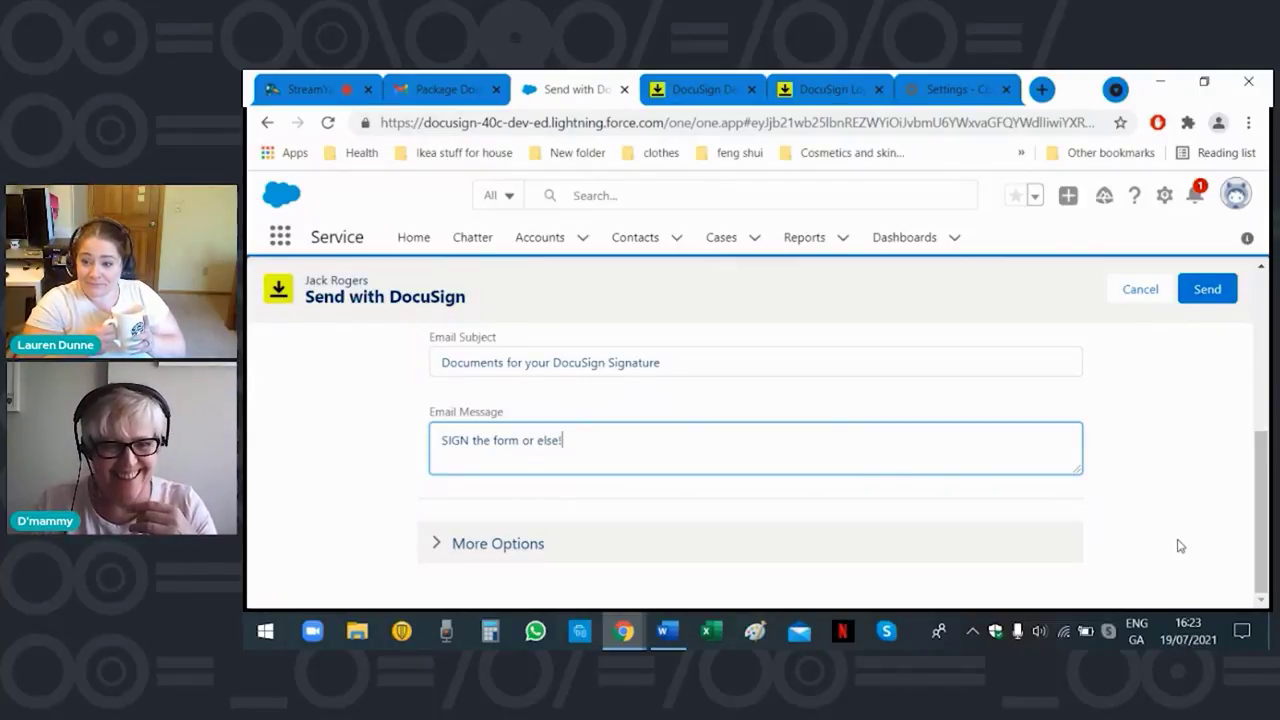
{"action": "left_click", "coordinate": [528, 553]}
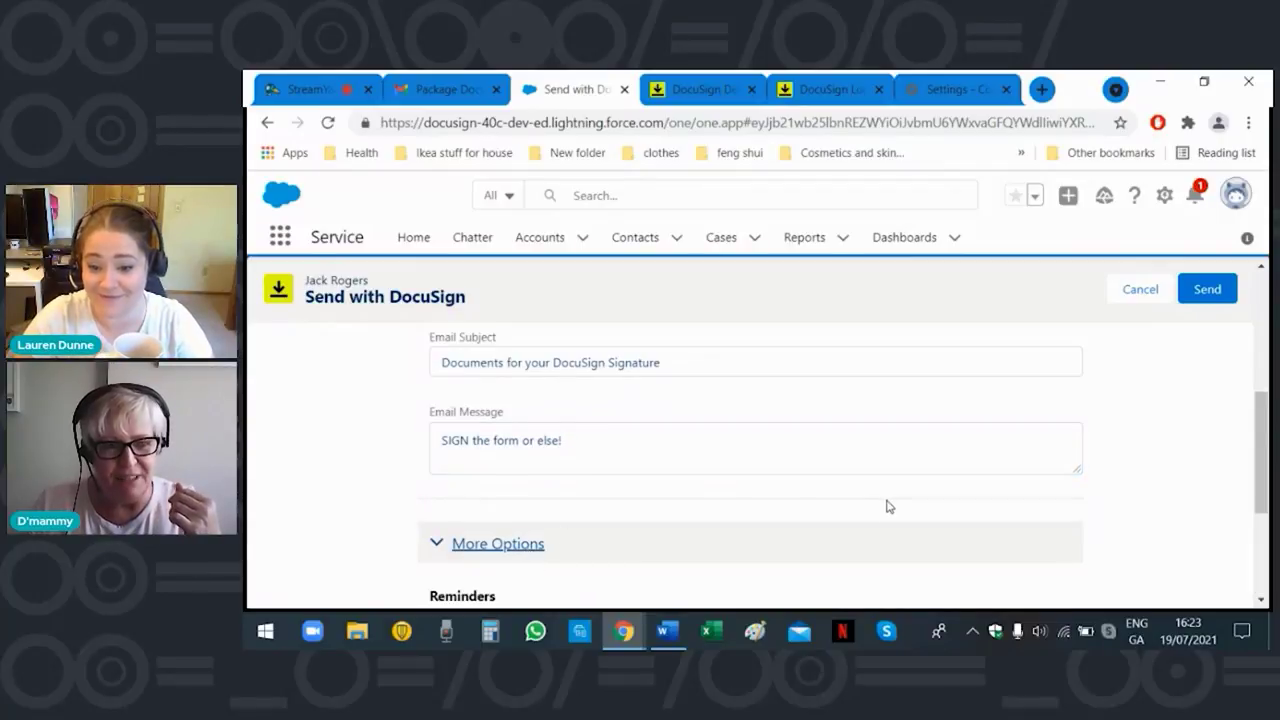
{"action": "scroll", "coordinate": [886, 507], "scroll_direction": "down", "scroll_amount": 2}
{"action": "scroll", "coordinate": [886, 507], "scroll_direction": "down", "scroll_amount": 1}
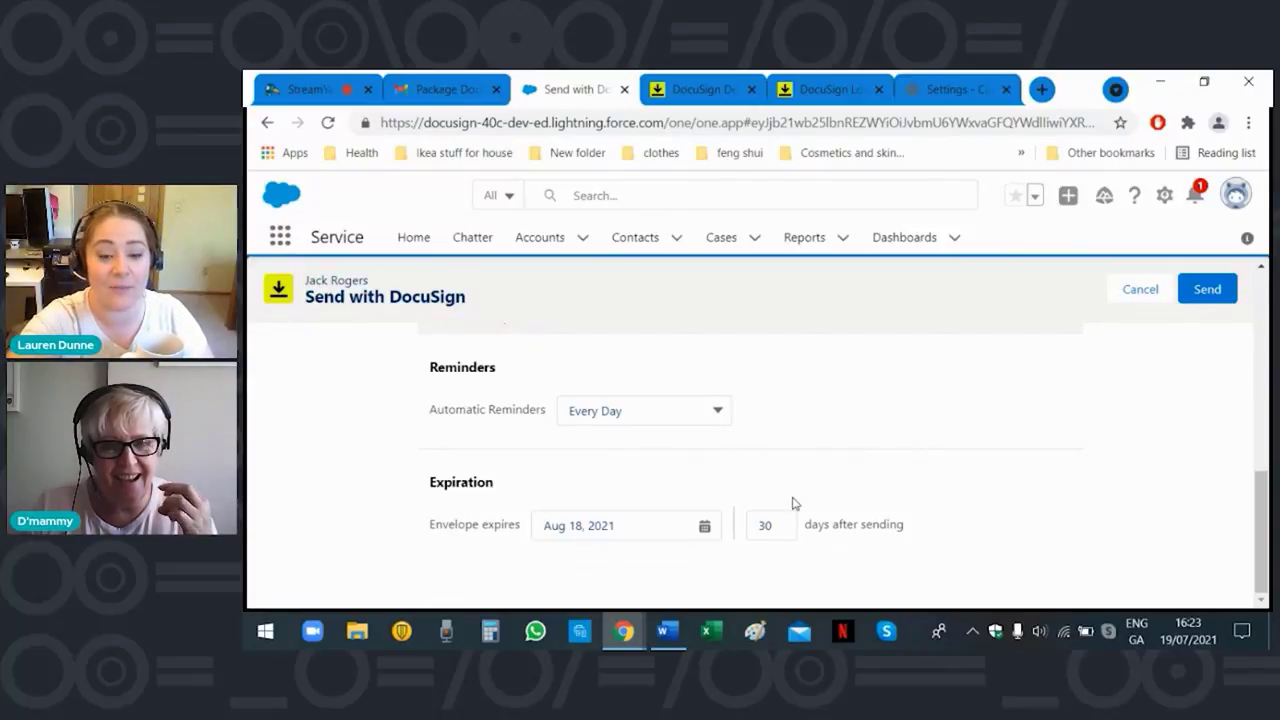
{"action": "left_click", "coordinate": [718, 410]}
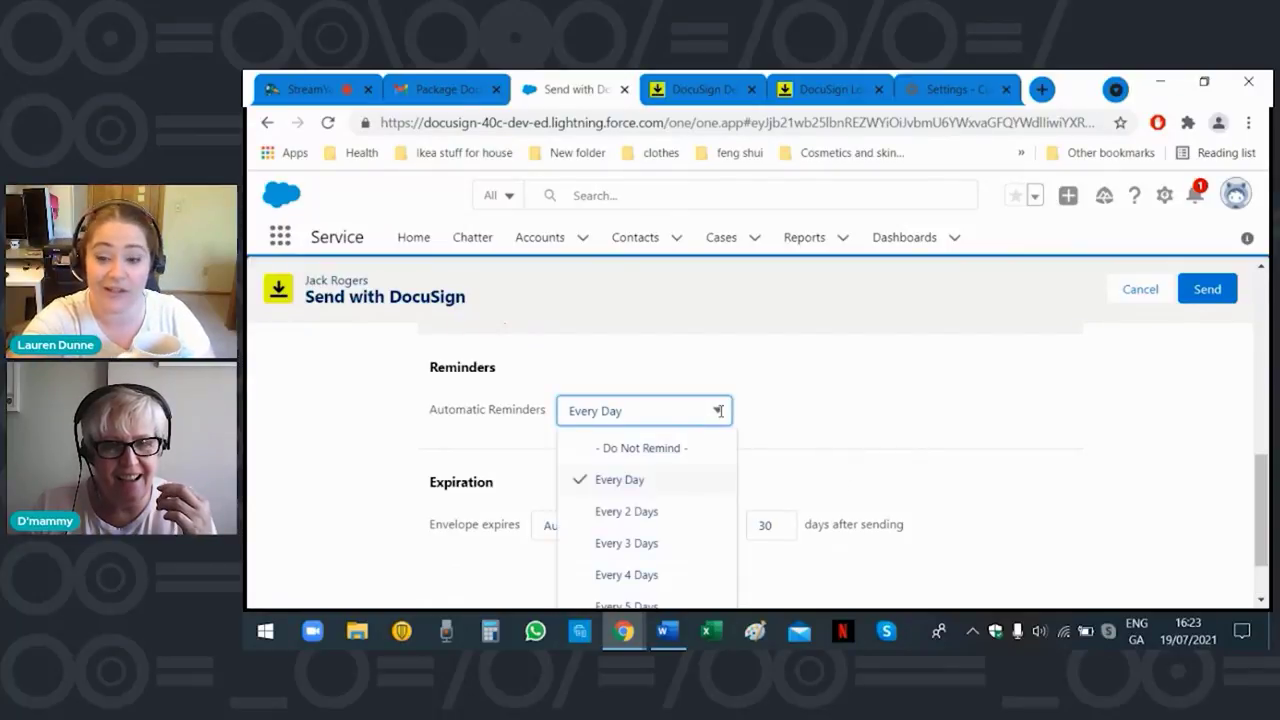
{"action": "left_click", "coordinate": [718, 410]}
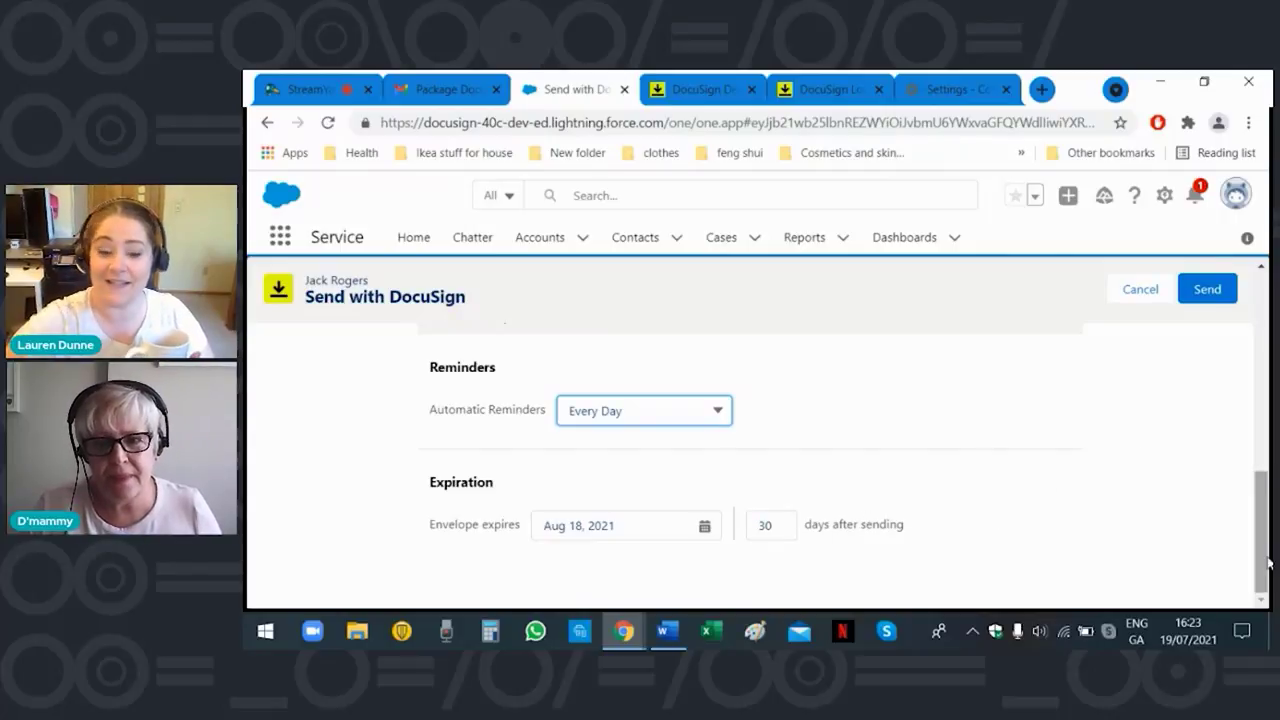
{"action": "left_click", "coordinate": [1205, 291]}
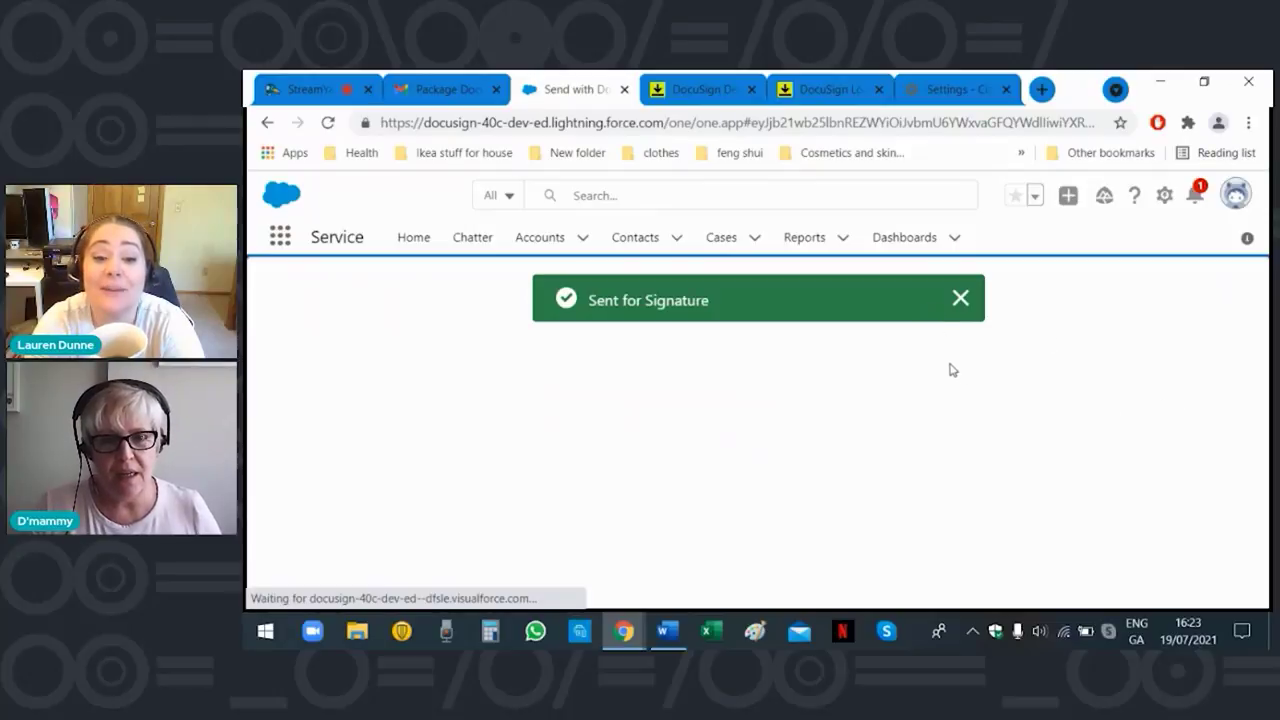
Switch to the Gmail inbox, open the "Documents for your DocuSign Signature" email and launch the document review from it.
{"action": "left_click", "coordinate": [477, 100]}
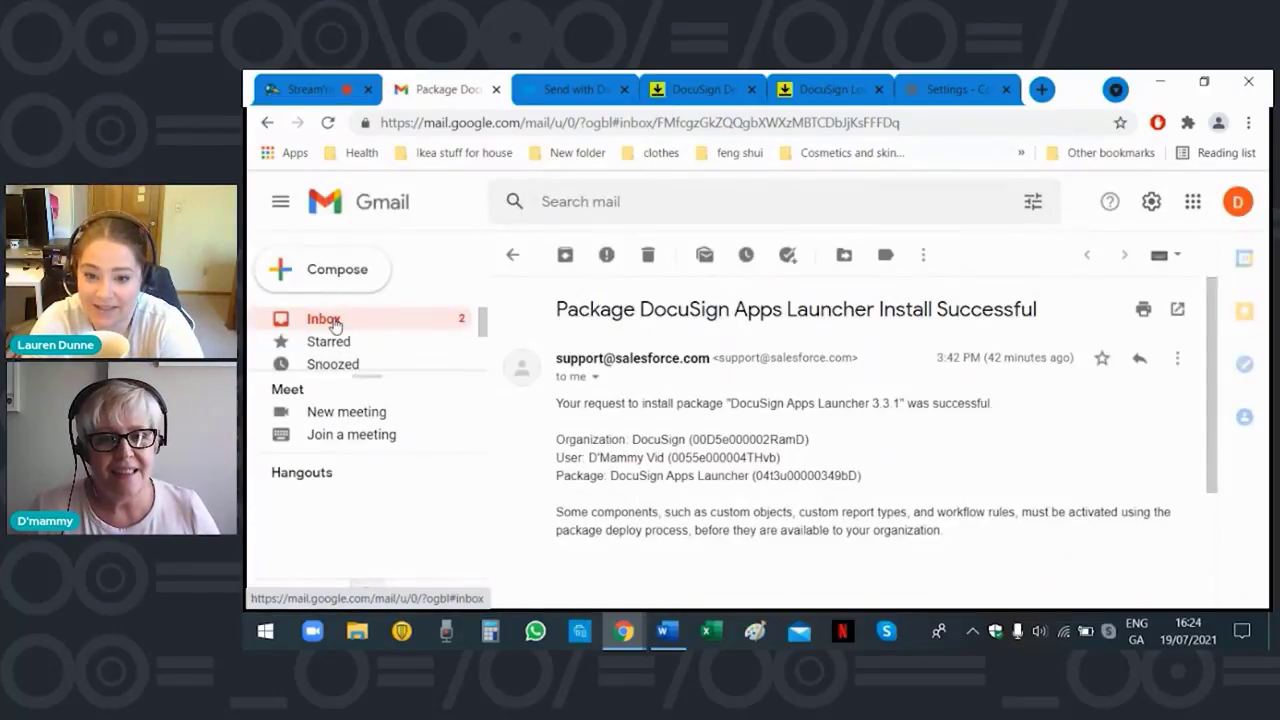
{"action": "left_click", "coordinate": [336, 327]}
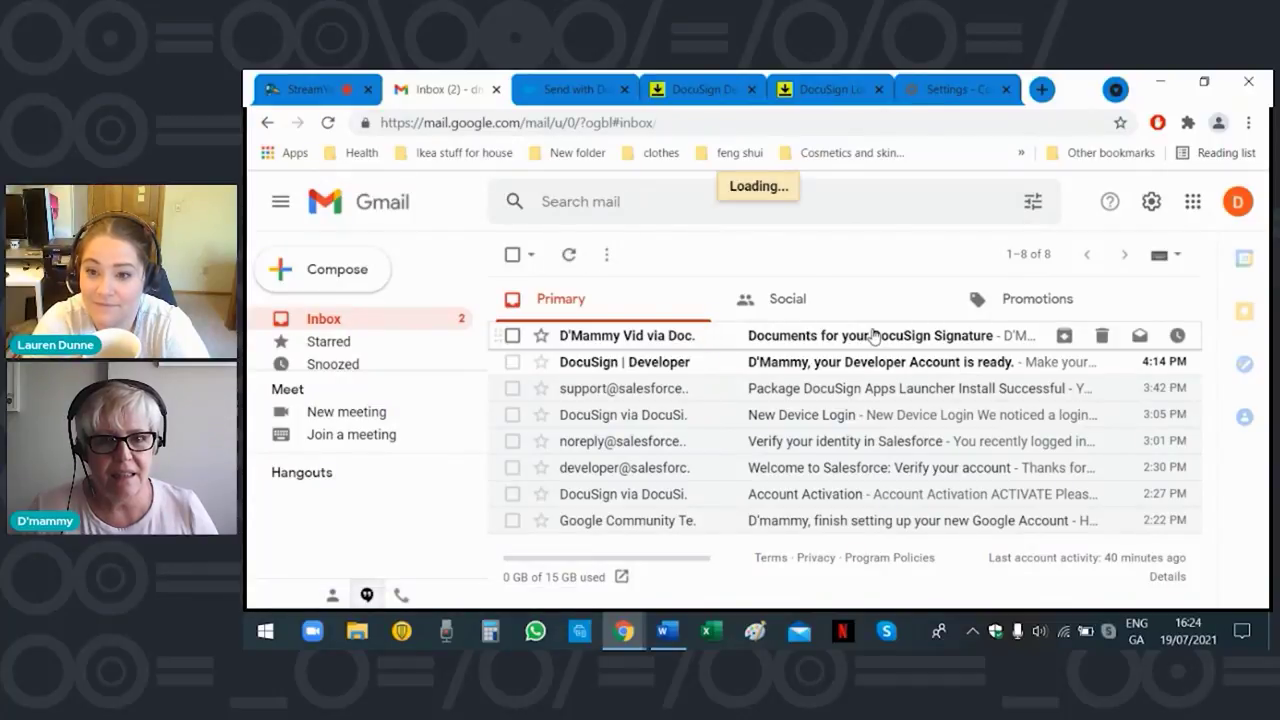
{"action": "scroll", "coordinate": [1058, 444], "scroll_direction": "down", "scroll_amount": 4}
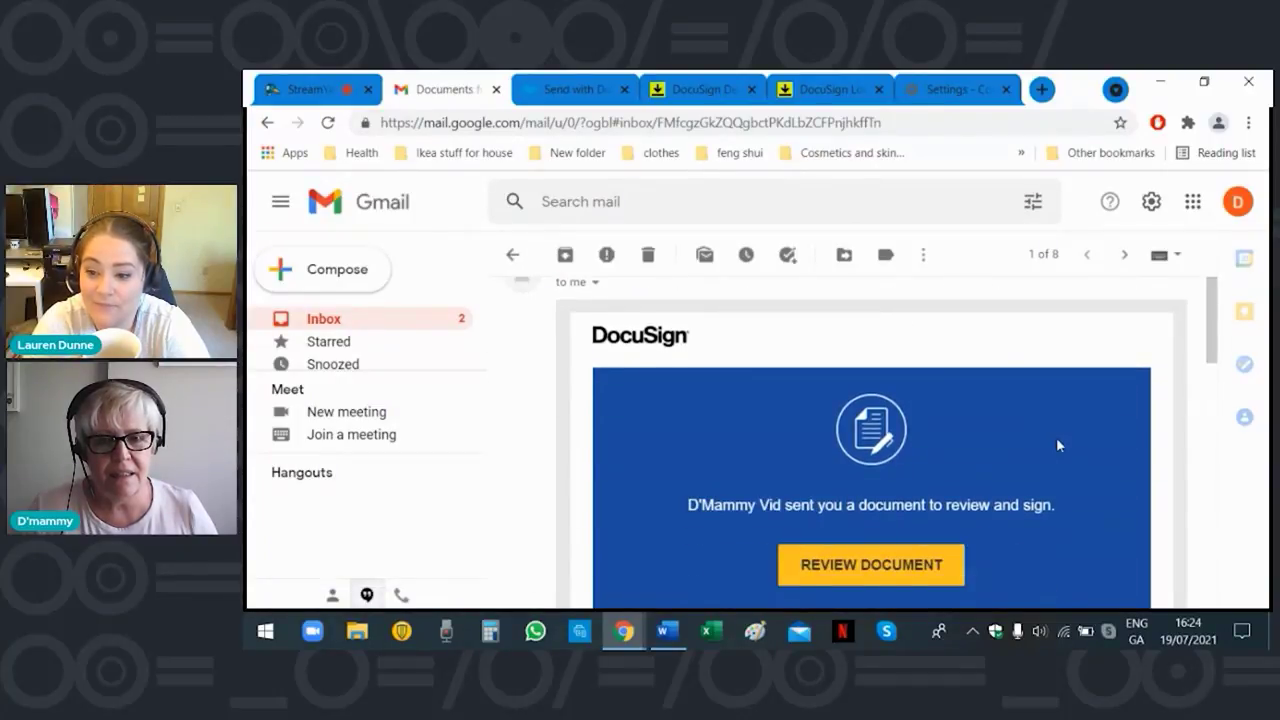
{"action": "scroll", "coordinate": [1059, 444], "scroll_direction": "down", "scroll_amount": 2}
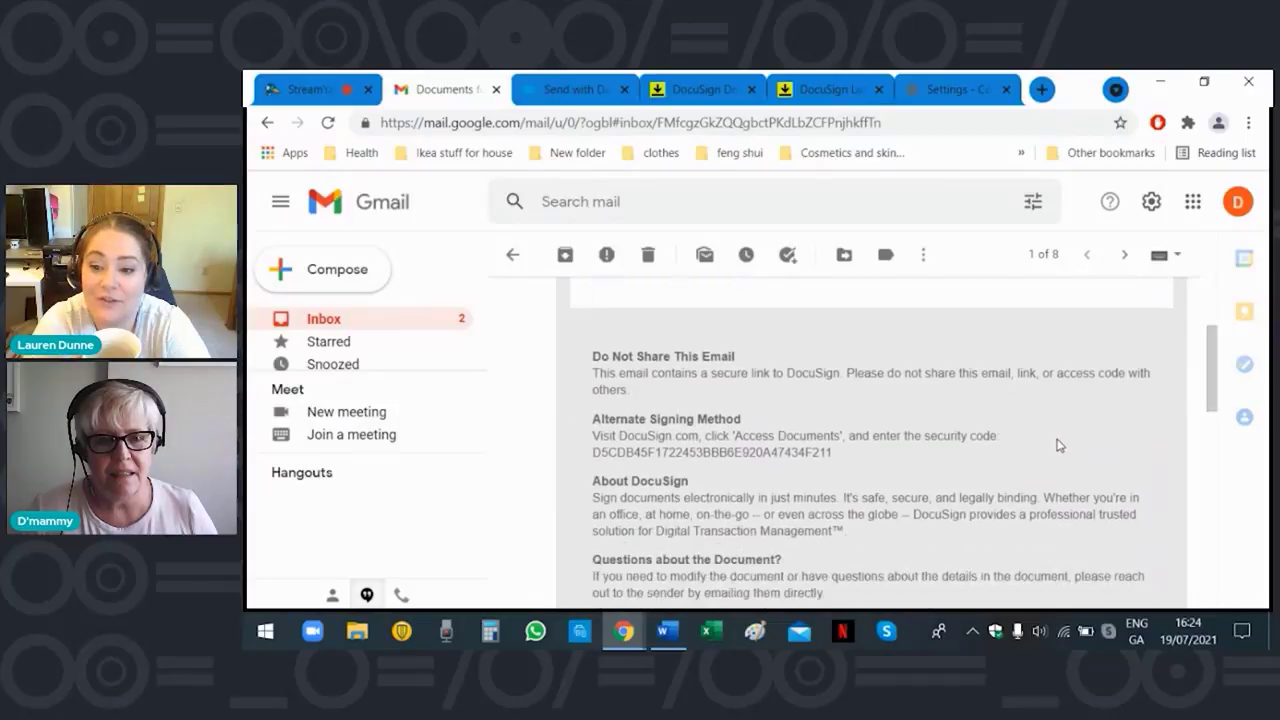
{"action": "scroll", "coordinate": [850, 380], "scroll_direction": "up", "scroll_amount": 3}
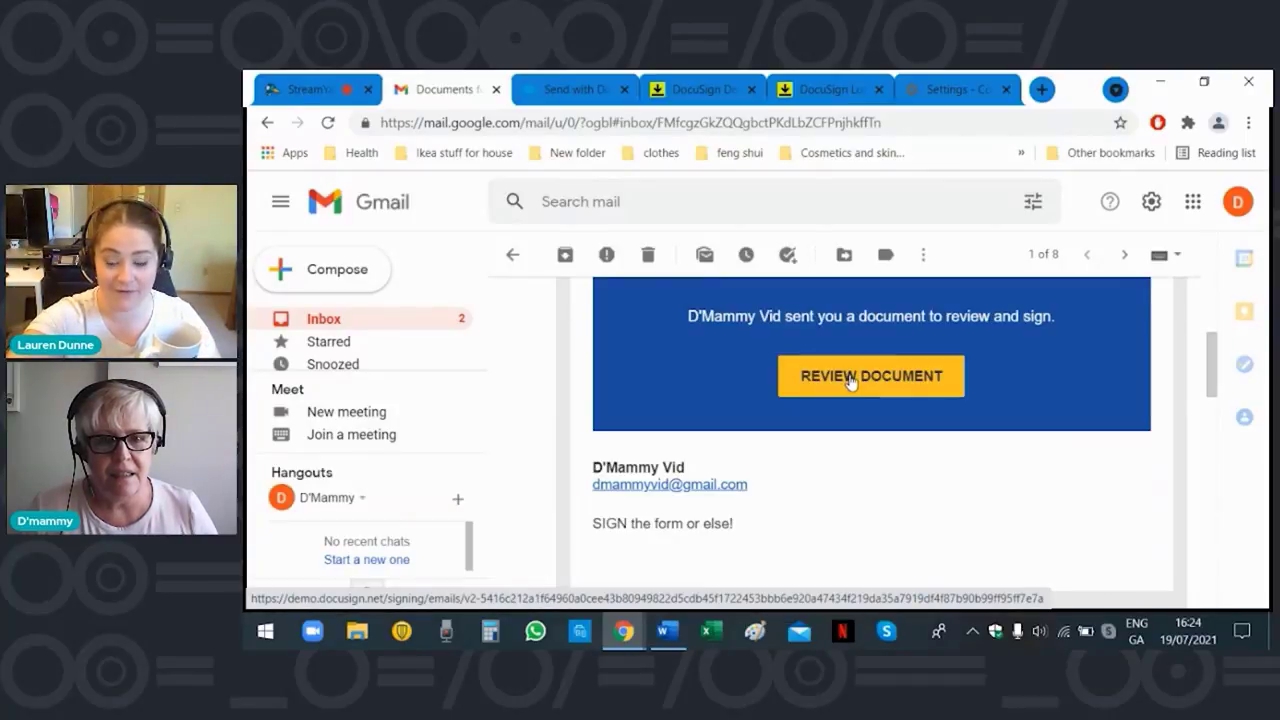
{"action": "left_click", "coordinate": [850, 378]}
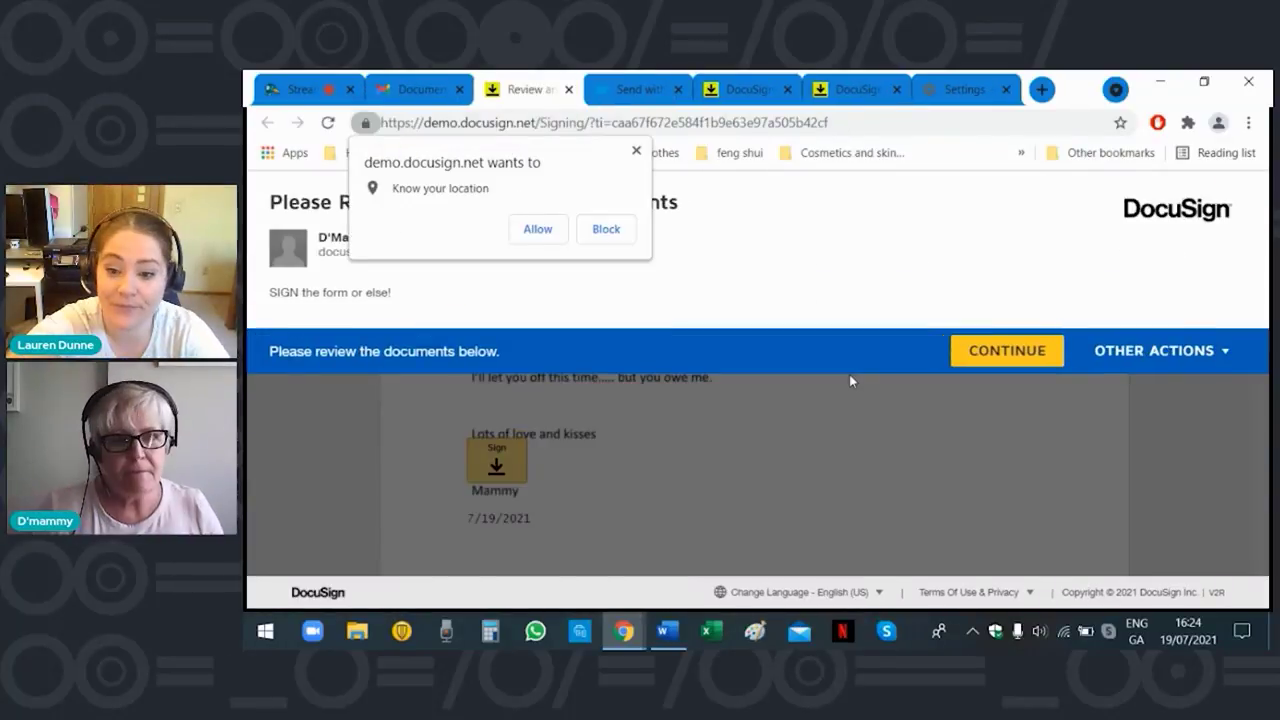
Block the site's location access and continue to the document to read through the whole letter.
{"action": "left_click", "coordinate": [612, 231]}
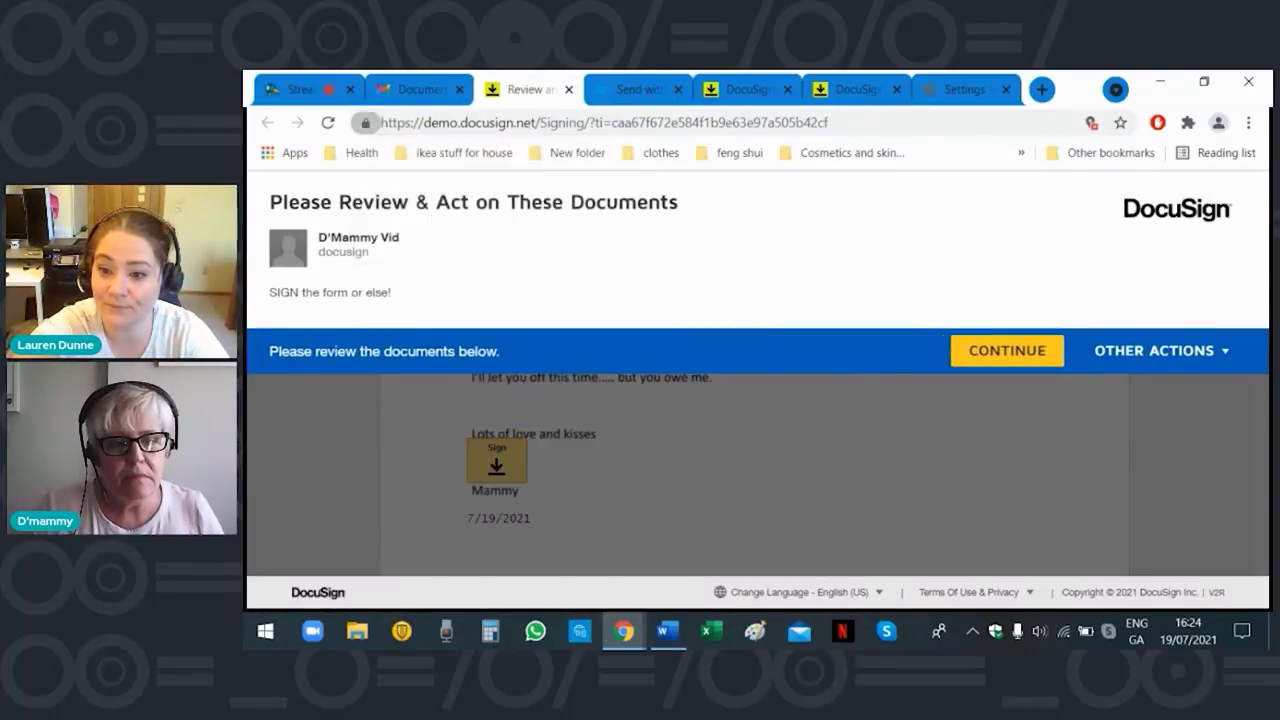
{"action": "left_click", "coordinate": [1008, 350]}
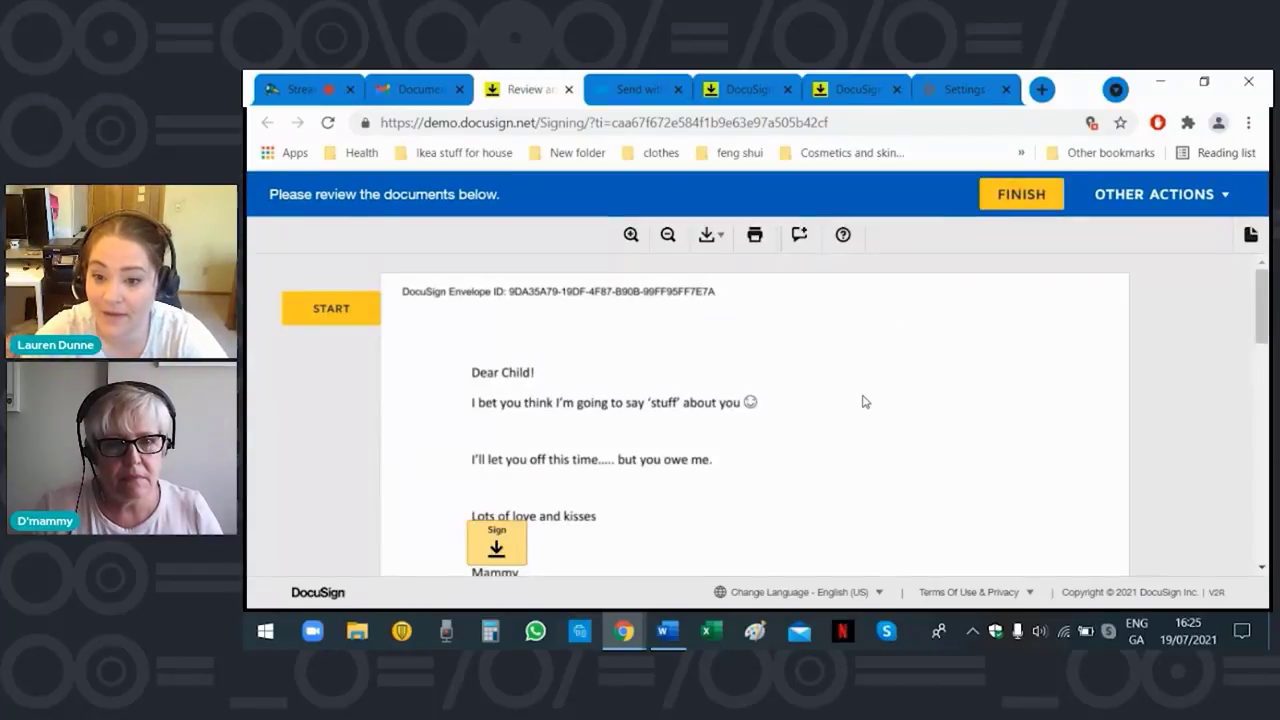
{"action": "scroll", "coordinate": [865, 401], "scroll_direction": "down", "scroll_amount": 3}
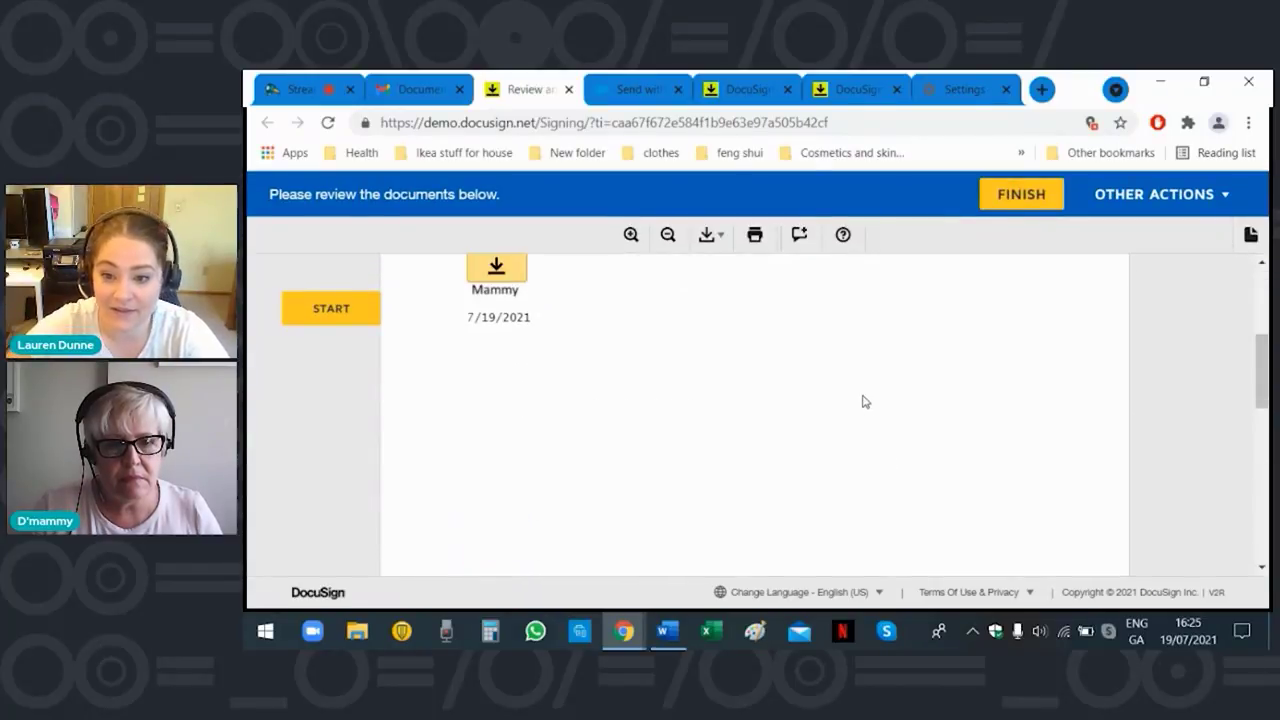
{"action": "scroll", "coordinate": [865, 401], "scroll_direction": "down", "scroll_amount": 5}
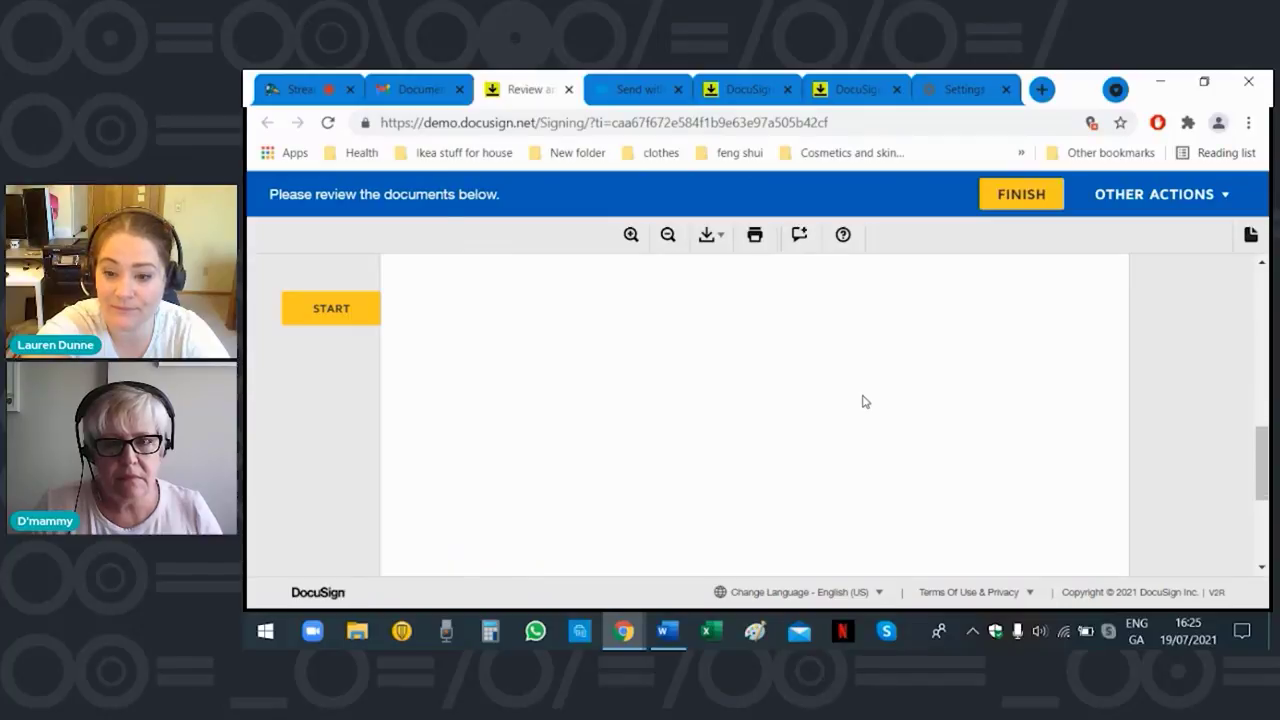
{"action": "scroll", "coordinate": [865, 401], "scroll_direction": "up", "scroll_amount": 8}
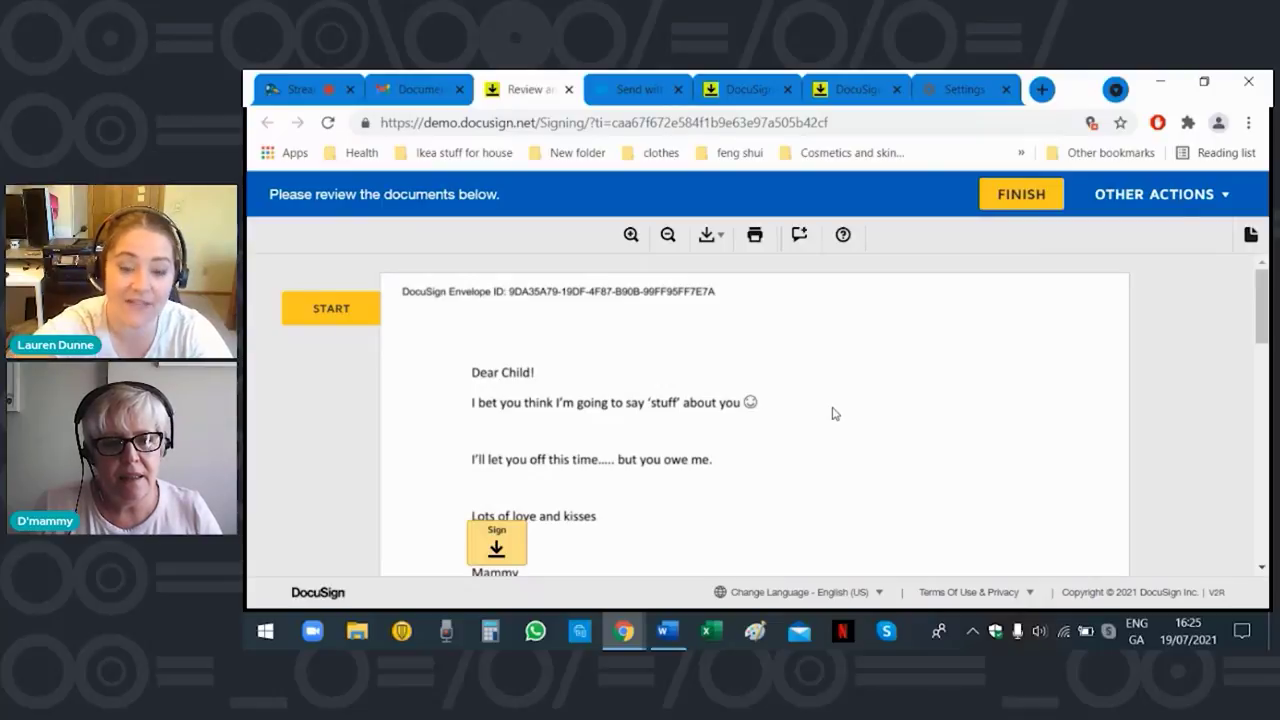
{"action": "scroll", "coordinate": [835, 413], "scroll_direction": "down", "scroll_amount": 2}
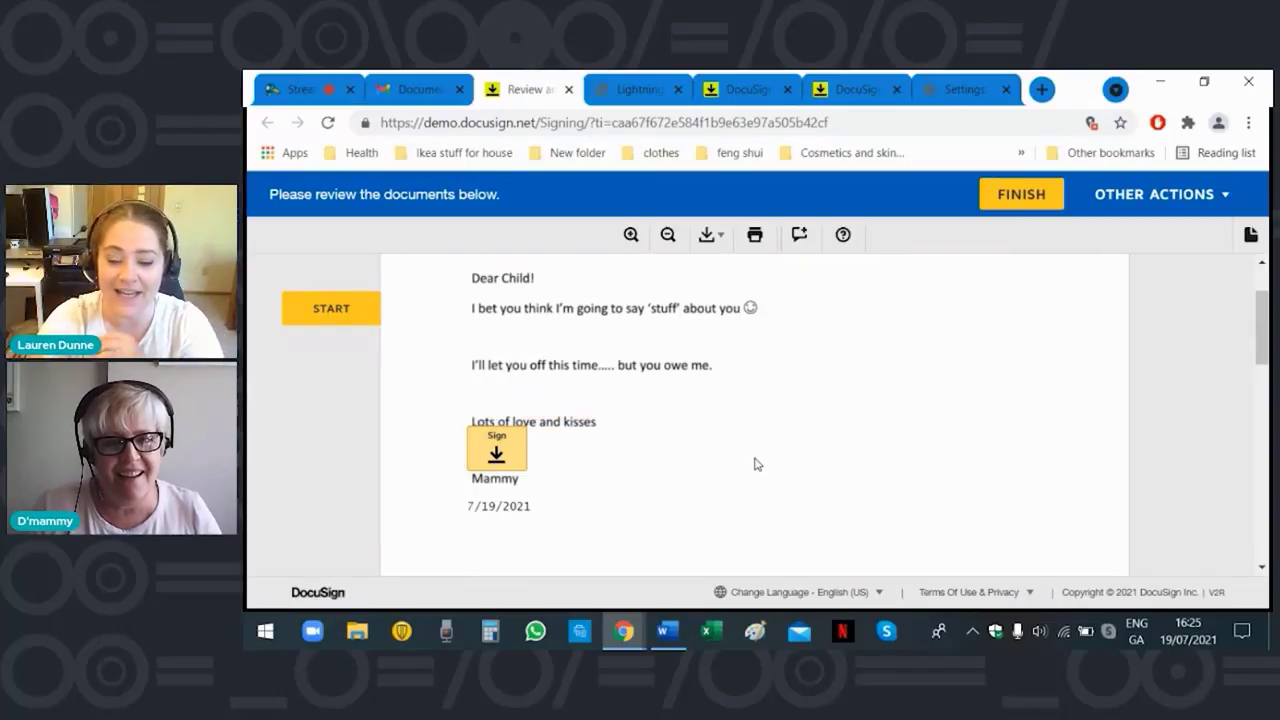
Start signing at the letter's Sign field and replace the full name and initials with the signer's own.
{"action": "left_click", "coordinate": [496, 455]}
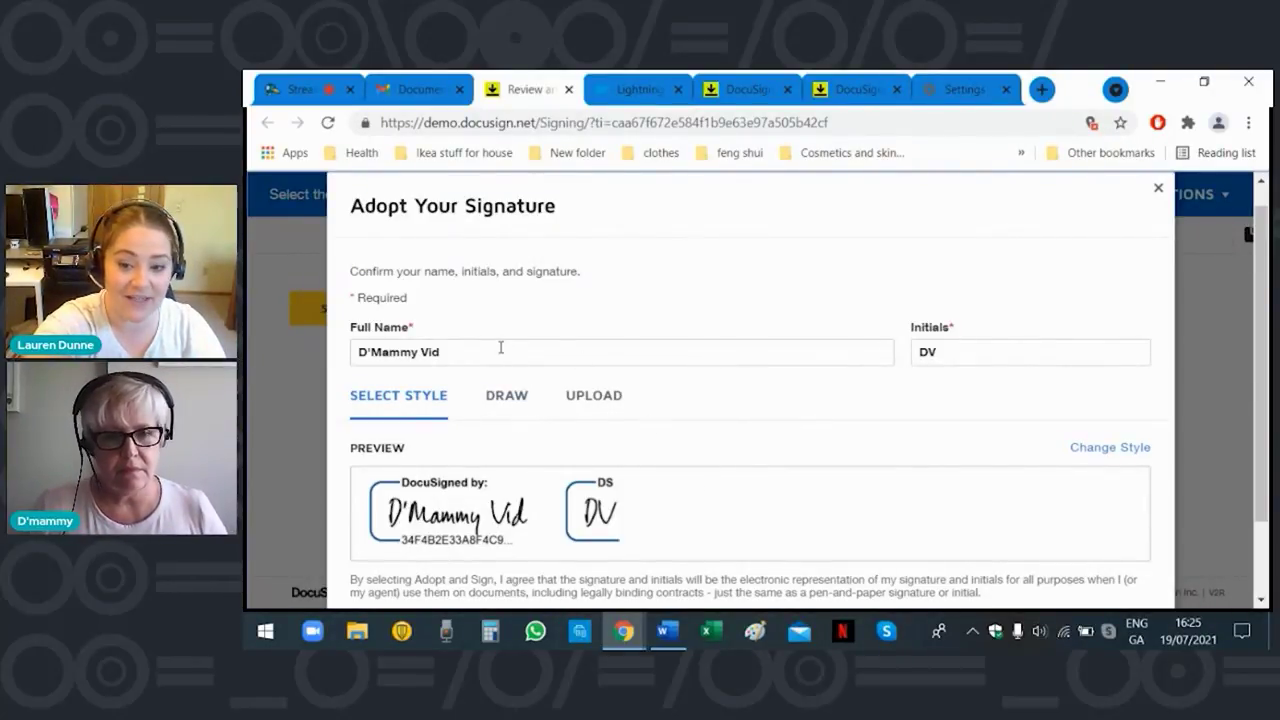
{"action": "left_click_drag", "start_coordinate": [501, 347], "coordinate": [300, 348]}
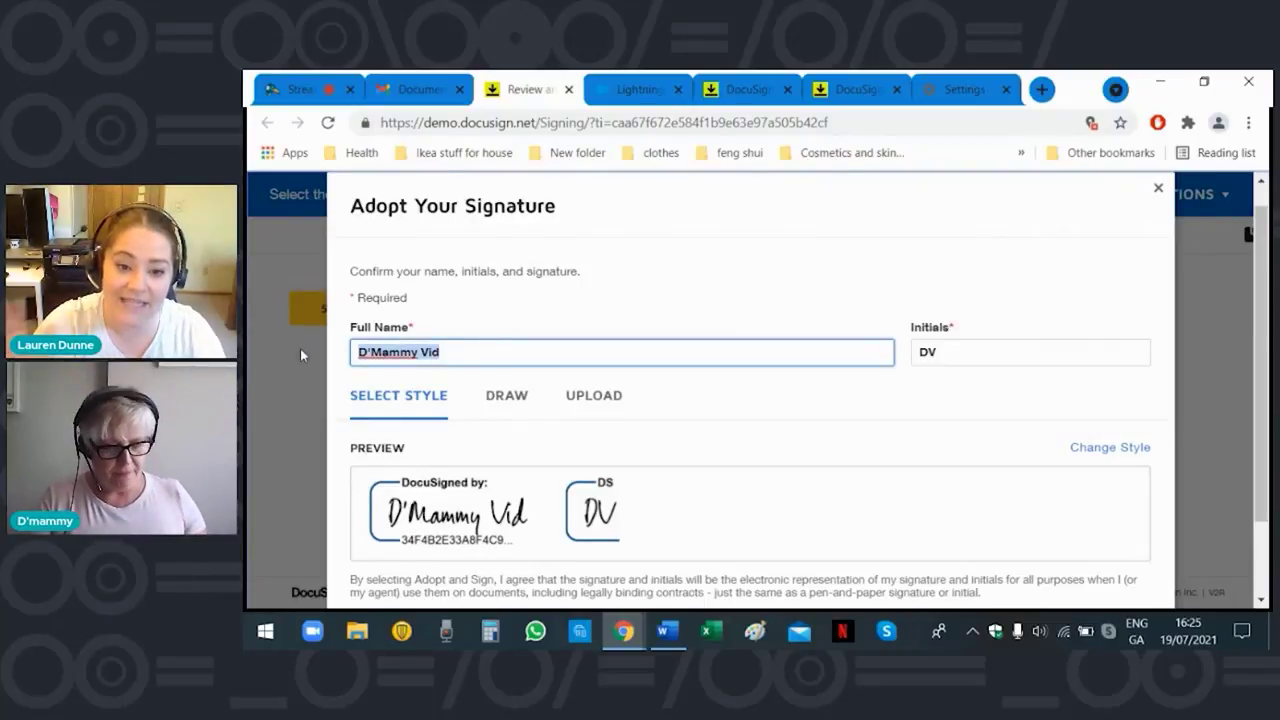
{"action": "type", "text": "Marian"}
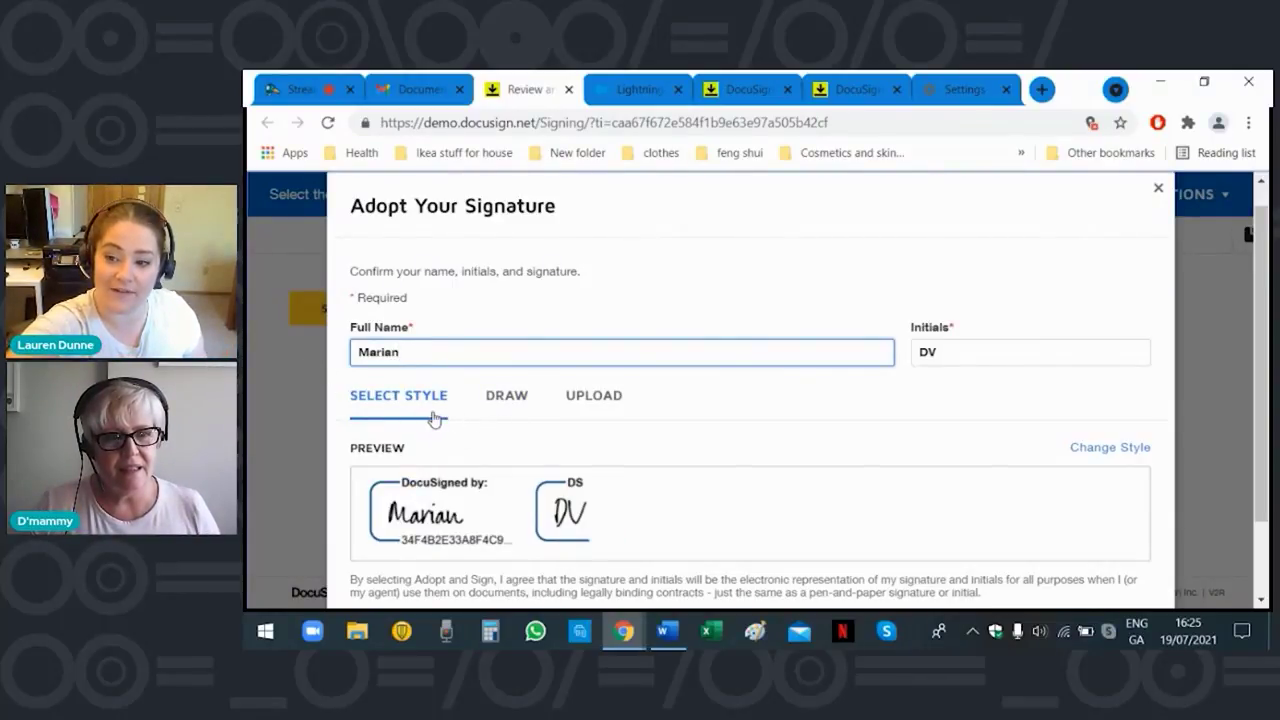
{"action": "left_click", "coordinate": [970, 349]}
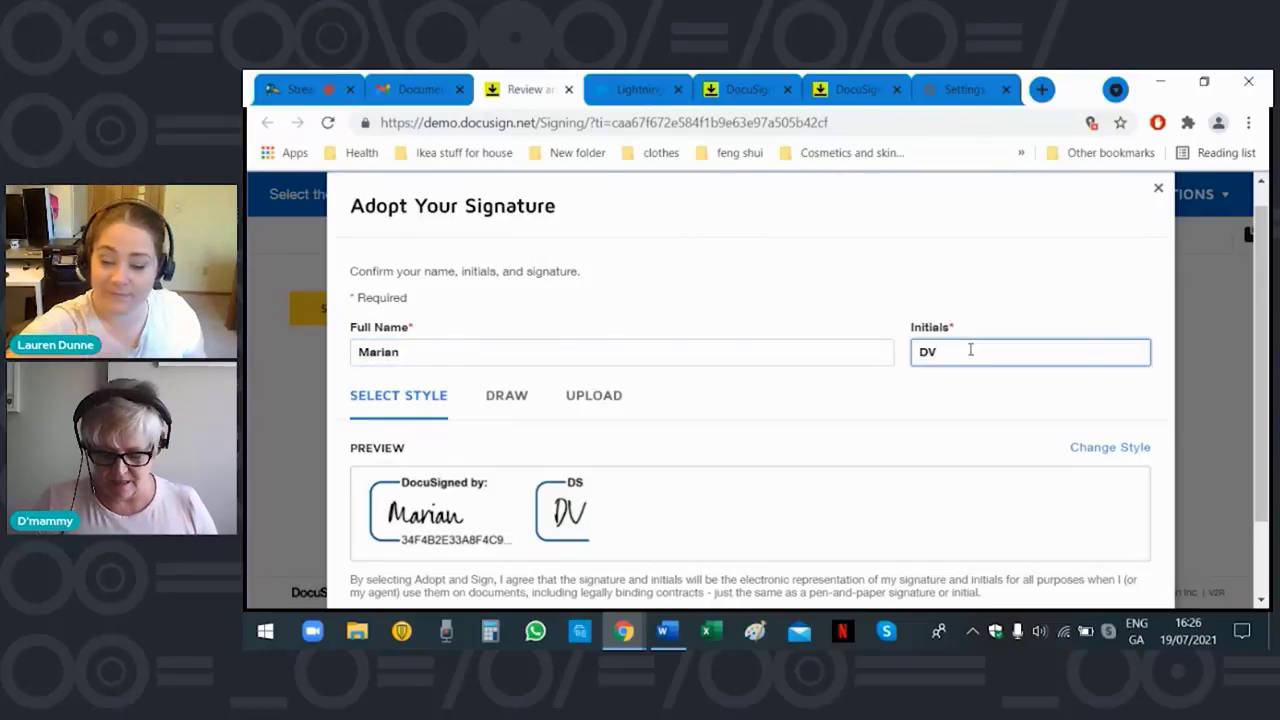
{"action": "key", "text": "BackSpace"}
{"action": "key", "text": "BackSpace"}
{"action": "type", "text": "MM"}
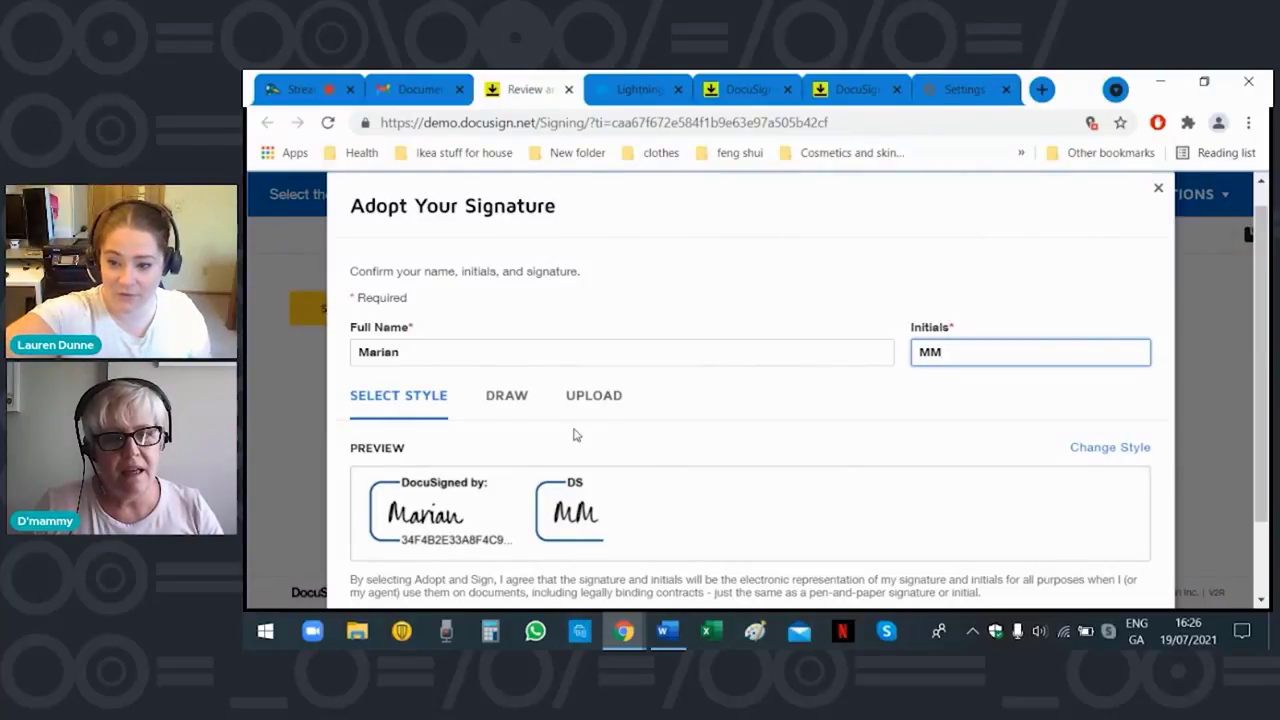
Browse the signature styles, choose a bold slanted handwriting style, and adopt it to sign the letter.
{"action": "left_click", "coordinate": [391, 399]}
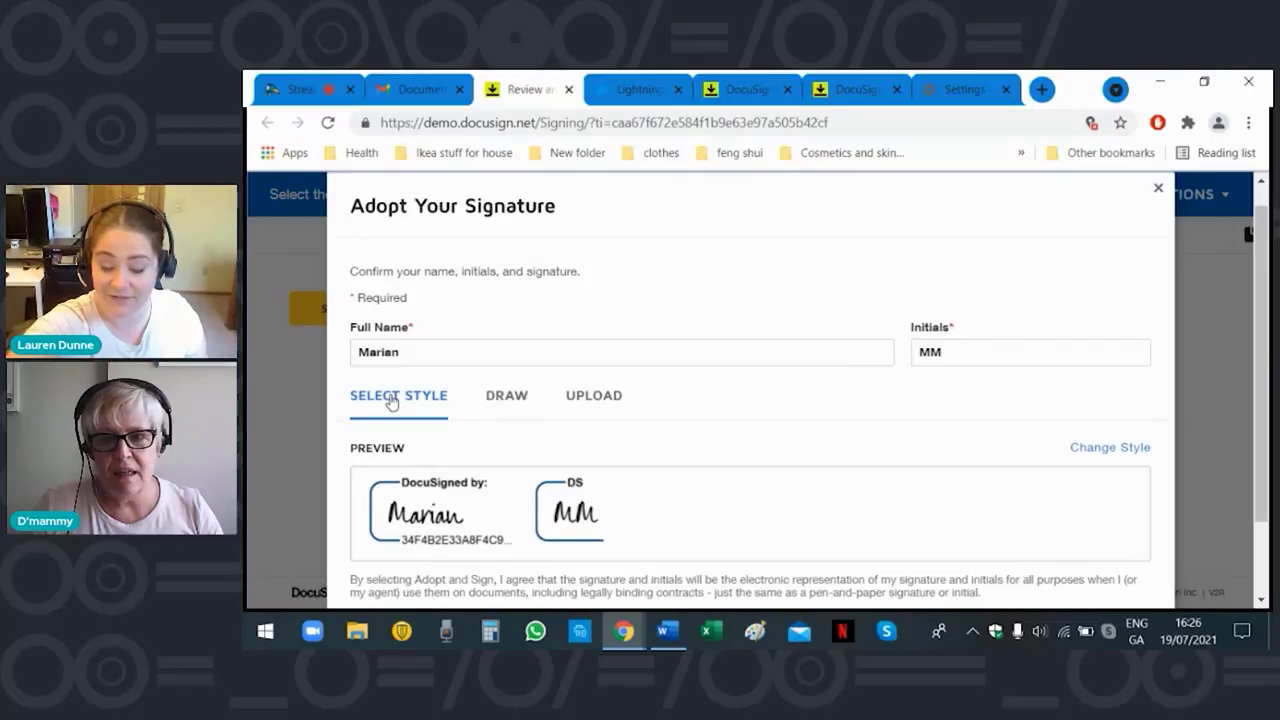
{"action": "left_click", "coordinate": [1097, 450]}
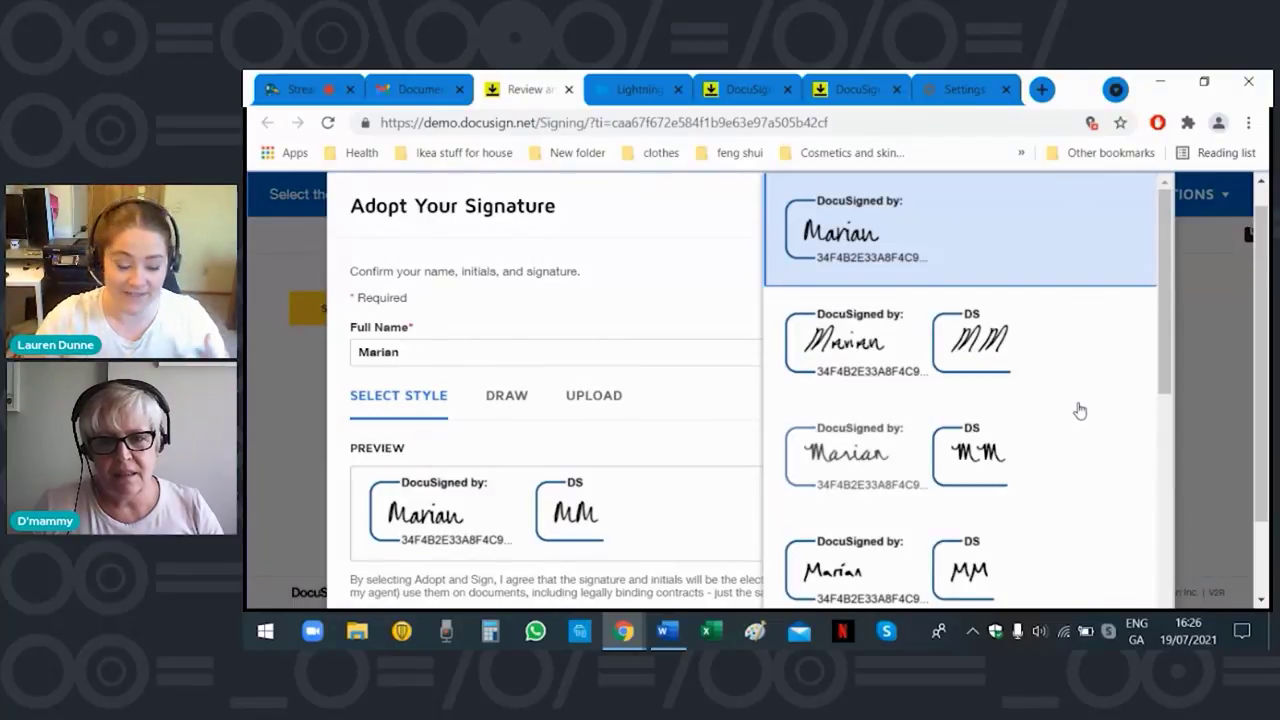
{"action": "scroll", "coordinate": [1080, 410], "scroll_direction": "down", "scroll_amount": 1}
{"action": "scroll", "coordinate": [1080, 410], "scroll_direction": "down", "scroll_amount": 1}
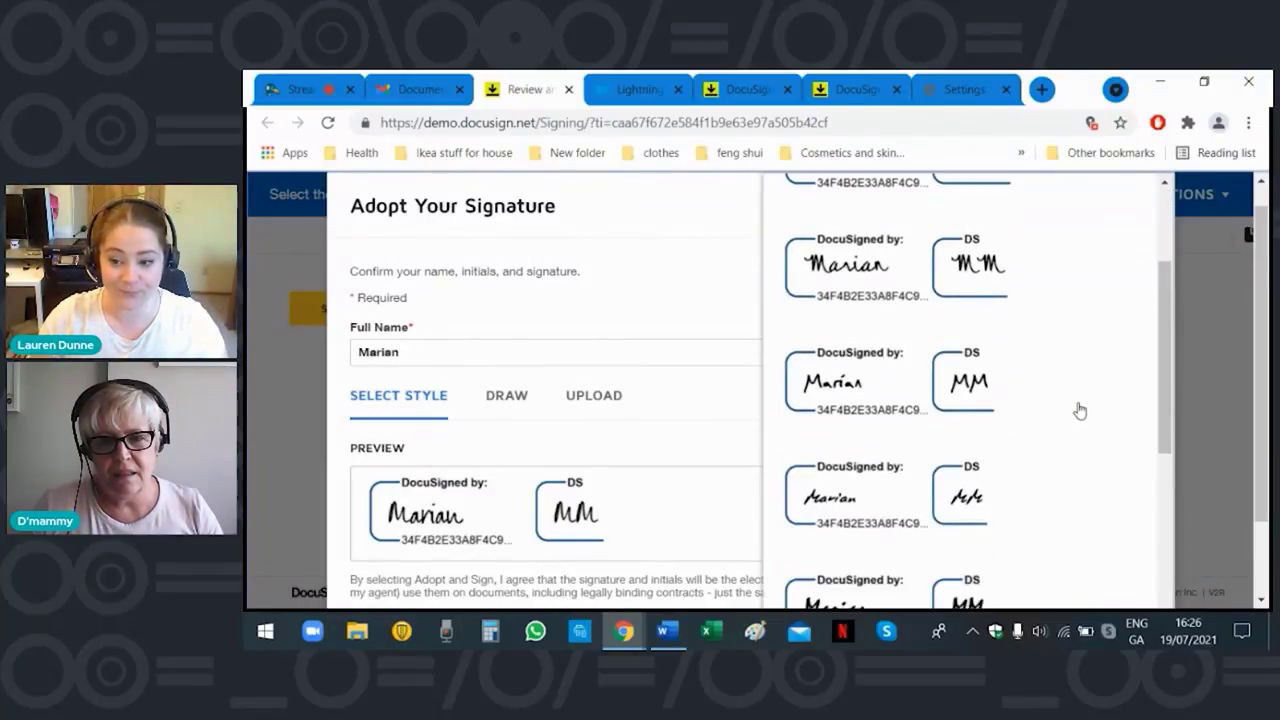
{"action": "scroll", "coordinate": [1080, 410], "scroll_direction": "down", "scroll_amount": 1}
{"action": "scroll", "coordinate": [1080, 410], "scroll_direction": "down", "scroll_amount": 2}
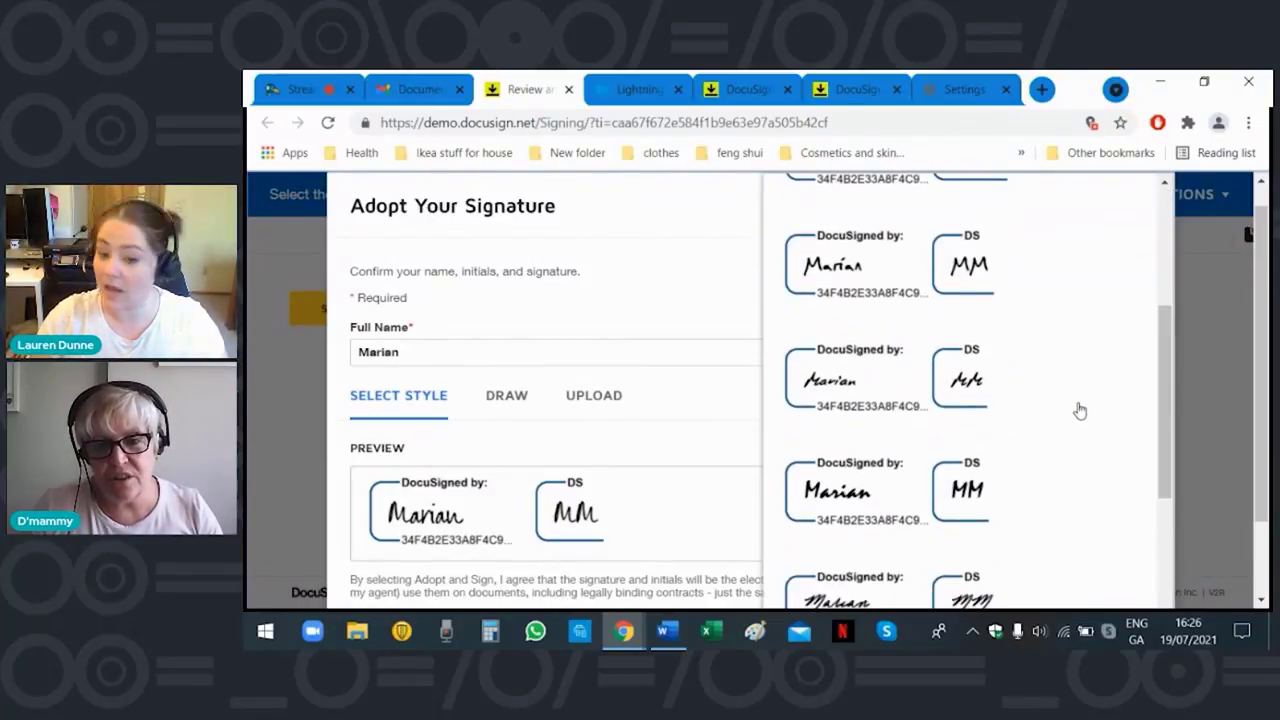
{"action": "scroll", "coordinate": [1080, 410], "scroll_direction": "down", "scroll_amount": 2}
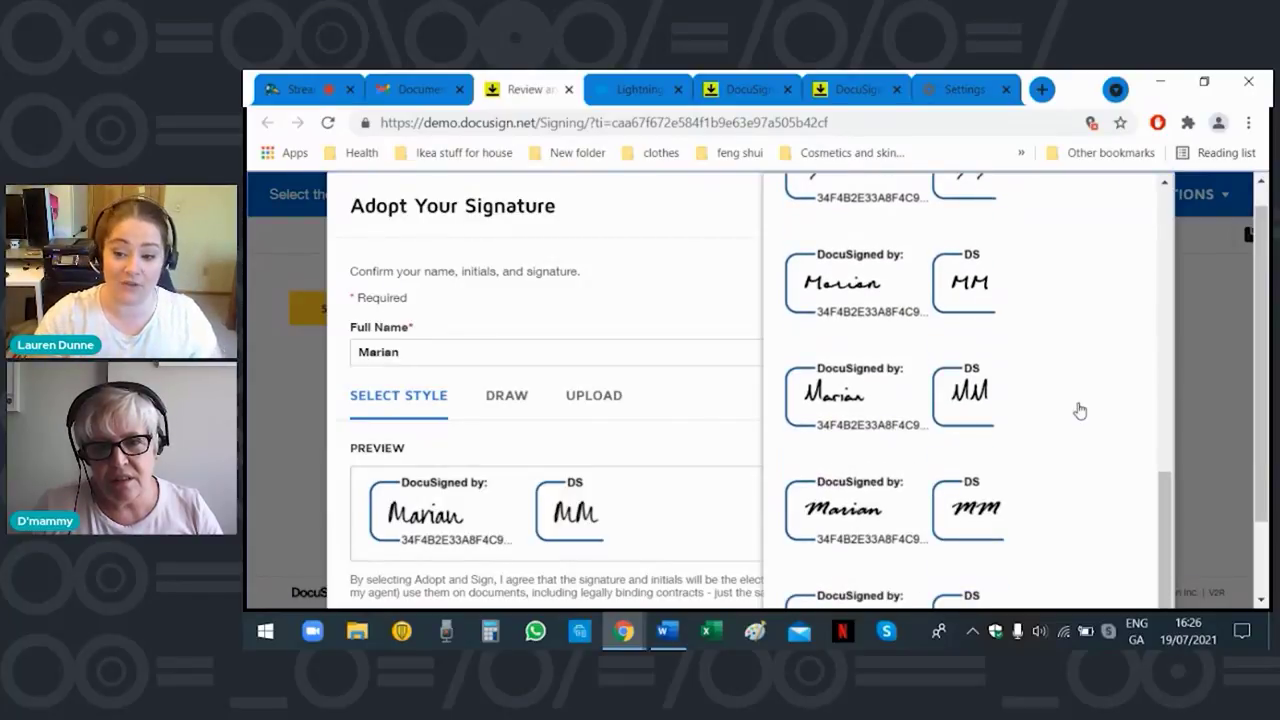
{"action": "left_click", "coordinate": [862, 510]}
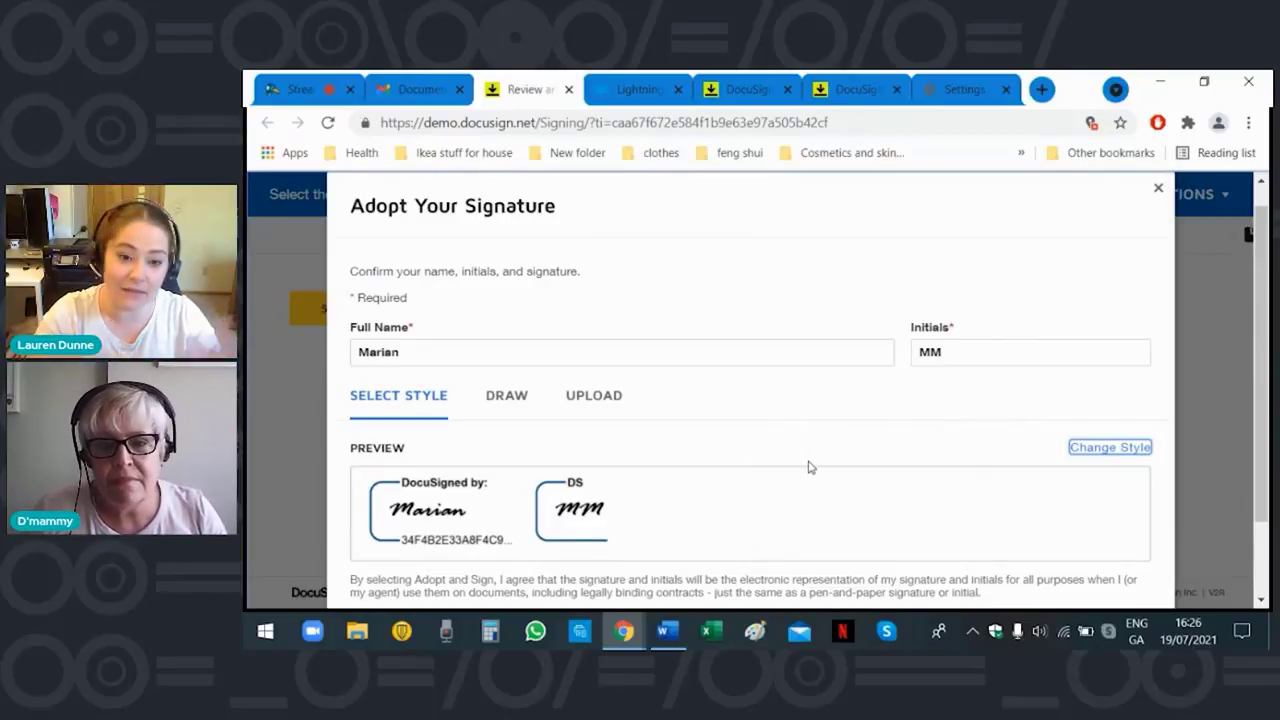
{"action": "scroll", "coordinate": [808, 467], "scroll_direction": "down", "scroll_amount": 2}
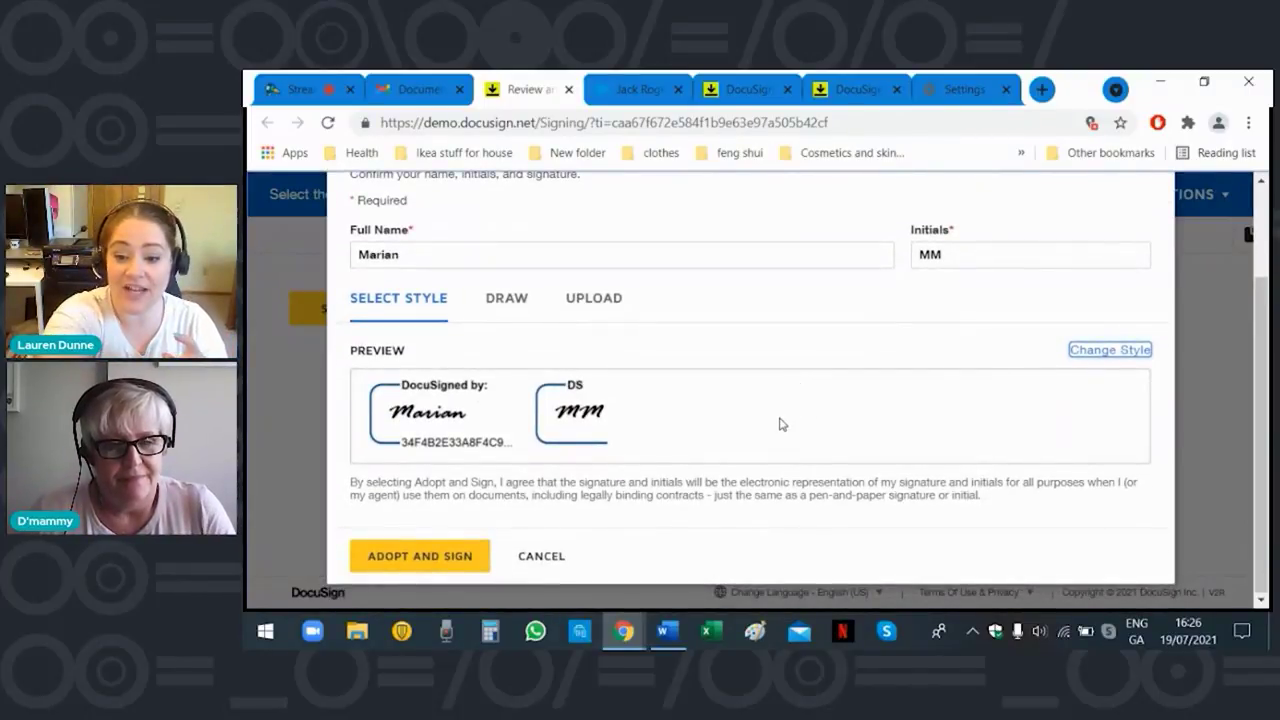
{"action": "left_click", "coordinate": [398, 558]}
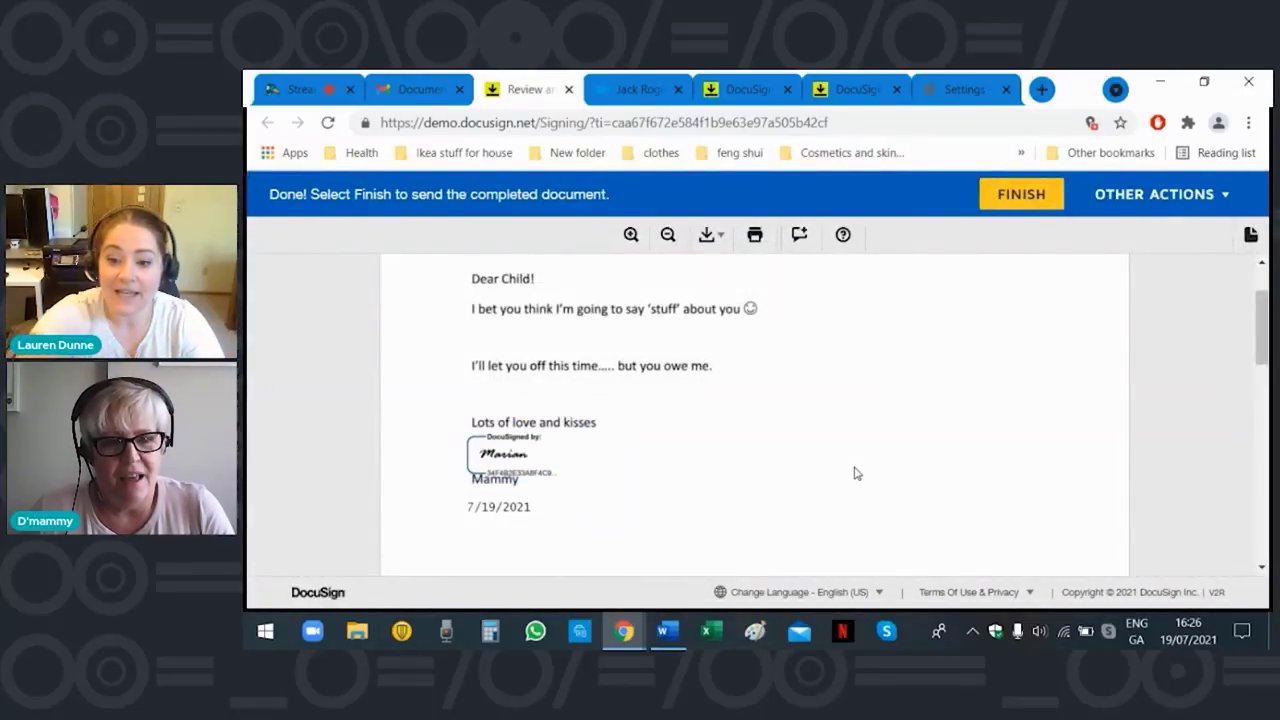
Check the signed letter, finish it to send the completed document, and return to the contact record in Salesforce.
{"action": "scroll", "coordinate": [620, 498], "scroll_direction": "down", "scroll_amount": 2}
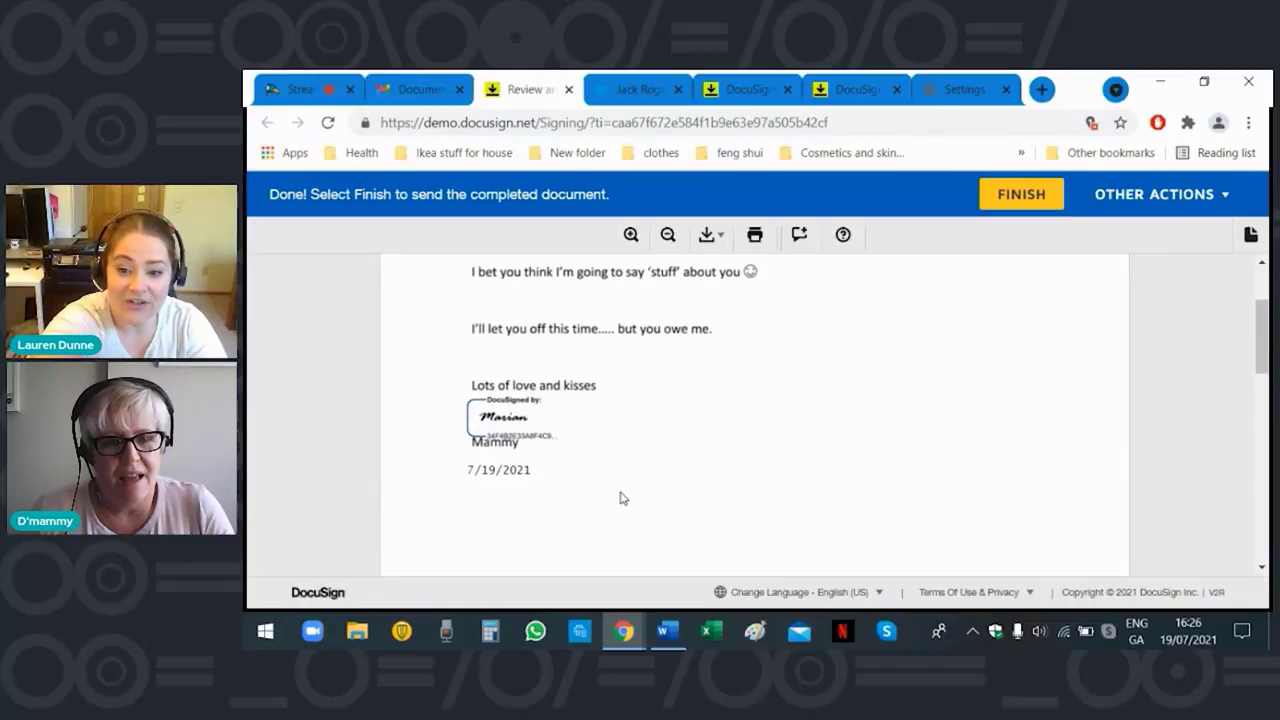
{"action": "scroll", "coordinate": [620, 498], "scroll_direction": "up", "scroll_amount": 2}
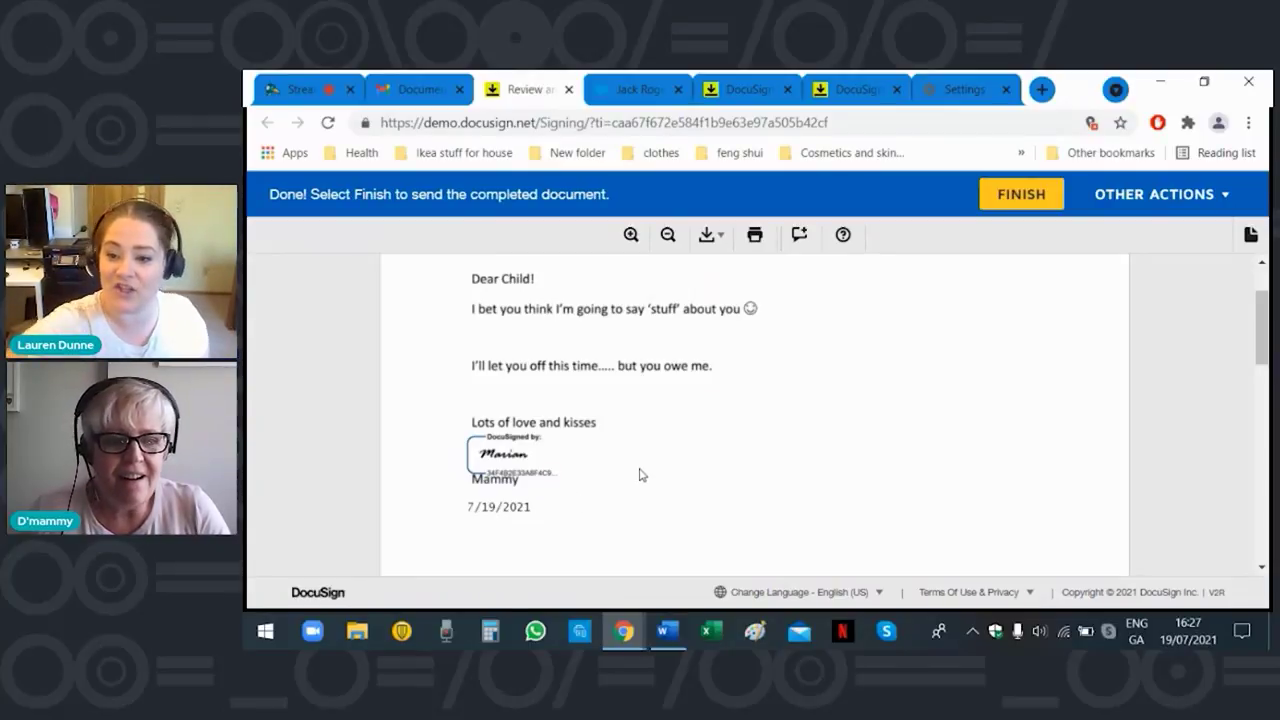
{"action": "left_click", "coordinate": [1020, 194]}
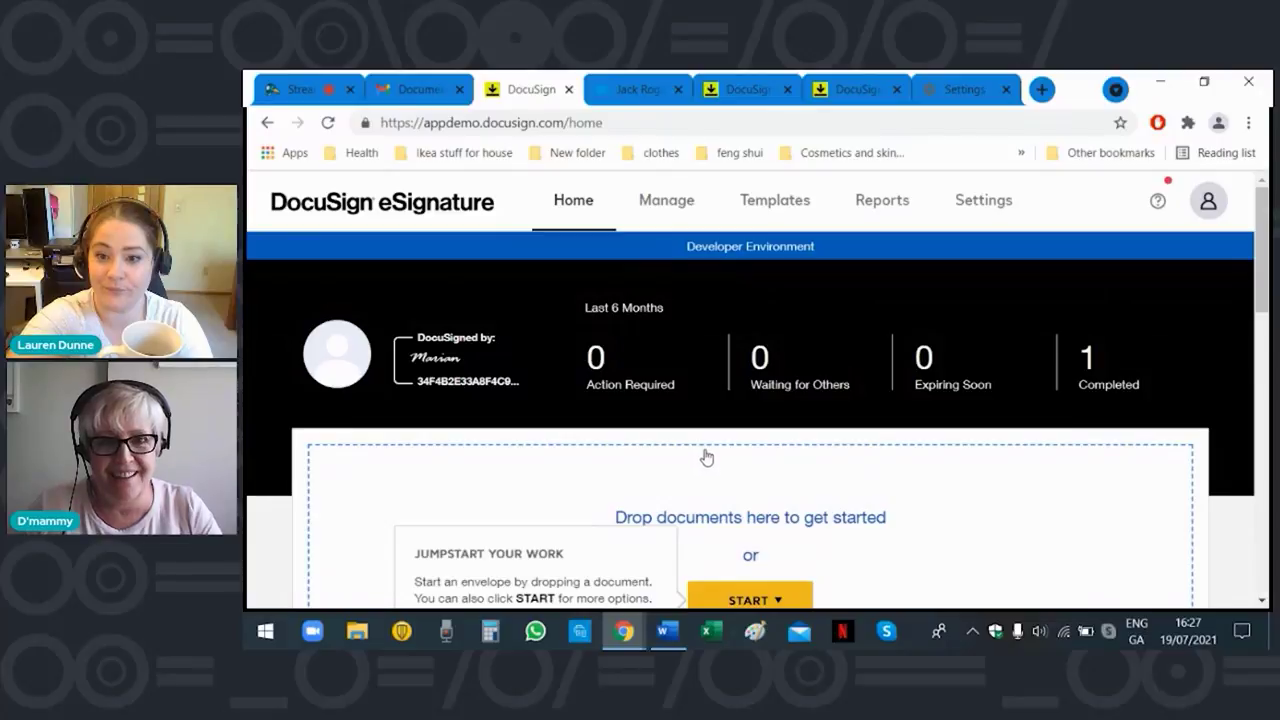
{"action": "left_click", "coordinate": [638, 90]}
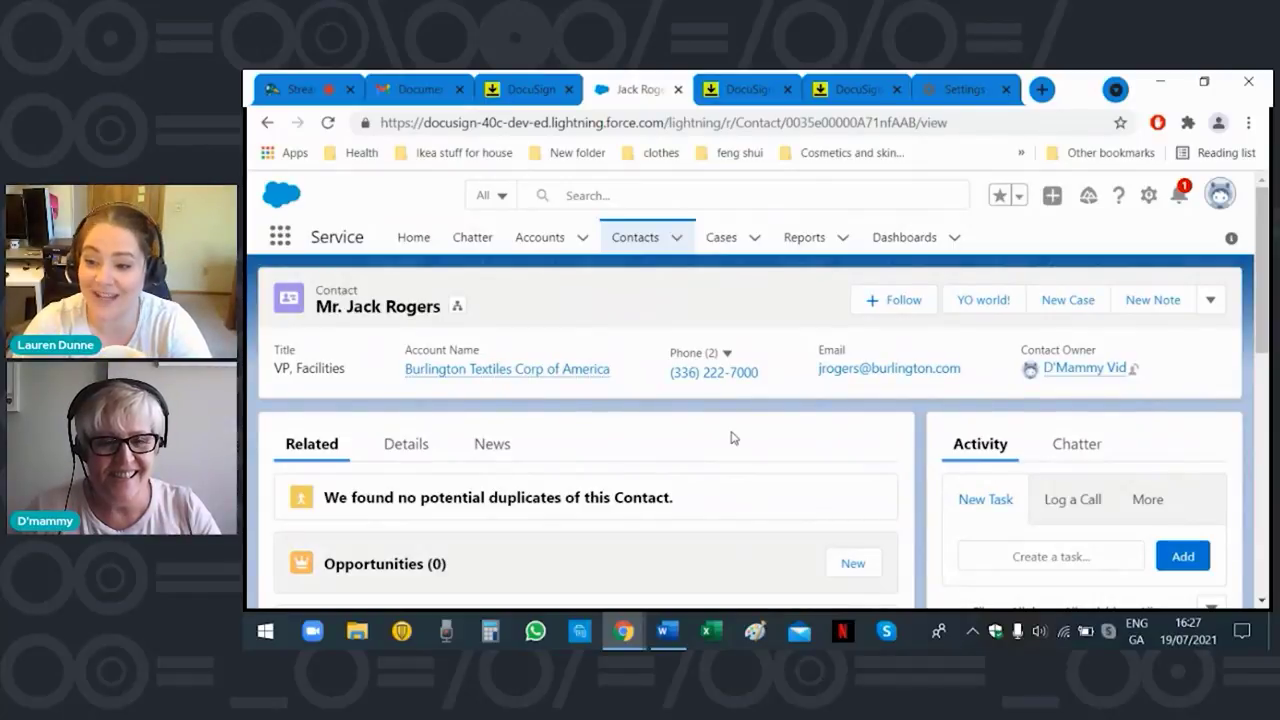
Reload the contact record, open Dear Child Letter.pdf from Notes & Attachments, and look over the signed letter in the preview.
{"action": "left_click", "coordinate": [328, 122]}
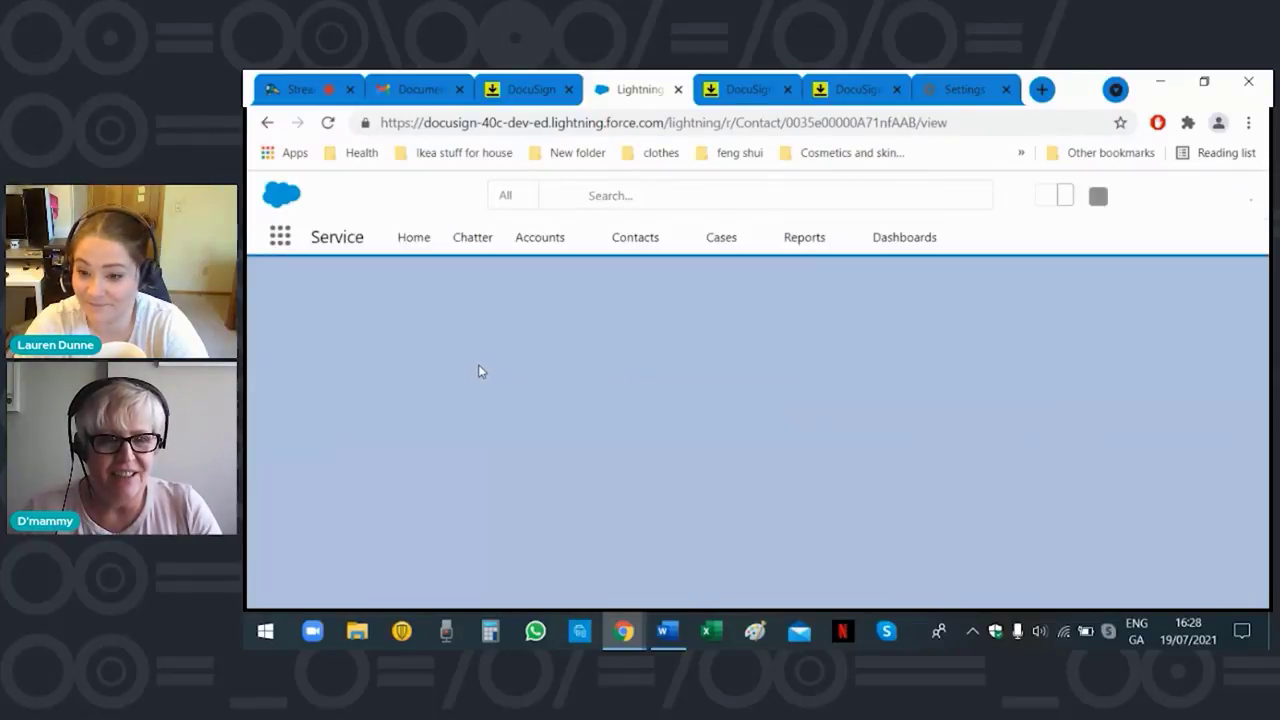
{"action": "scroll", "coordinate": [746, 443], "scroll_direction": "down", "scroll_amount": 10}
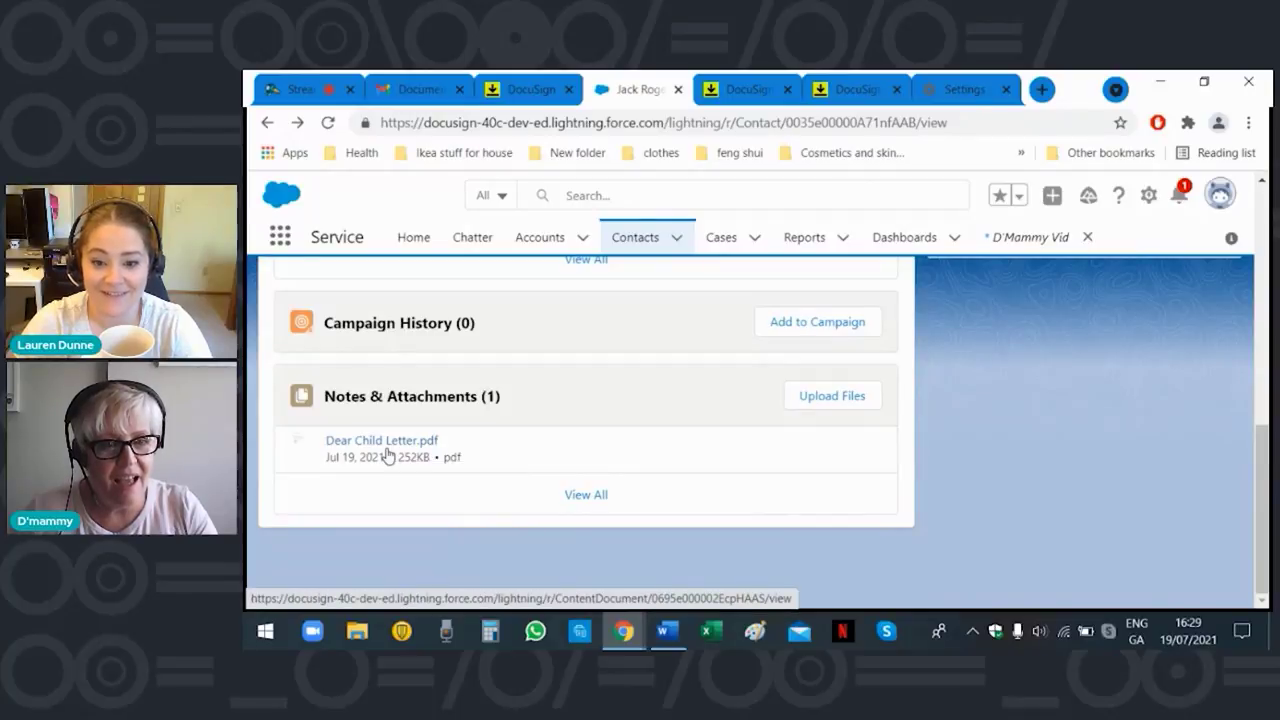
{"action": "left_click", "coordinate": [386, 448]}
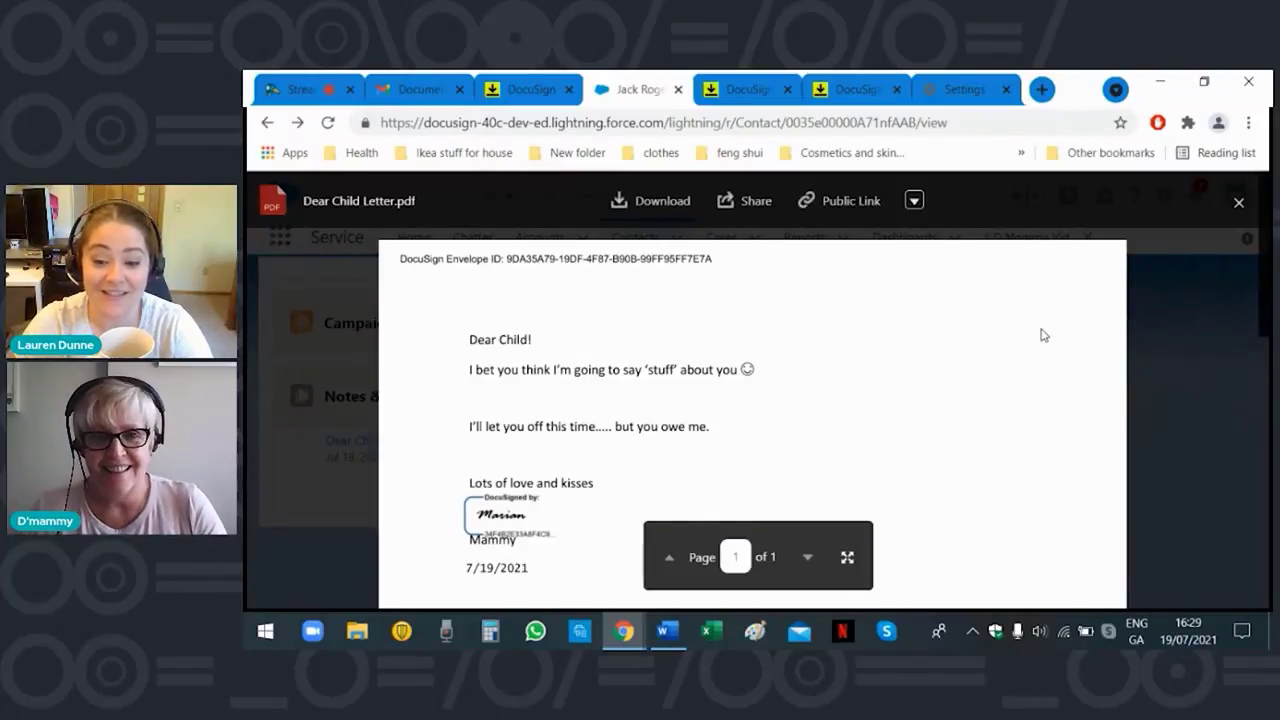
{"action": "scroll", "coordinate": [1022, 346], "scroll_direction": "down", "scroll_amount": 2}
{"action": "scroll", "coordinate": [1022, 346], "scroll_direction": "up", "scroll_amount": 1}
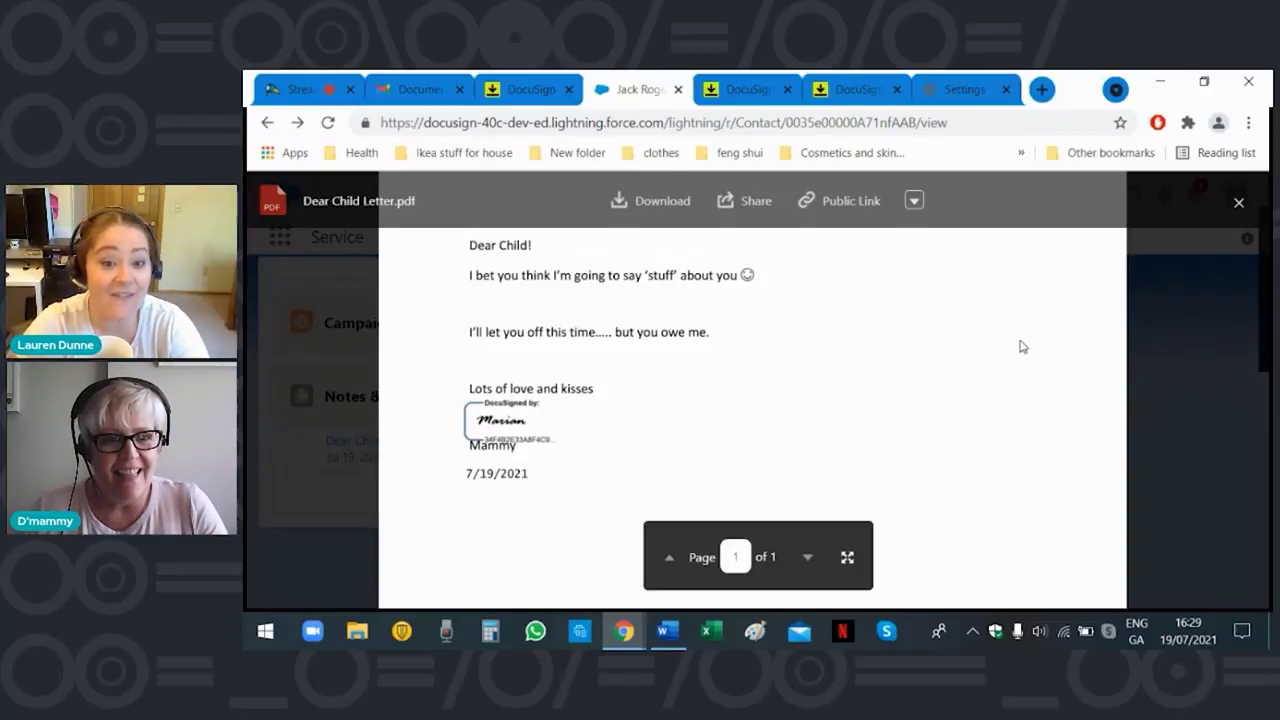
{"action": "scroll", "coordinate": [1021, 346], "scroll_direction": "up", "scroll_amount": 1}
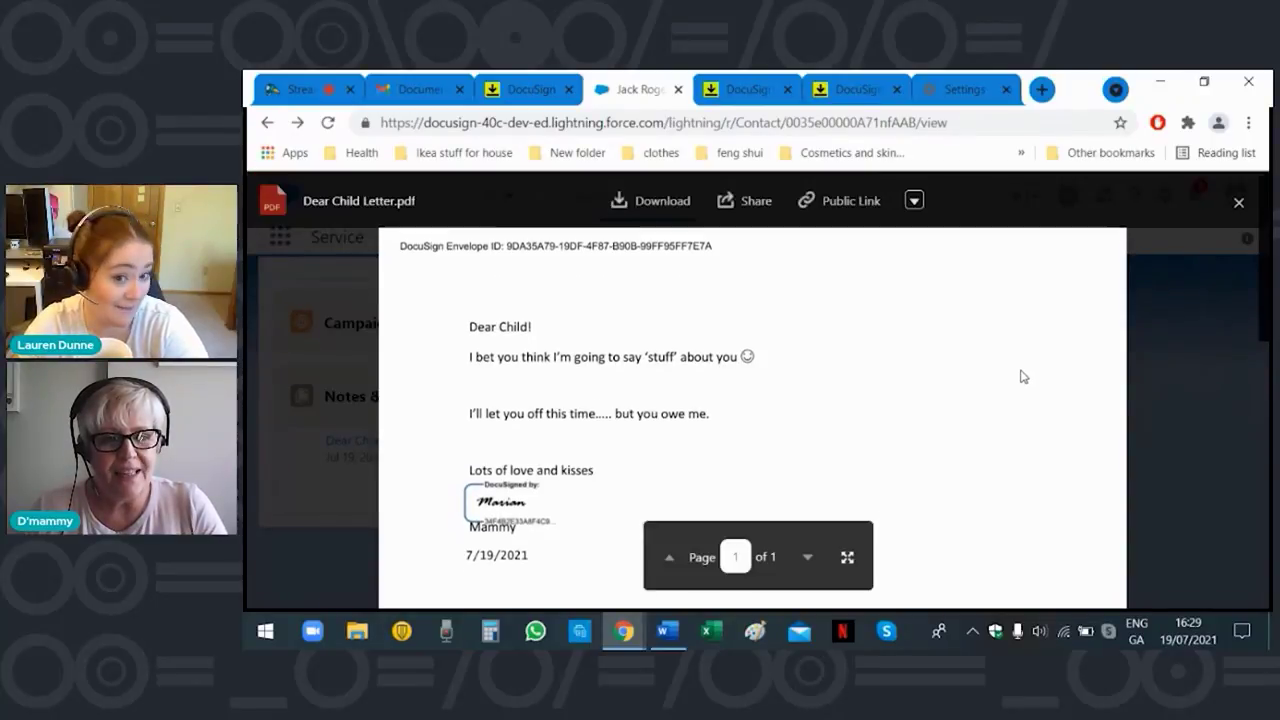
{"action": "scroll", "coordinate": [1022, 376], "scroll_direction": "down", "scroll_amount": 1}
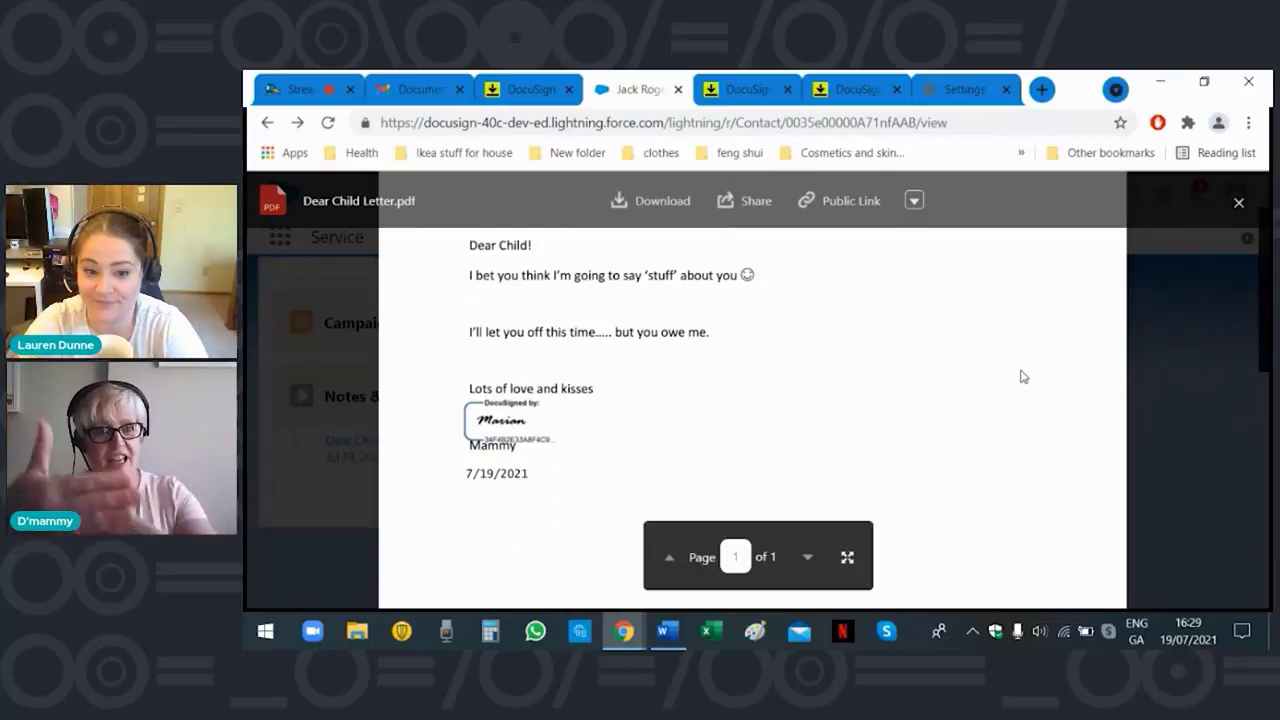